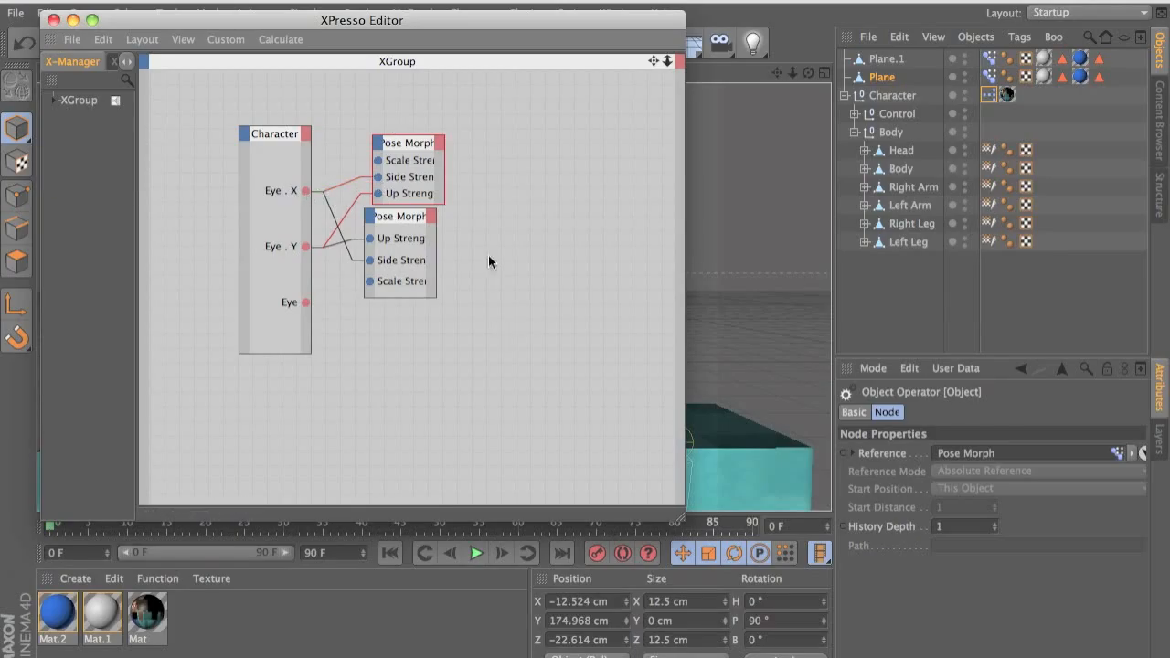
- Delete the unconnected Eye output port from the Character node in the XGroup
right_click(300, 304)
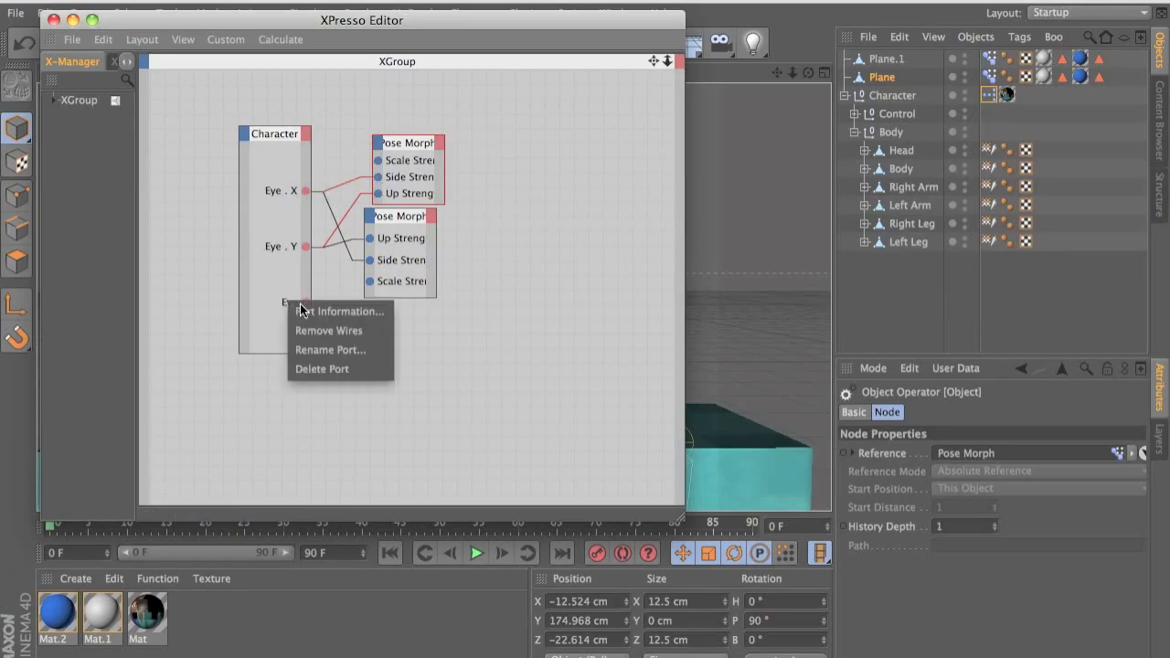
click(342, 362)
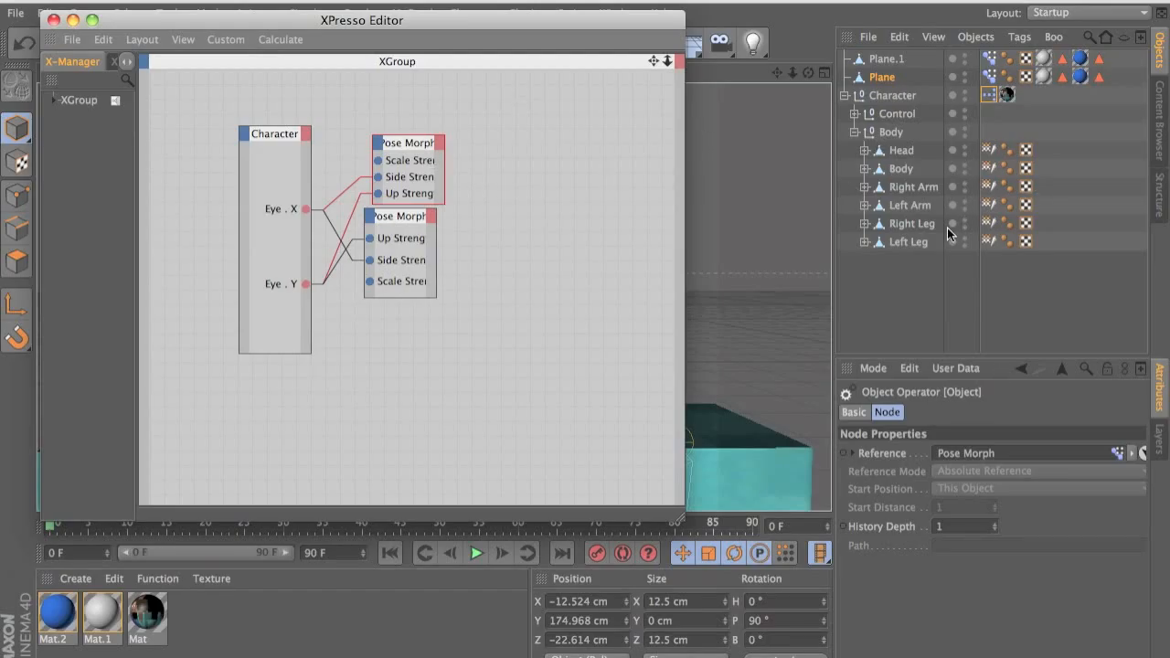
- Add a user data entry named Eye Scale to the Character null, using the Float Slider interface
click(883, 101)
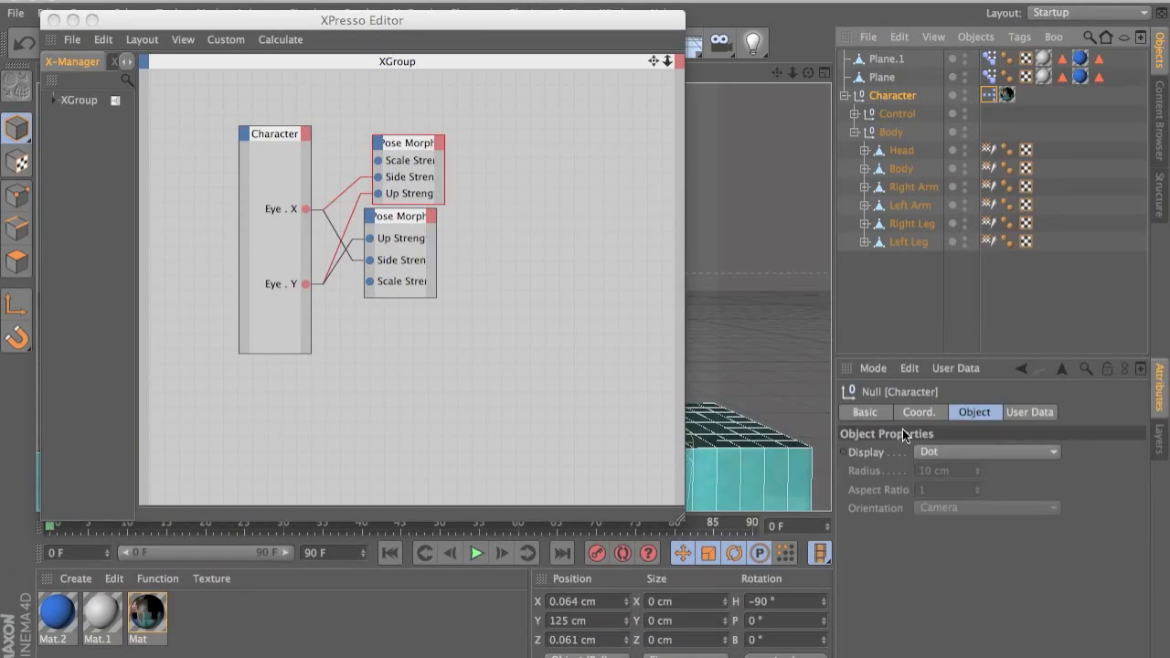
click(953, 369)
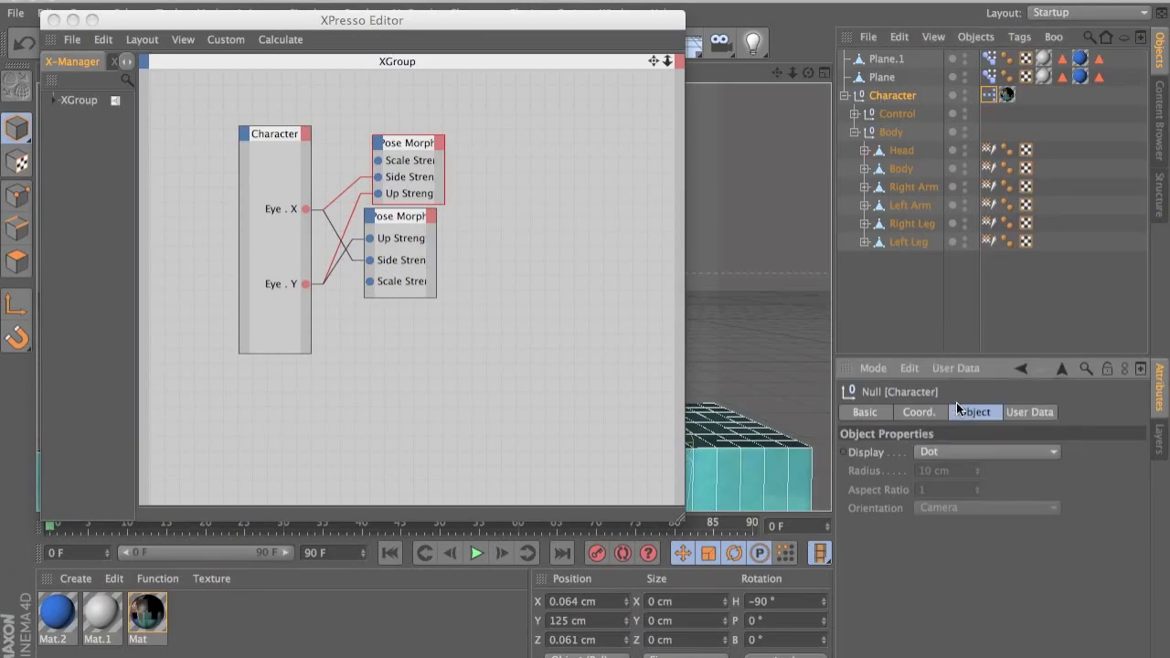
click(958, 408)
click(479, 171)
click(471, 192)
click(491, 227)
click(922, 214)
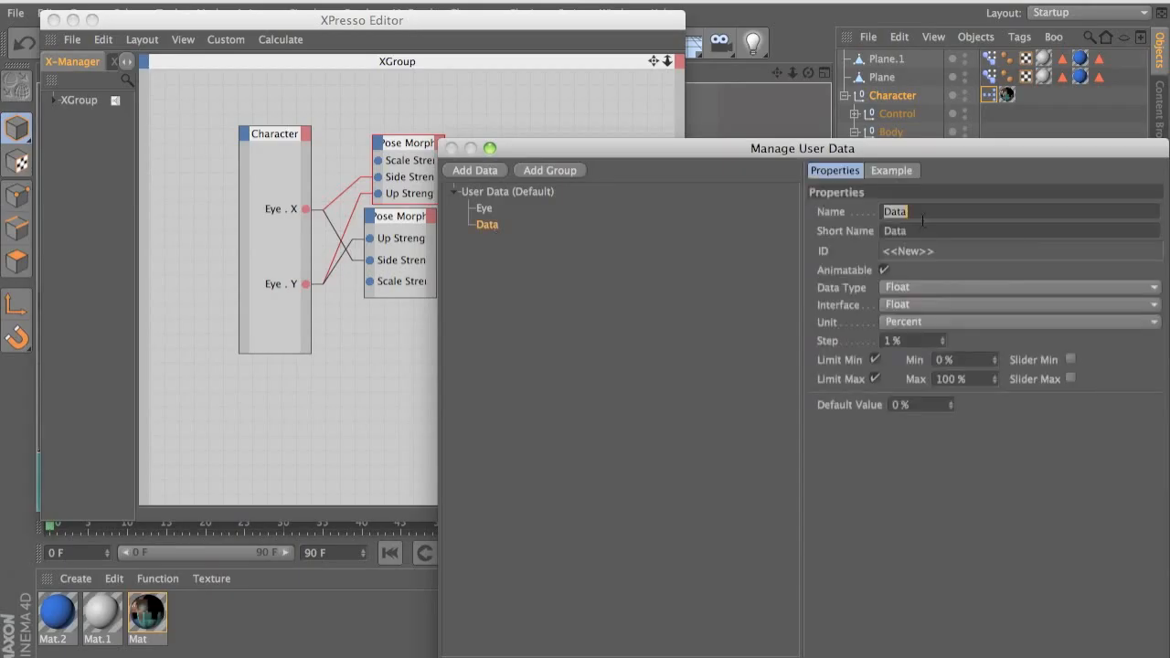
text(Ey)
click(920, 301)
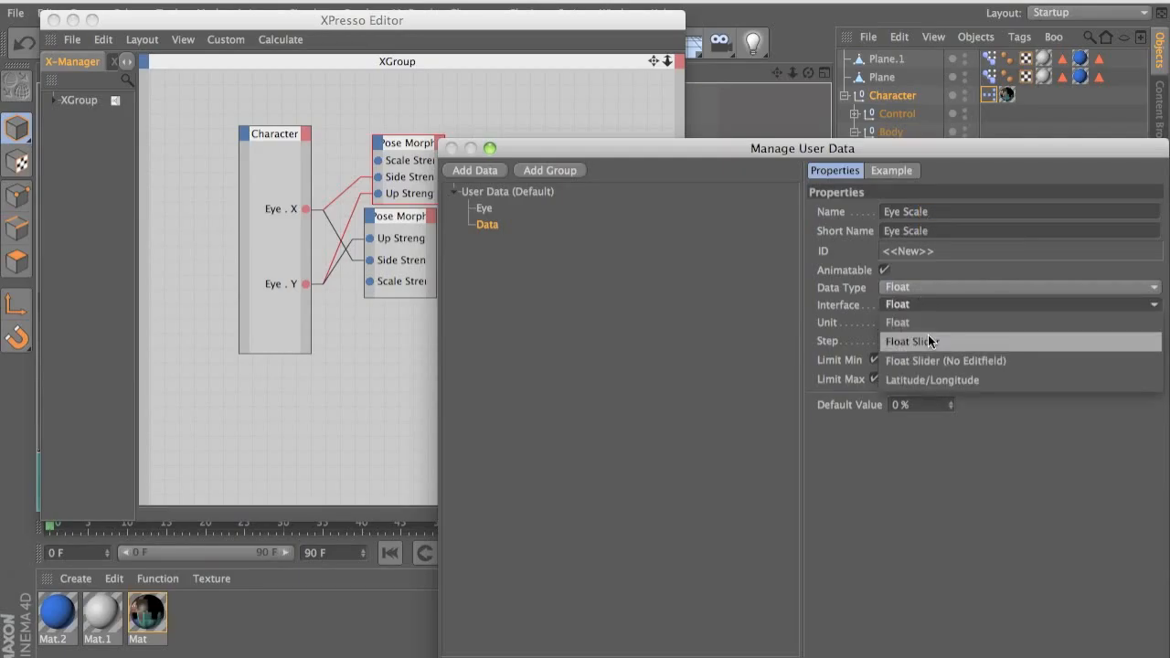
click(928, 340)
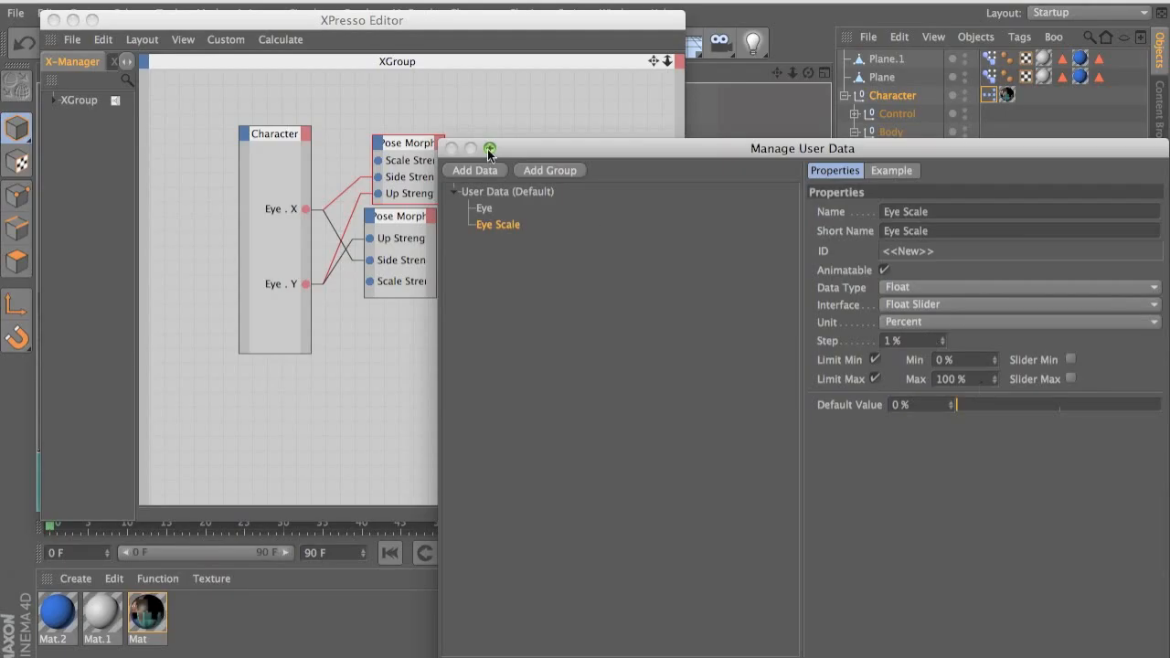
click(843, 651)
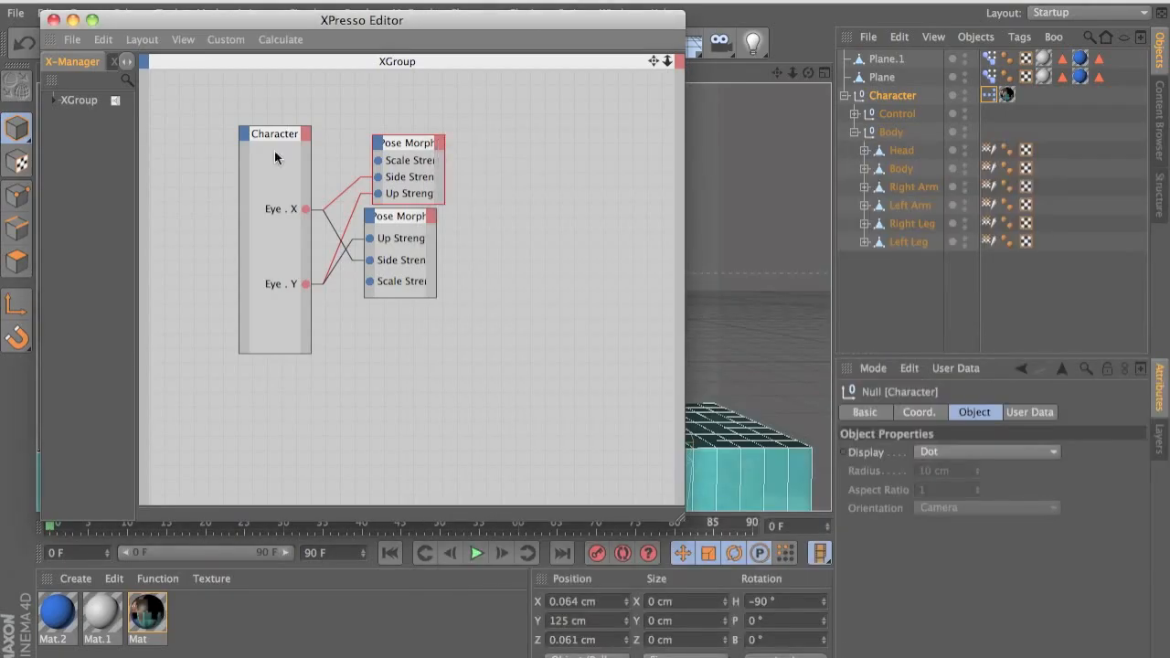
- Add an Eye Scale output port to the Character node, wire it to both Pose Morph nodes' Scale Strength inputs, and close the editor
click(306, 135)
mouse_move(392, 416)
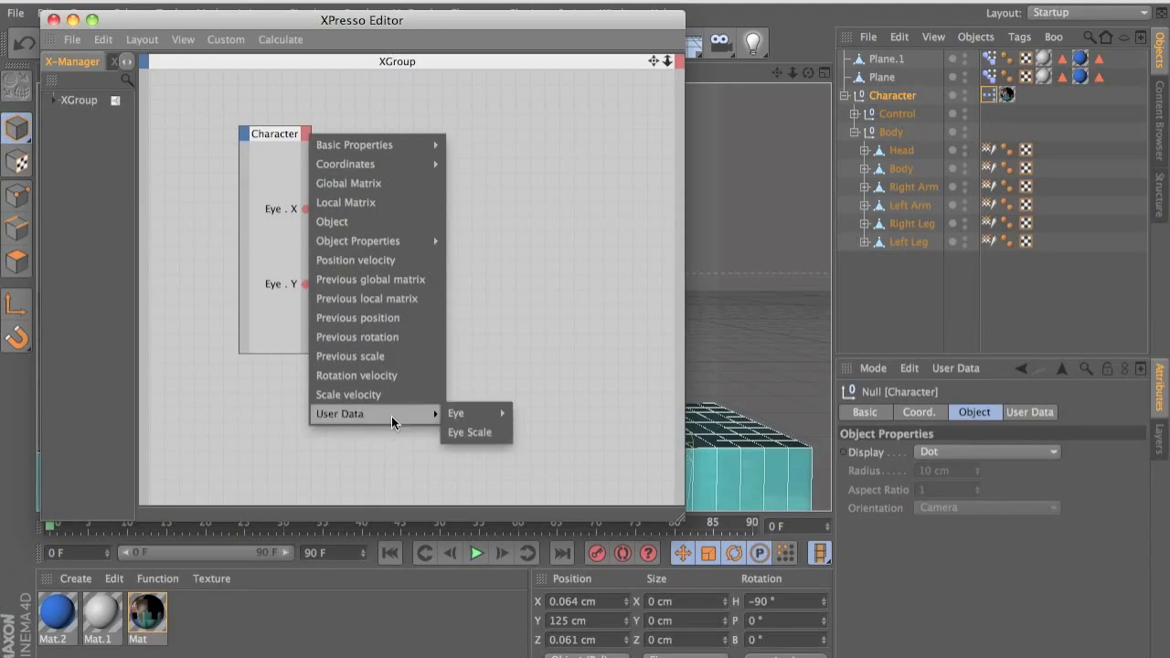
click(466, 434)
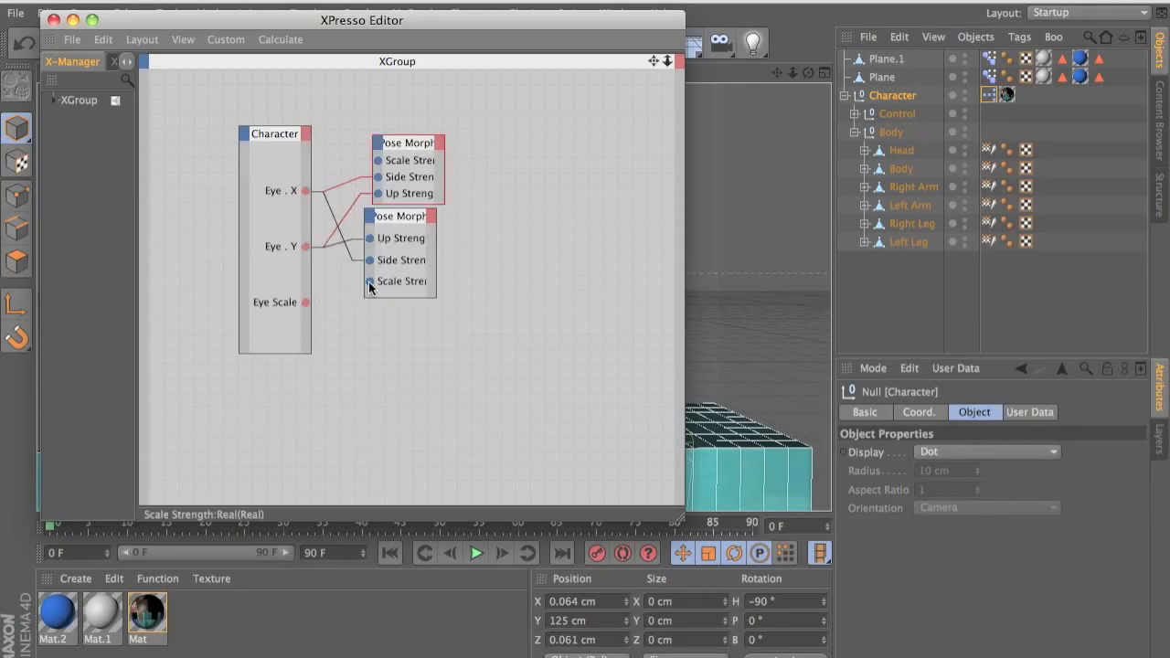
drag(371, 286, 305, 302)
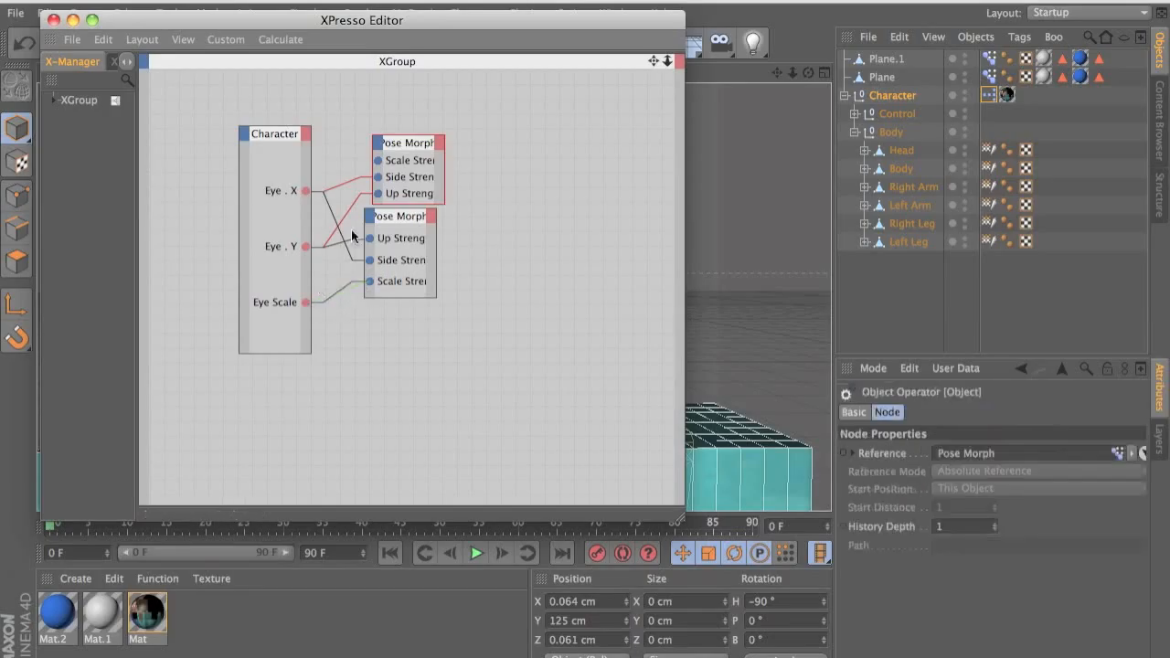
drag(378, 161, 307, 305)
click(53, 19)
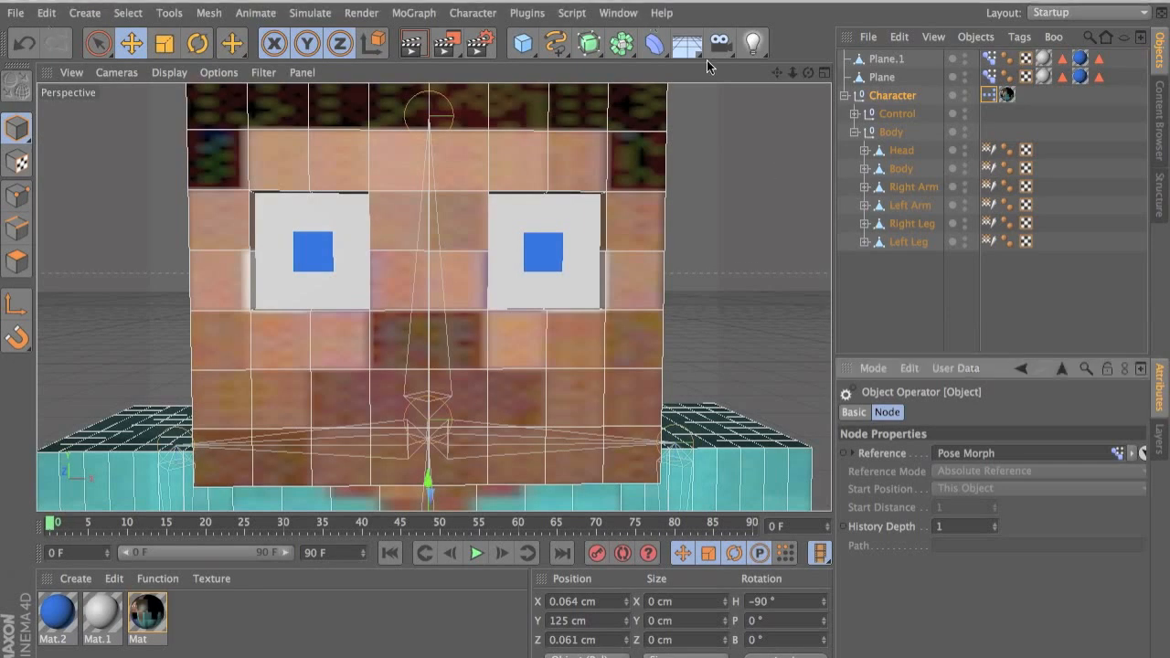
- Shift the Character null's Eye user data control to about X -0.093 and Y -0.093
click(860, 97)
click(1045, 418)
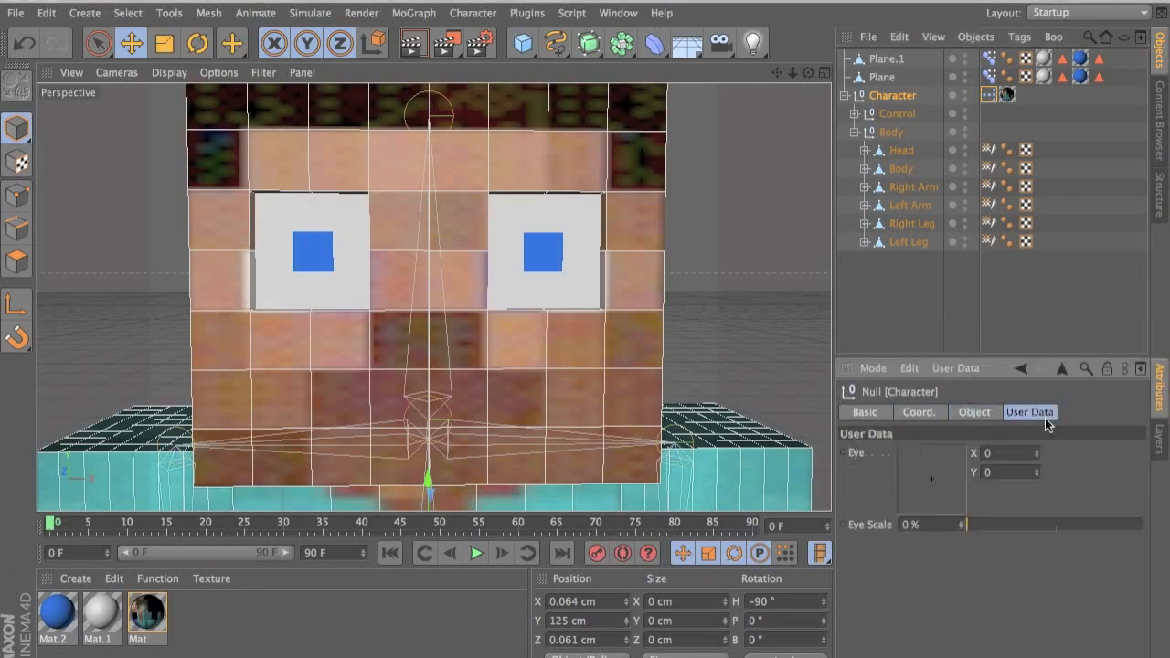
drag(966, 524, 930, 482)
- Rename the Plane.1 object as Eye Left and the Plane object as Eye Right
scroll(719, 446, down, 5)
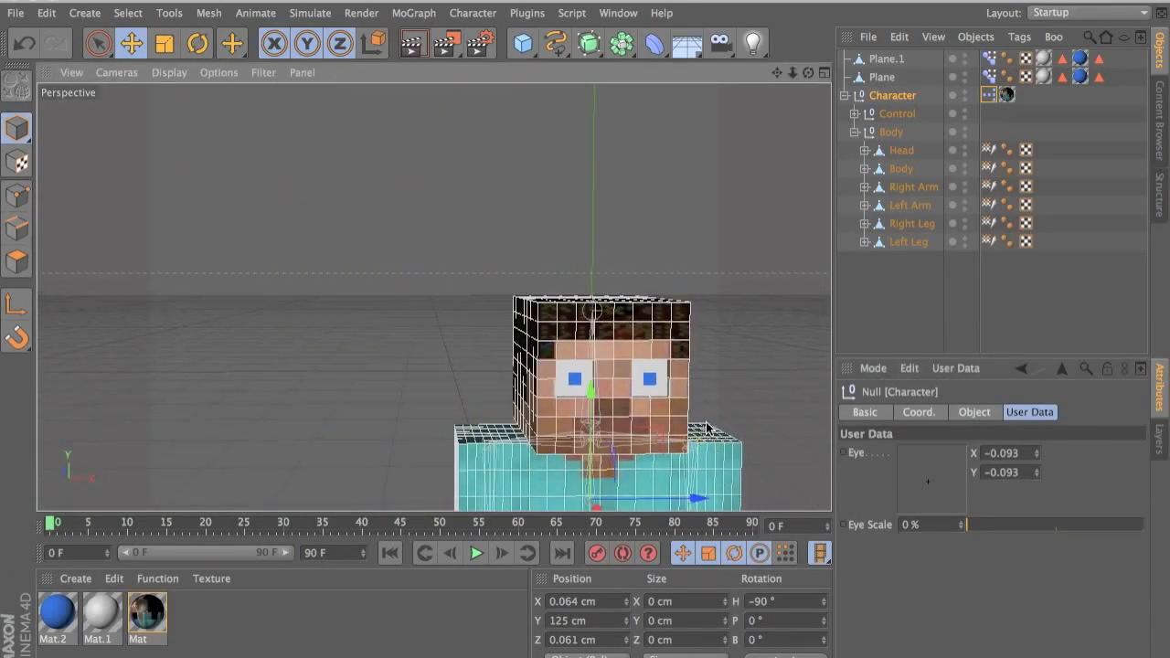
alt+middle_drag(718, 446, 587, 335)
scroll(586, 334, up, 4)
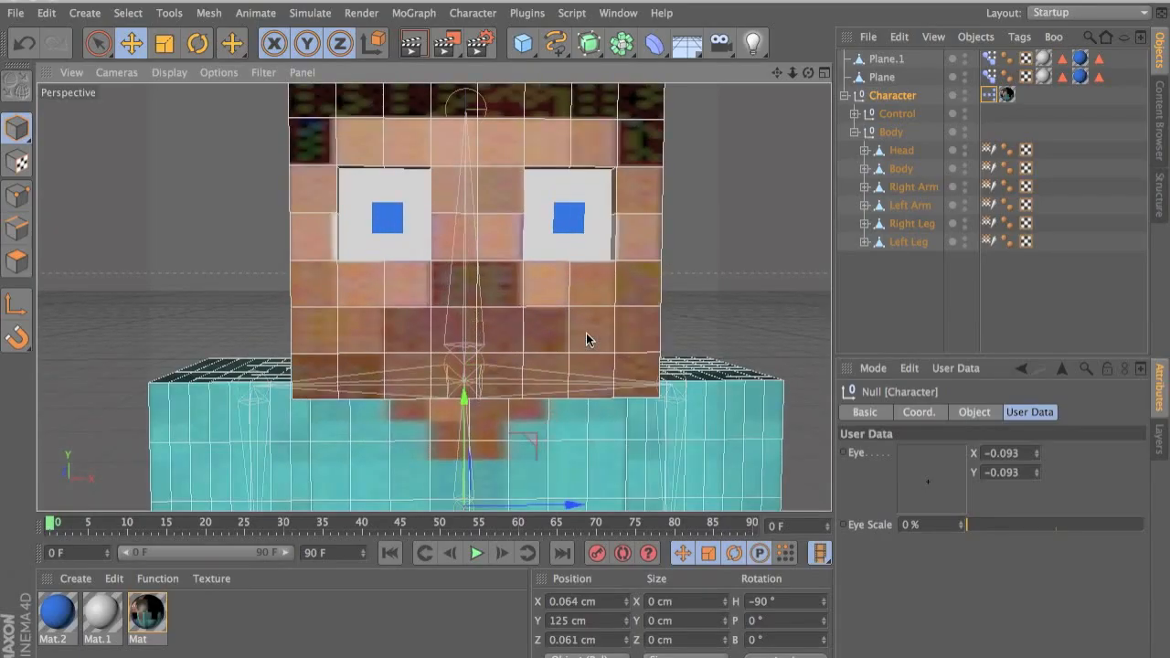
scroll(586, 335, down, 1)
alt+middle_drag(516, 319, 490, 370)
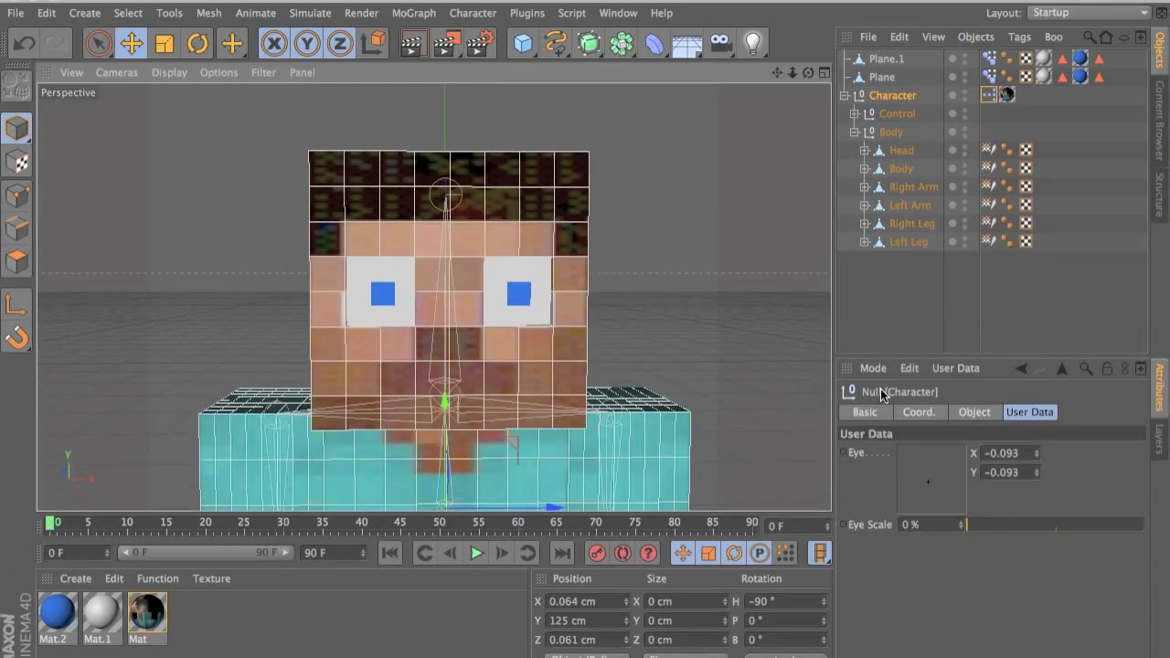
click(884, 77)
double_click(885, 60)
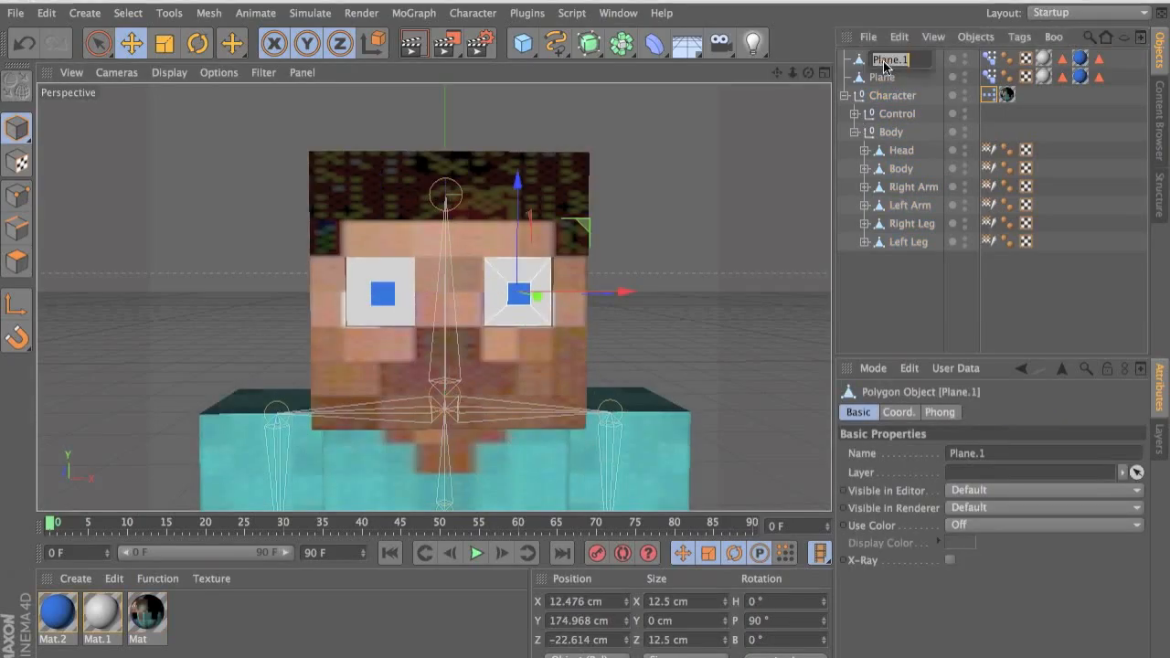
text(Eye Left)
key(Return)
double_click(883, 77)
text(E)
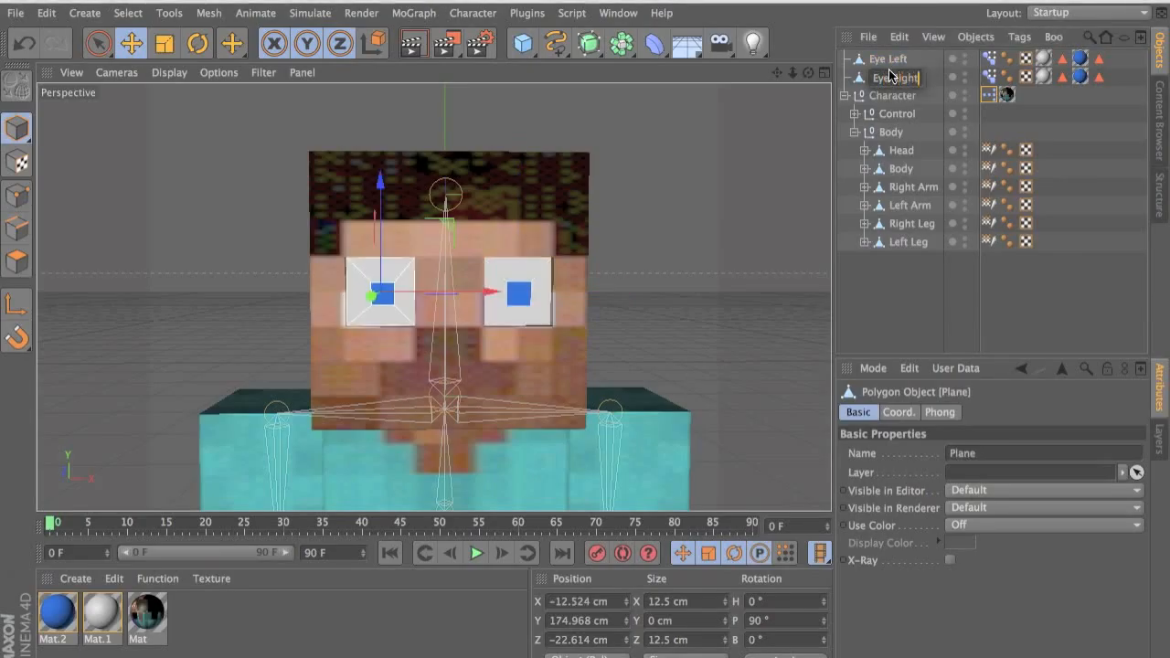
text(ye Right)
key(Return)
- Move Eye Left and Eye Right together into the Body group
click(903, 59)
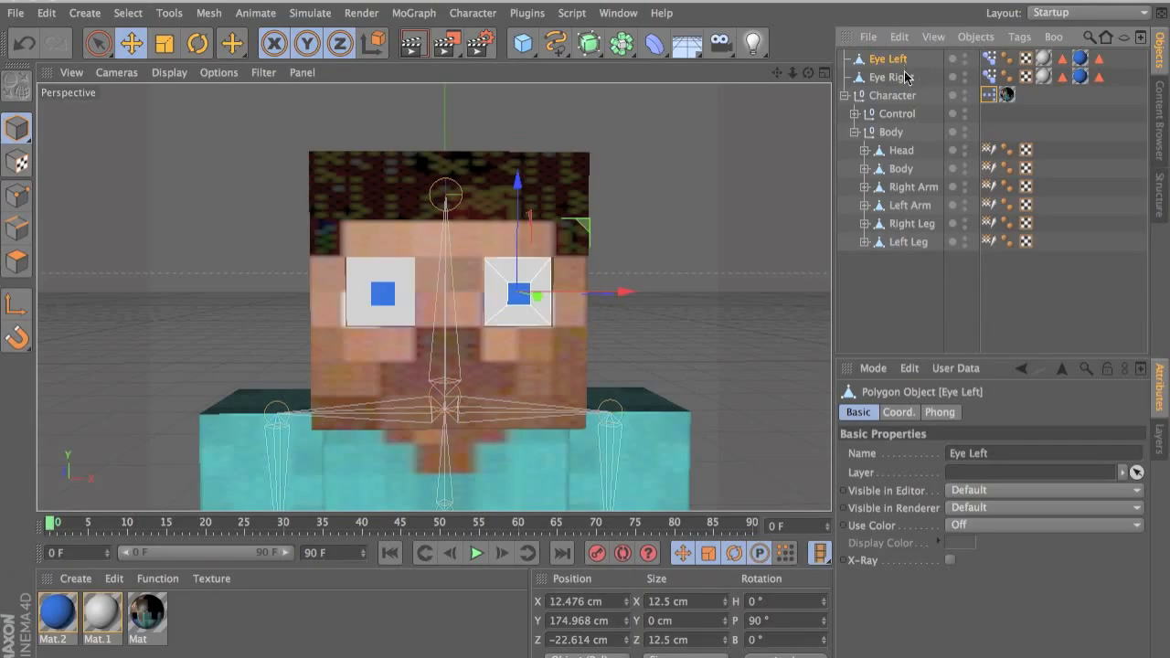
ctrl+click(905, 76)
drag(905, 77, 891, 131)
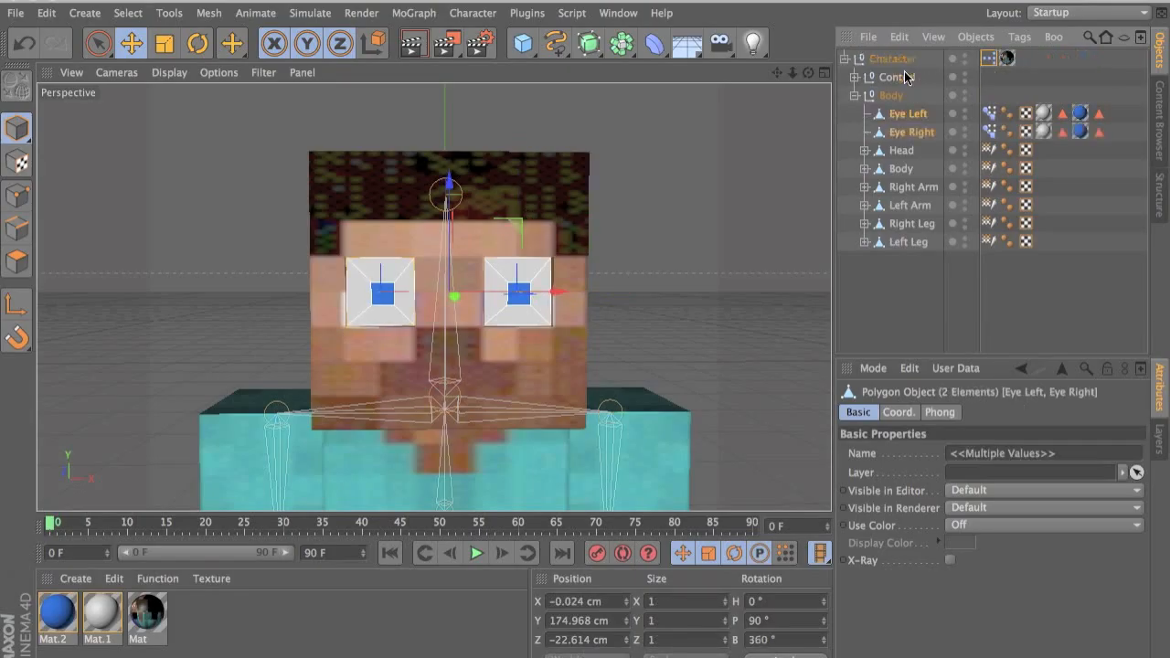
- Bind the Eye Left object to the head joint, the last Joint.4 in the Control hierarchy
click(858, 77)
scroll(885, 123, down, 5)
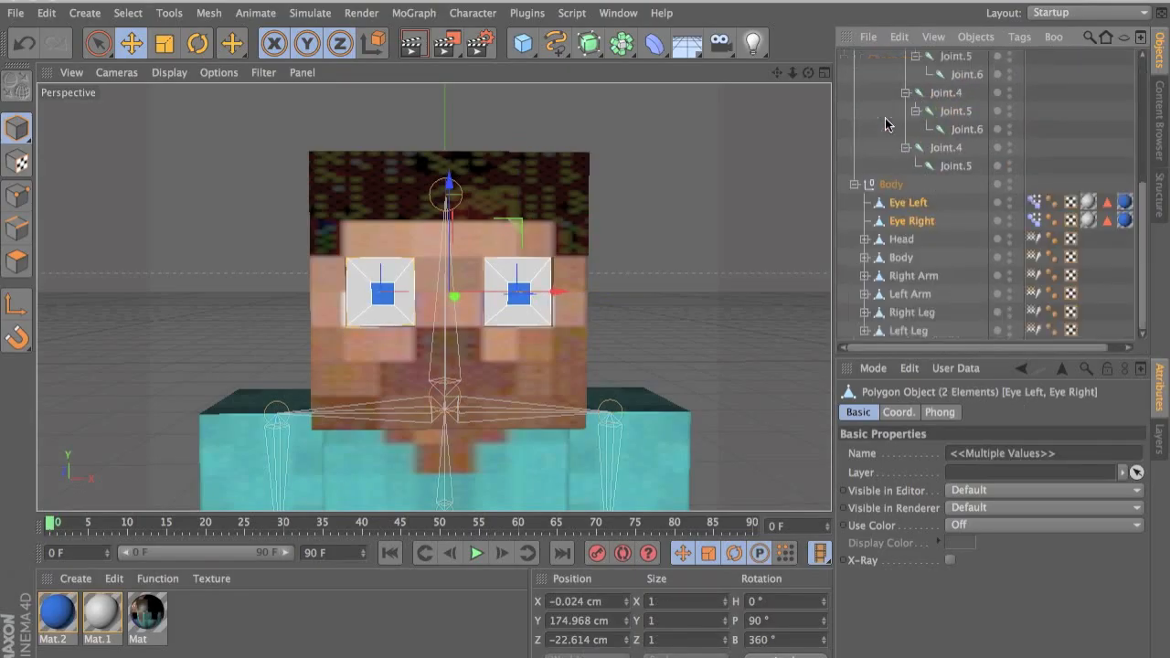
click(943, 150)
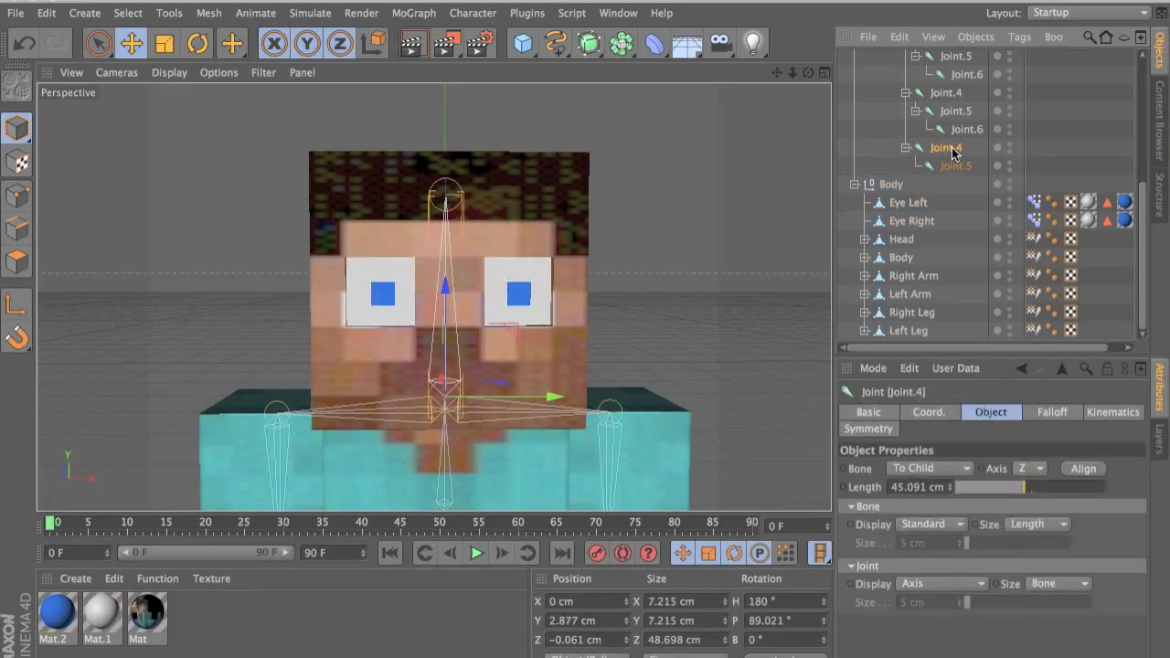
ctrl+click(933, 203)
click(493, 12)
mouse_move(499, 60)
click(594, 84)
- Bind the Eye Right object to the same Joint.4 head joint
click(946, 149)
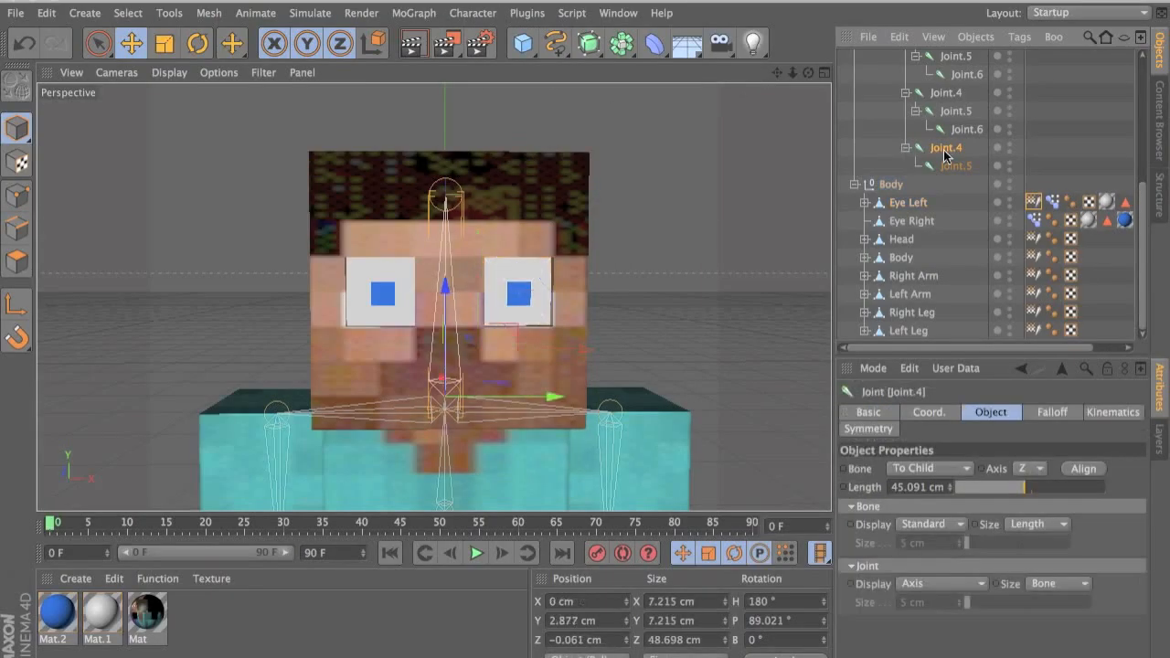
ctrl+click(928, 224)
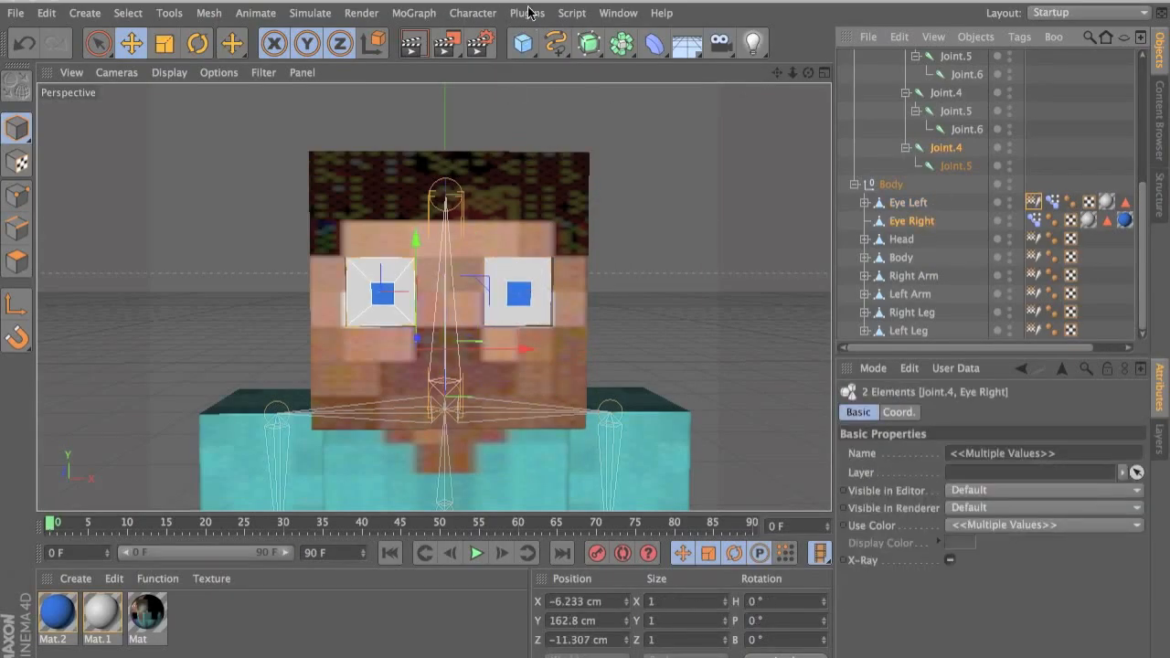
click(470, 14)
mouse_move(498, 61)
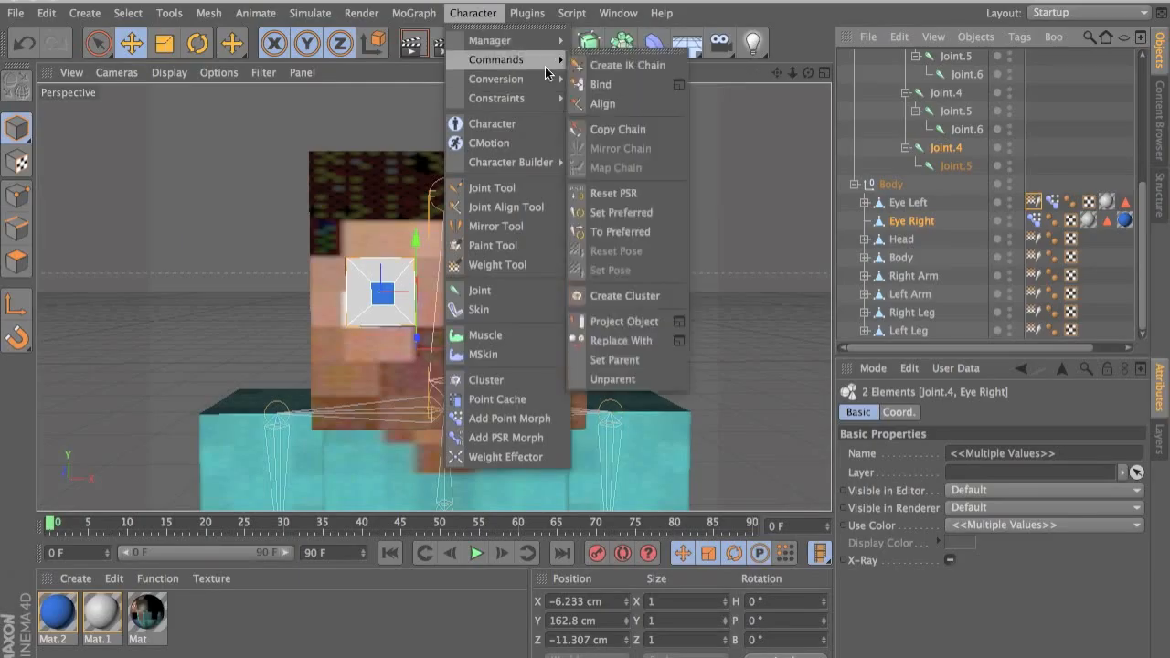
click(594, 84)
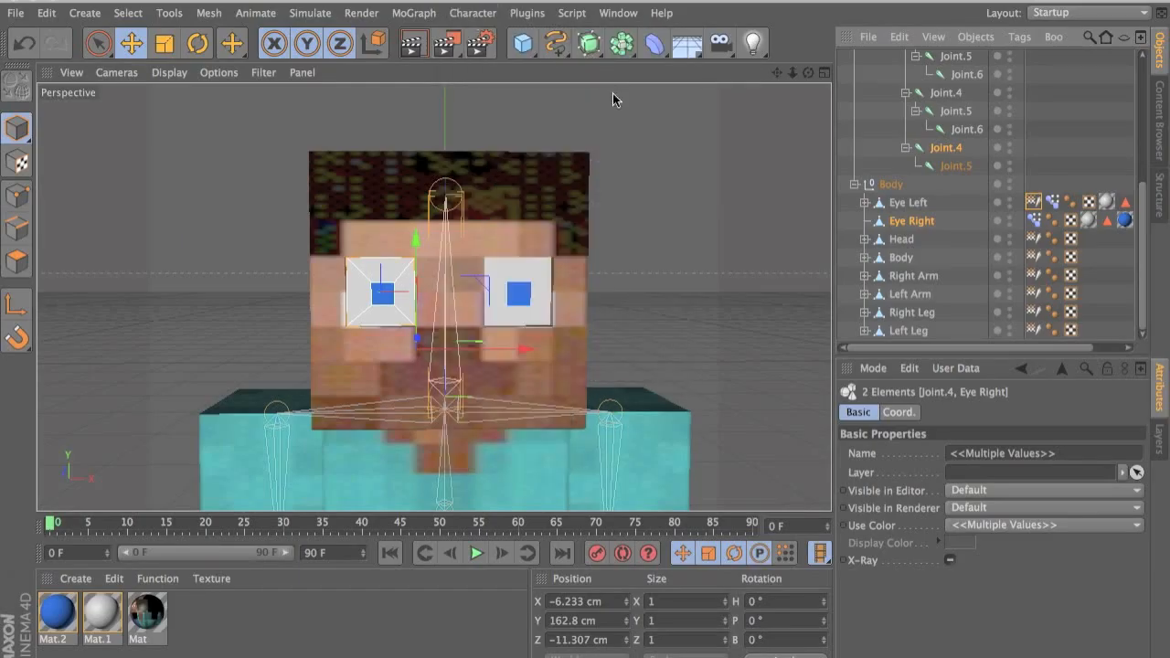
click(527, 13)
mouse_move(472, 13)
mouse_move(516, 59)
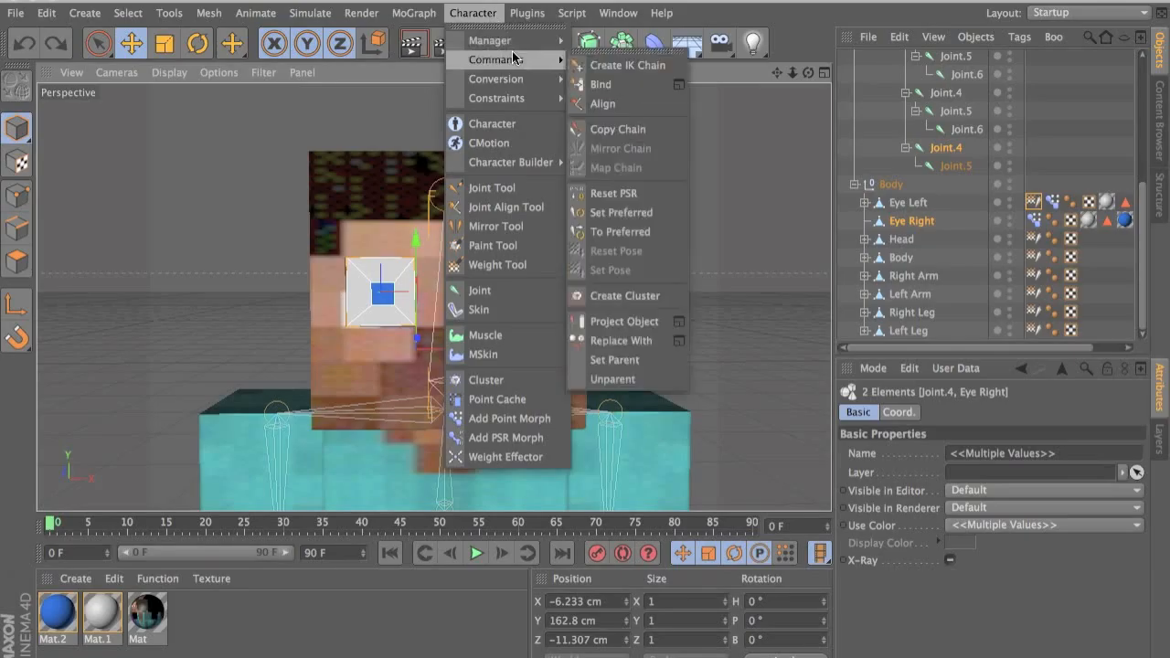
click(589, 104)
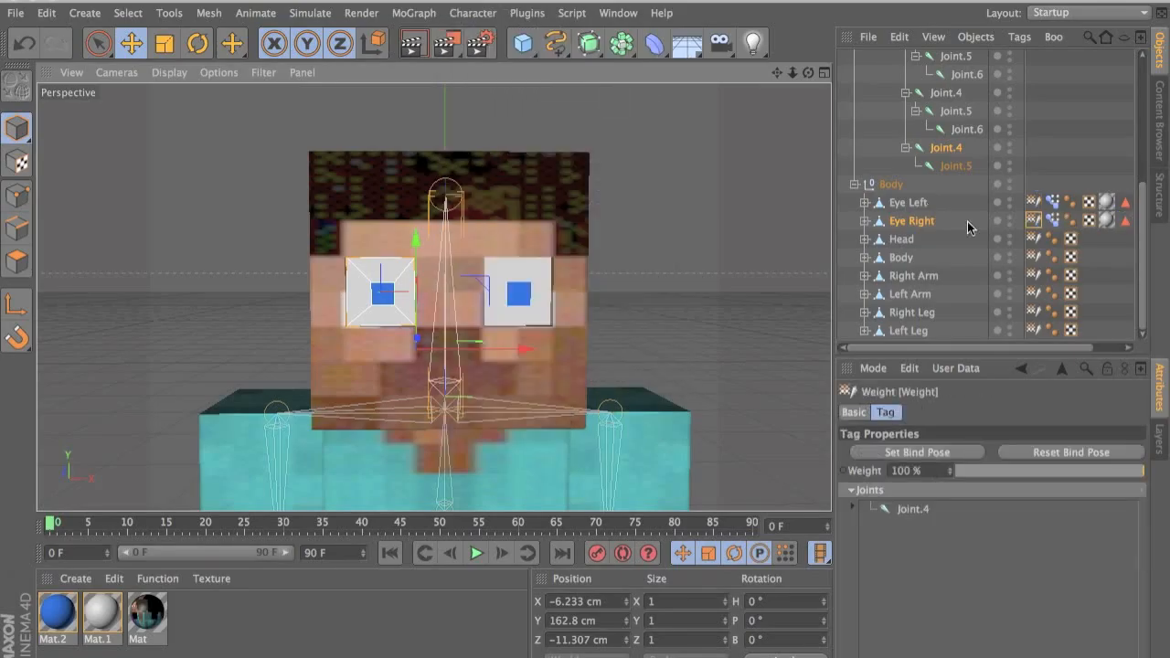
- Try rotating the Joint.4 head joint to test the eye binding, and undo the rotation
click(894, 205)
click(953, 149)
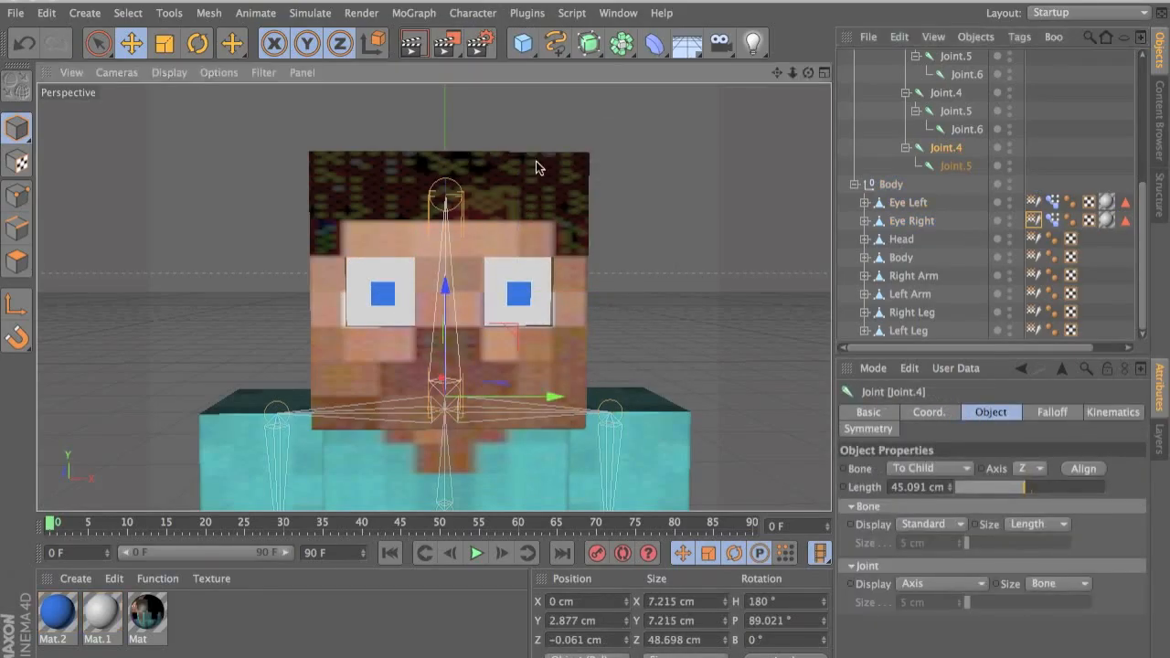
click(536, 164)
click(947, 147)
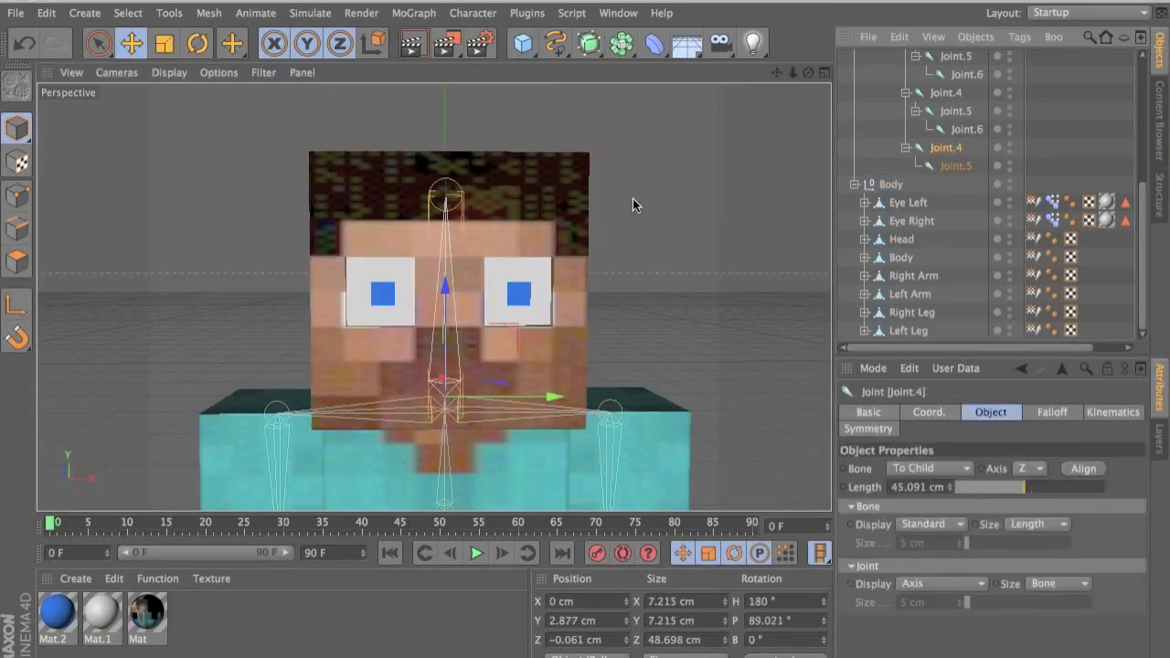
key(r)
mouse_move(450, 330)
mouse_down()
mouse_move(445, 359)
mouse_move(448, 329)
mouse_up()
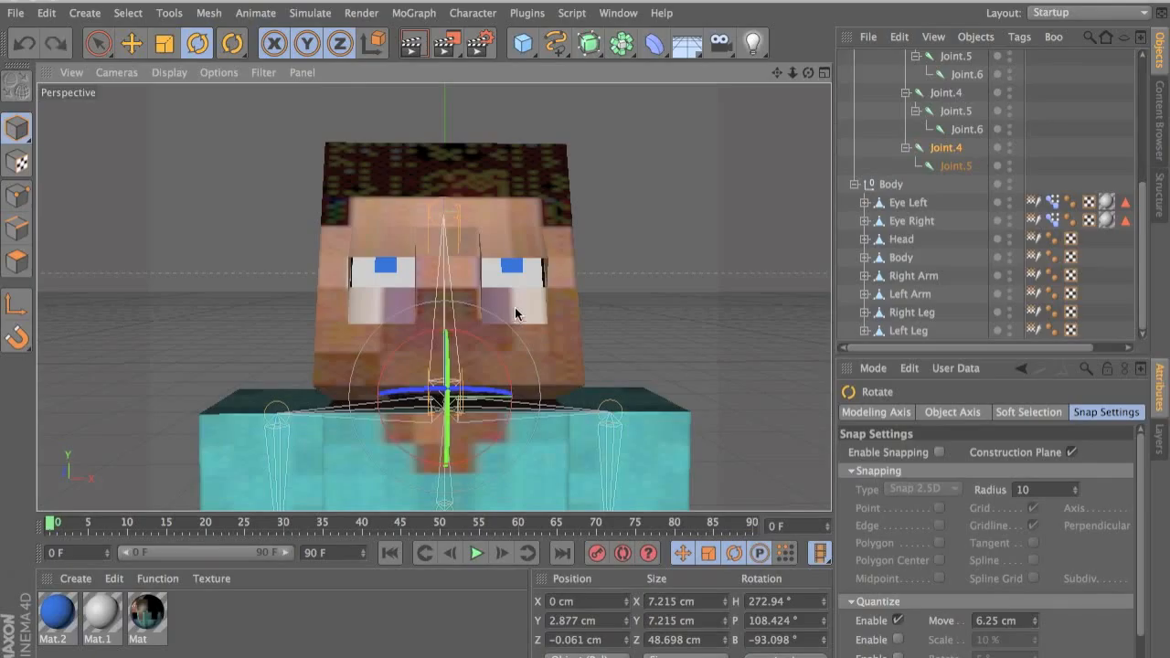
key(super+z)
- Delete the Skin object under Head and remove the Head object's Weight tag
alt+drag(527, 302, 460, 303)
click(891, 257)
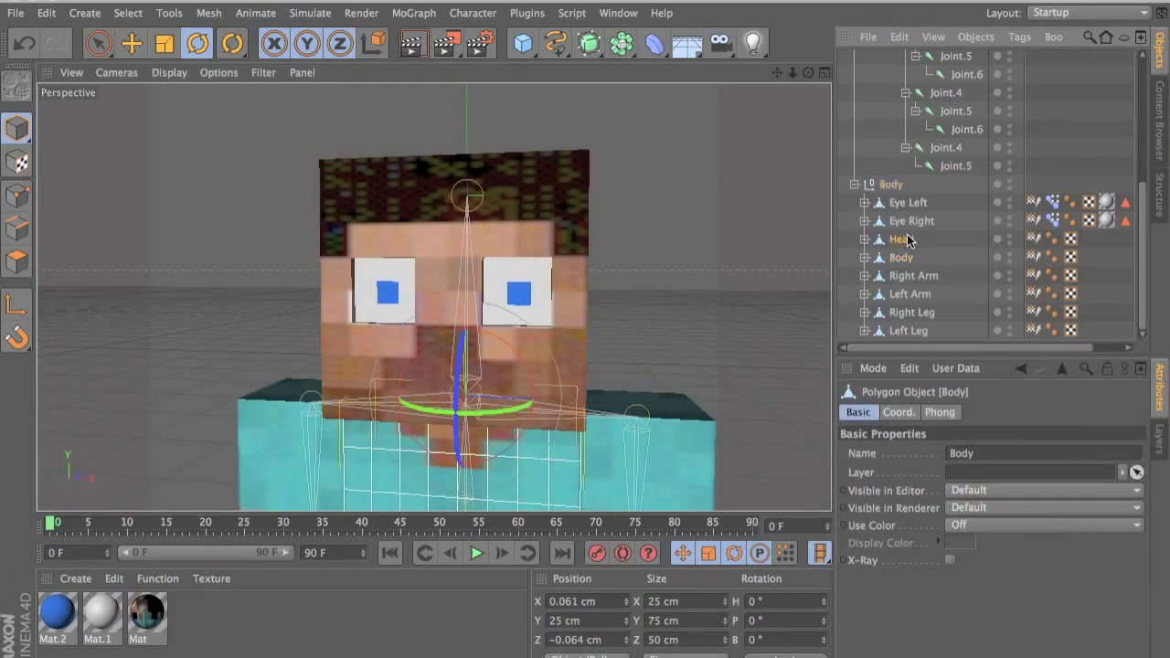
click(906, 240)
click(865, 239)
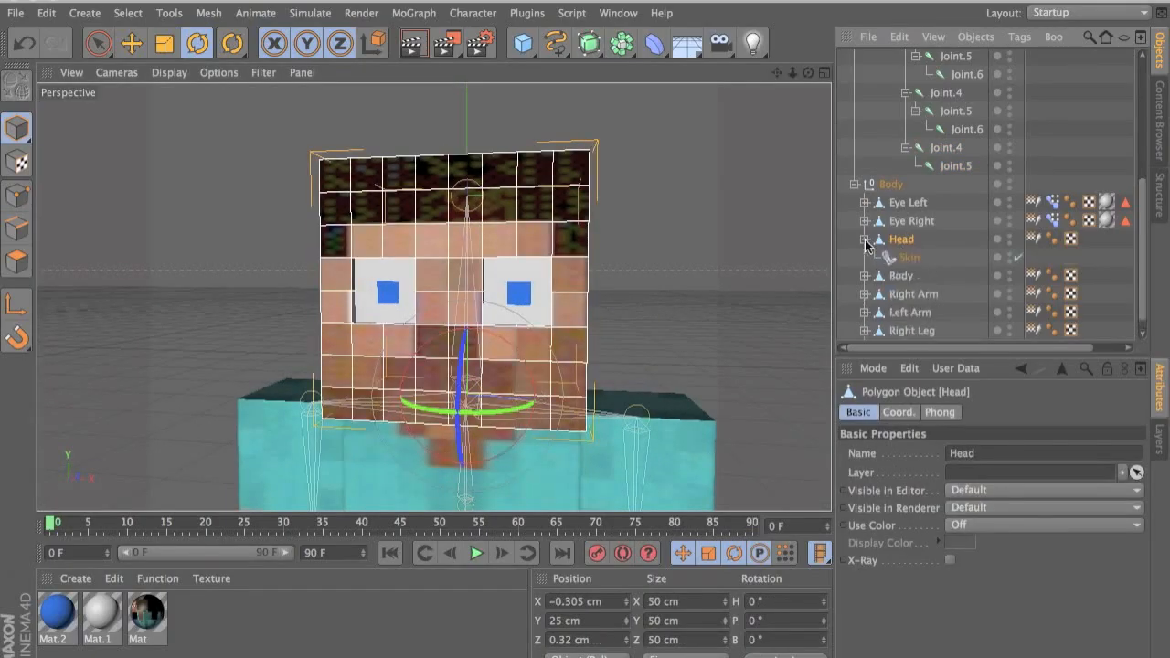
click(904, 260)
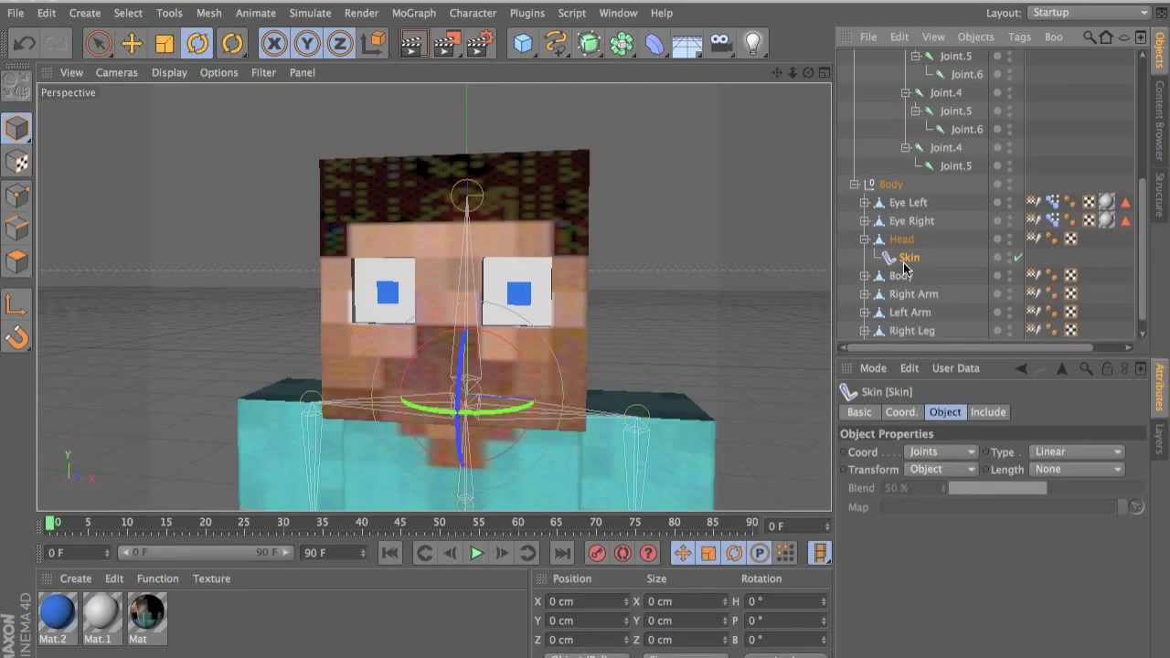
key(Delete)
click(1031, 236)
key(Delete)
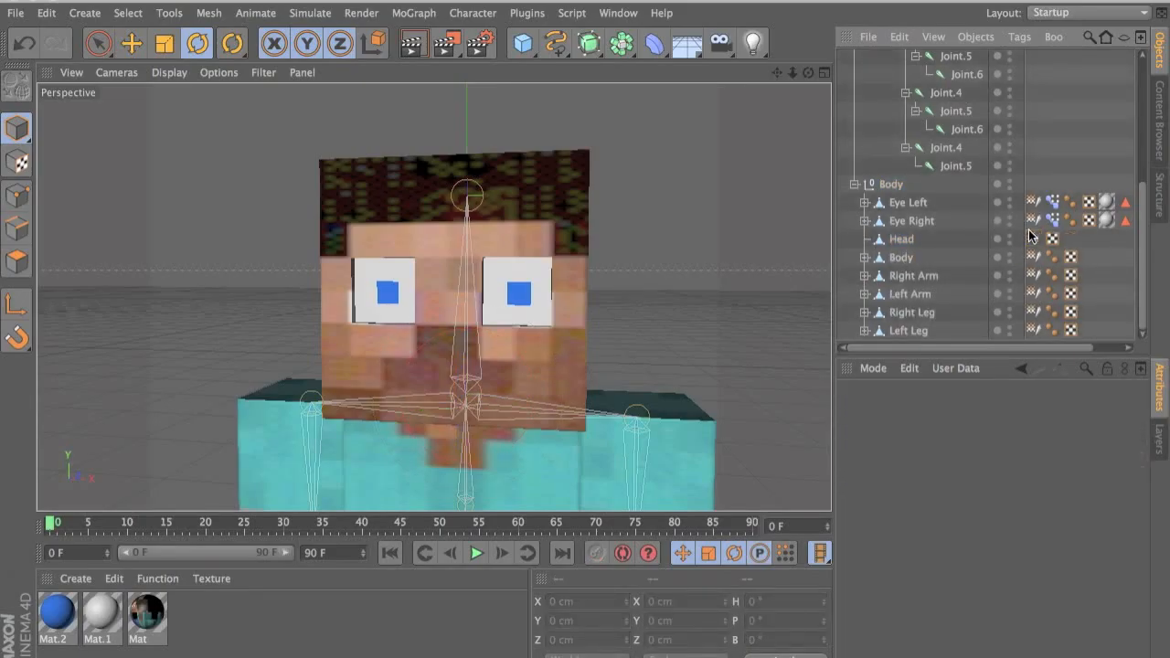
- Bind the Head object to the last Joint.4, the head joint, and collapse the Head hierarchy
click(904, 239)
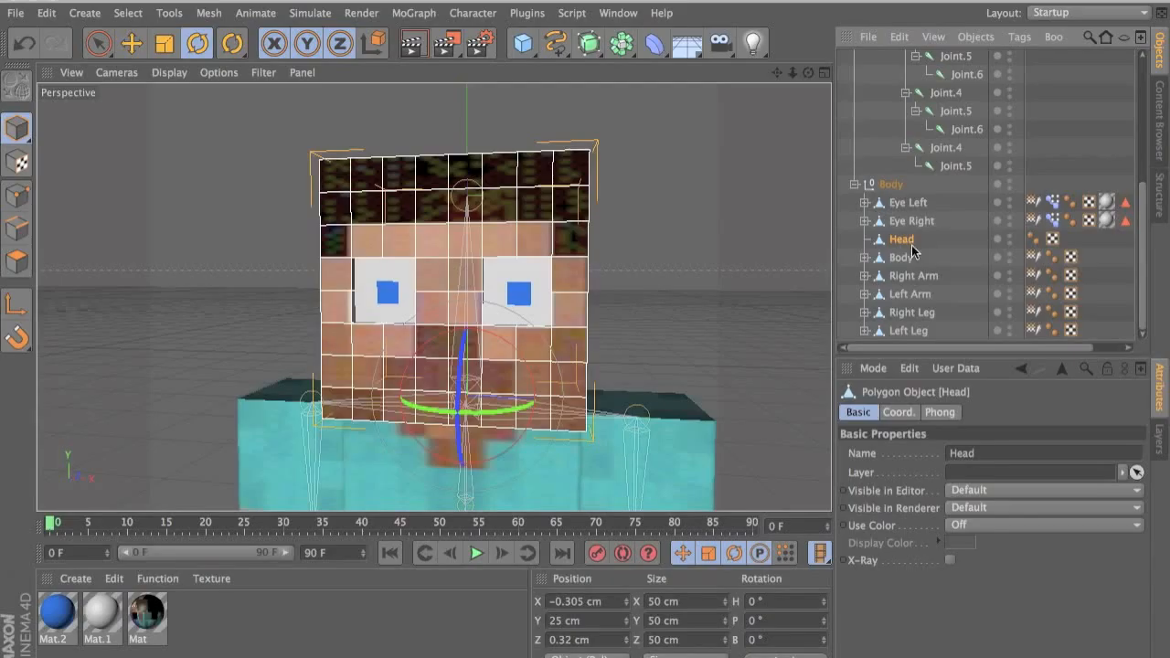
ctrl+click(947, 147)
click(472, 13)
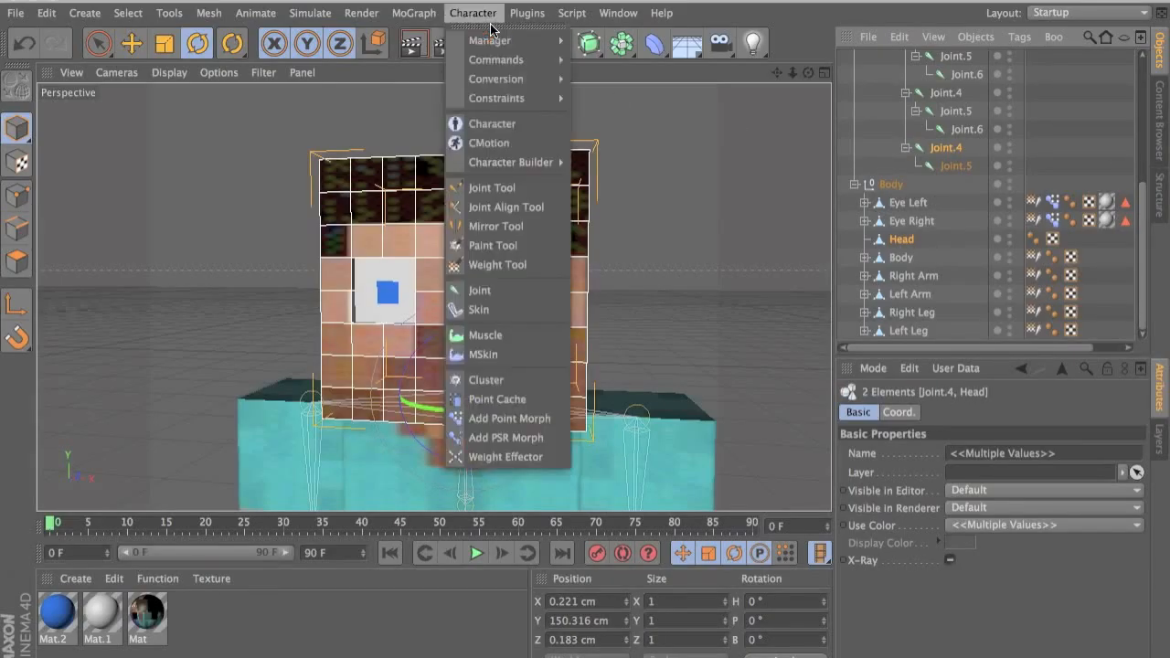
mouse_move(496, 64)
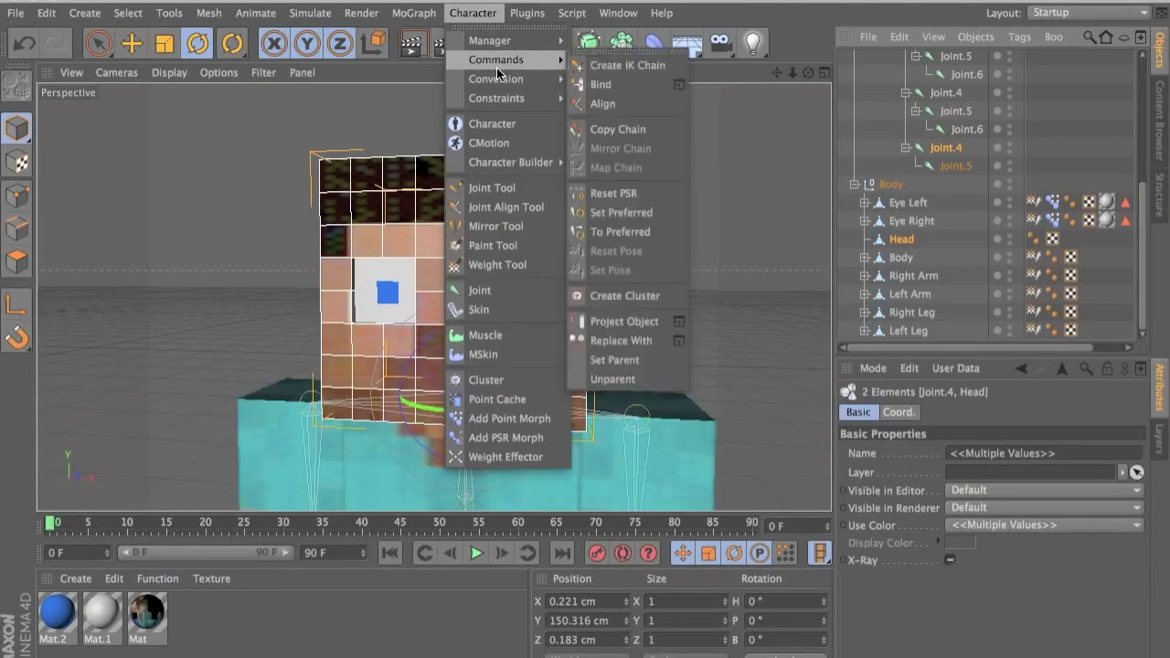
click(628, 85)
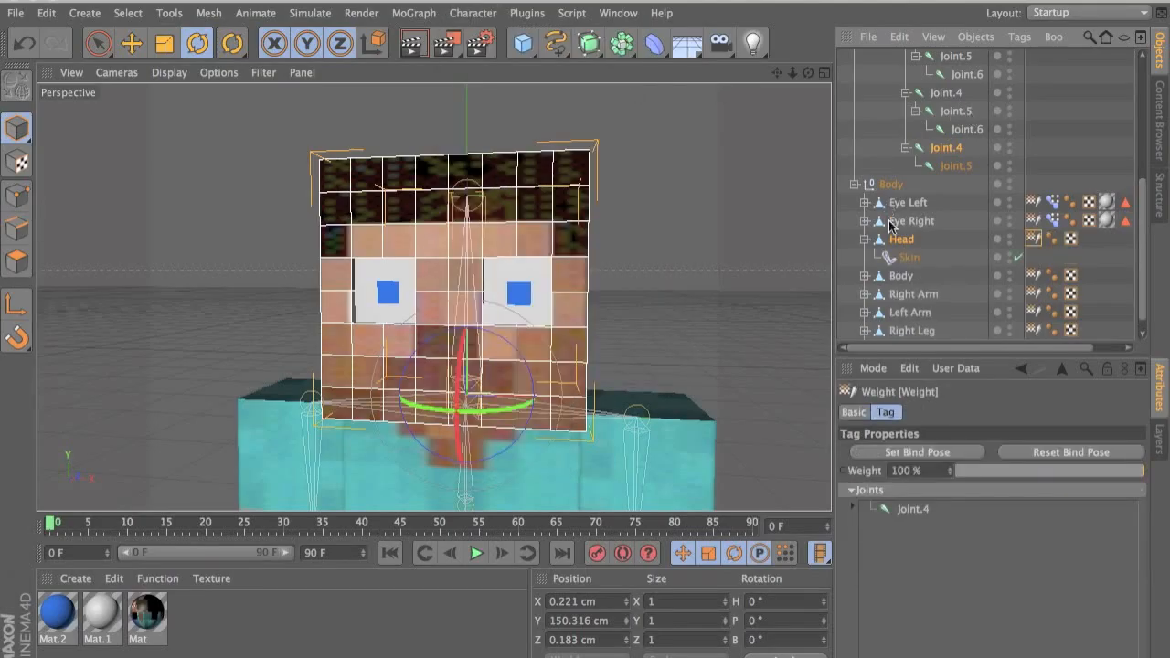
click(866, 238)
- Try rotating the Joint.4 head joint to test the head binding, and undo the rotation
click(901, 239)
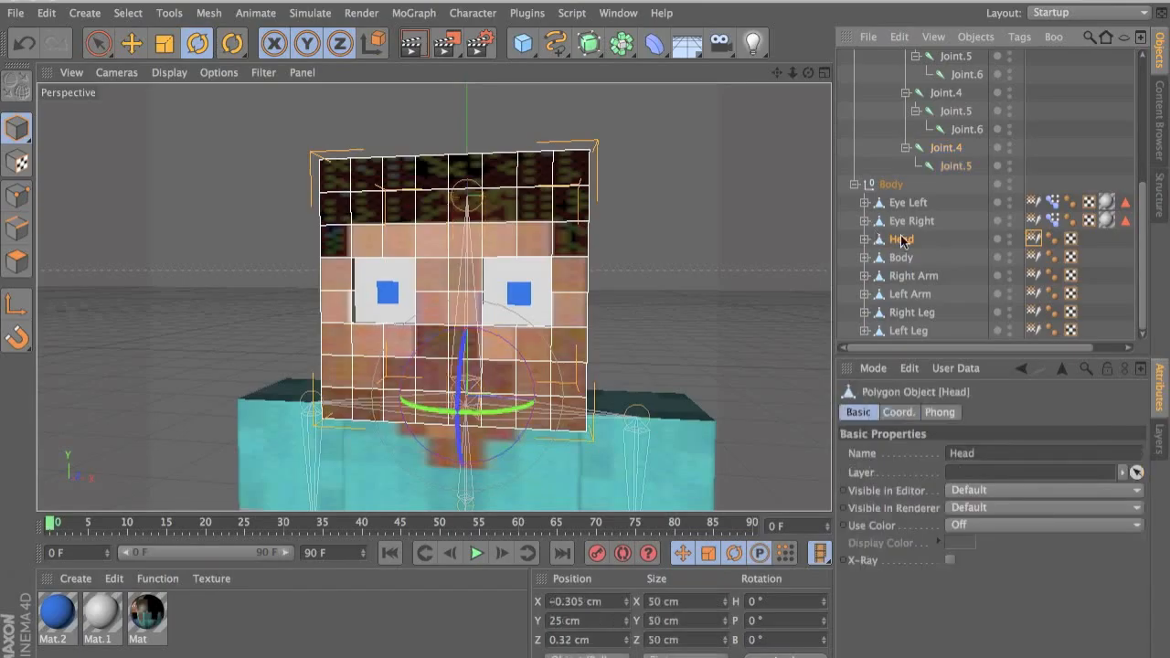
click(930, 167)
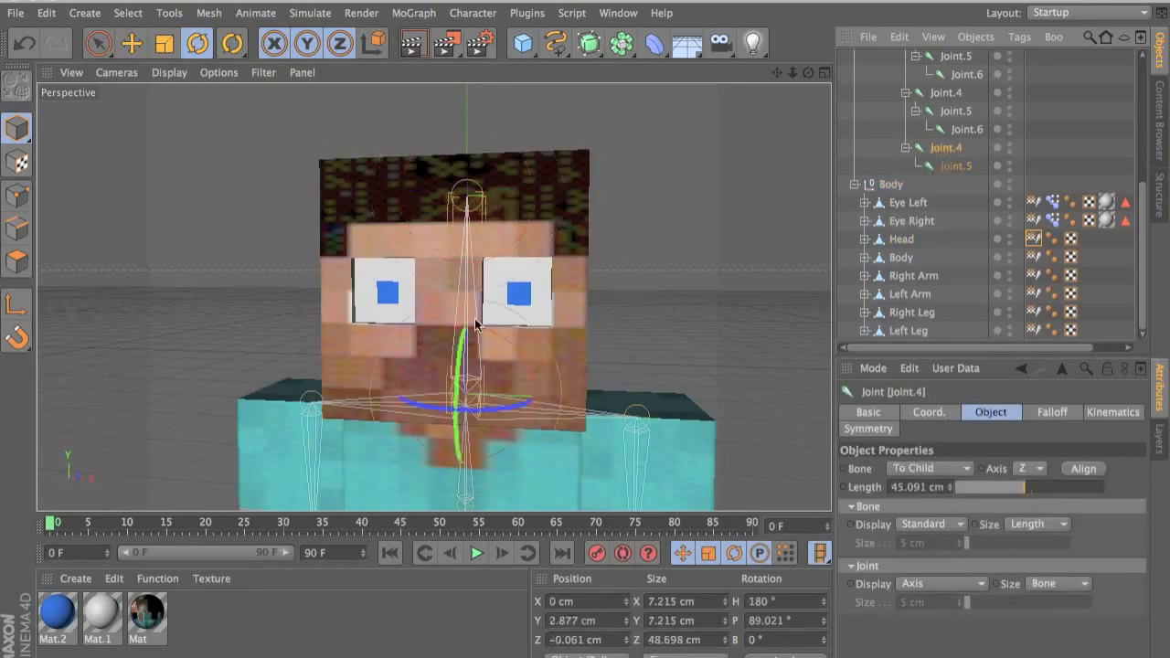
drag(464, 379, 675, 345)
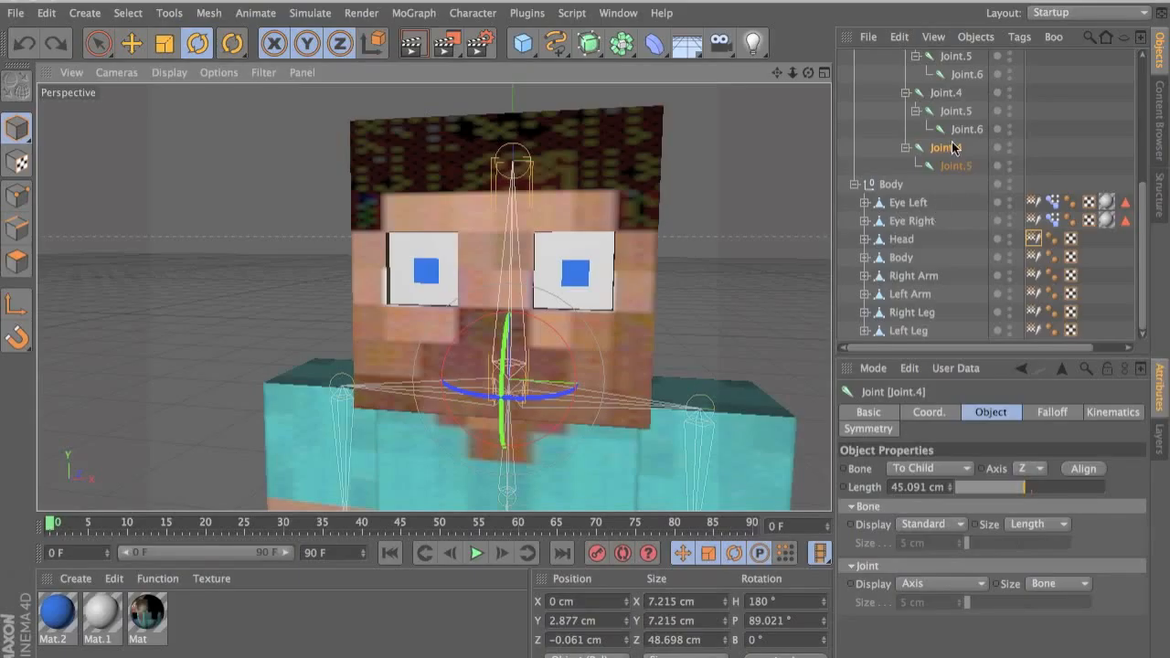
- Create a purple material with Specular disabled and the green colour value reduced to 89
scroll(951, 149, up, 10)
alt+drag(549, 280, 575, 309)
scroll(574, 309, down, 10)
alt+middle_drag(608, 334, 576, 215)
click(193, 616)
double_click(222, 623)
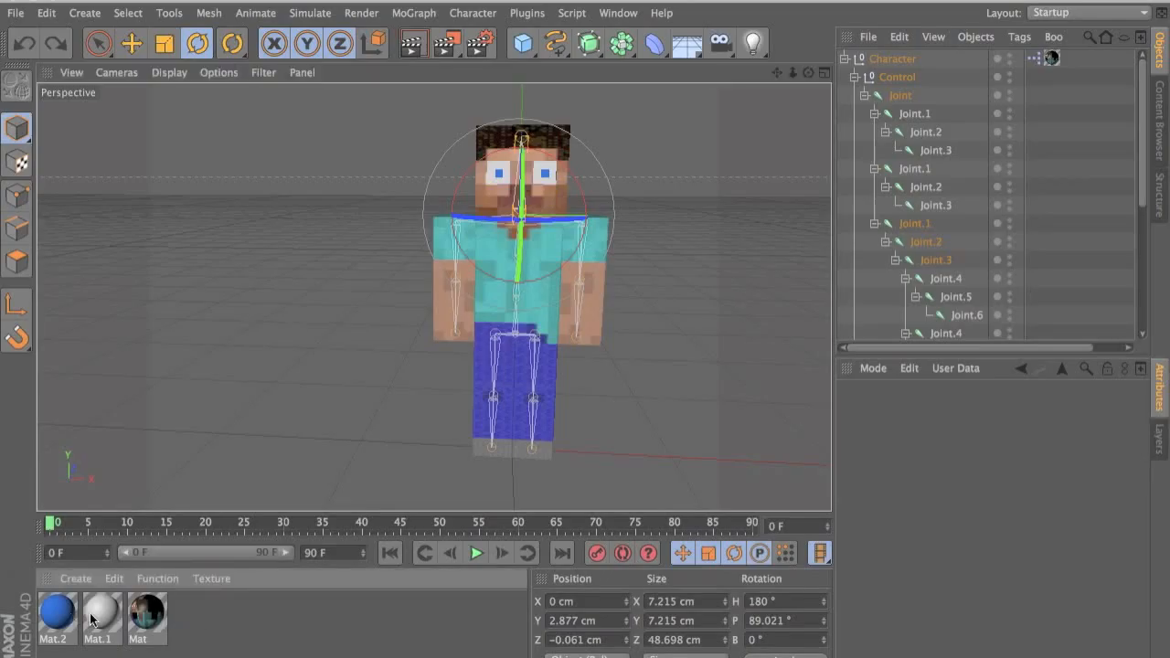
double_click(71, 616)
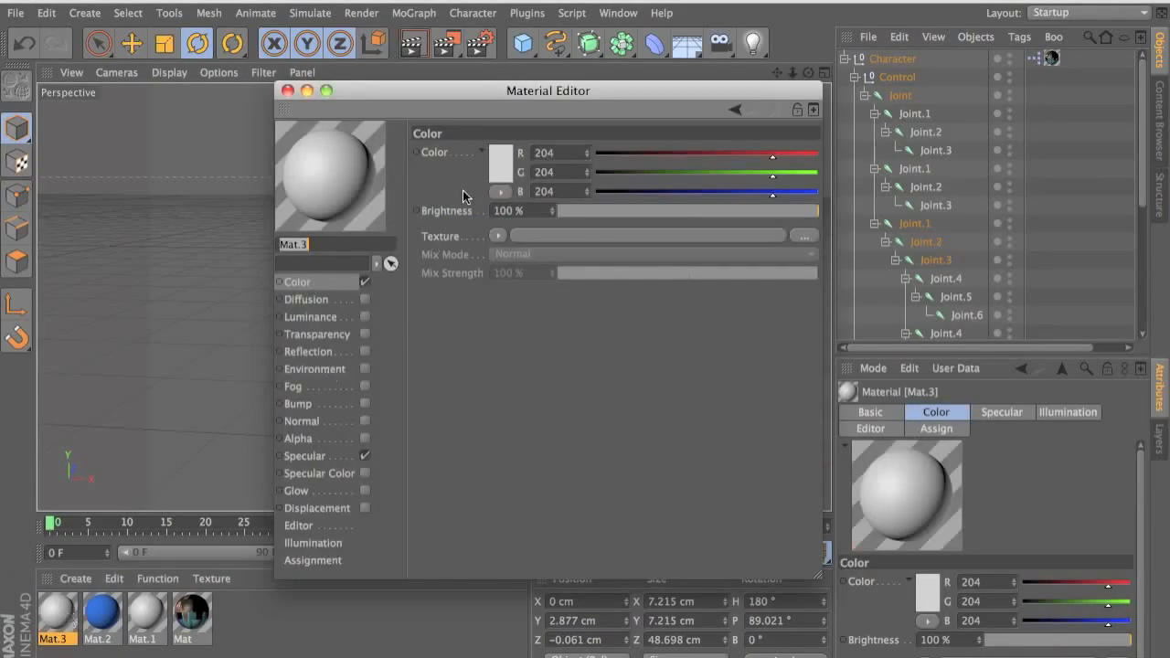
click(364, 455)
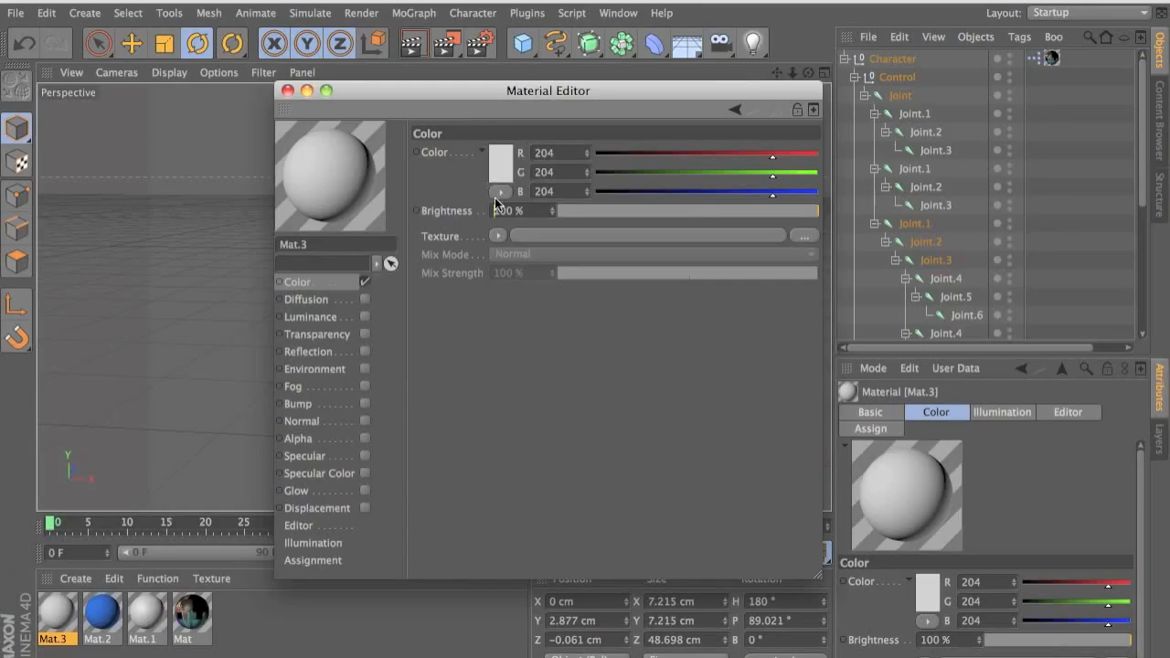
drag(773, 172, 673, 173)
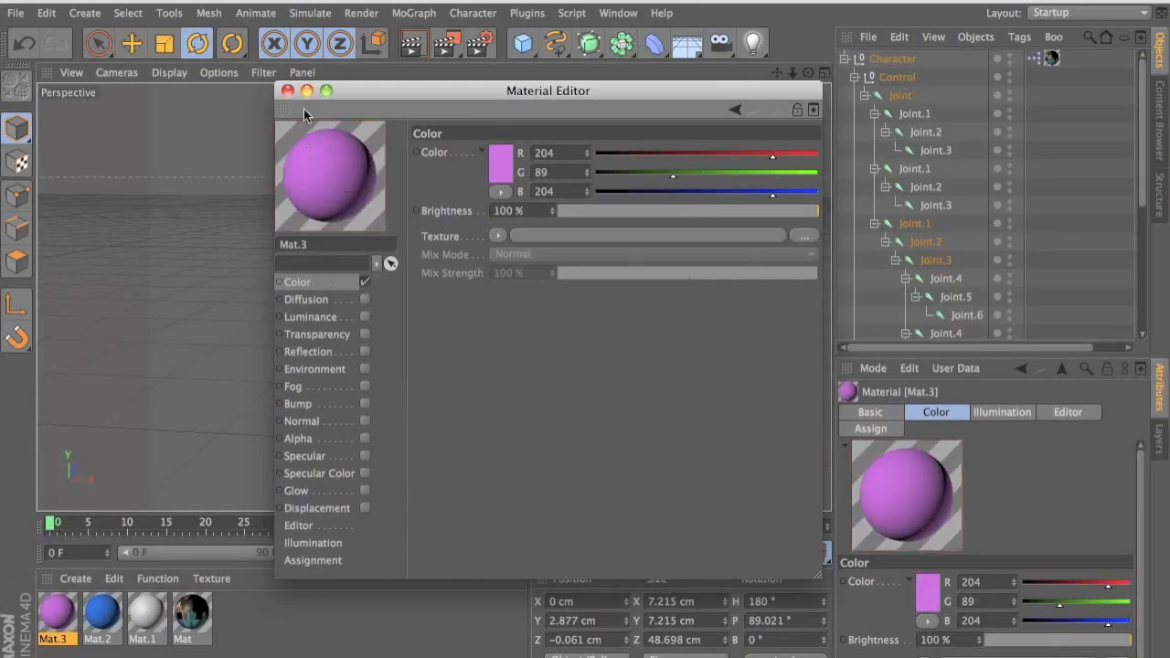
click(287, 90)
- Undo the accidental rotation of the Joint.4 head joint
alt+drag(628, 376, 688, 393)
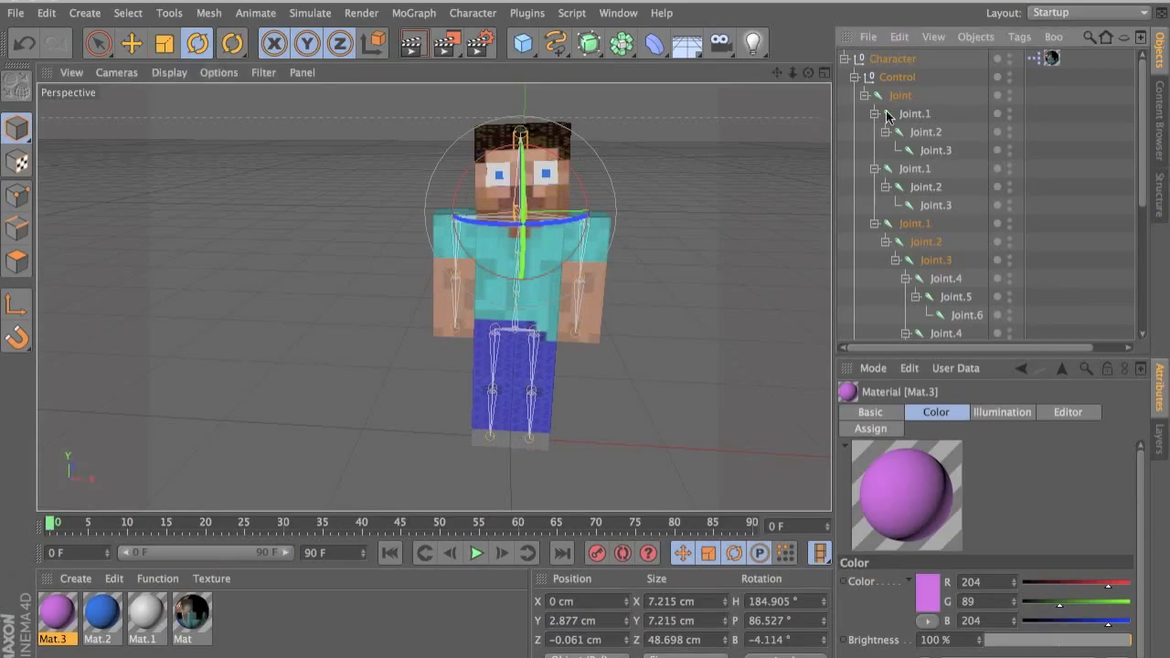
alt+drag(748, 282, 658, 281)
key(ctrl+z)
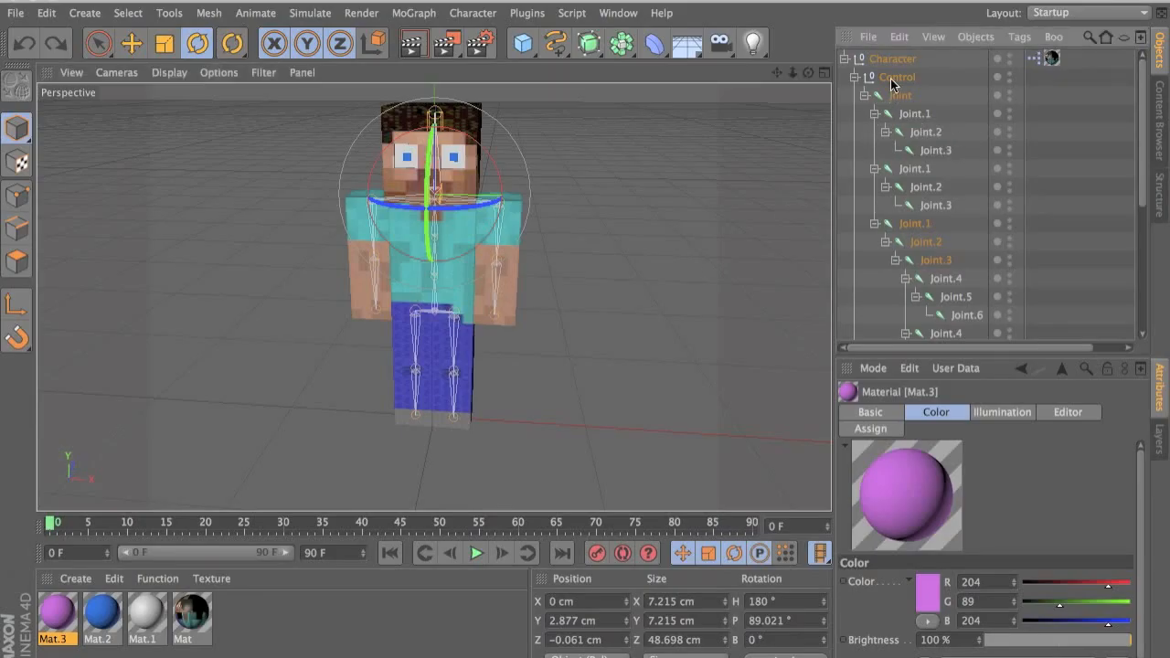
- Add a Plane primitive to the scene
scroll(894, 85, down, 5)
scroll(894, 85, up, 5)
drag(524, 42, 692, 92)
alt+drag(685, 151, 646, 329)
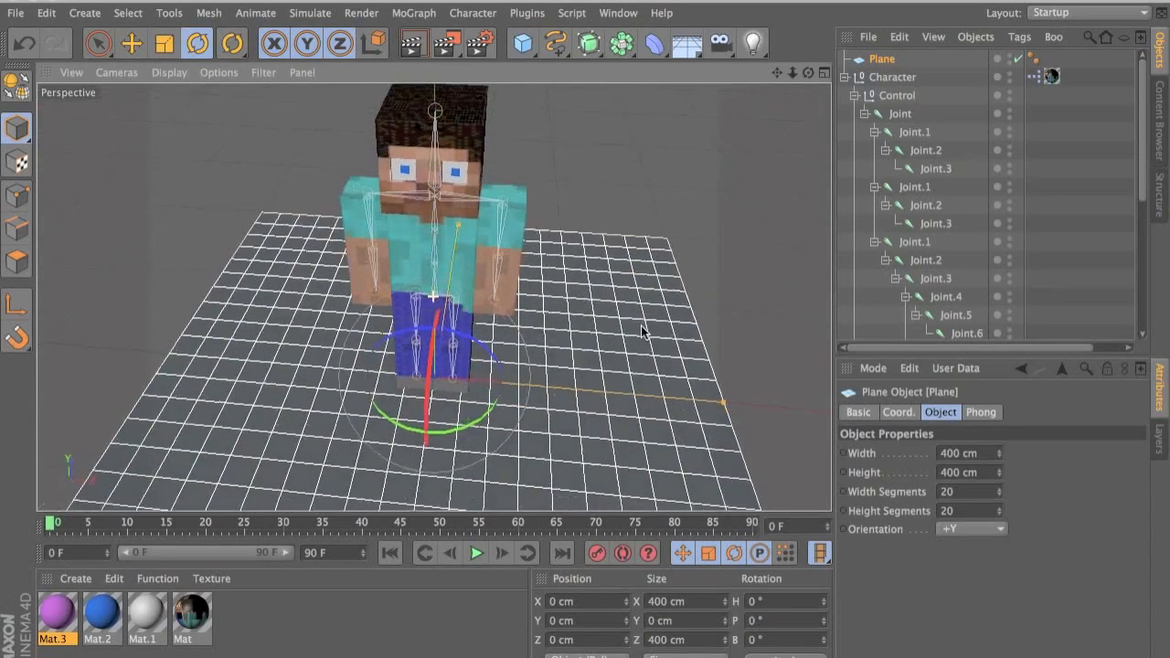
- Set the plane's width and height to 12.5 cm, with one width segment and two height segments
key(Tab)
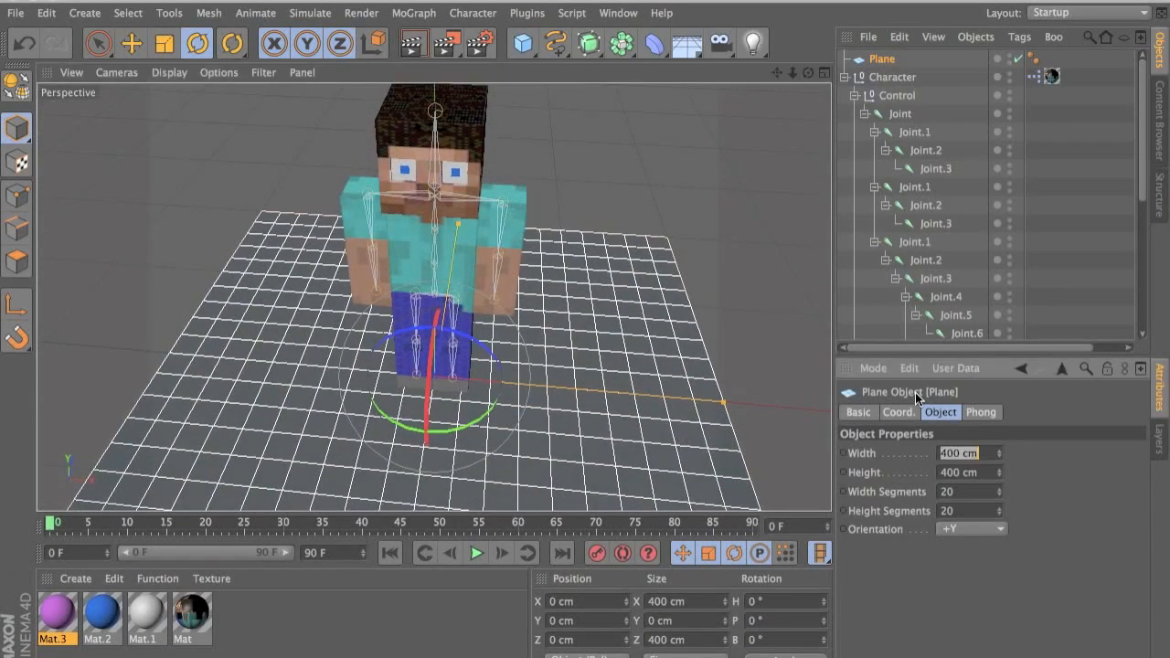
text(12.5)
key(Tab)
text(12.5)
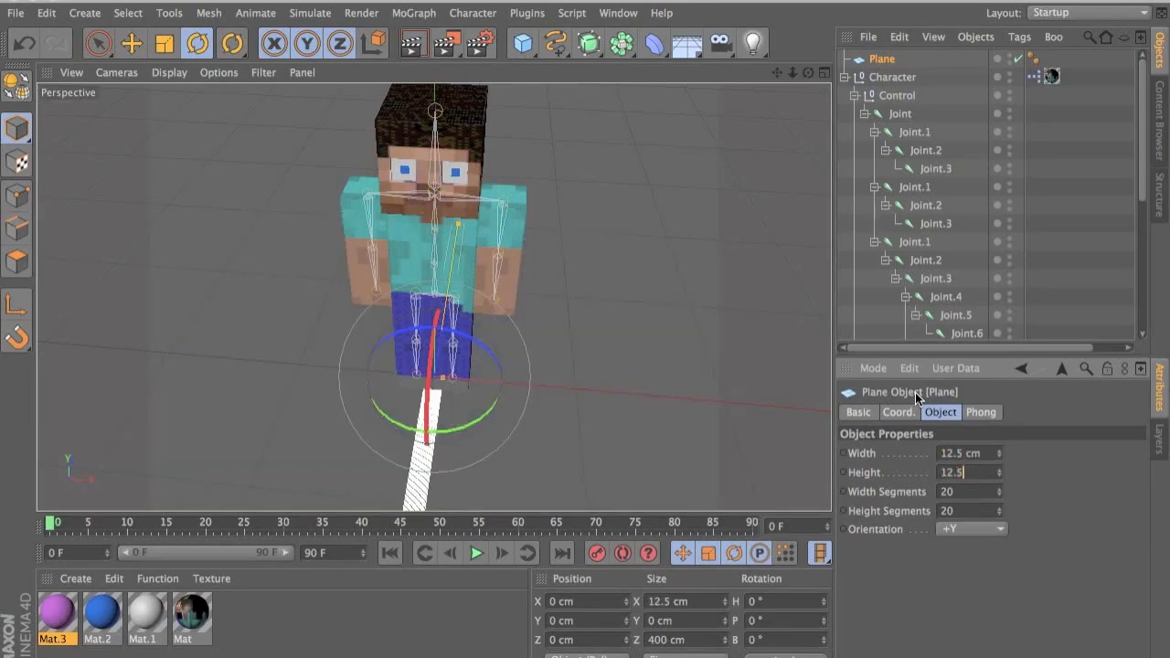
key(Tab)
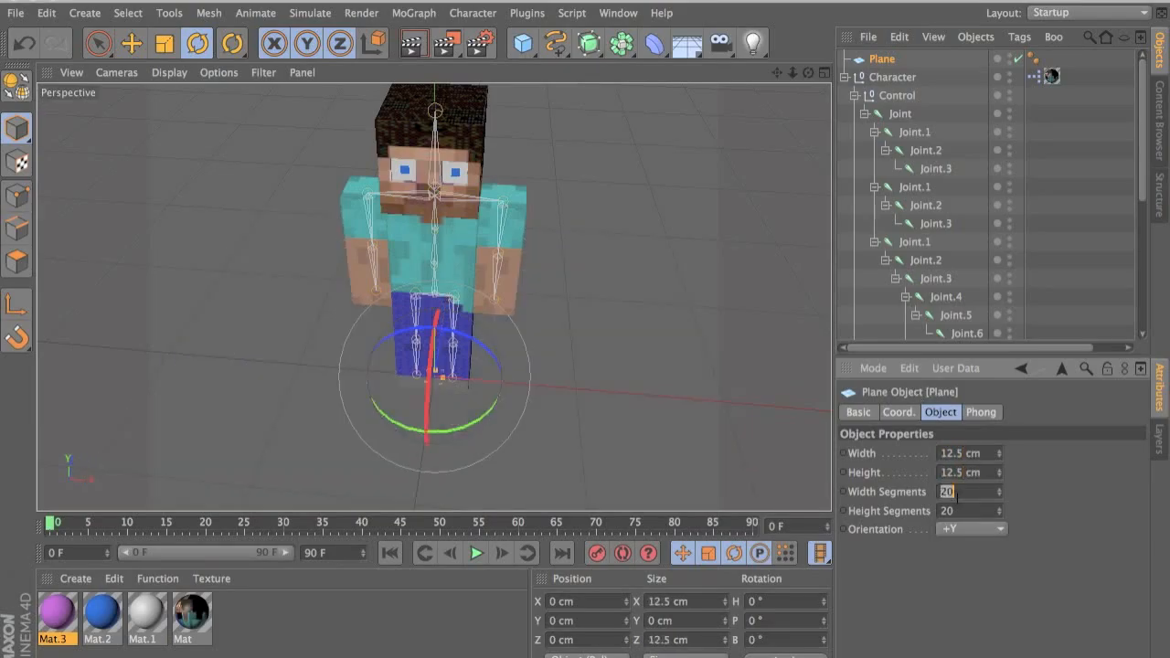
key(Tab)
- Set the plane's pitch rotation to 90° and convert it to an editable polygon object
click(910, 416)
click(1078, 490)
click(1115, 472)
text(90)
key(Return)
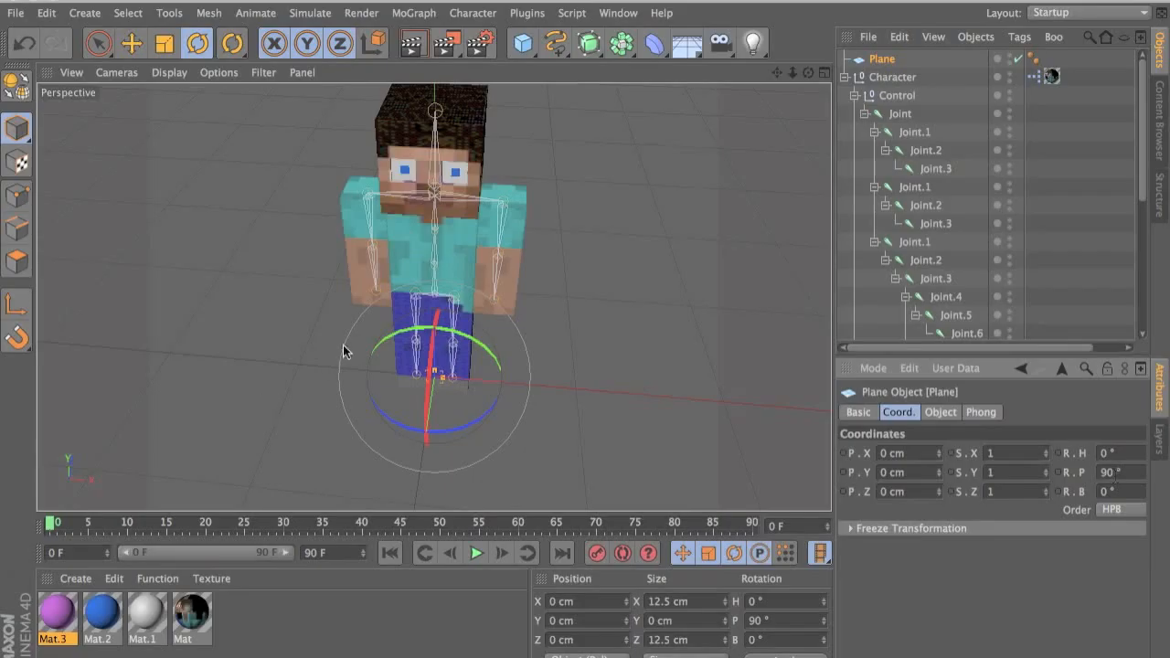
click(32, 91)
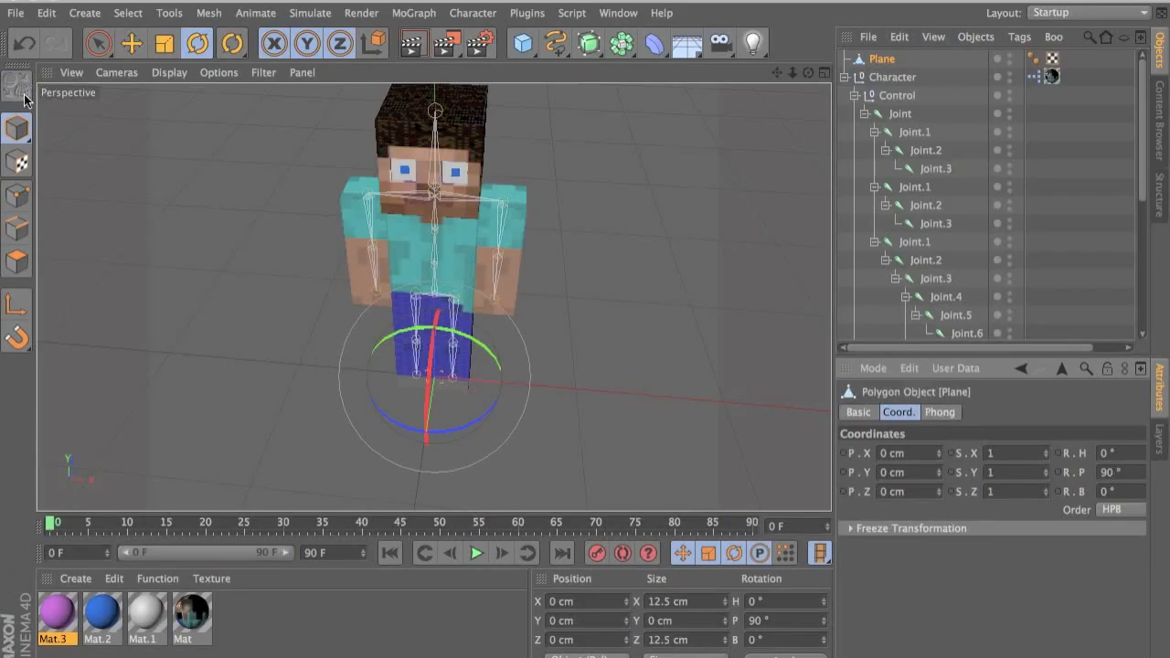
- Move the plane over the eye on the negative X side, to X -12.5 cm, Y 175 cm, Z -25 cm
click(130, 45)
drag(435, 317, 429, 121)
drag(508, 192, 531, 115)
scroll(529, 109, up, 10)
alt+drag(279, 252, 352, 249)
alt+middle_drag(353, 252, 524, 145)
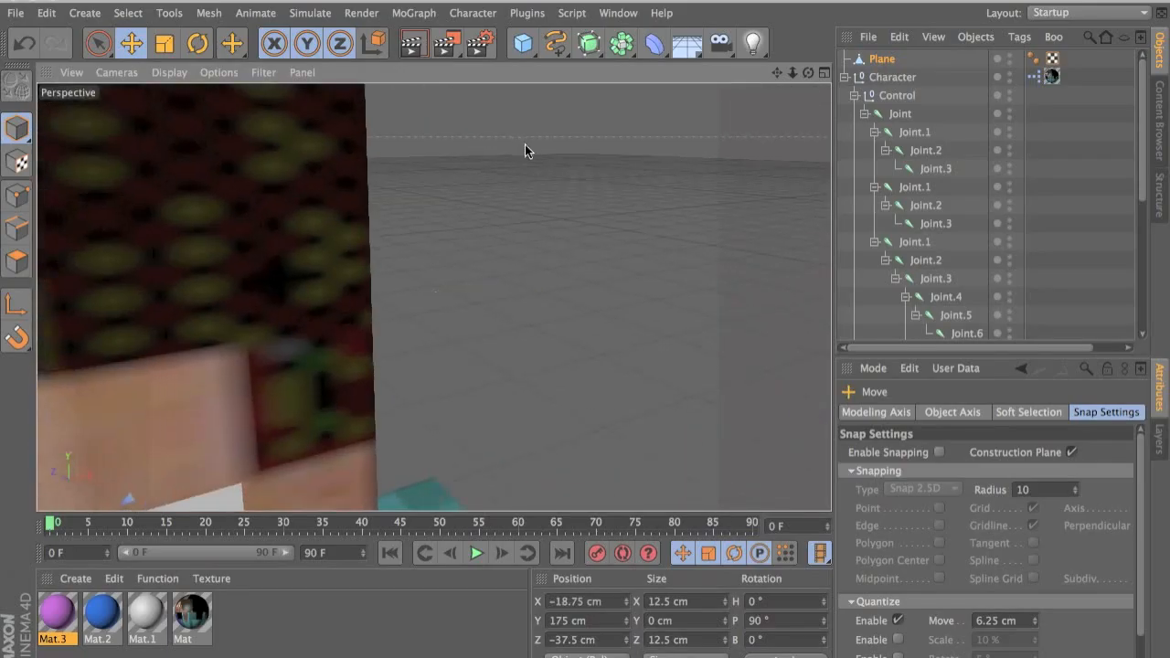
scroll(465, 193, down, 5)
alt+middle_drag(456, 239, 511, 215)
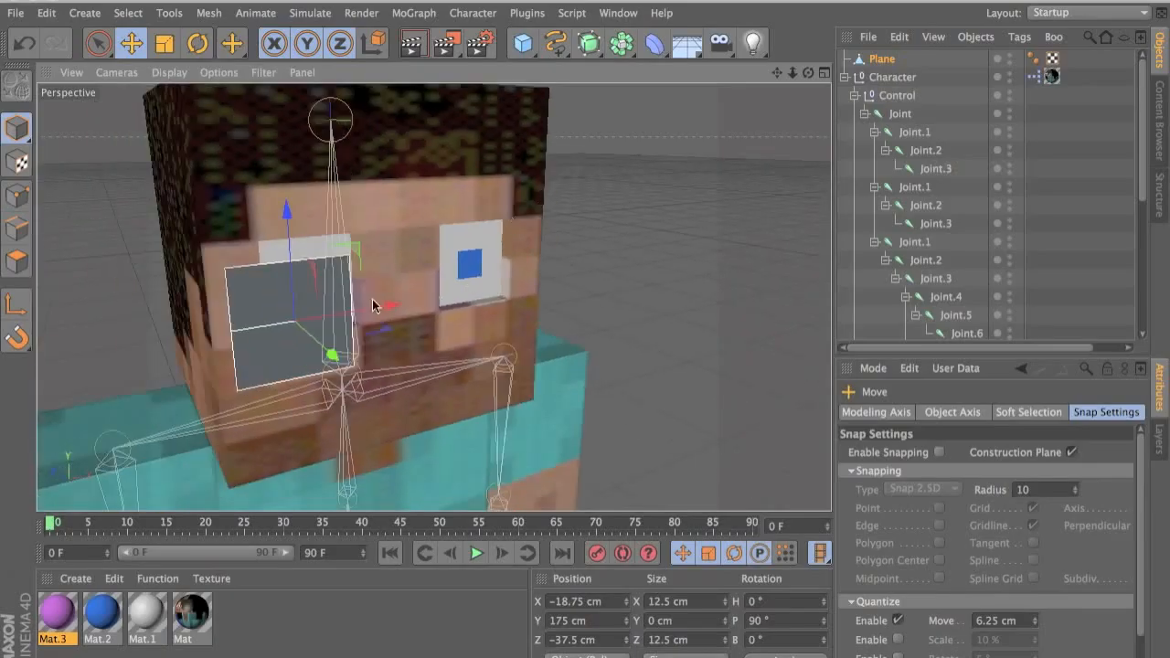
click(327, 351)
drag(327, 351, 203, 282)
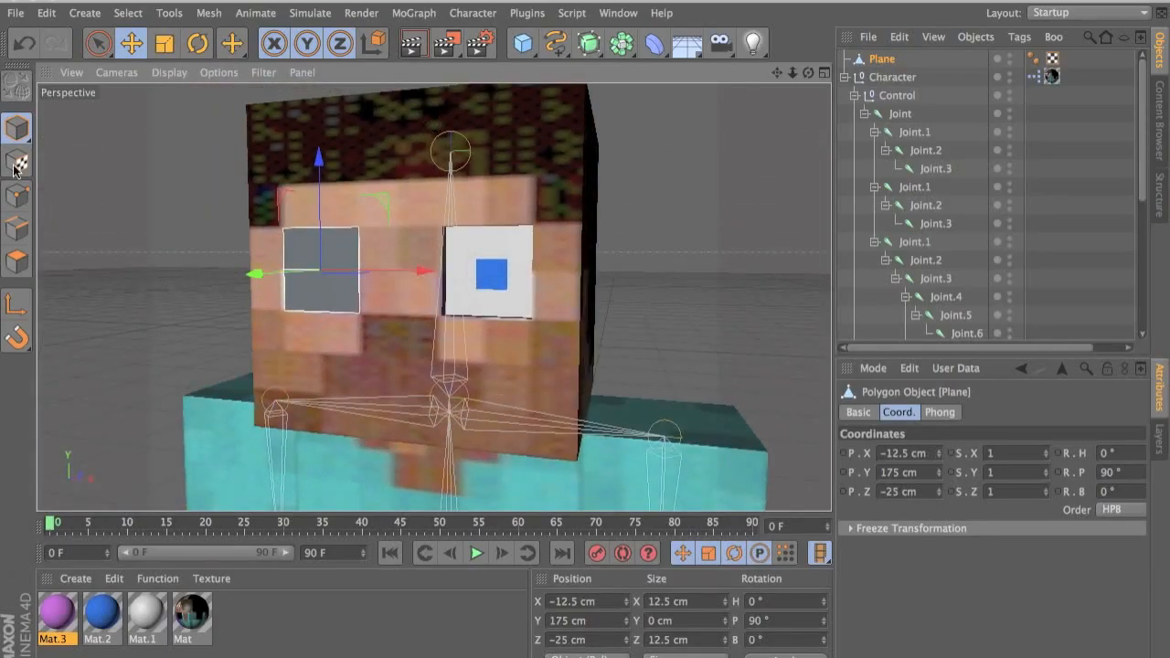
- Disable movement quantizing and push the plane into the eye socket to about -22.9 cm in Z
click(130, 43)
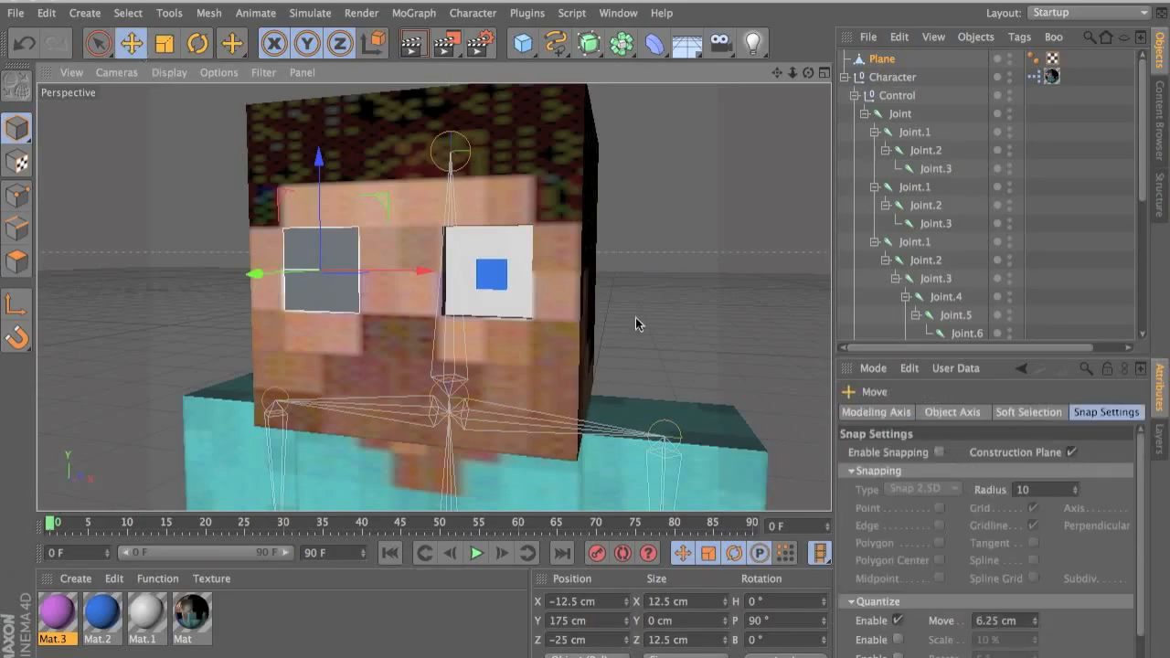
click(866, 618)
drag(254, 272, 272, 277)
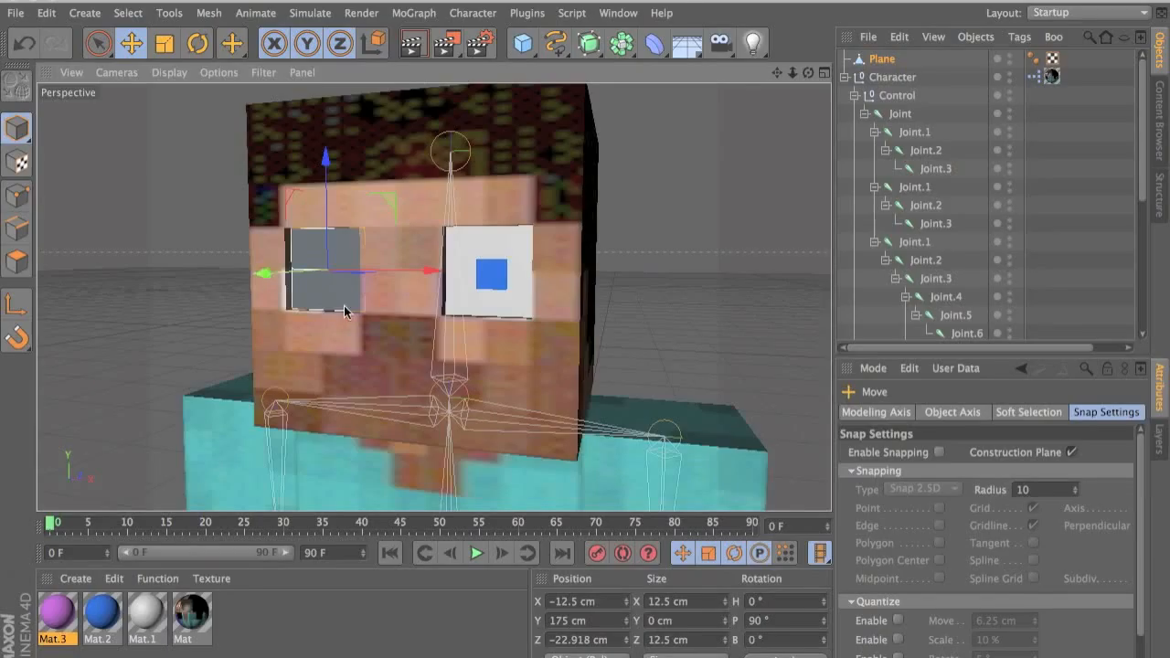
alt+drag(344, 311, 427, 338)
scroll(427, 338, up, 3)
alt+drag(362, 303, 463, 311)
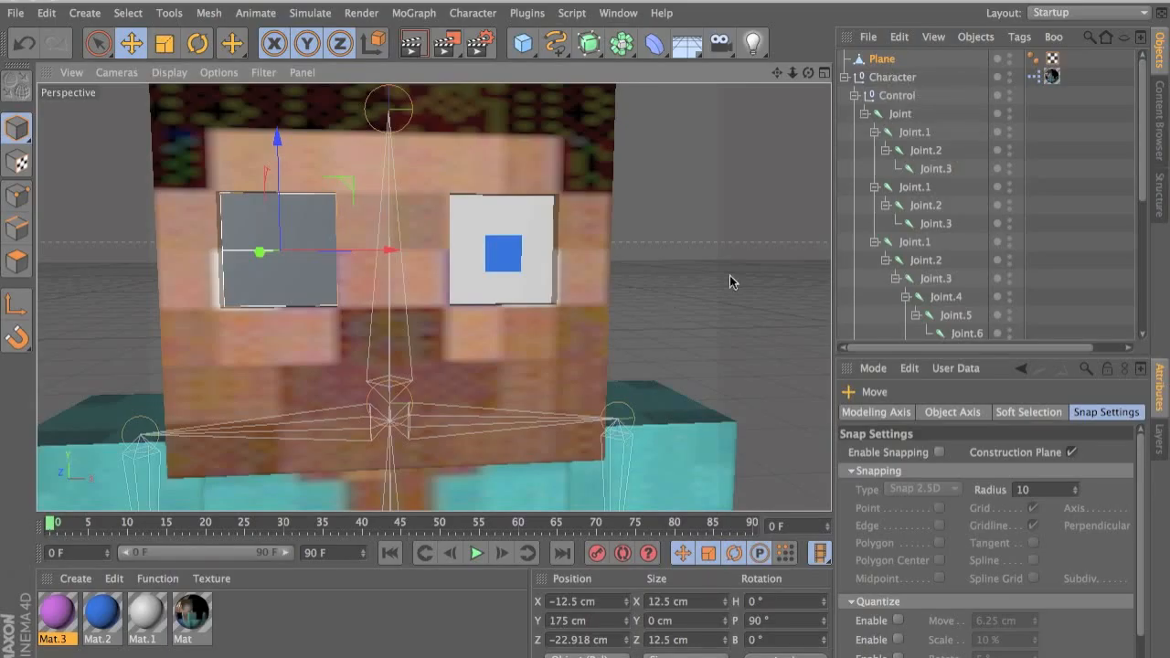
- Rename the Plane object as EyeBrow
double_click(879, 60)
text(EyeBro)
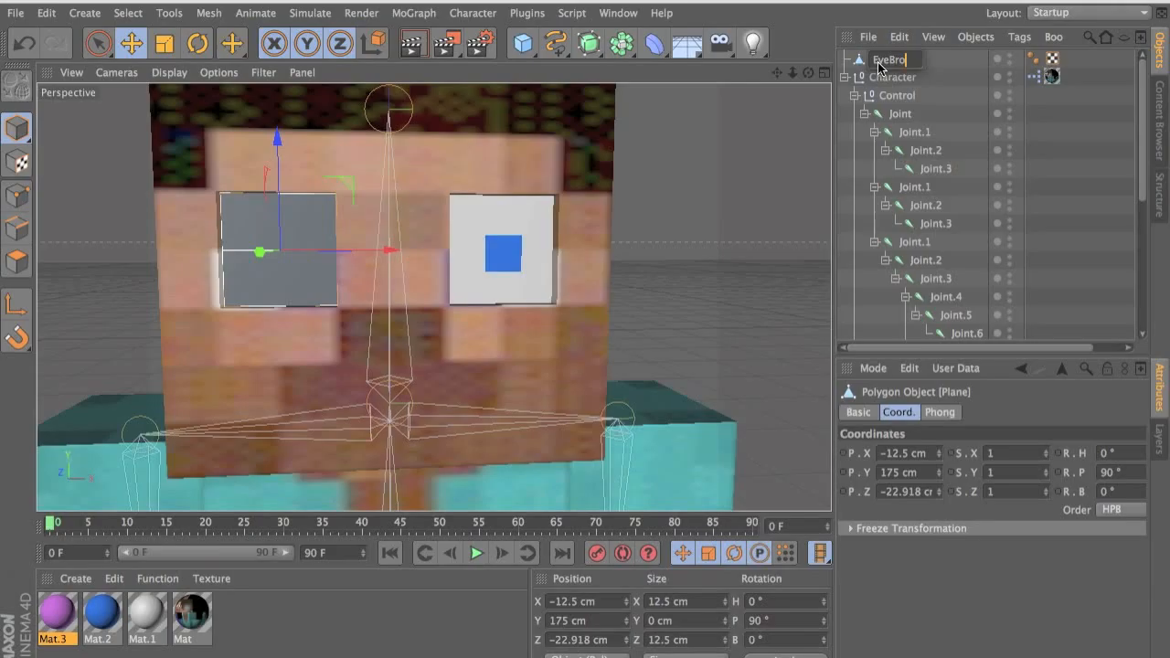
text(w)
key(Return)
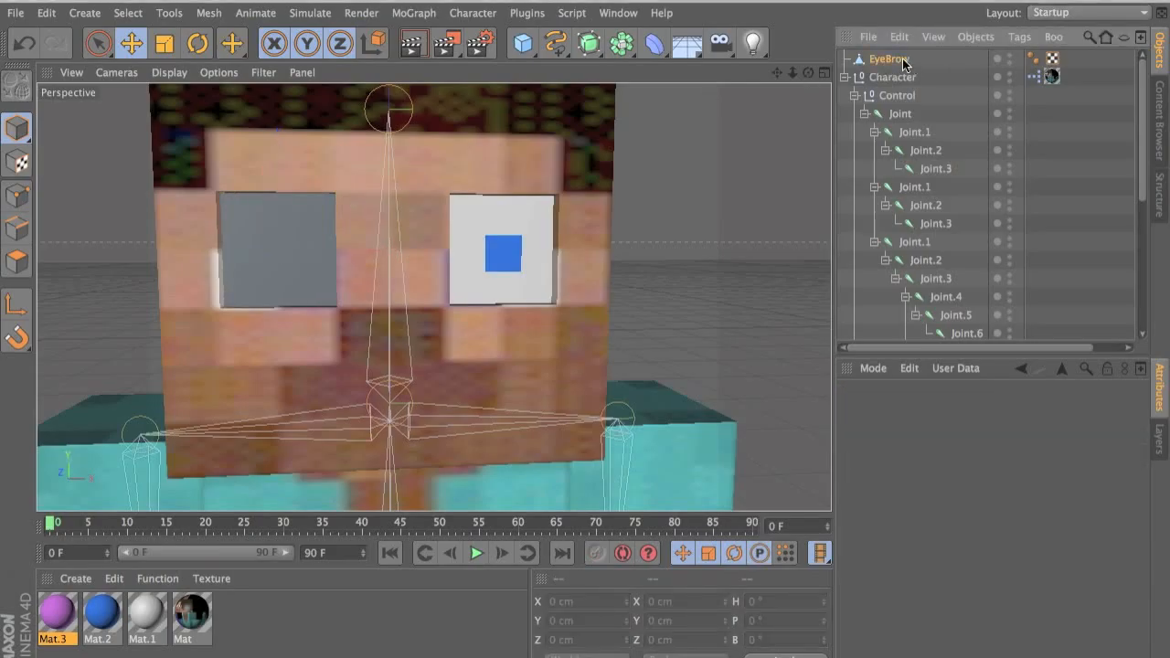
- Add a Point Morph to the EyeBrow object and apply the purple Mat.3 material to it
click(379, 18)
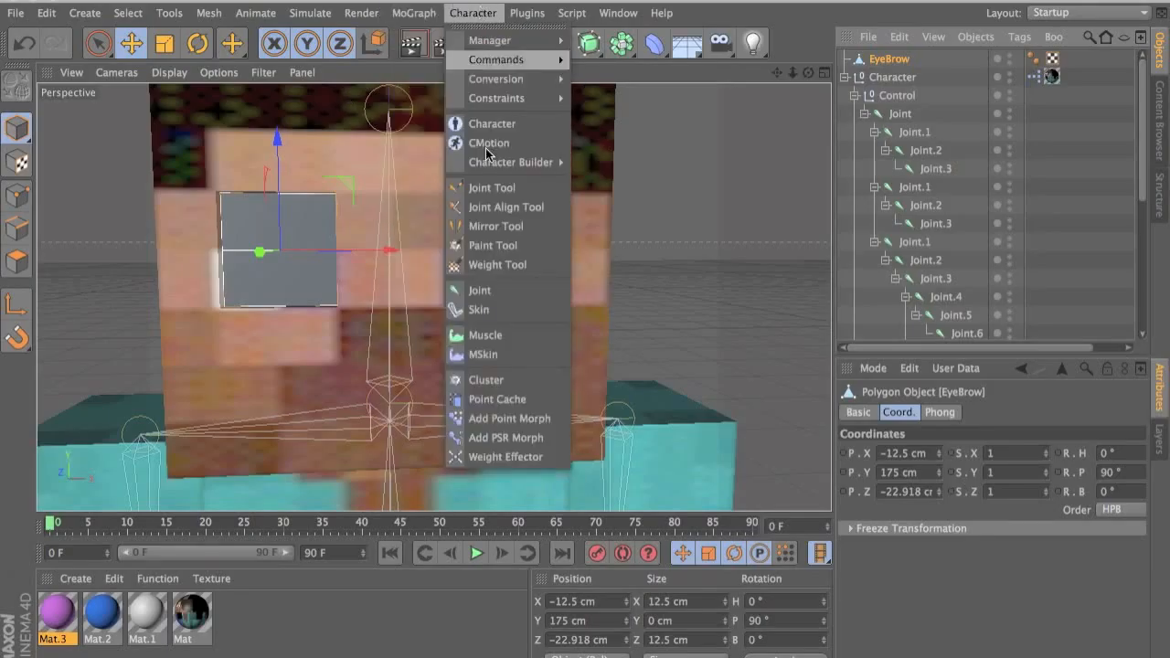
click(506, 418)
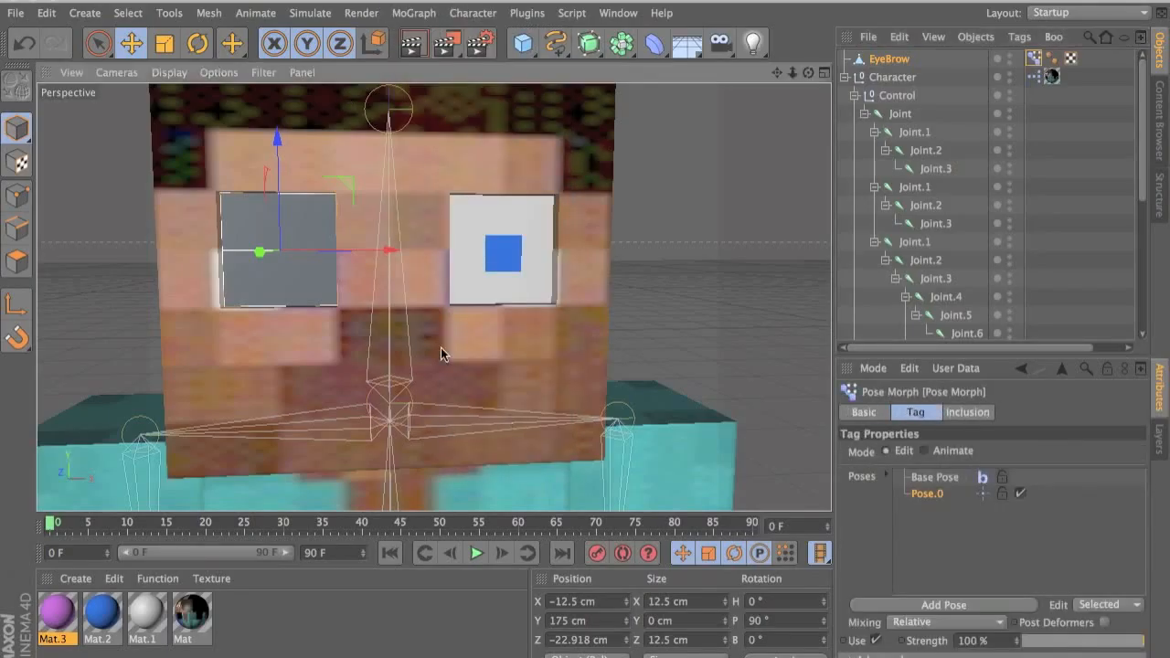
scroll(441, 348, up, 3)
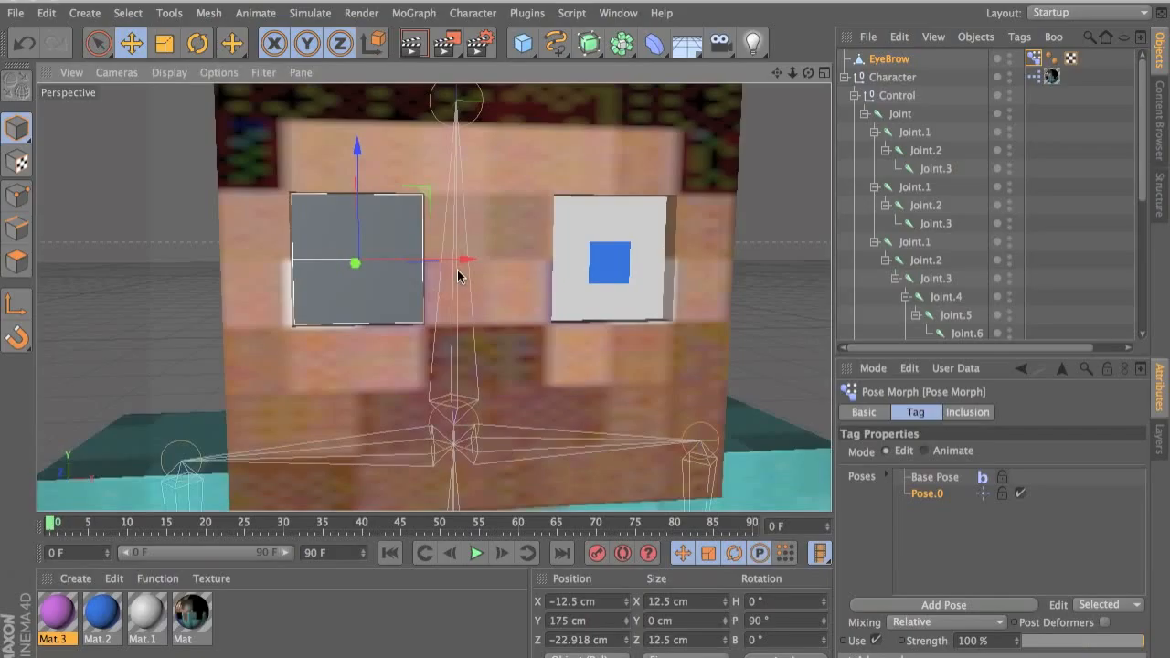
scroll(457, 270, up, 3)
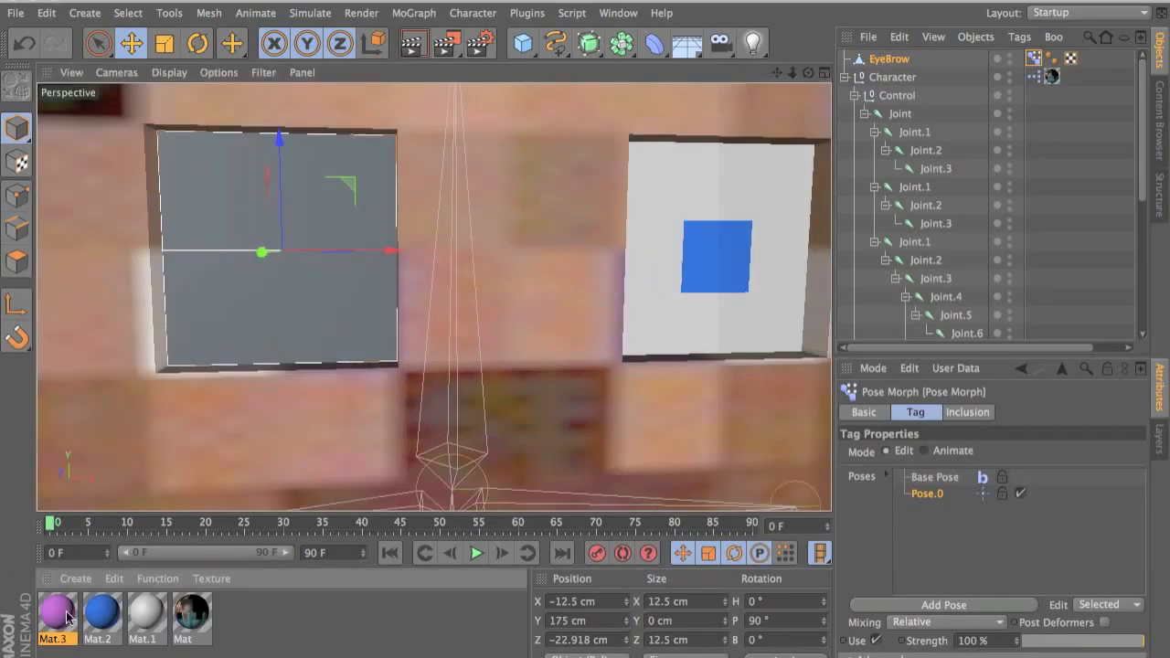
drag(68, 622, 205, 355)
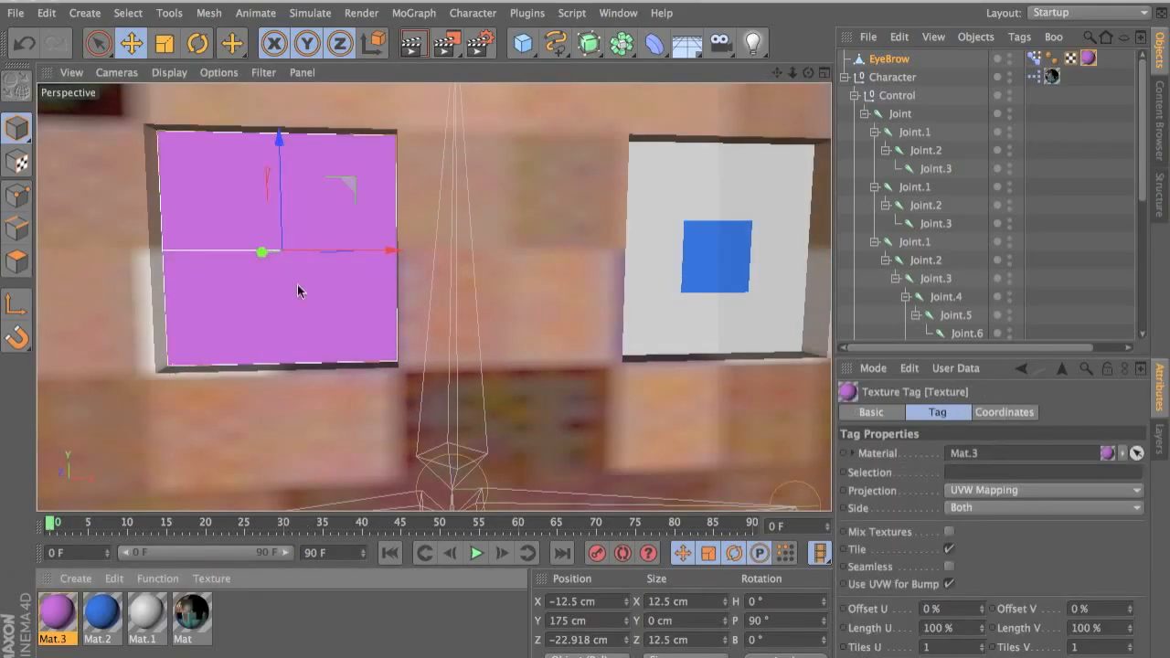
- Disconnect the upper polygon of the EyeBrow plane from the lower one, preserving groups
click(17, 260)
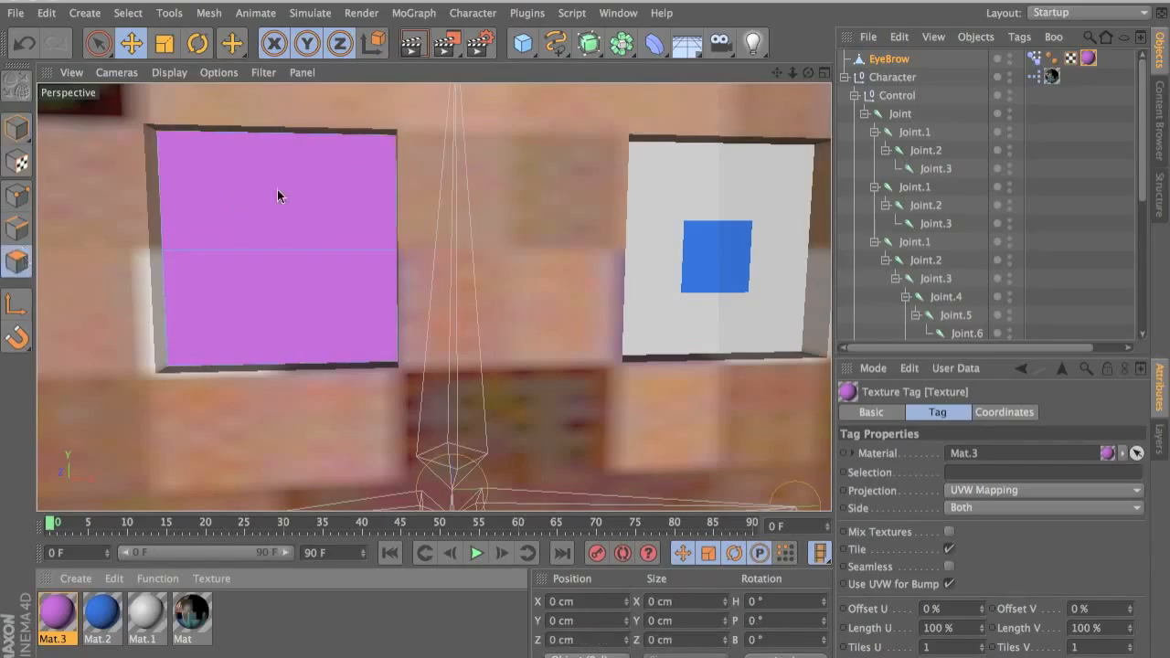
click(315, 199)
right_click(387, 235)
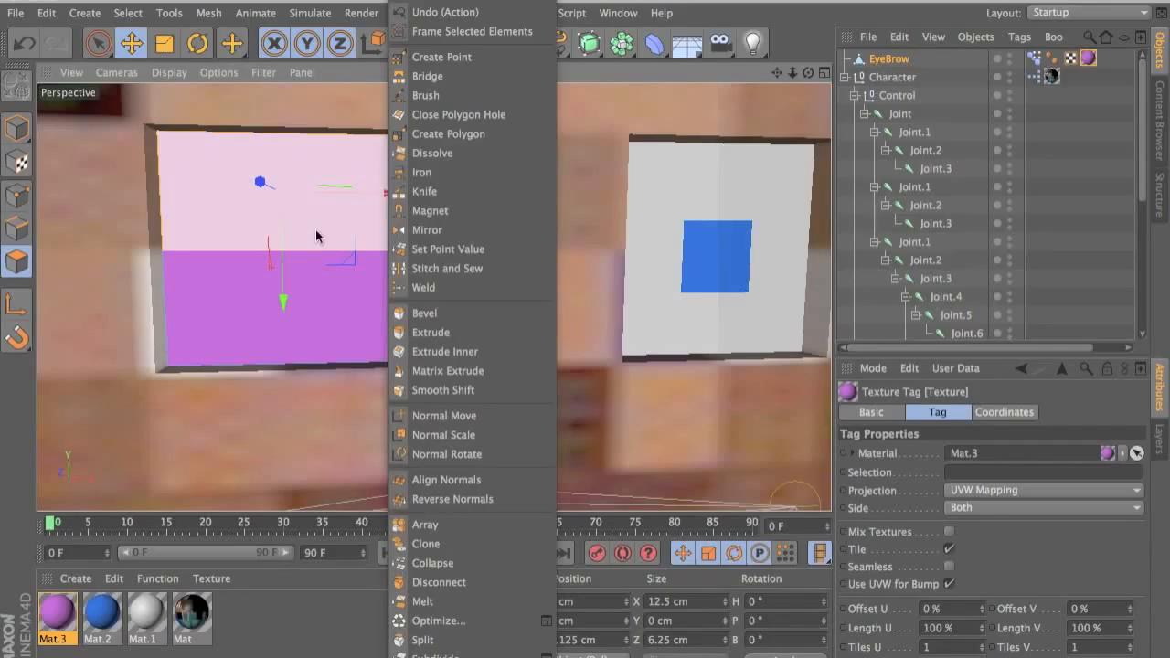
click(484, 587)
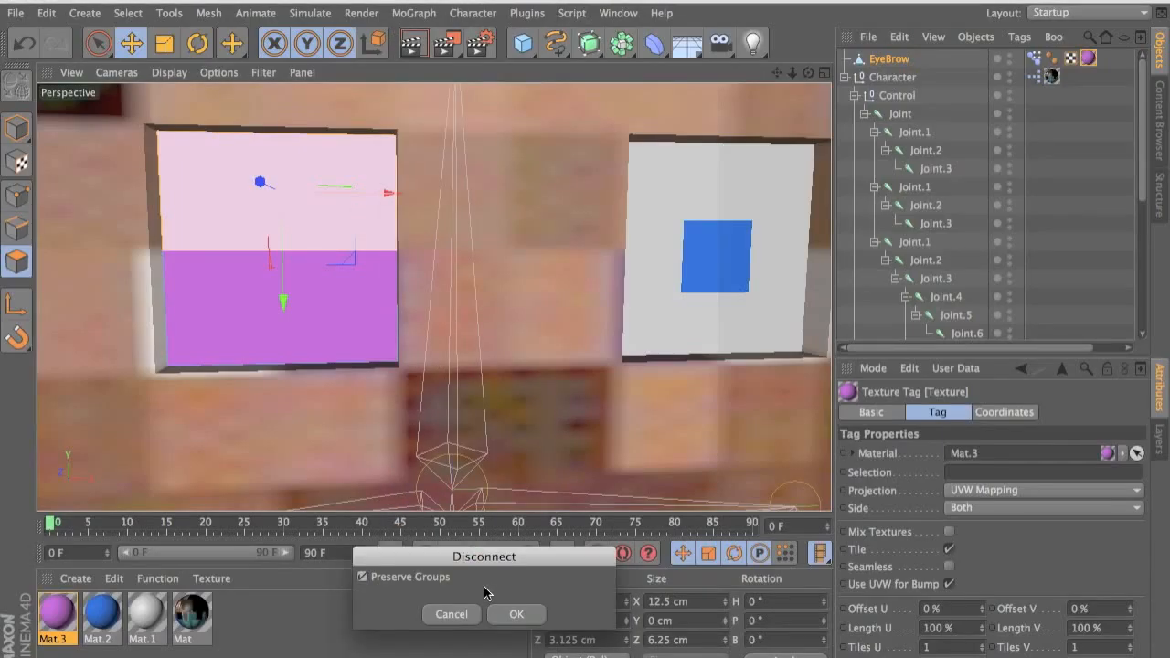
click(516, 615)
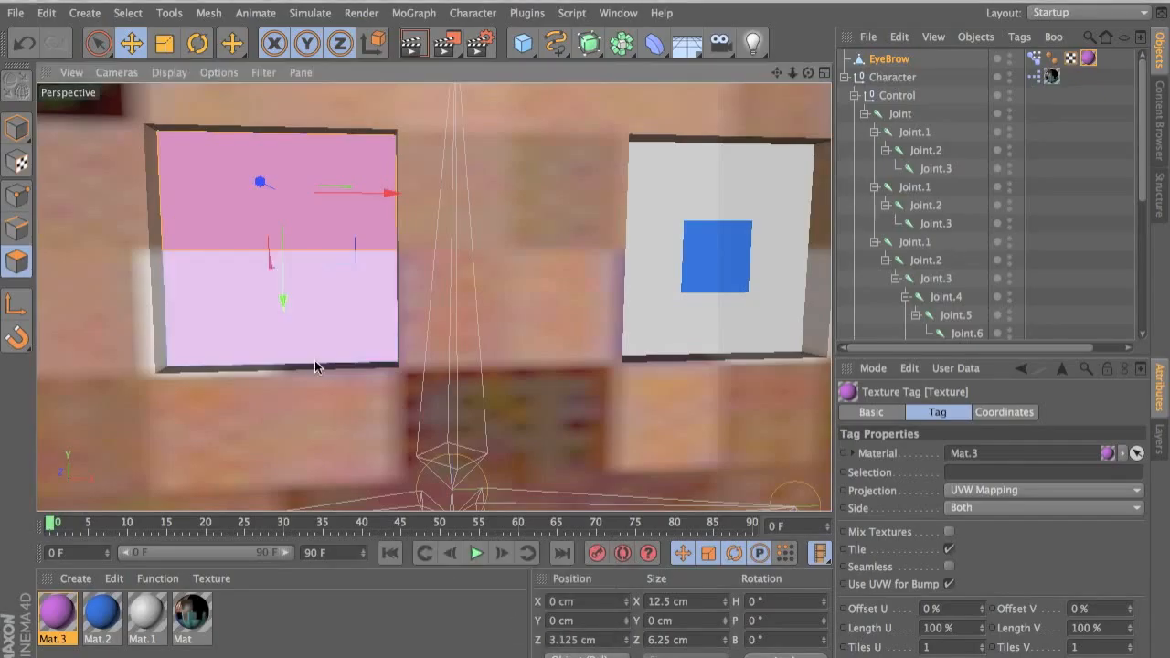
- Try to collapse the upper EyeBrow polygon onto the socket's upper edge with Z position 6.25 cm and Z size 0 cm
alt+middle_drag(326, 351, 454, 462)
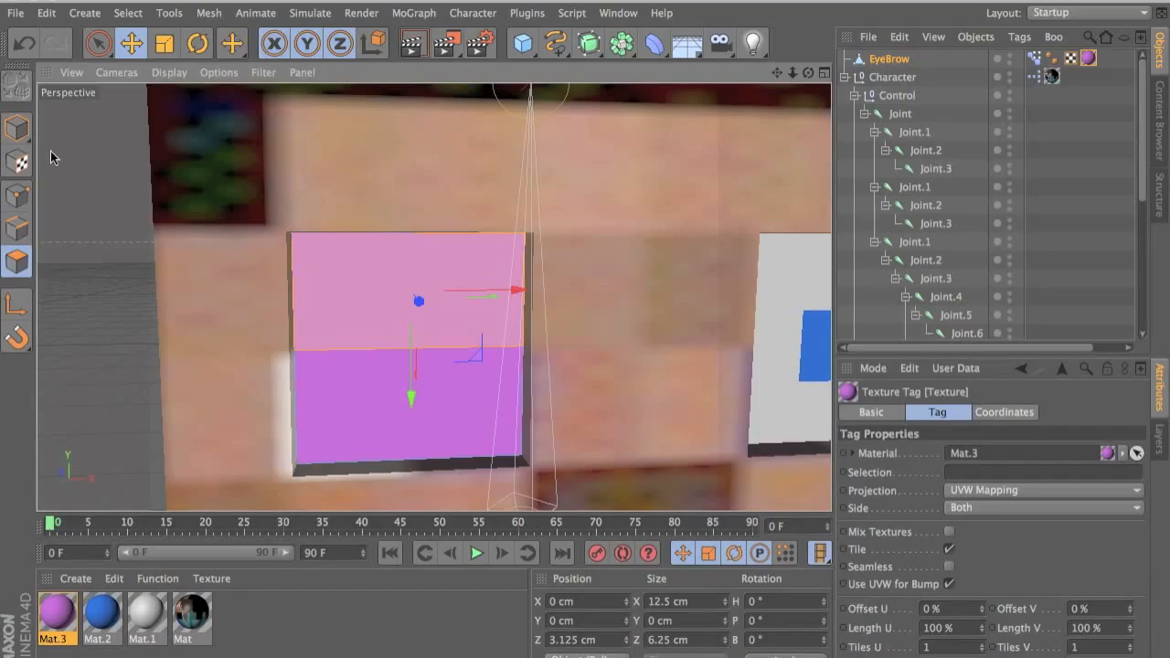
click(166, 46)
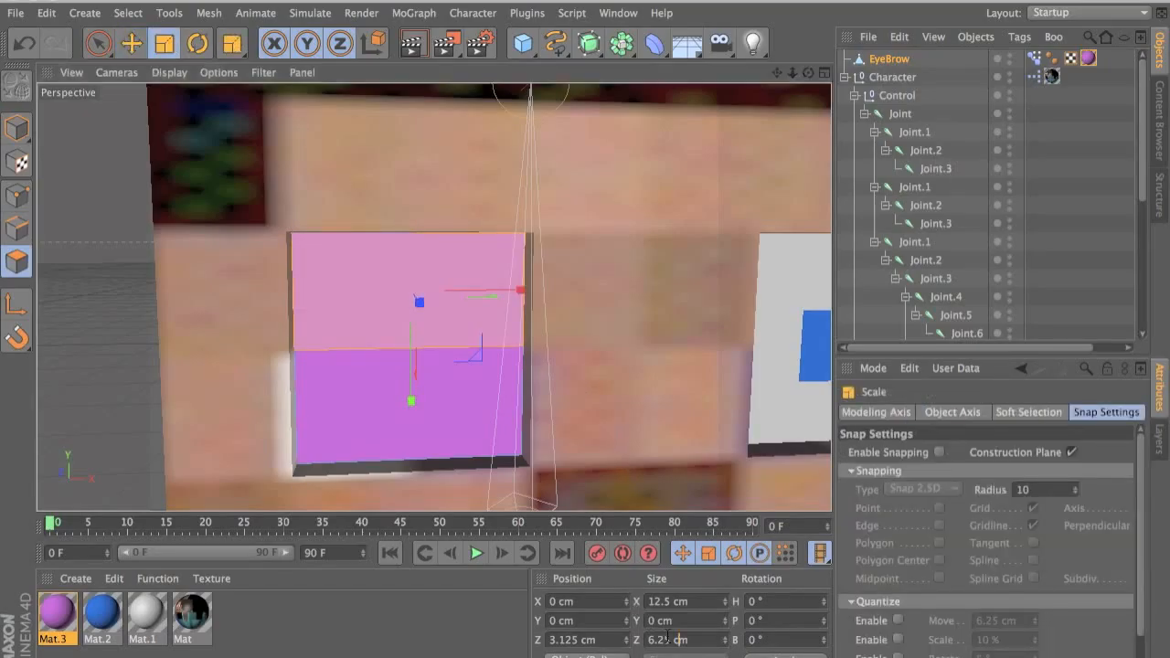
click(402, 429)
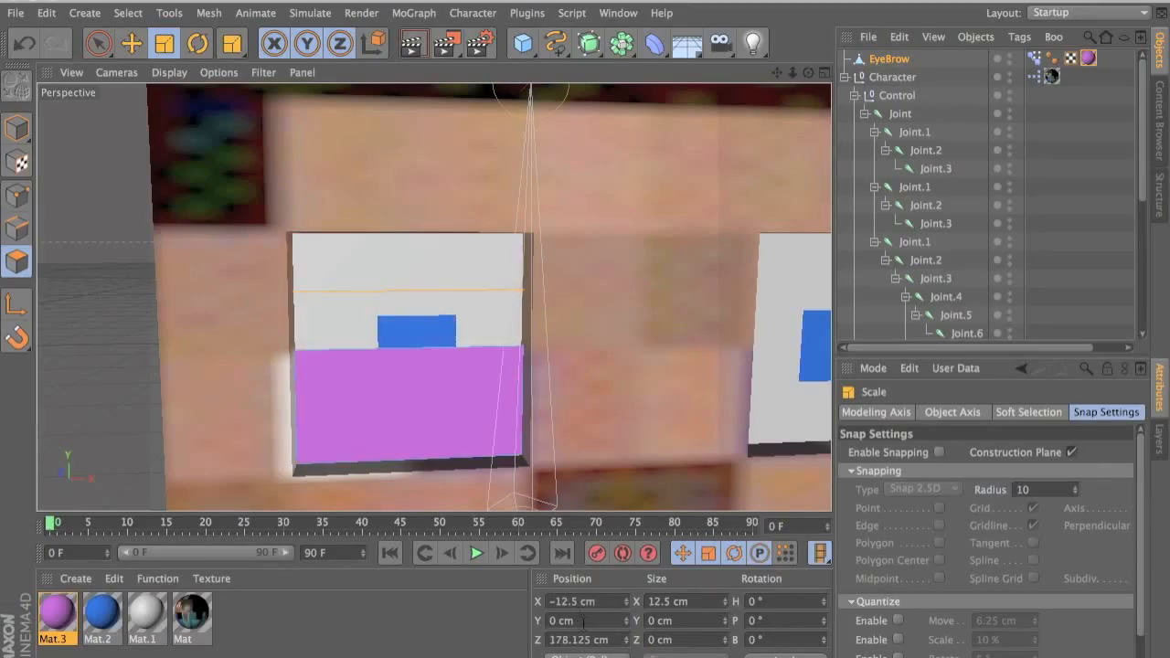
key(super+z)
click(628, 645)
text(6.25)
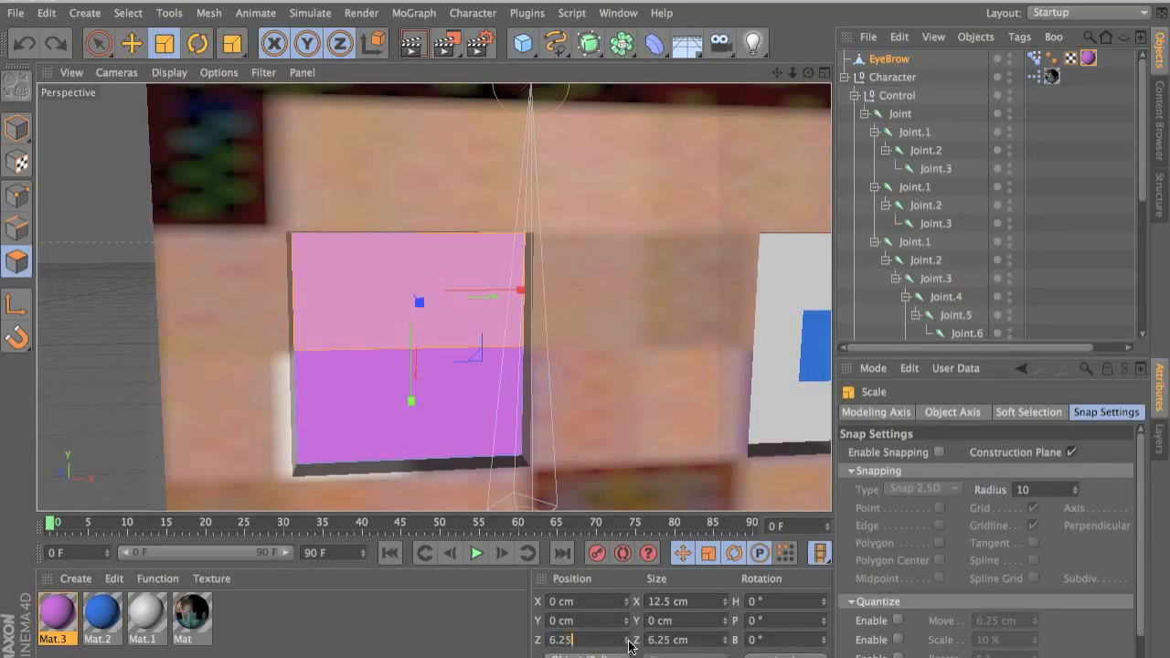
key(Return)
click(694, 639)
text(0)
key(Return)
- Try to collapse the lower EyeBrow polygon onto the socket's lower edge with Z position -6.25 cm and Z size 0 cm
alt+drag(392, 295, 445, 274)
alt+drag(460, 234, 403, 320)
click(405, 366)
alt+drag(402, 389, 464, 299)
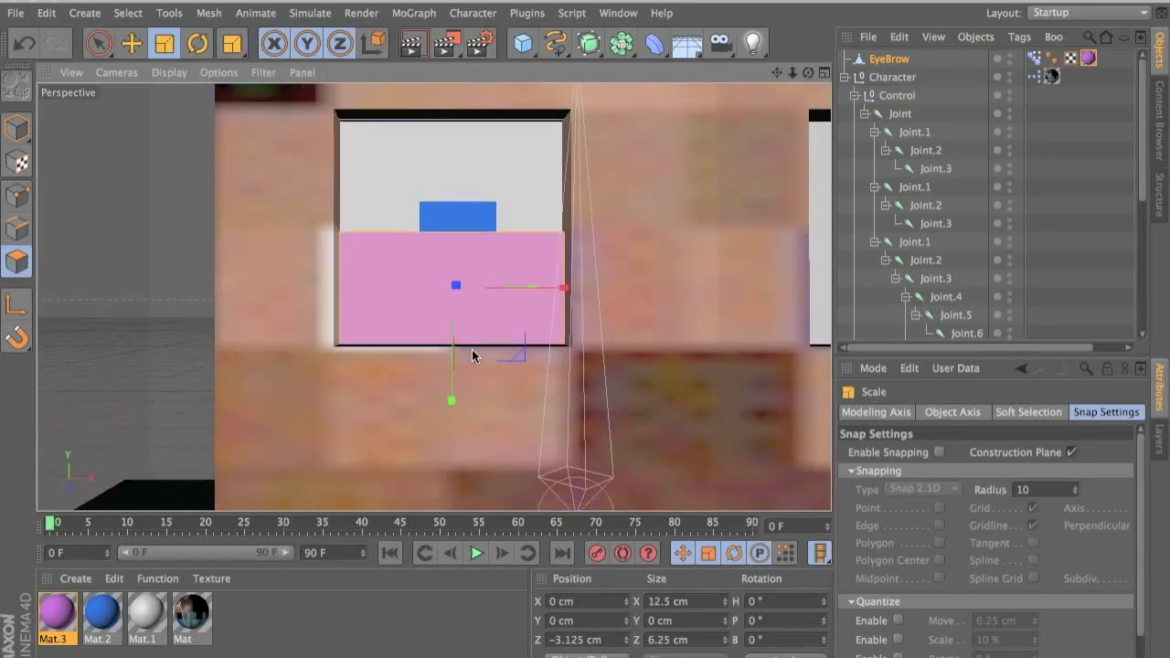
double_click(568, 637)
key(BackSpace)
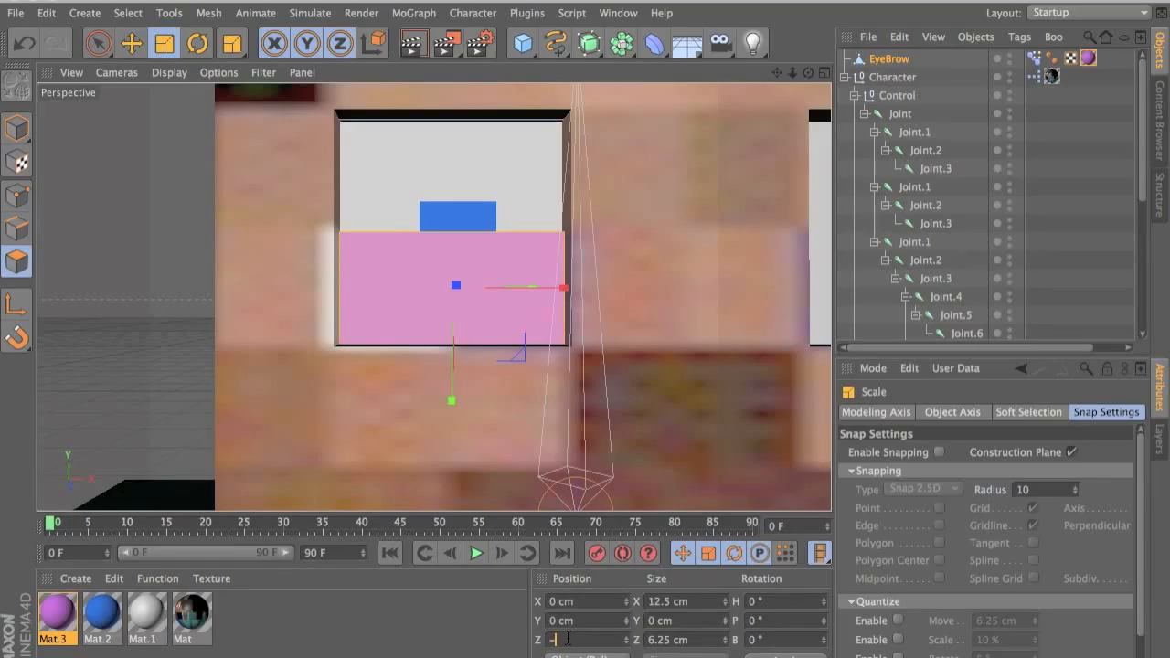
text(-6.25)
key(Return)
key(Tab)
text(0)
key(Return)
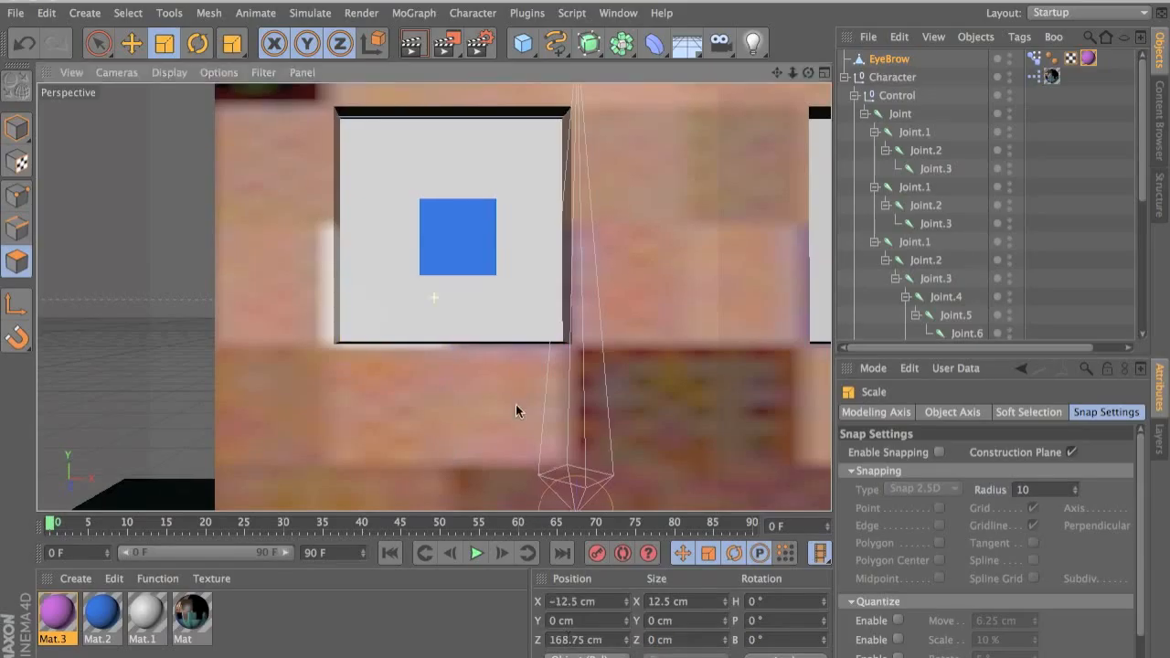
- Undo the position and size changes made to both EyeBrow polygons
alt+middle_drag(515, 404, 518, 433)
alt+drag(517, 433, 521, 449)
alt+drag(593, 410, 666, 350)
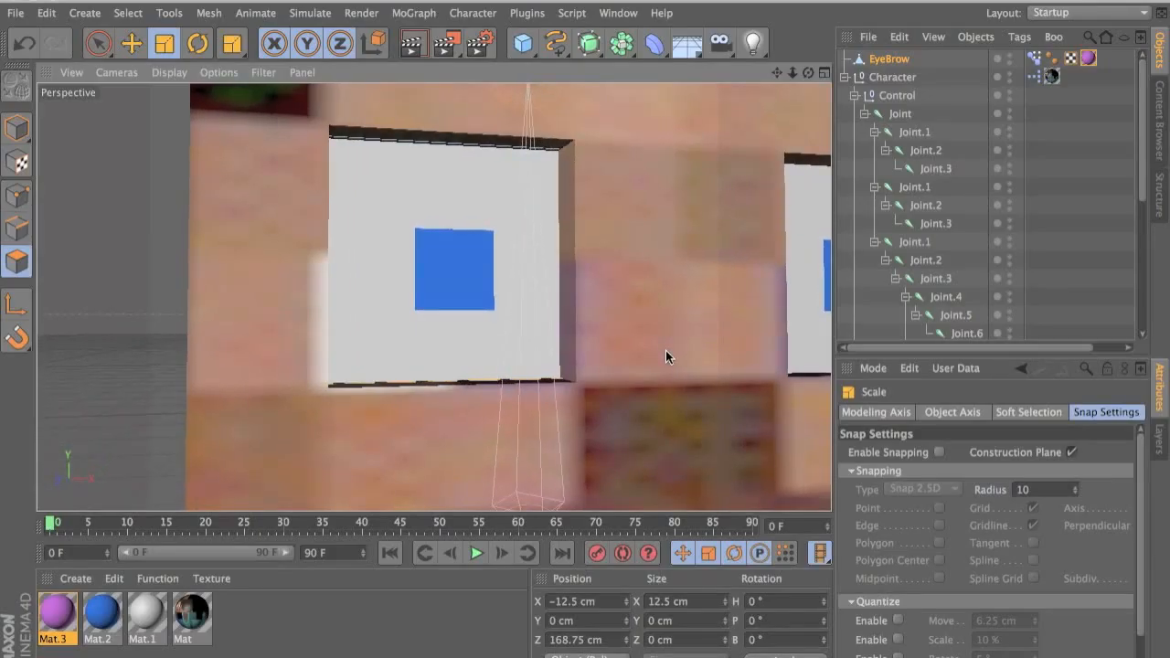
key(super+z)
key(super+z)
key(super+z)
key(super+z)
key(super+z)
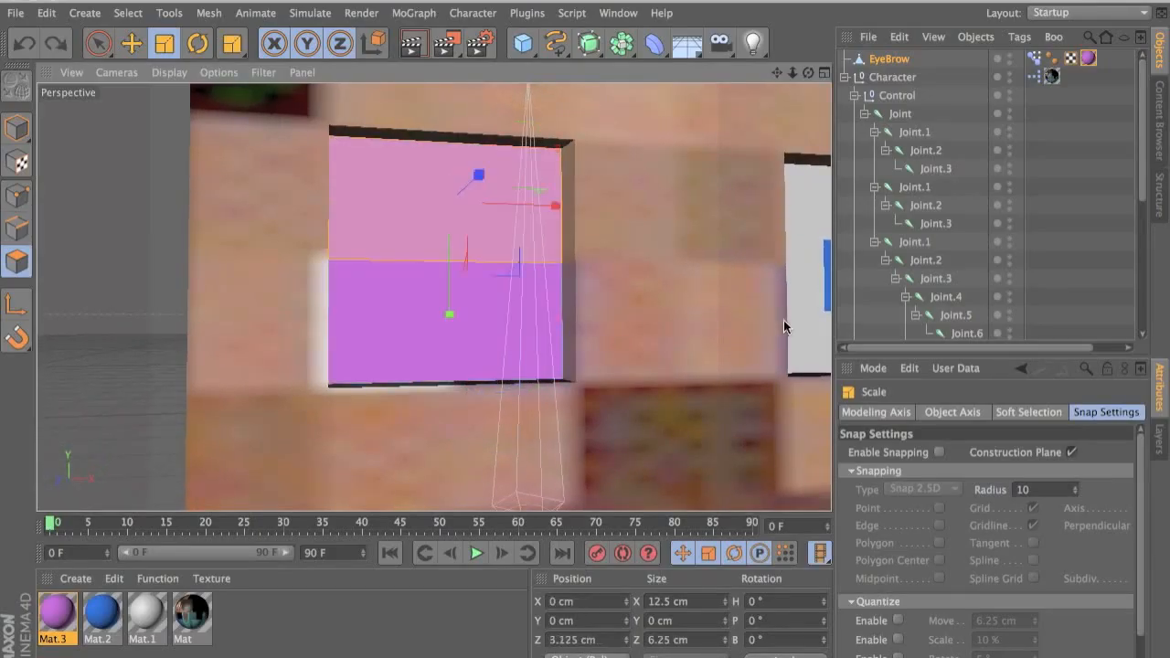
- Activate Pose.0 in EyeBrow's Pose Morph tag and disconnect the upper polygon again with groups preserved
click(1034, 57)
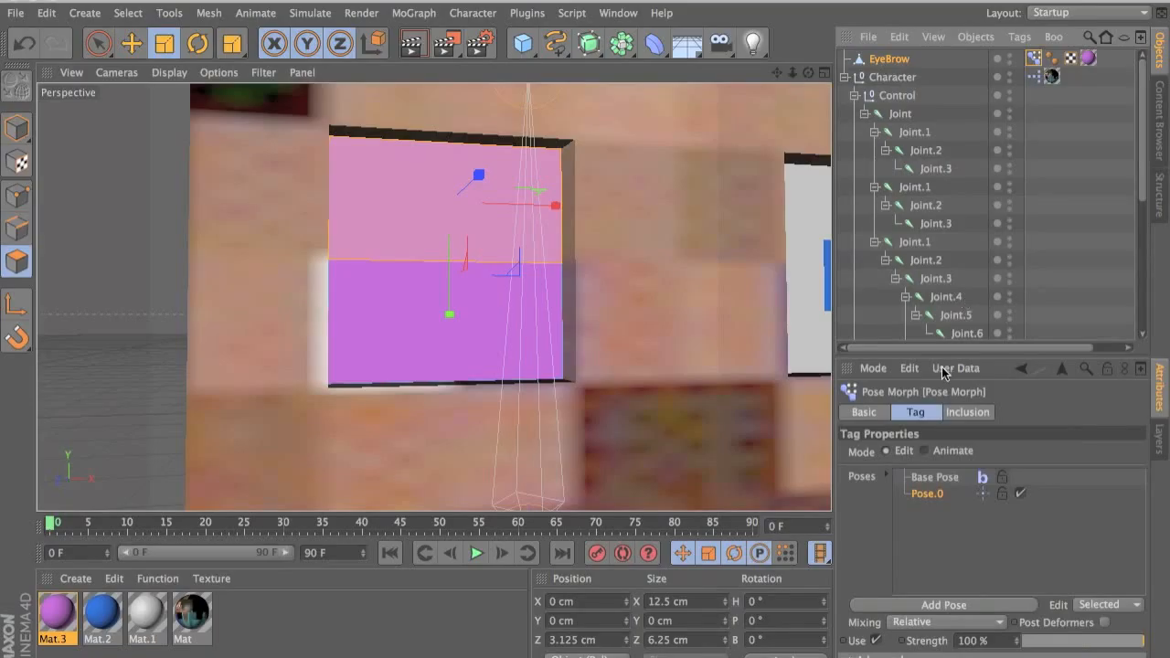
click(942, 492)
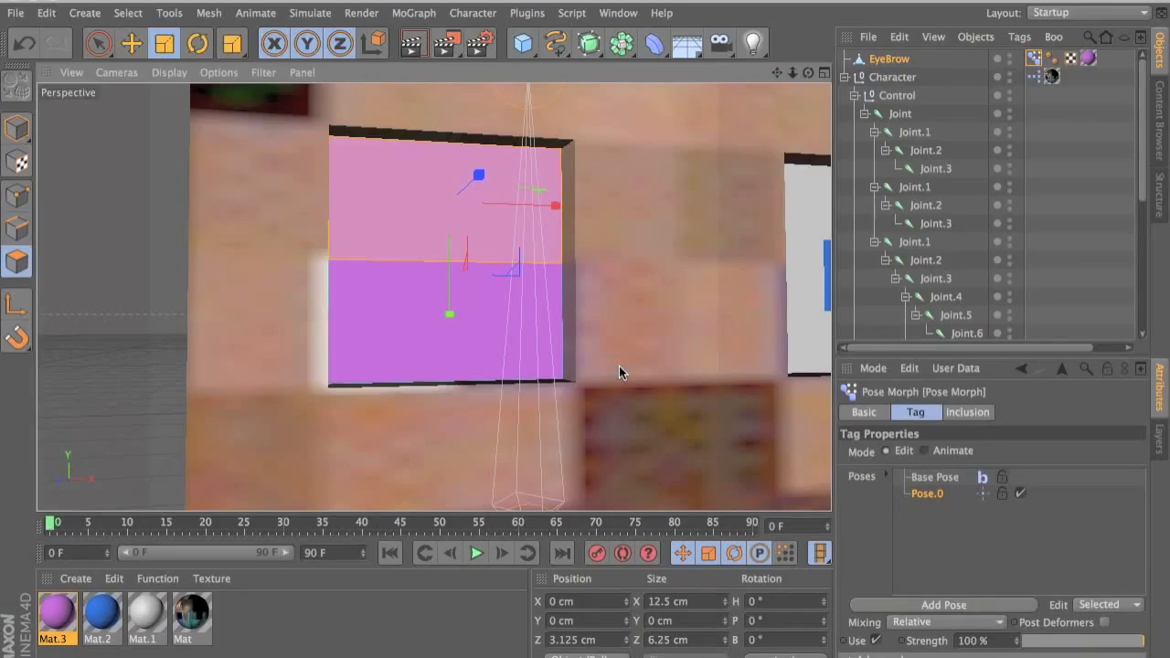
click(922, 500)
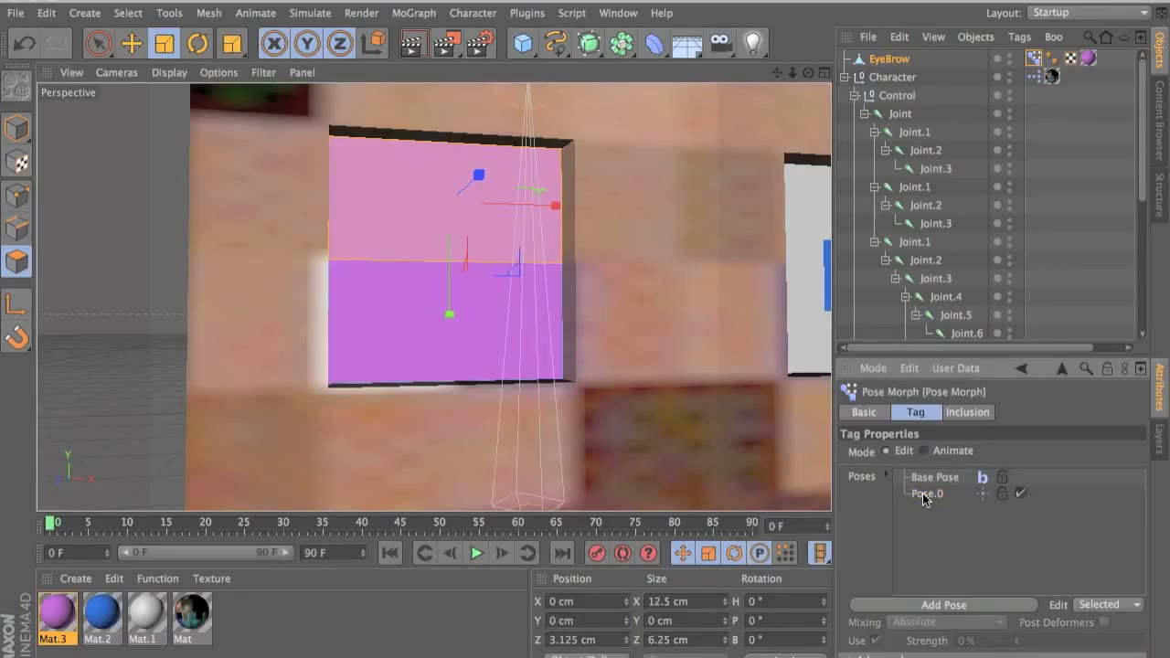
alt+drag(493, 335, 408, 336)
right_click(478, 254)
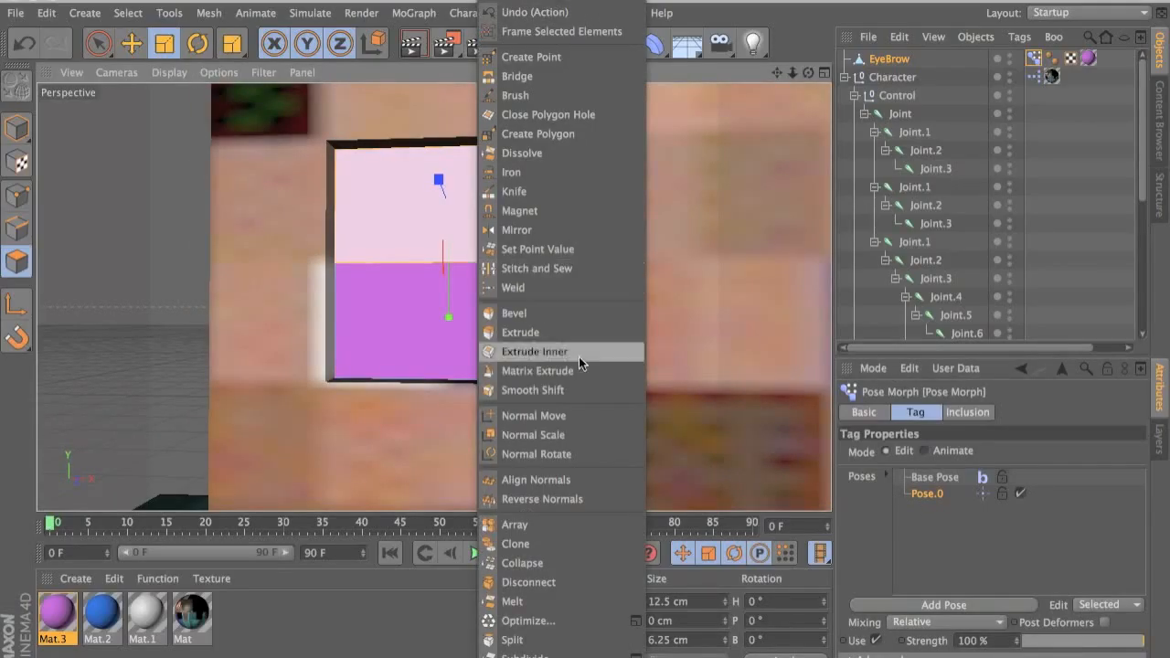
click(559, 585)
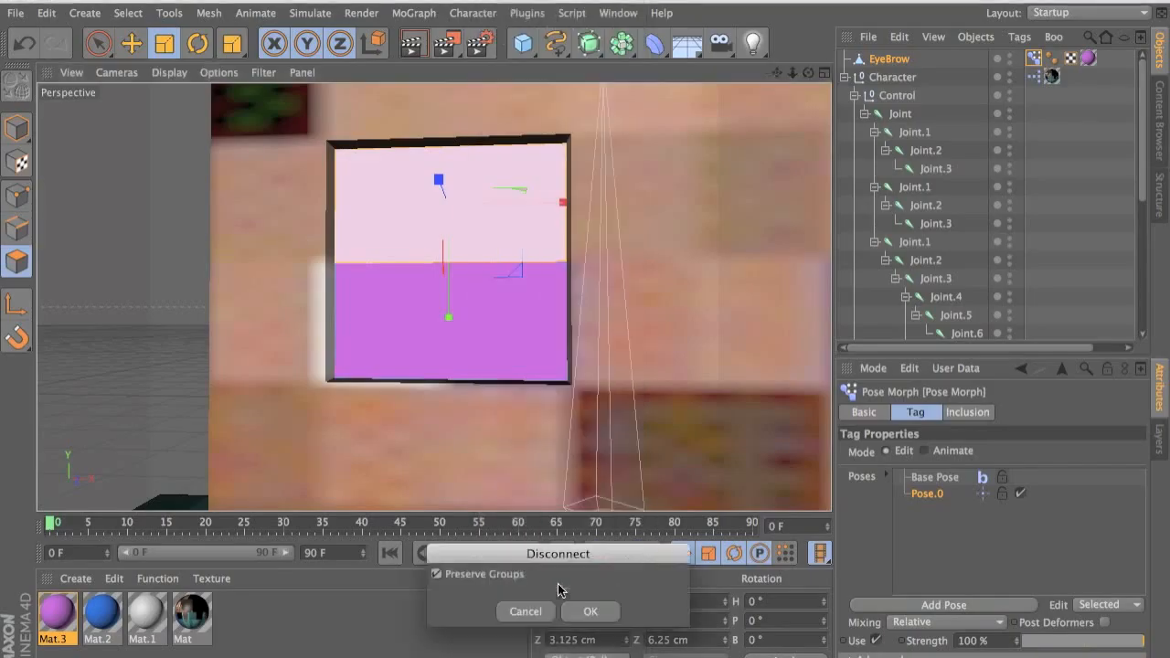
click(590, 612)
- Collapse the upper polygon in Pose.0 by setting its Z position to 6.25 cm and Z size to 0 cm
double_click(581, 639)
text(6.25)
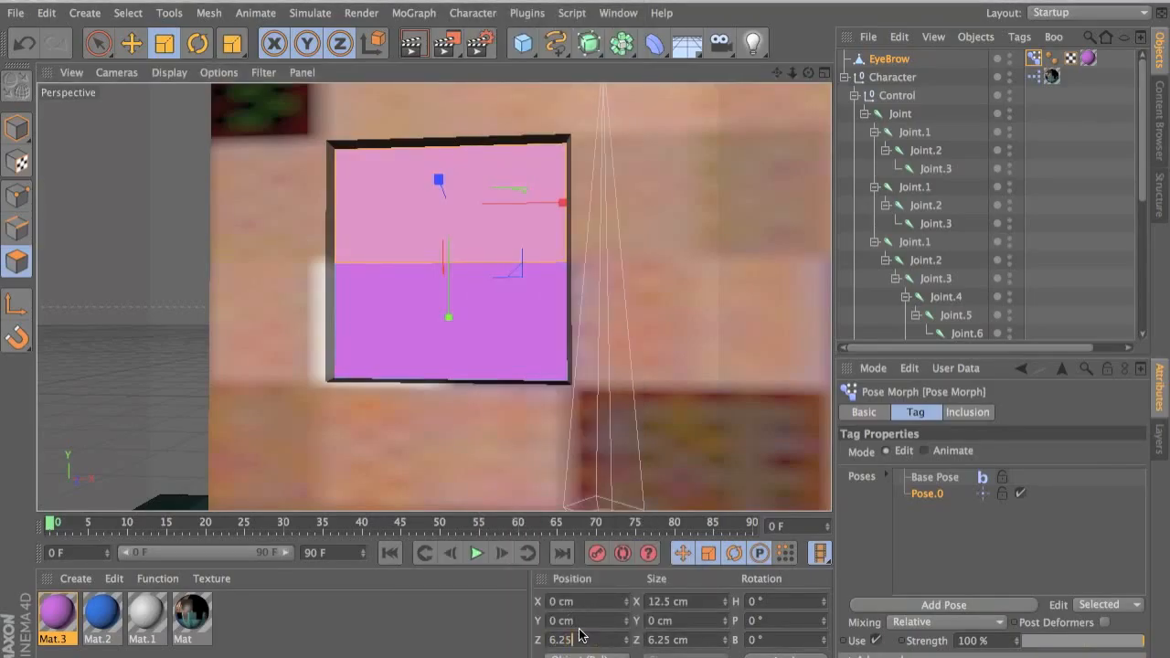
key(Return)
double_click(688, 635)
text(0)
key(Return)
- Collapse the lower EyeBrow polygon in Pose.0 with Z position -6.25 cm and Z size 0 cm
click(463, 309)
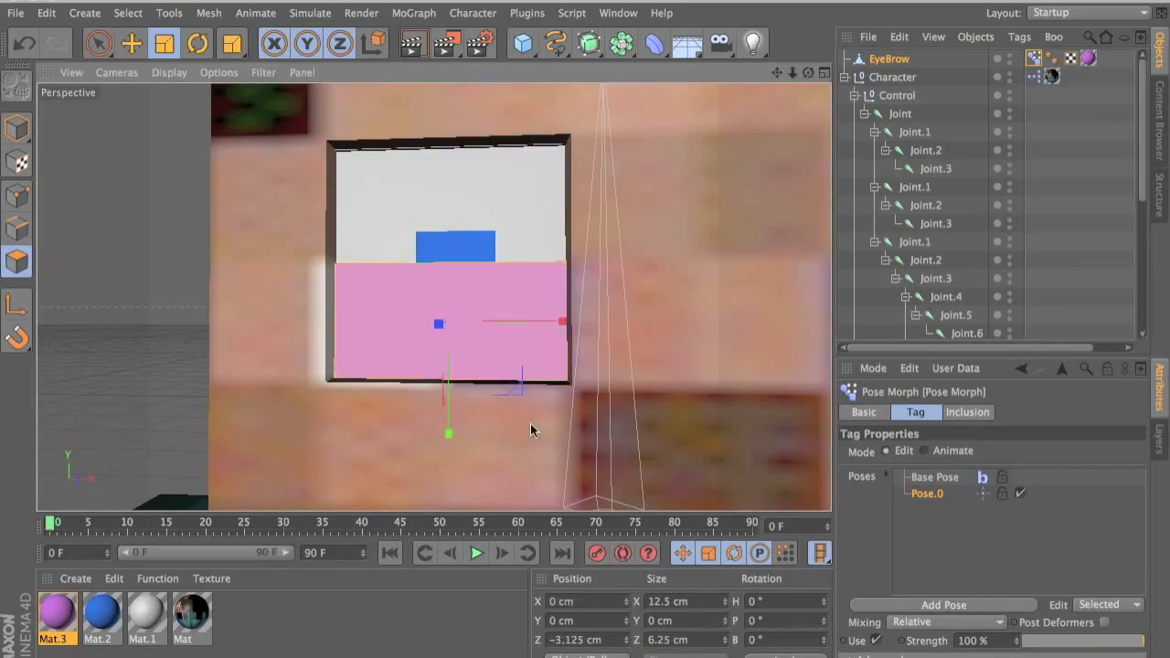
double_click(564, 640)
text(-6.2)
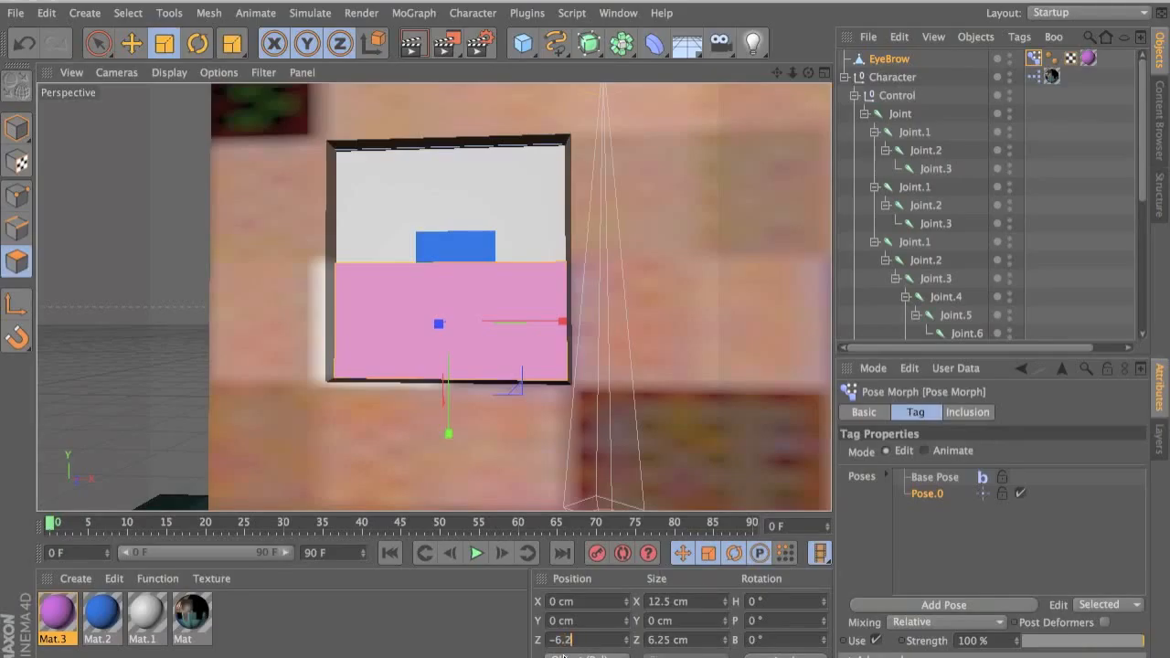
text(5)
key(Return)
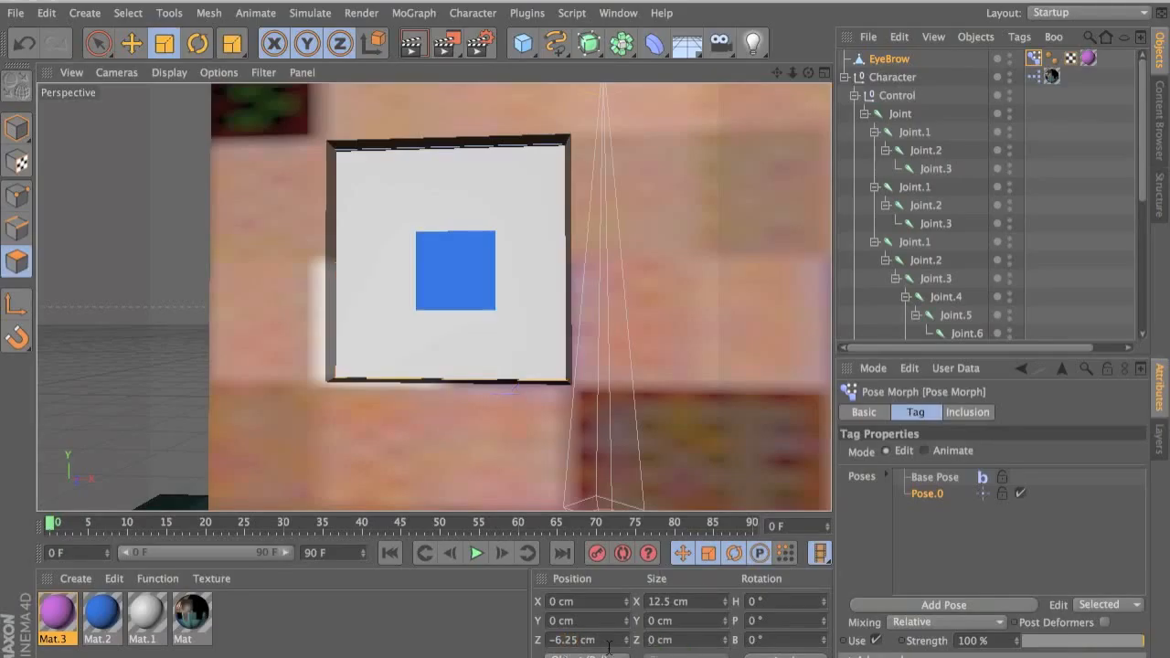
alt+drag(633, 308, 632, 346)
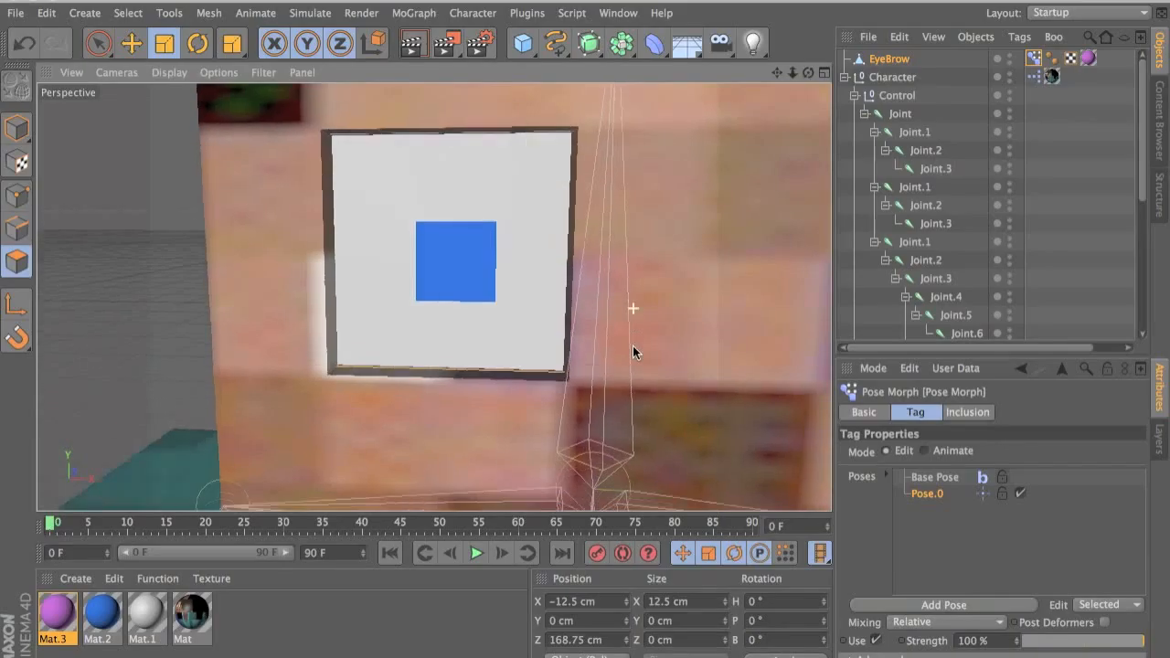
mouse_move(771, 342)
alt+mouse_down()
mouse_move(724, 337)
mouse_move(771, 339)
alt+mouse_up()
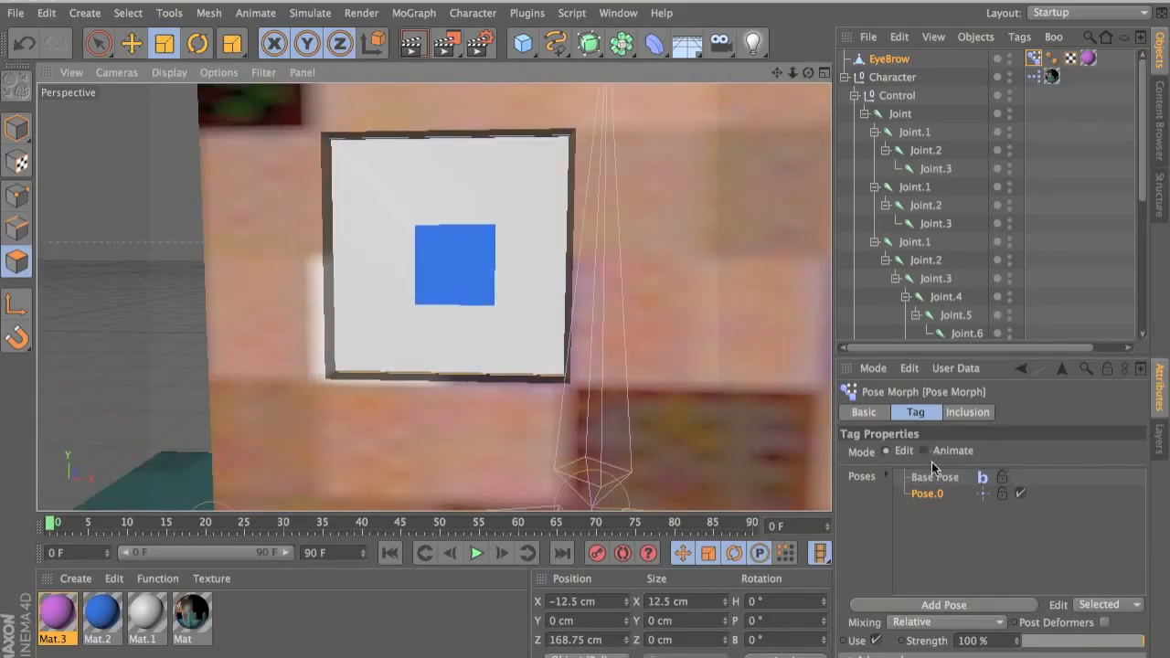
- Rename the morph pose Pose.0 as Blink
double_click(933, 493)
text(B)
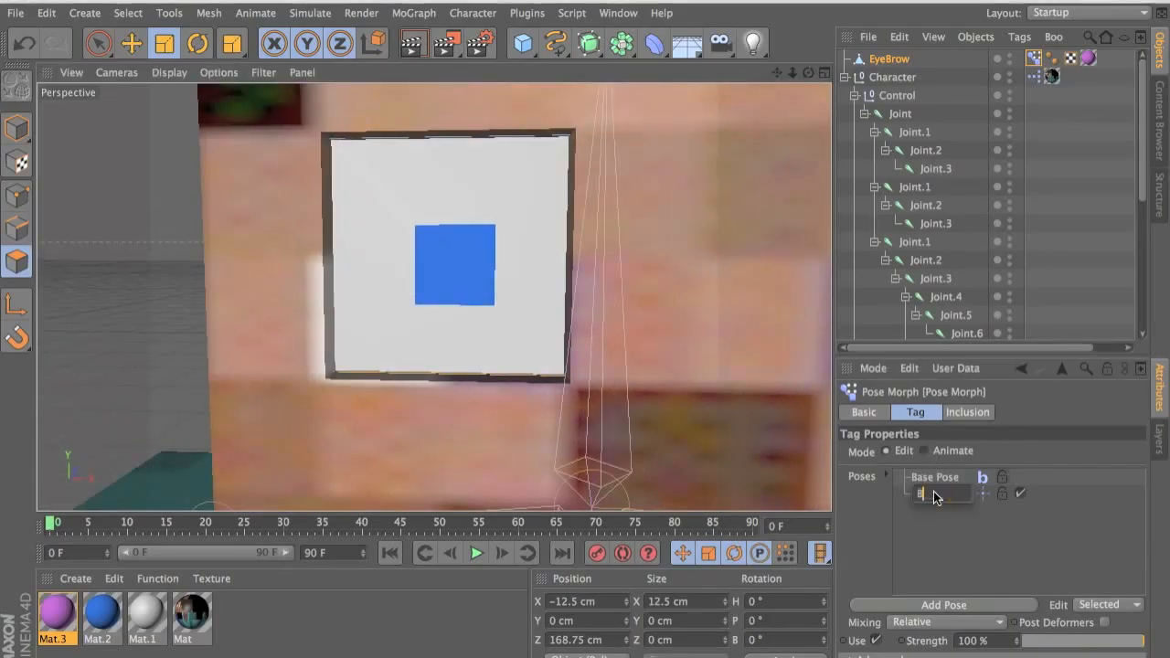
text(link)
key(Return)
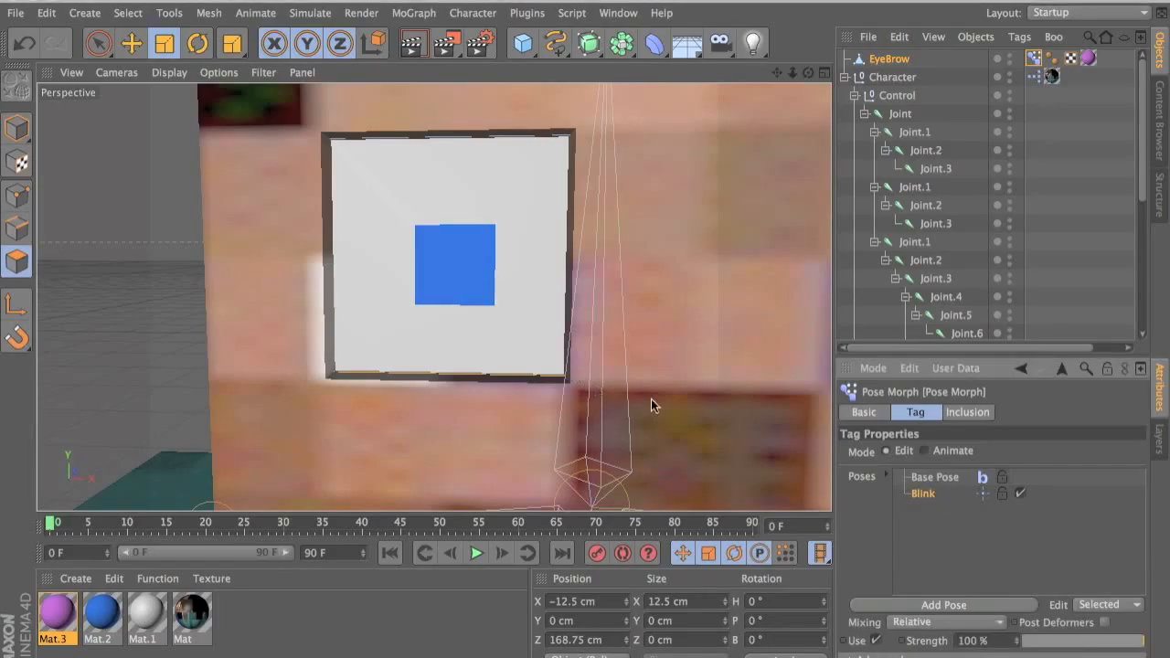
- Test the Blink pose's strength, ending at 100%, and switch the Pose Morph tag to Animate mode
drag(1016, 642, 1168, 640)
click(931, 452)
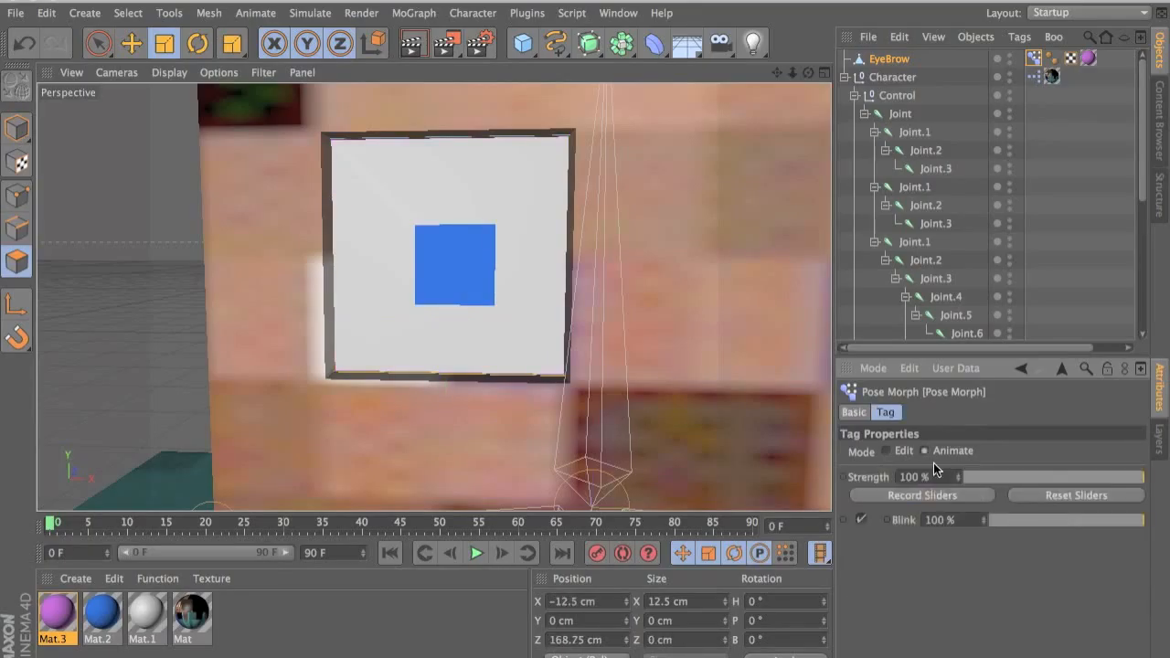
scroll(670, 416, down, 5)
alt+middle_drag(694, 413, 552, 341)
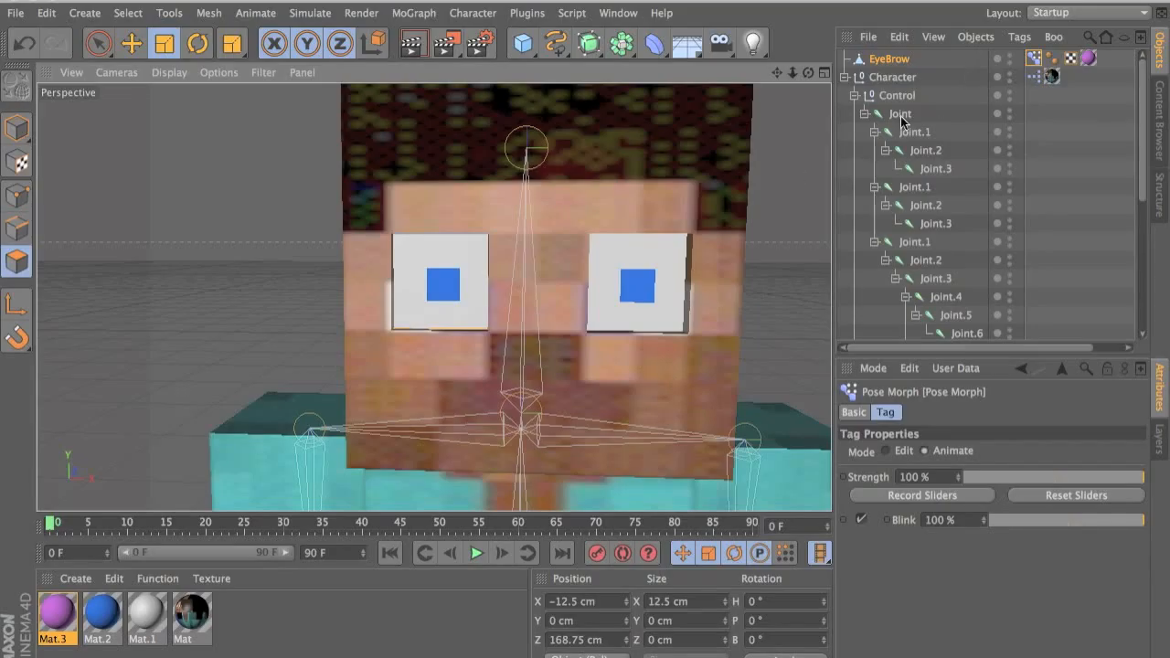
- Try to duplicate the EyeBrow object while its morph is in Animate mode
click(883, 61)
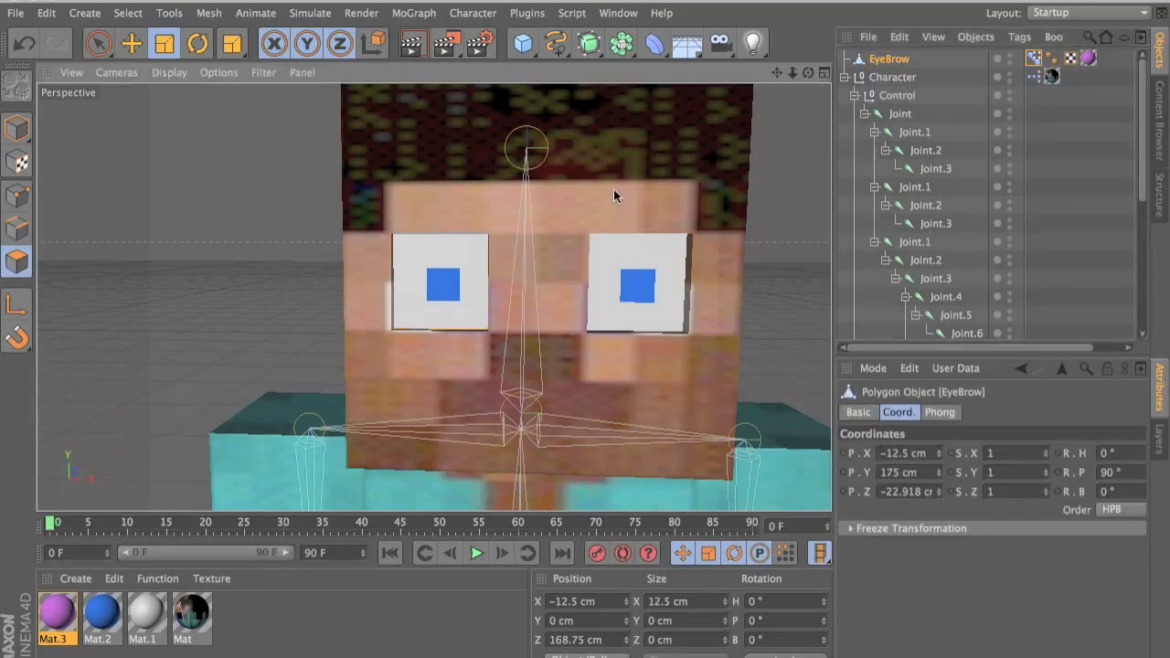
key(ctrl+c)
key(ctrl+v)
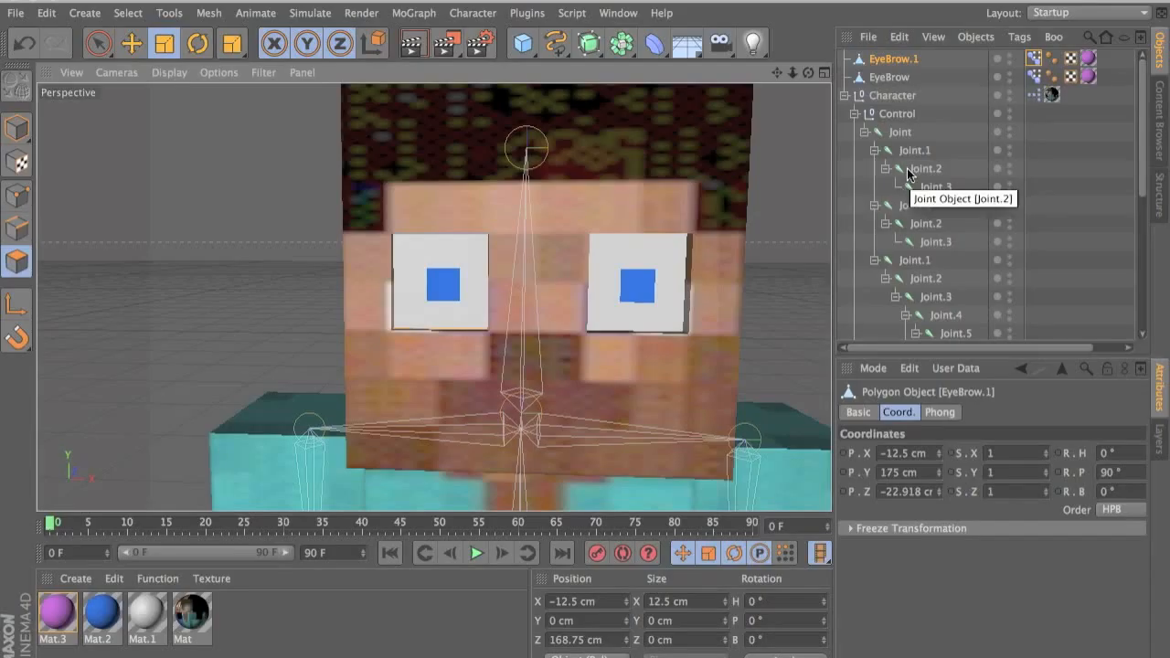
key(ctrl+z)
- Return the Pose Morph tag to Edit mode and duplicate the EyeBrow object
click(1033, 58)
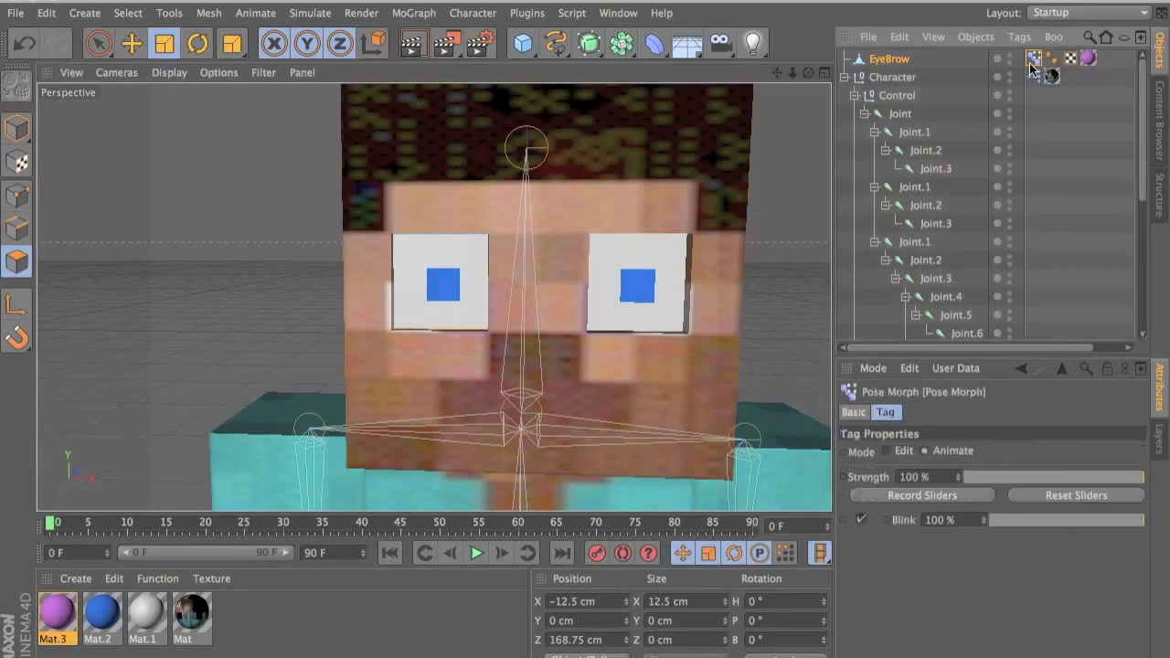
click(901, 452)
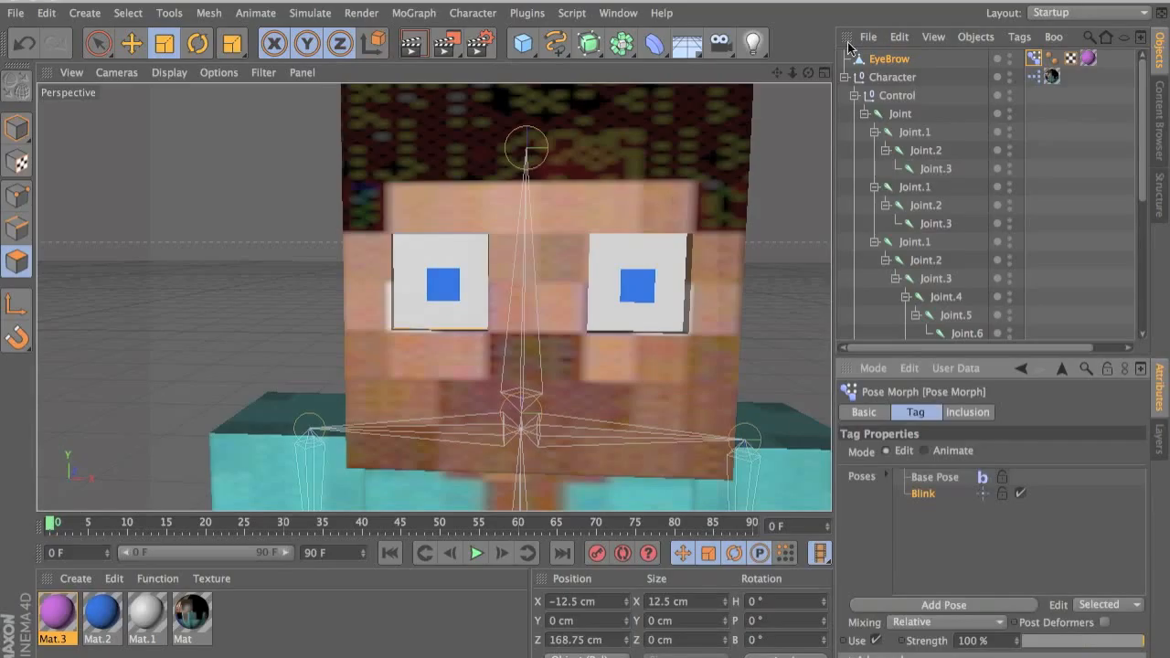
key(ctrl+v)
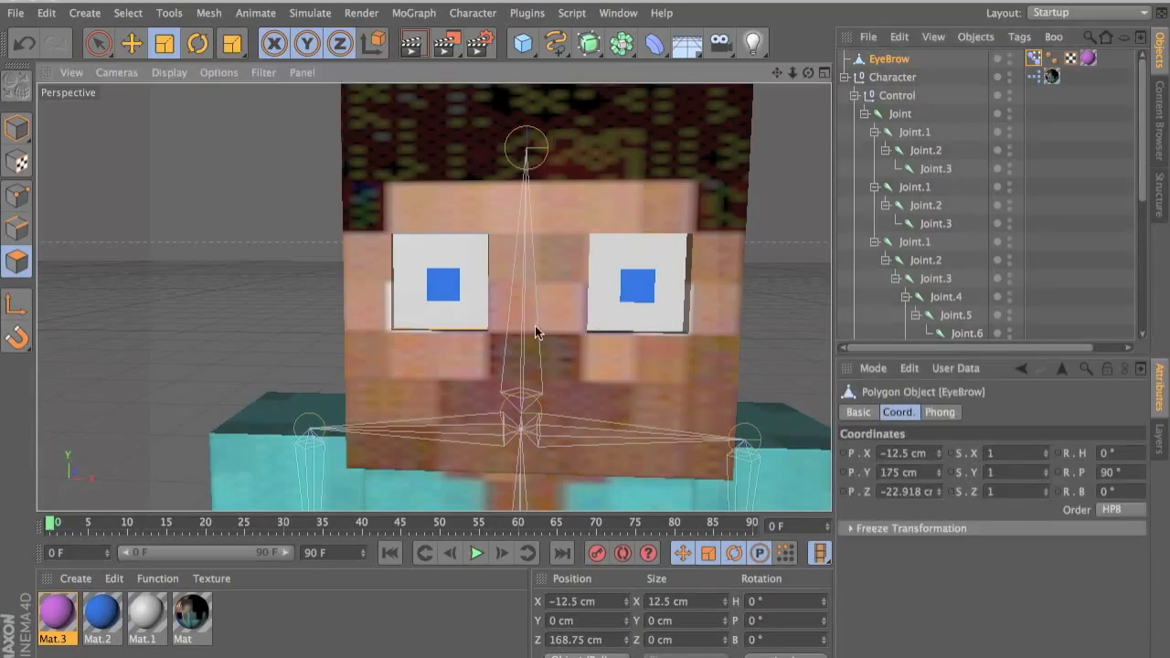
- Activate the Move tool and enable movement quantizing in 6.25 cm increments
click(132, 43)
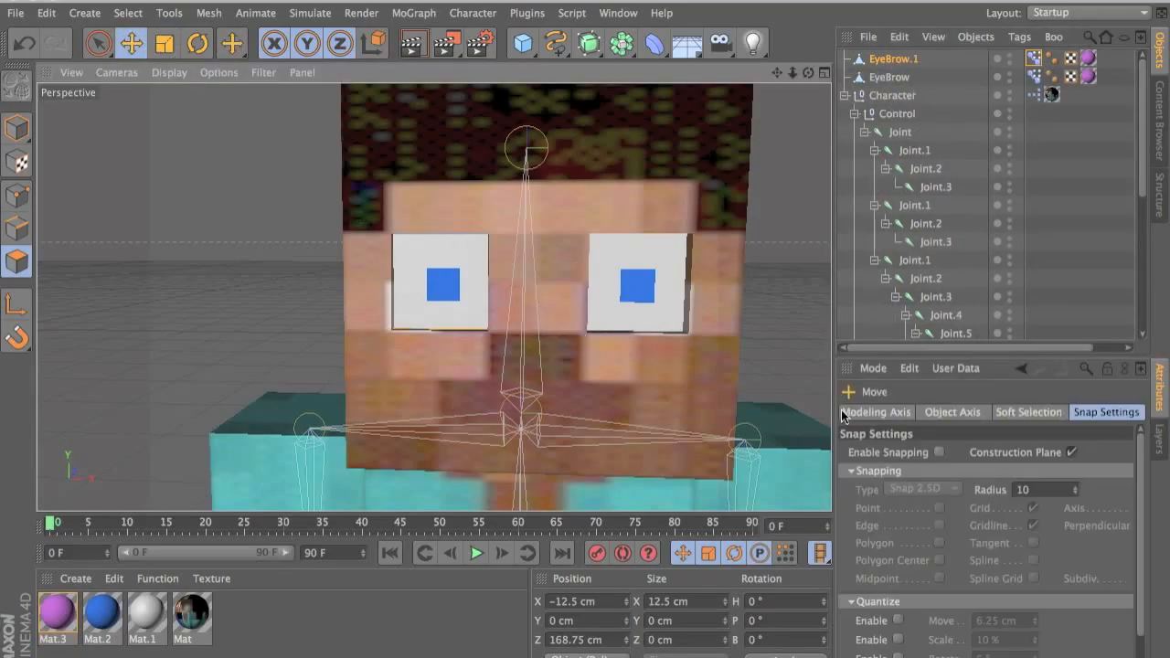
click(898, 621)
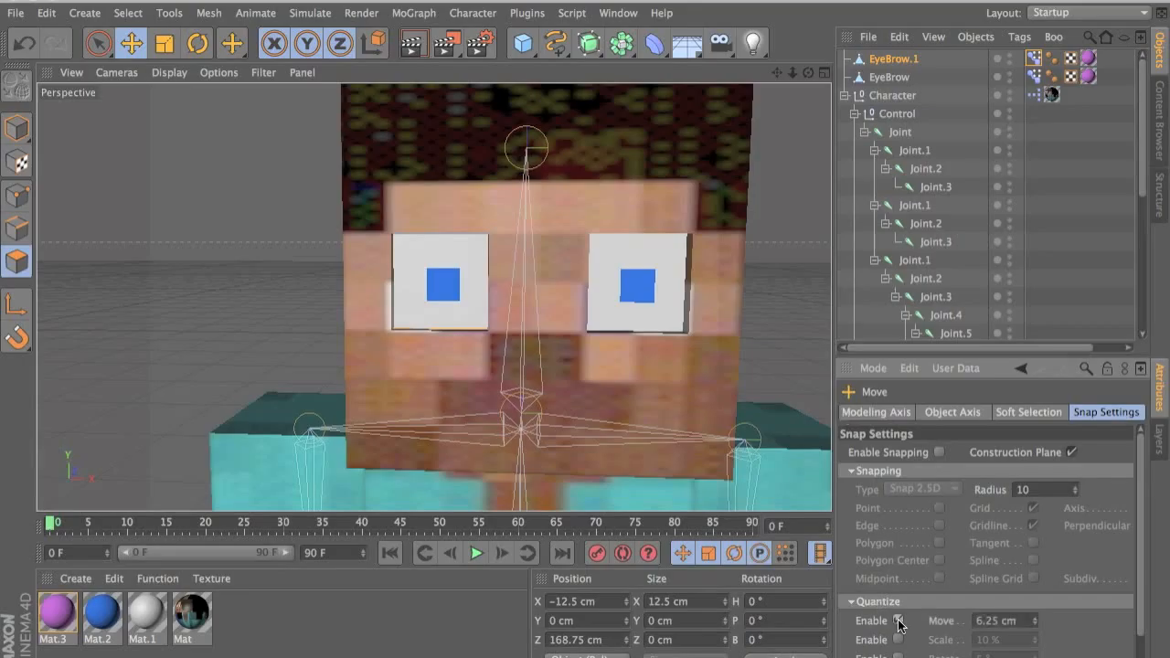
- Delete the duplicate EyeBrow.1 and set the original eyebrow's Blink pose strength to 0%
click(888, 60)
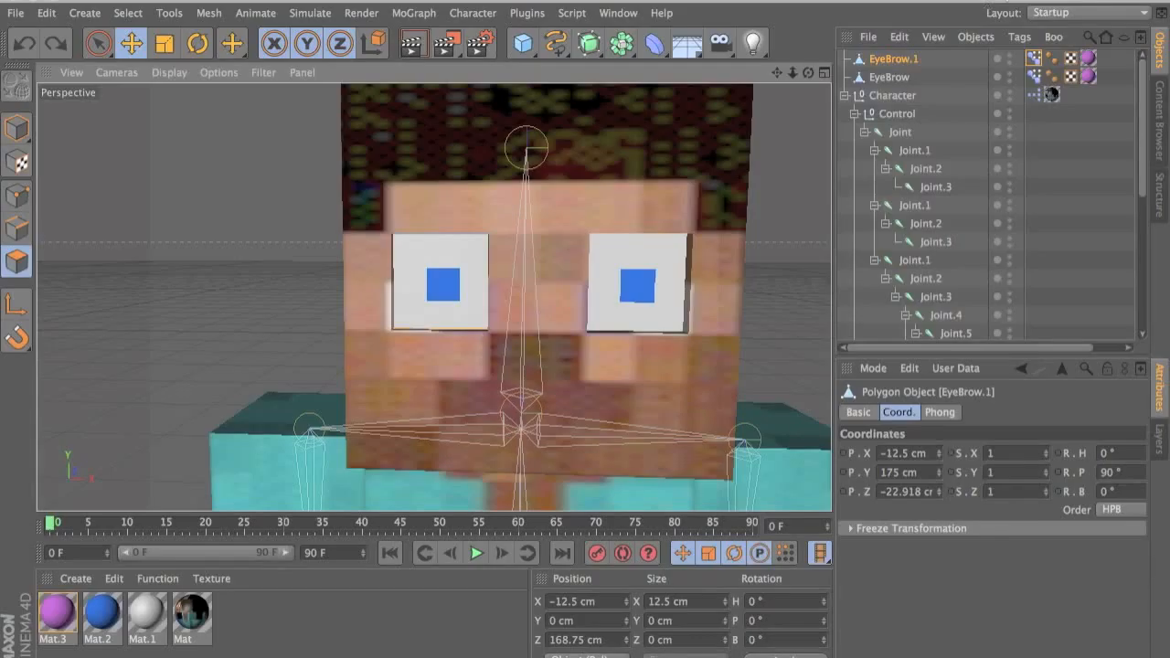
key(Delete)
click(1033, 57)
drag(1040, 643, 1020, 643)
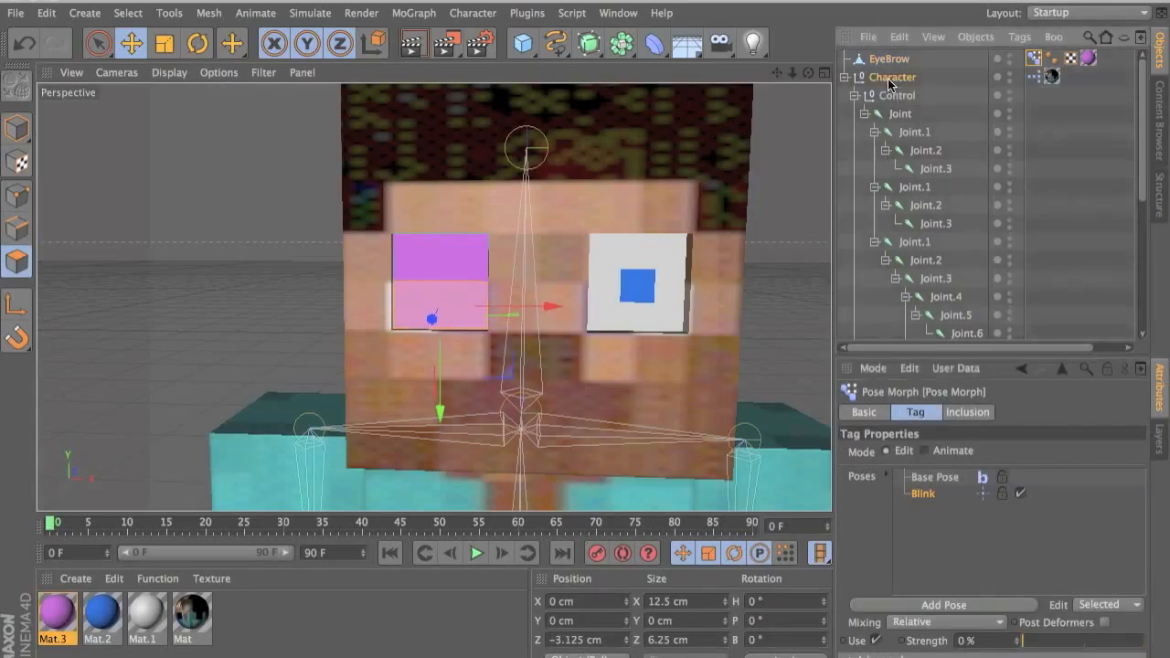
- Duplicate the EyeBrow object and move the copy along X to 12.5 cm, over the other eye
click(888, 59)
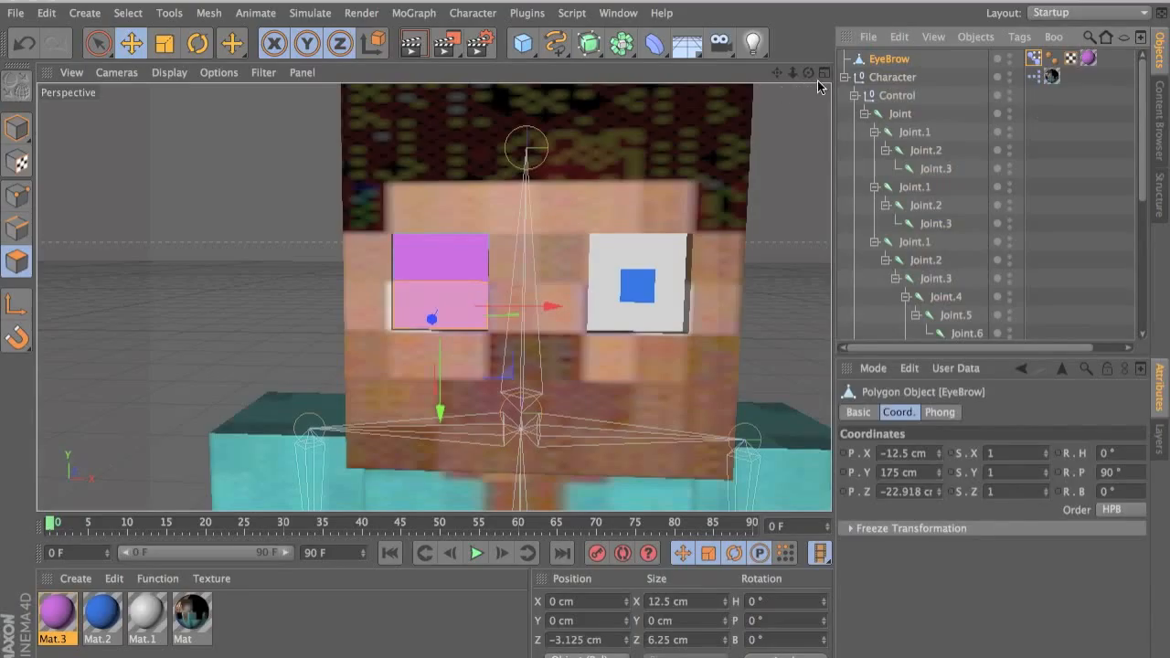
key(super+c)
key(super+v)
click(900, 64)
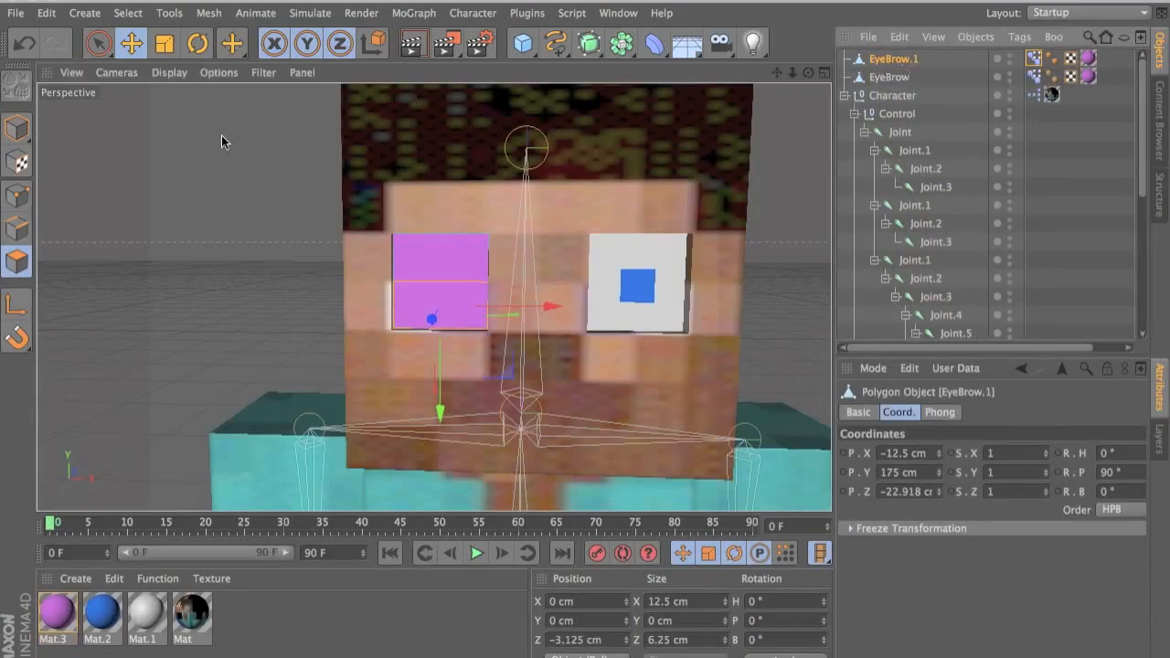
click(17, 125)
drag(552, 283, 685, 286)
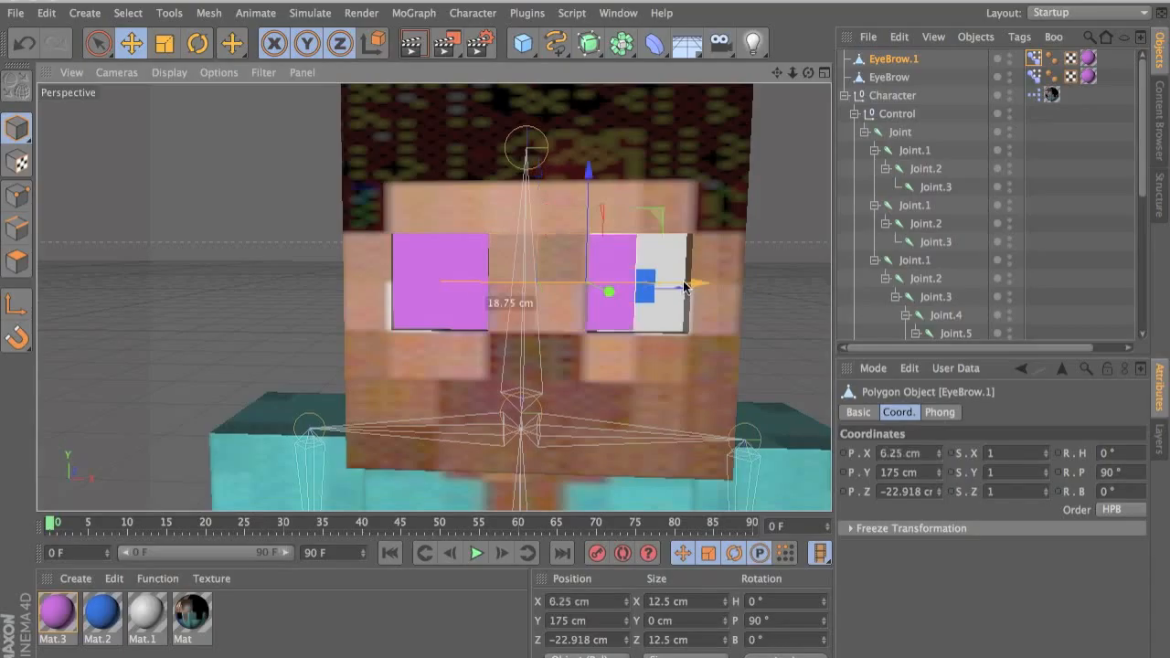
- Rename the copied eyebrow EyeBrowLeft and the original one EyeBrowRight
click(869, 81)
double_click(888, 60)
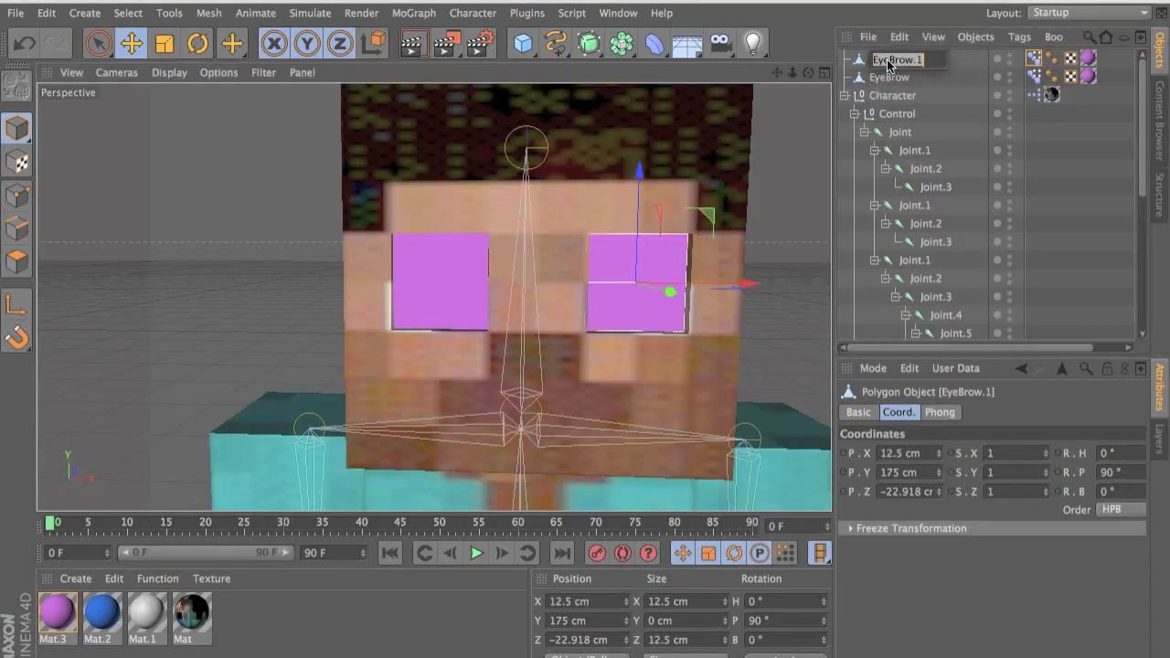
key(End)
key(BackSpace)
text(Left)
click(887, 79)
double_click(884, 78)
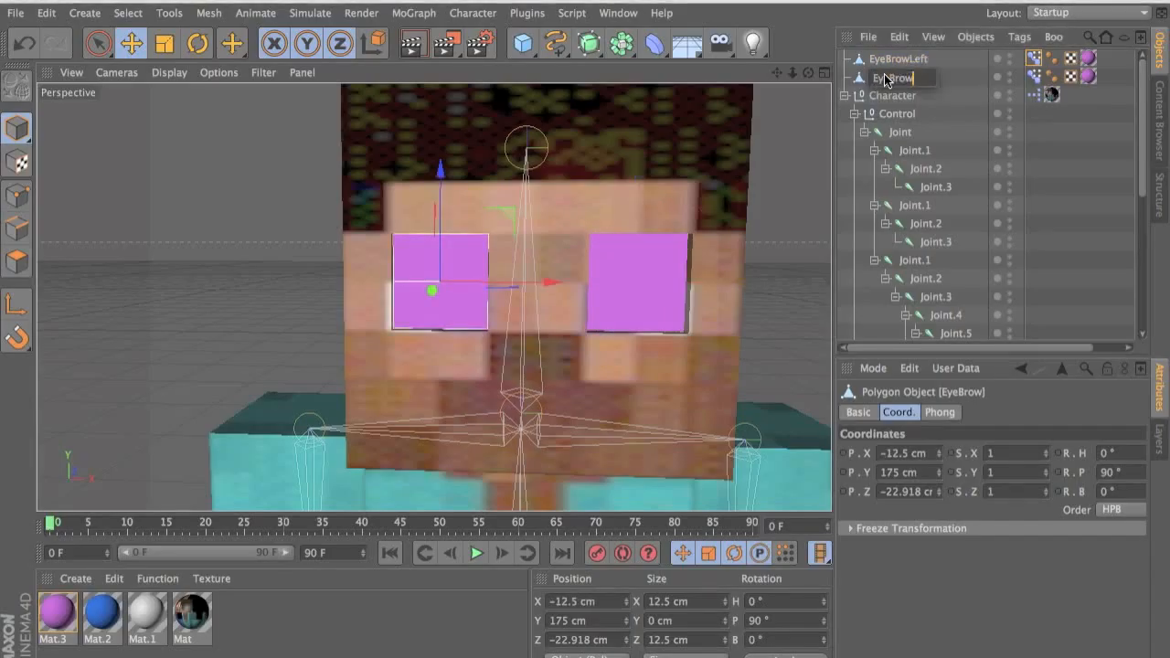
text(Right)
click(897, 113)
- Switch the Pose Morph tags of EyeBrowLeft and EyeBrowRight to Animate mode
click(900, 79)
click(905, 59)
click(905, 77)
click(912, 61)
click(1033, 58)
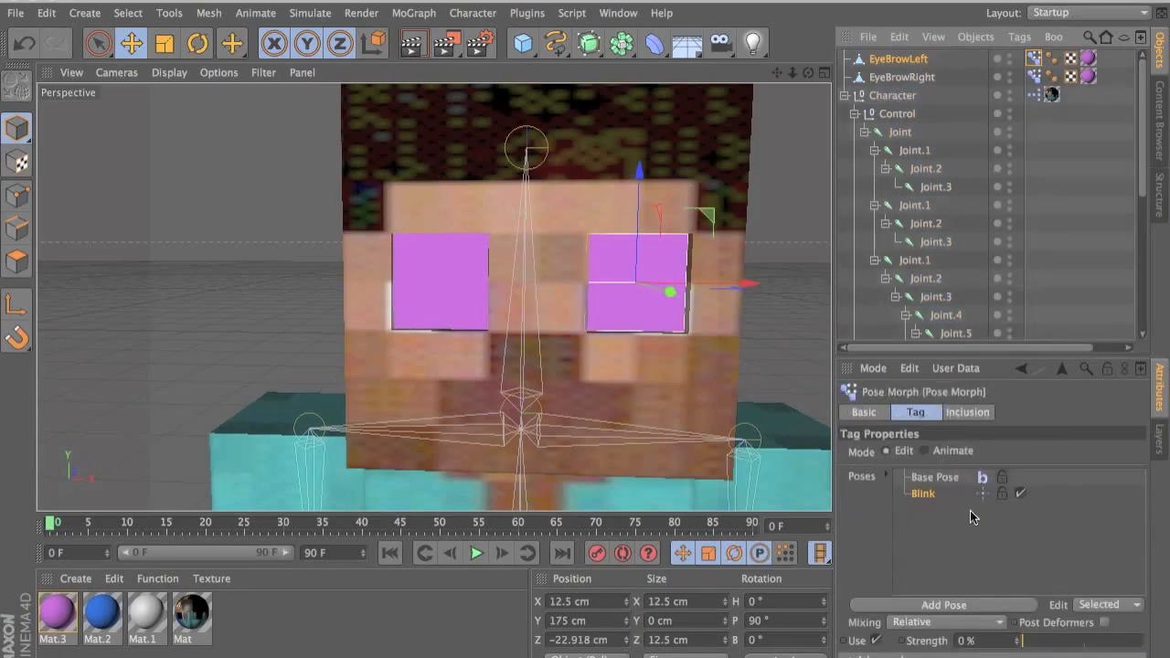
click(942, 452)
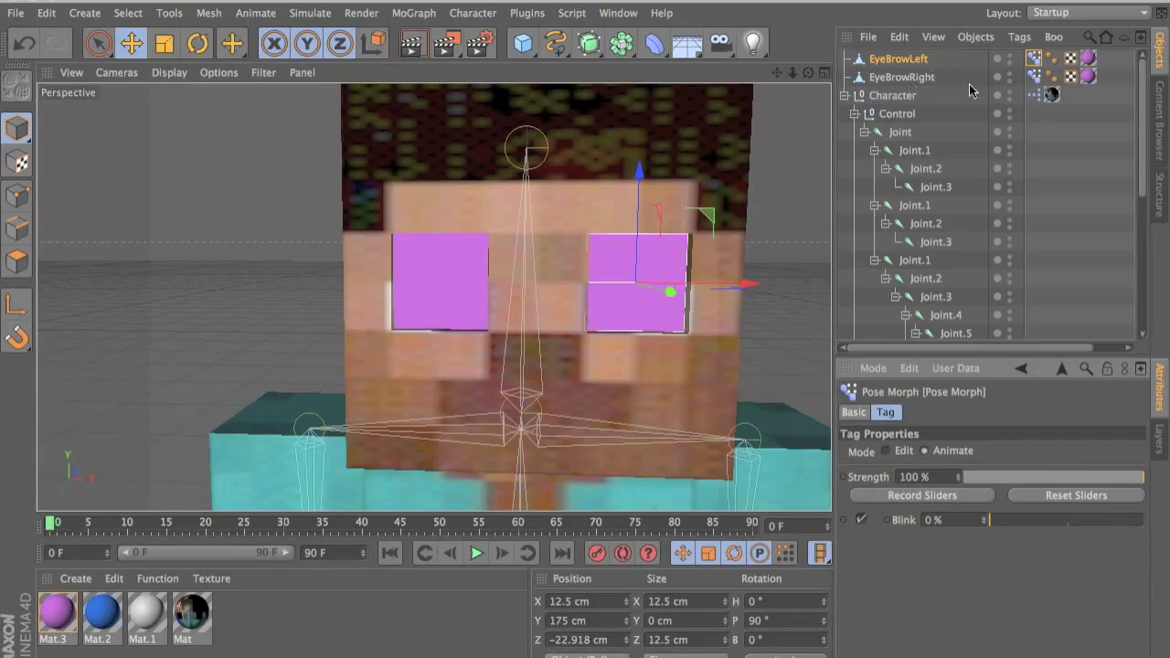
click(1031, 77)
click(940, 451)
click(1053, 59)
click(1035, 58)
click(899, 78)
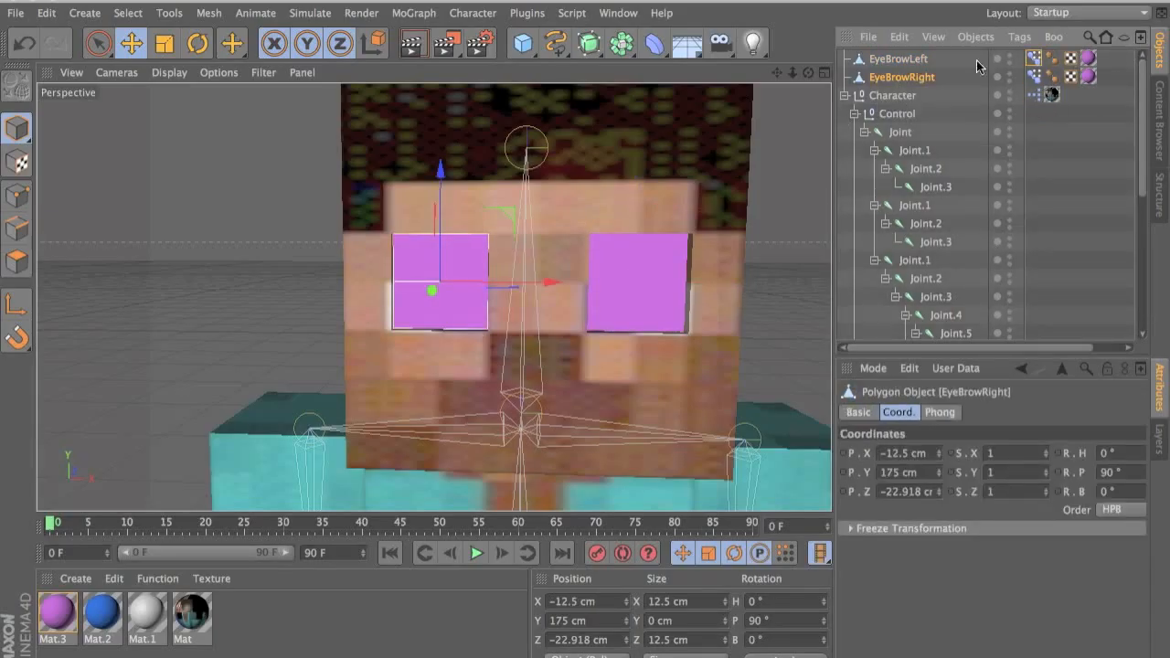
- Add a user data entry named Eye Lid to the Character null, using a percent slider interface
click(901, 96)
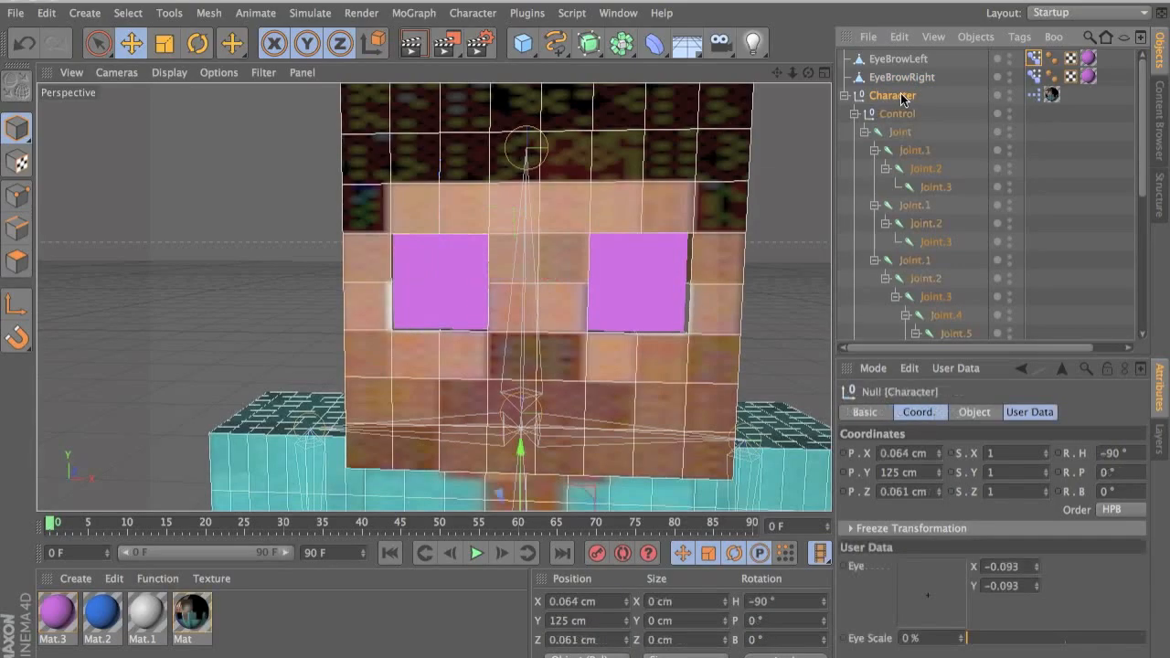
click(955, 368)
click(957, 394)
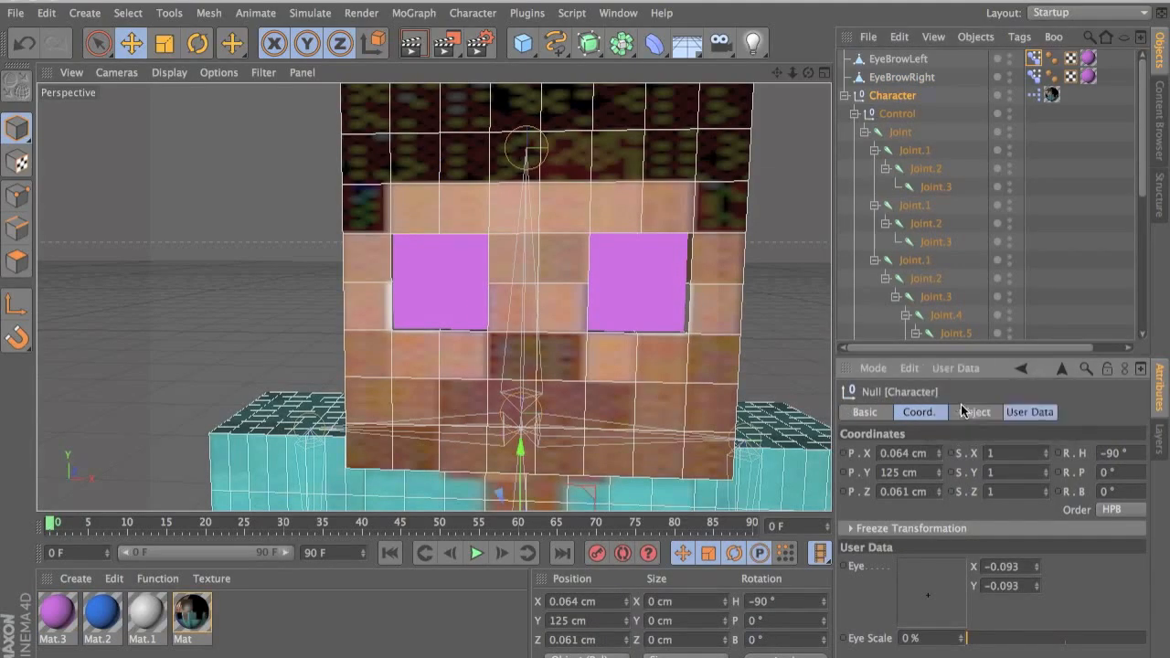
click(502, 158)
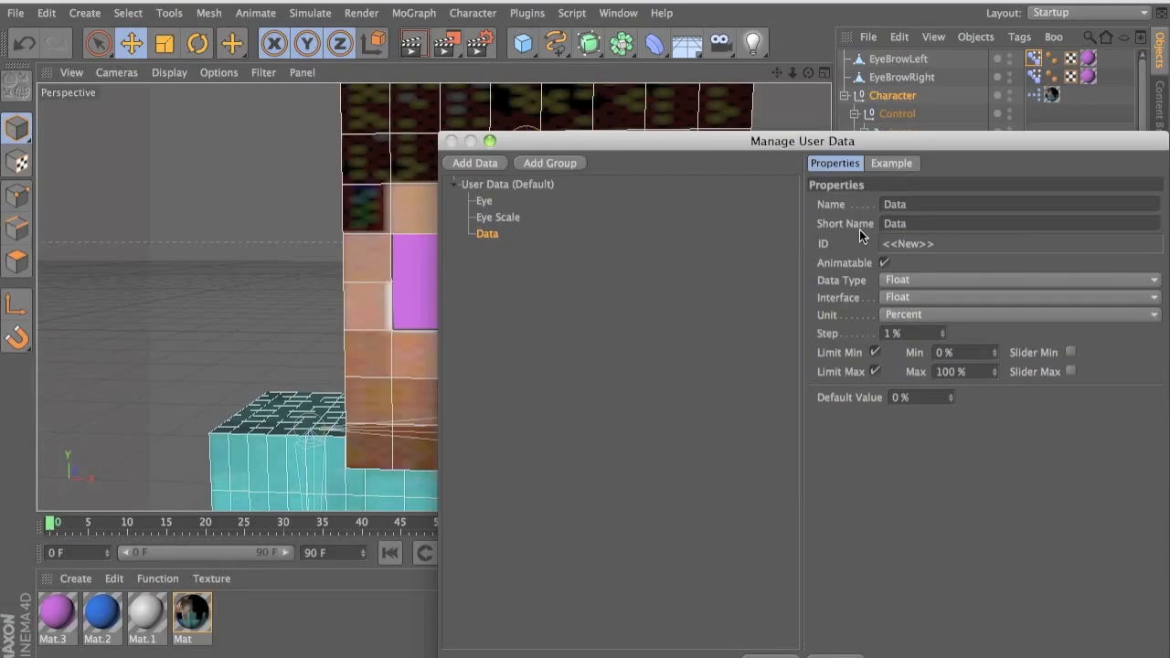
text(Eye Lid)
click(911, 295)
click(927, 341)
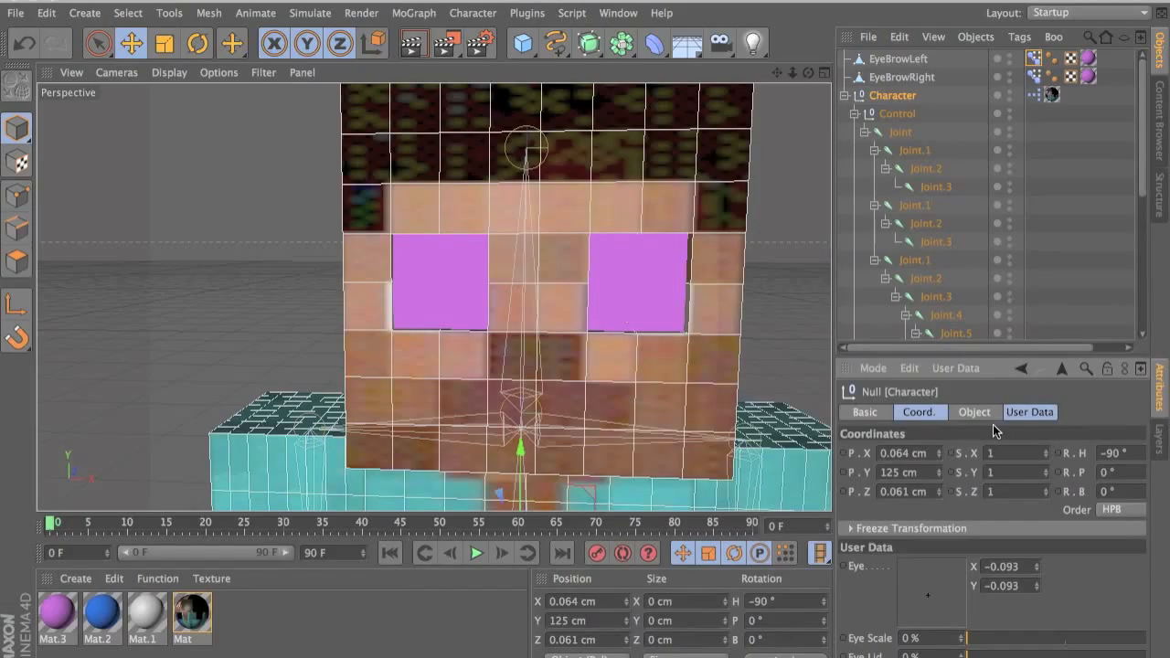
- Open Character's XPresso expression and add an Eye Lid output port to the Character node
double_click(1033, 94)
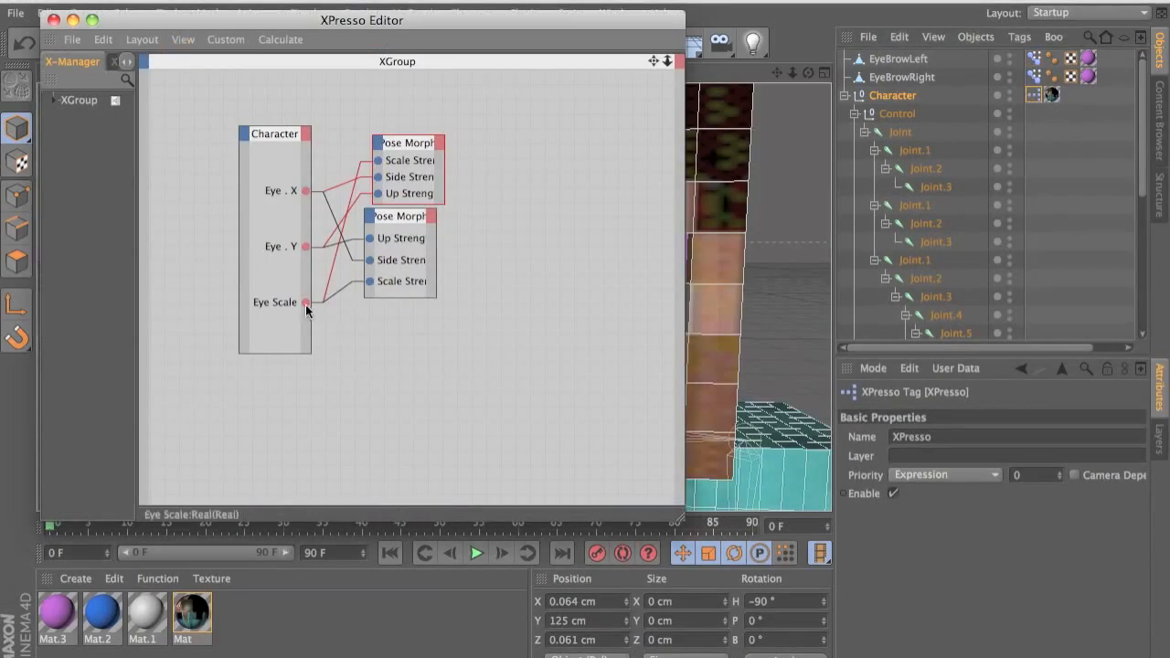
click(304, 139)
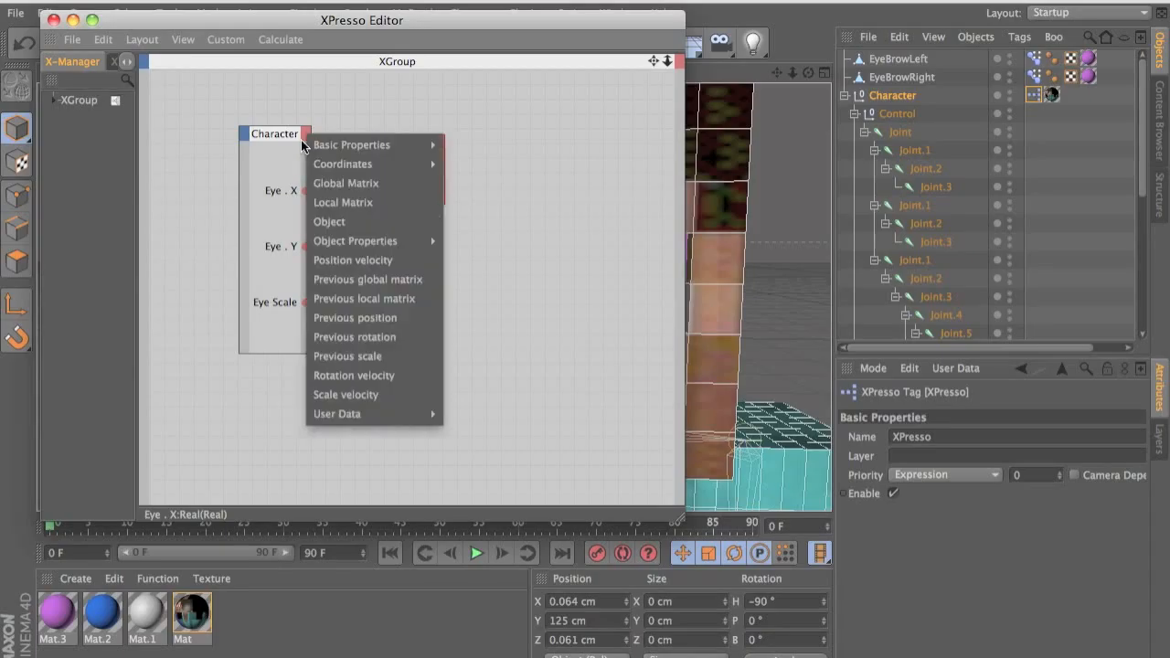
mouse_move(385, 417)
click(488, 427)
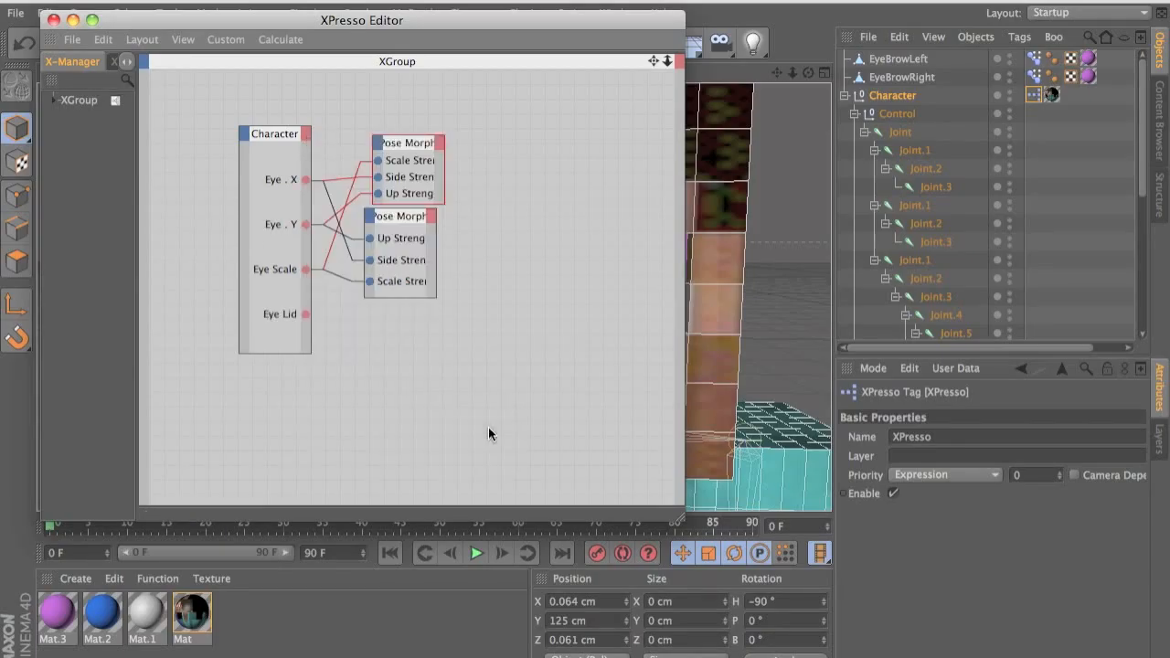
- Add both eyebrows' Pose Morph tags as XPresso nodes and give each a Blink Strength input port
drag(1033, 95, 486, 390)
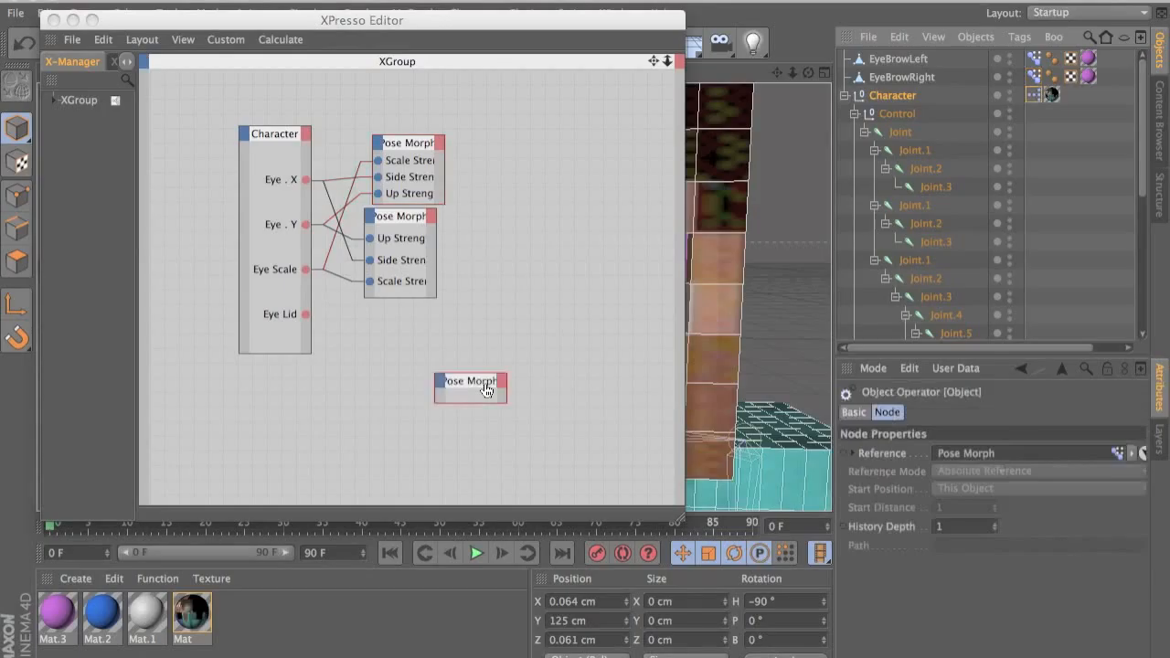
drag(1033, 95, 457, 331)
click(418, 318)
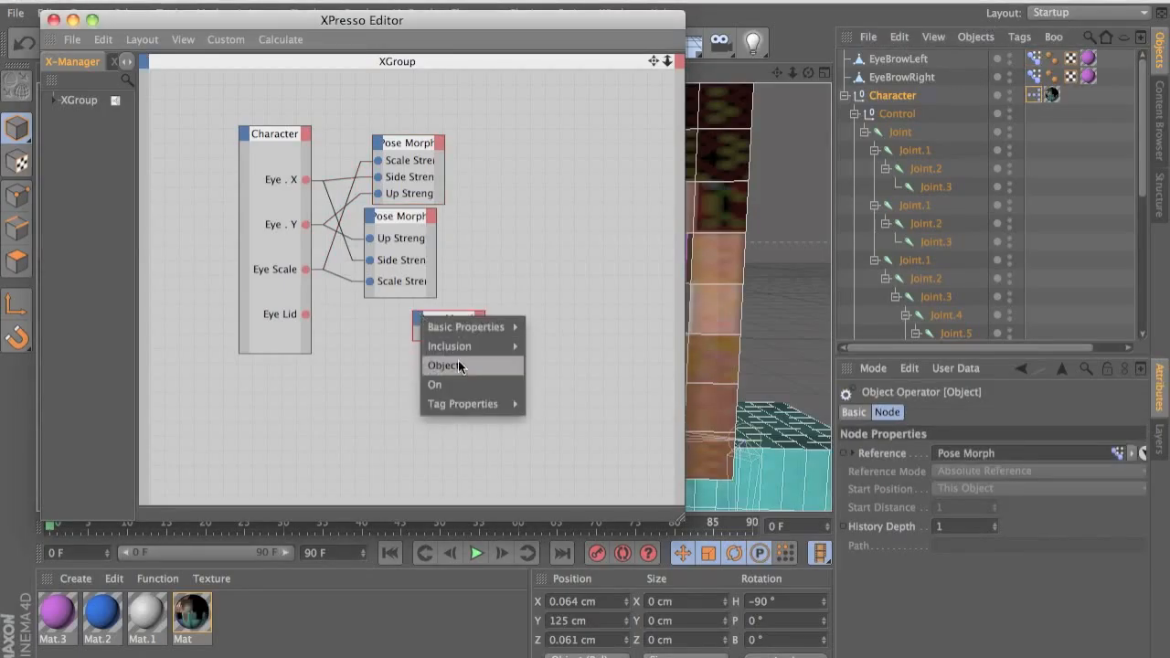
mouse_move(483, 404)
click(576, 439)
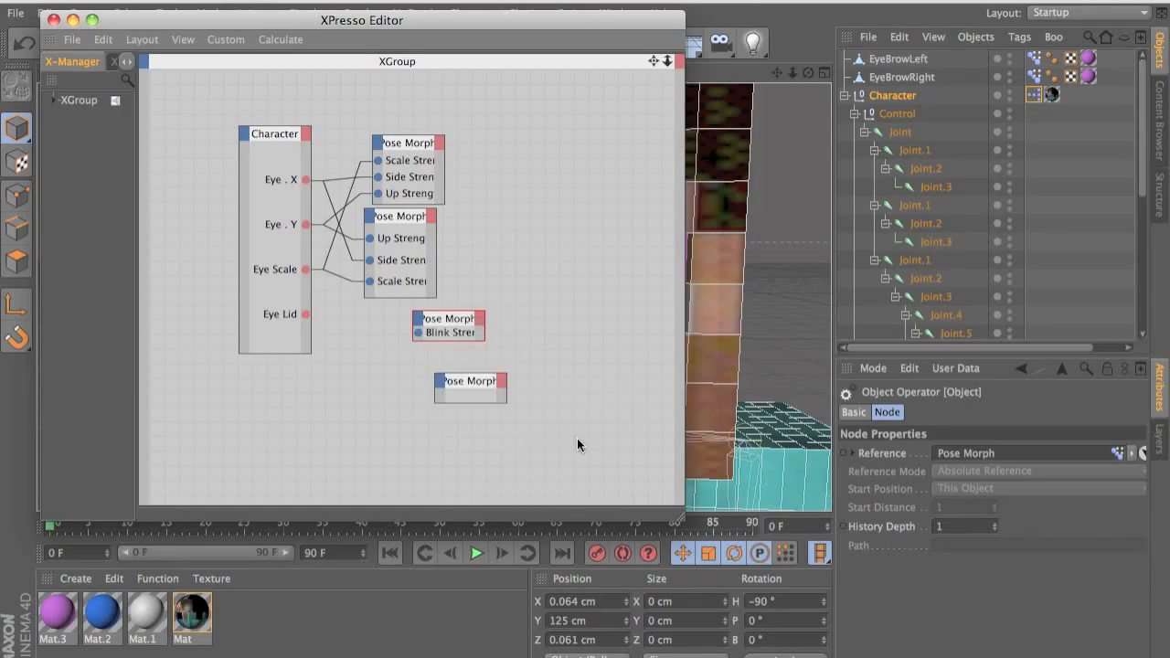
click(440, 381)
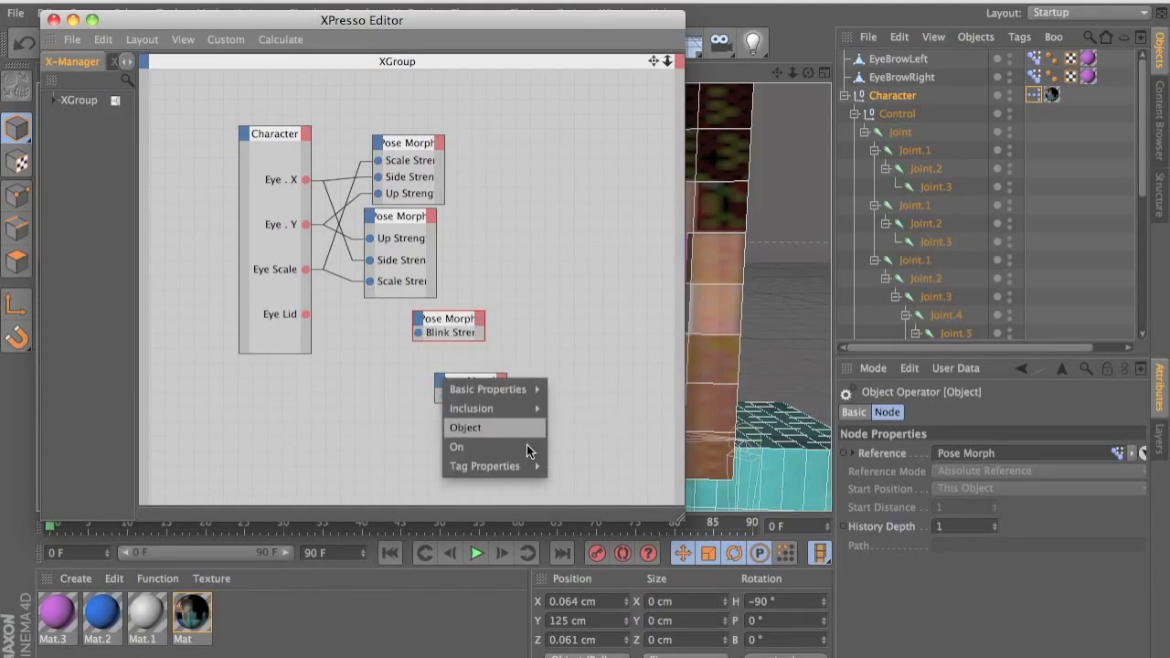
mouse_move(527, 458)
click(583, 495)
- Connect the Eye Lid output to the Blink Strength inputs of both eyebrow Pose Morph nodes and close the XPresso Editor
drag(462, 373, 309, 318)
drag(419, 333, 303, 318)
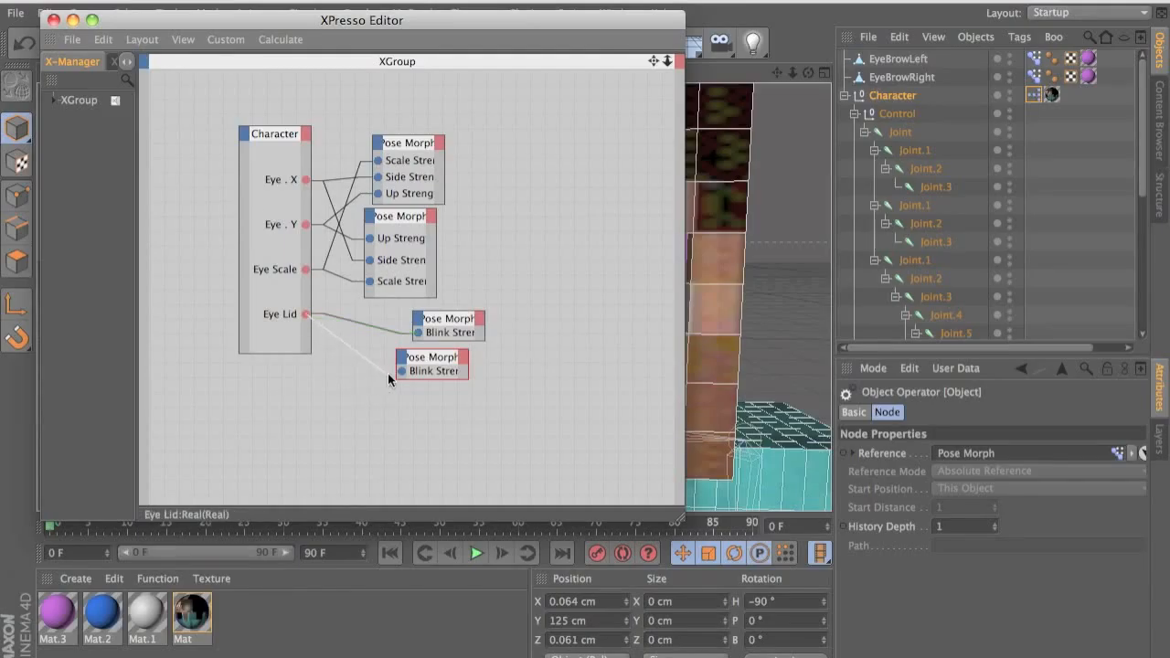
drag(401, 370, 402, 369)
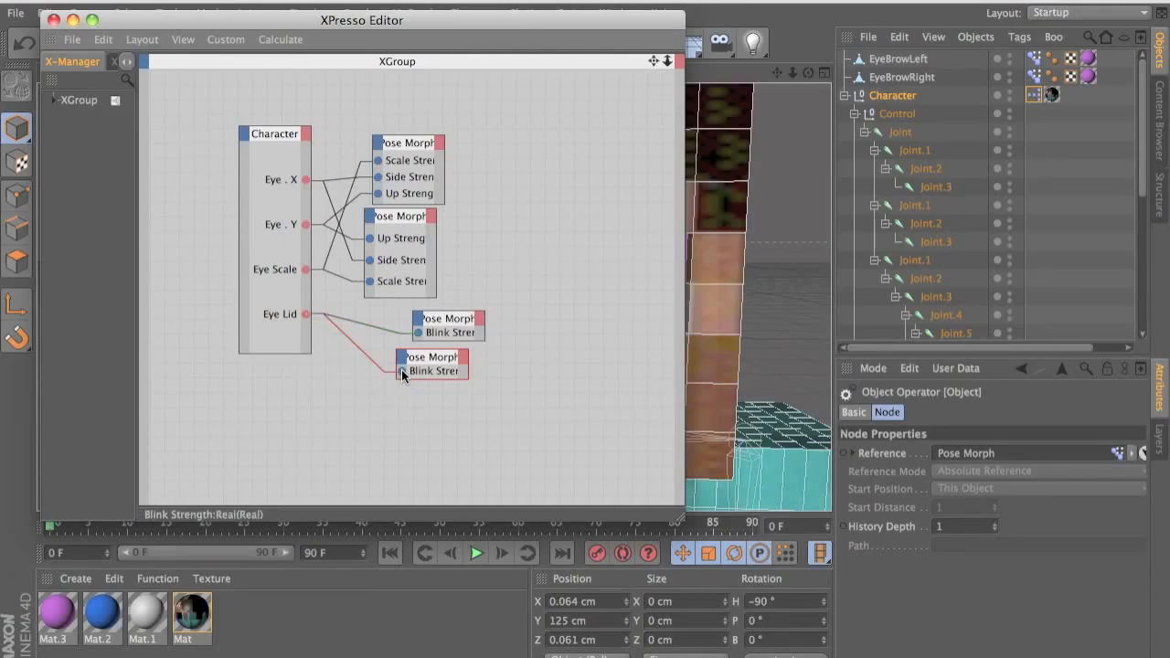
click(353, 393)
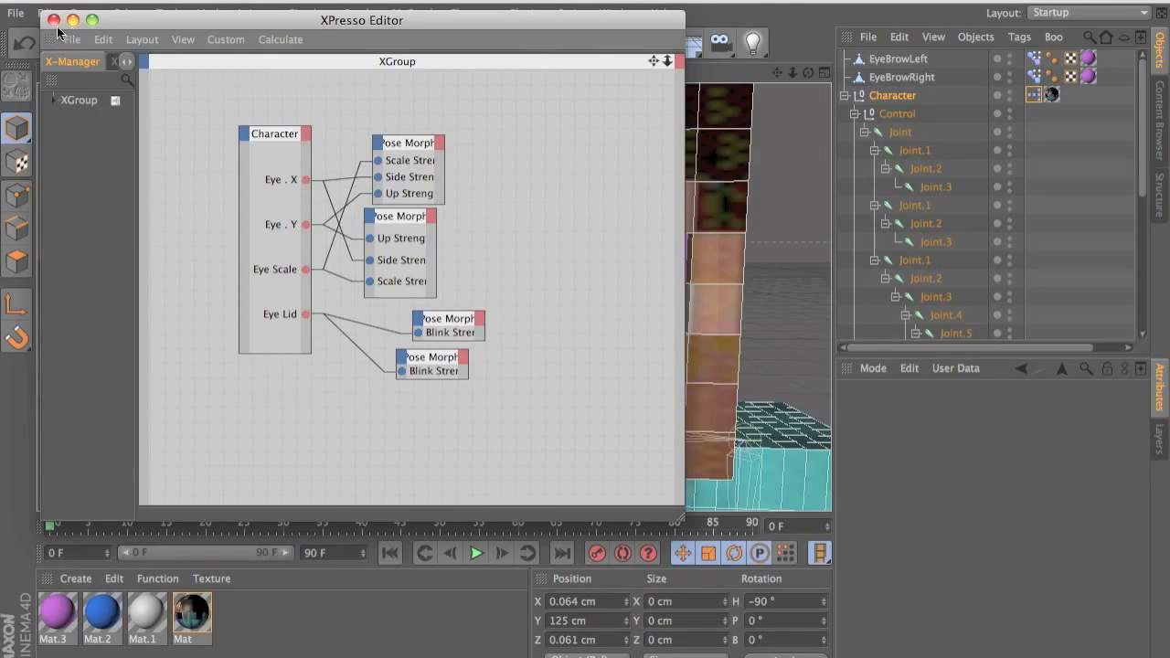
click(54, 19)
- Set the Character null's Eye Lid user data to 100% and check the eyes from the front
click(852, 98)
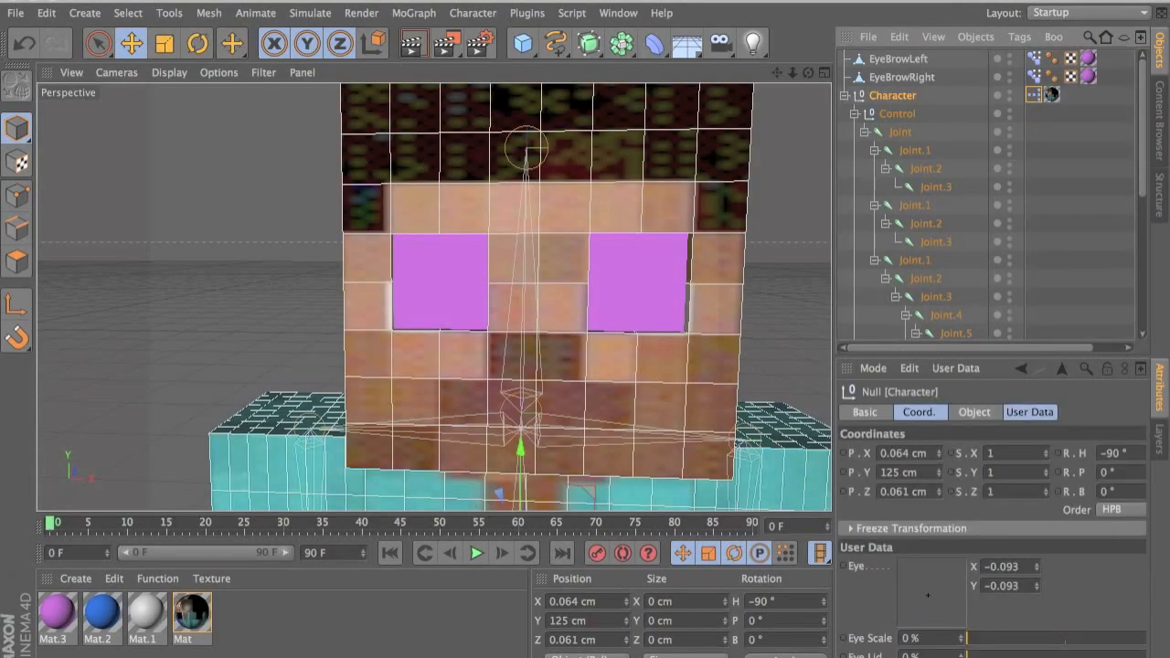
click(1029, 412)
drag(970, 543, 1168, 538)
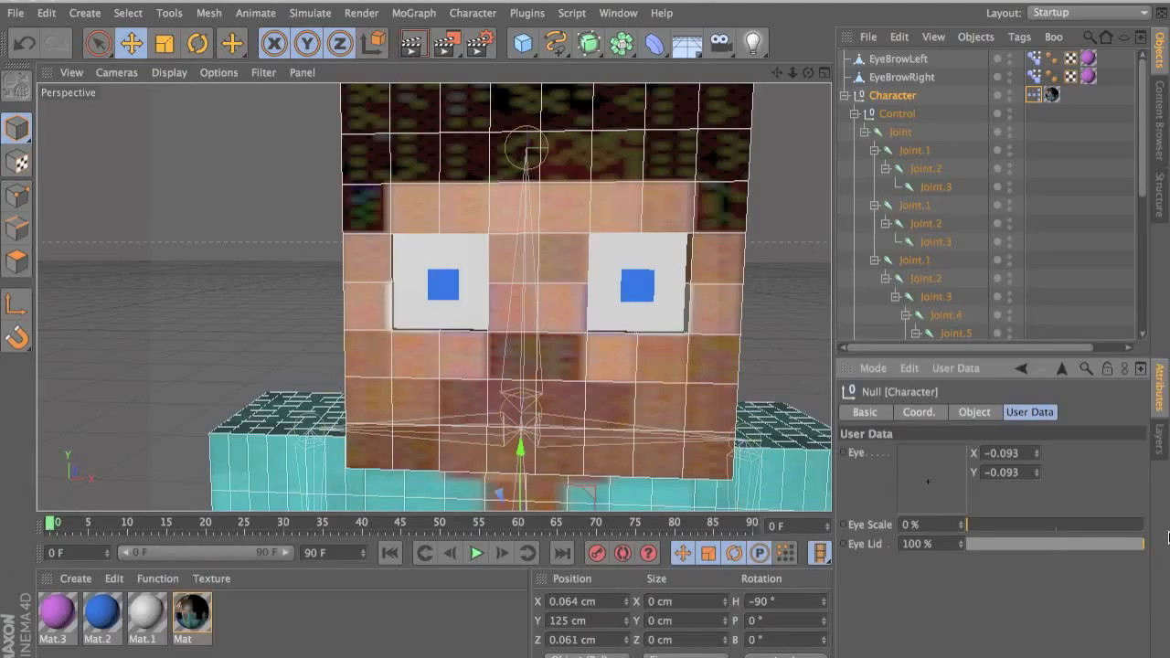
alt+drag(498, 416, 513, 297)
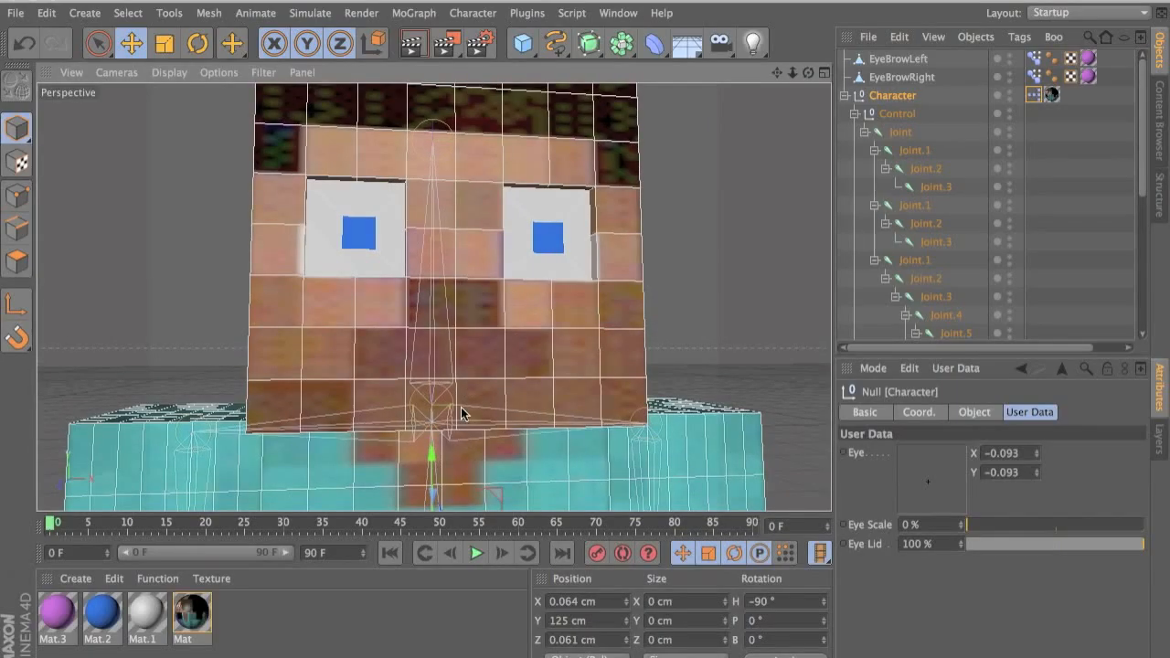
alt+drag(480, 380, 573, 394)
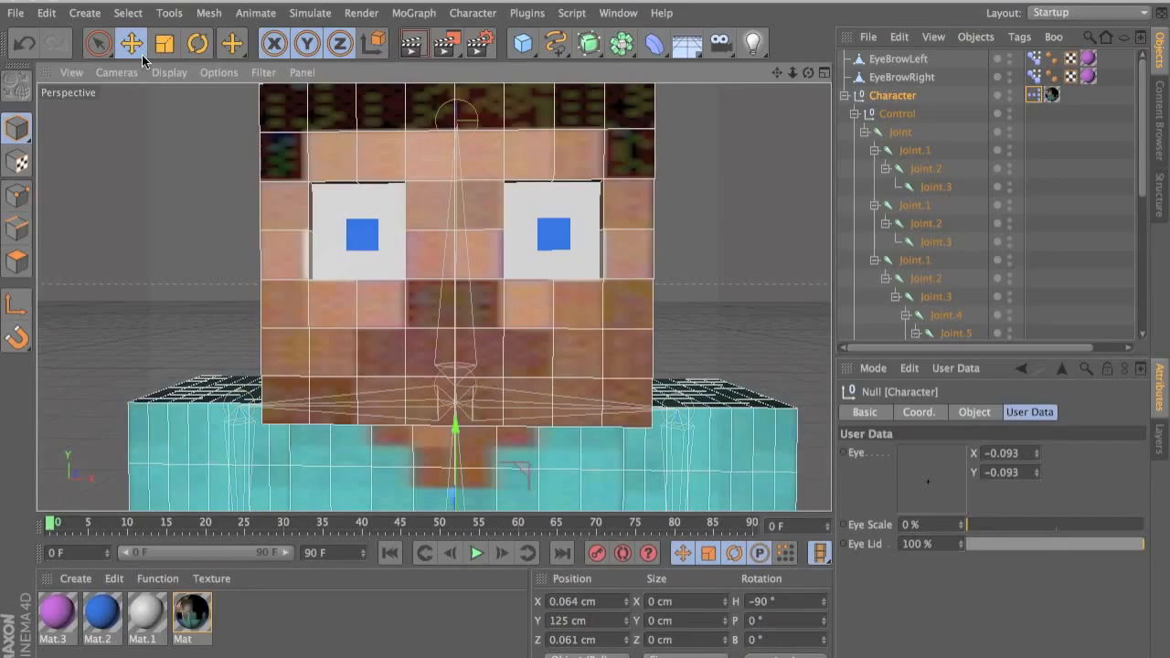
- Move EyeBrowLeft and EyeBrowRight together into the Body group of the Character hierarchy
click(901, 77)
click(904, 58)
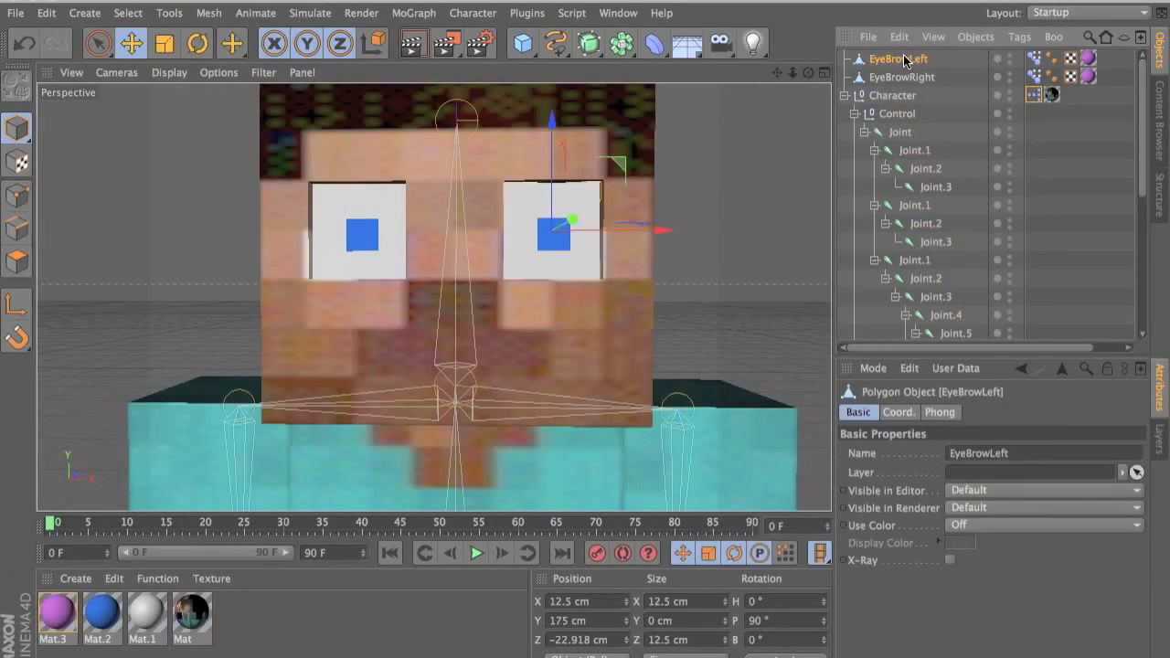
click(905, 79)
shift+click(906, 63)
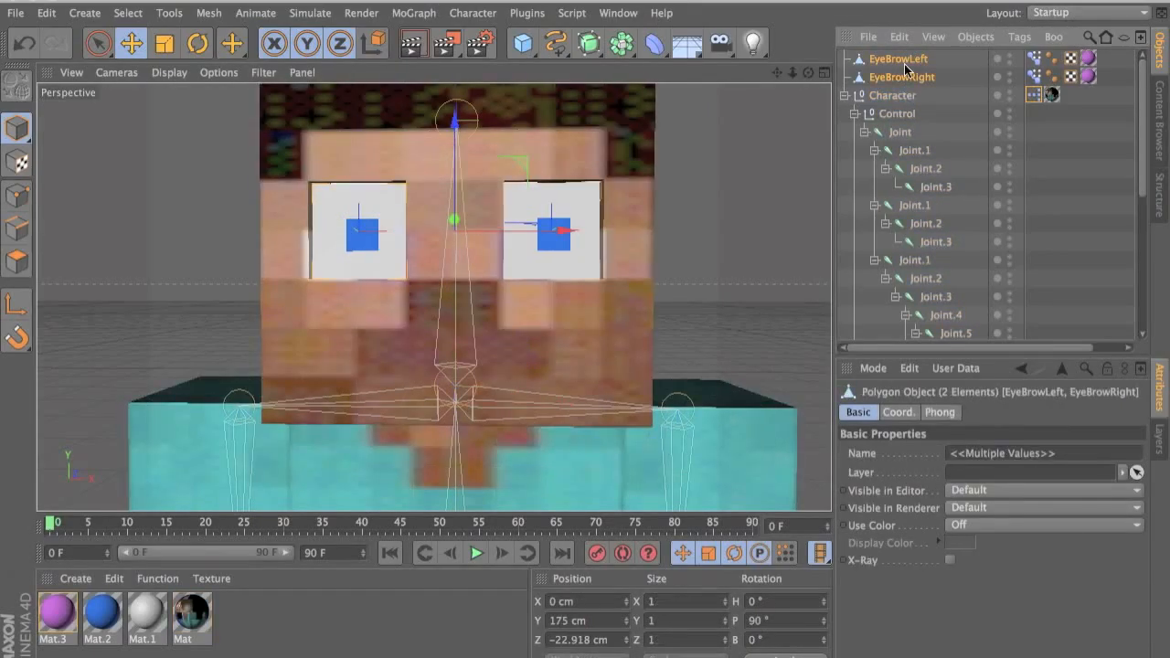
drag(907, 67, 899, 207)
- Bind EyeBrowRight to the head joint, the Joint.4 whose only child is Joint.5
click(897, 187)
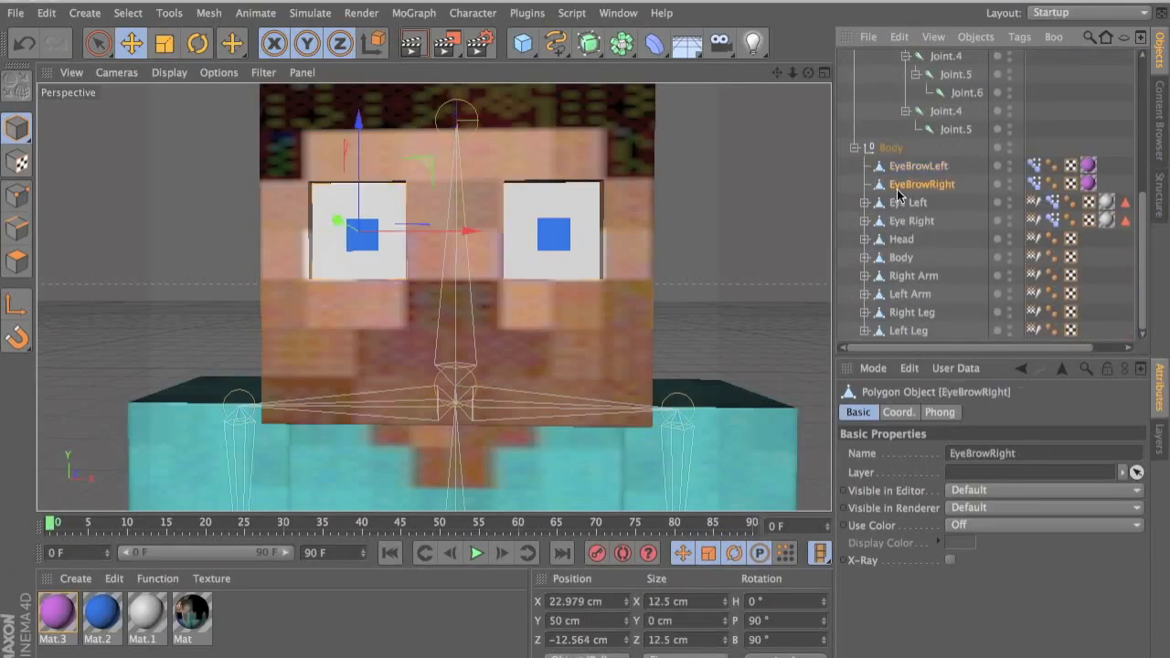
ctrl+click(941, 113)
click(457, 14)
mouse_move(503, 61)
click(614, 91)
- Bind EyeBrowLeft to the same head joint, Joint.4
click(917, 184)
click(917, 168)
ctrl+click(941, 114)
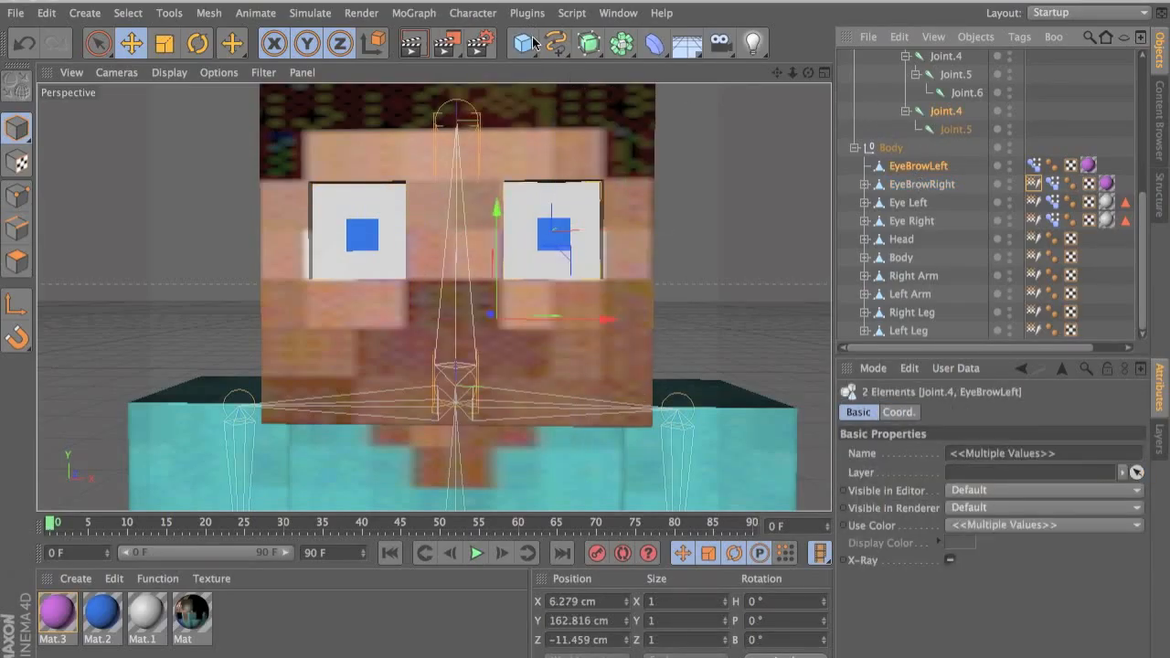
click(490, 12)
mouse_move(510, 59)
click(611, 90)
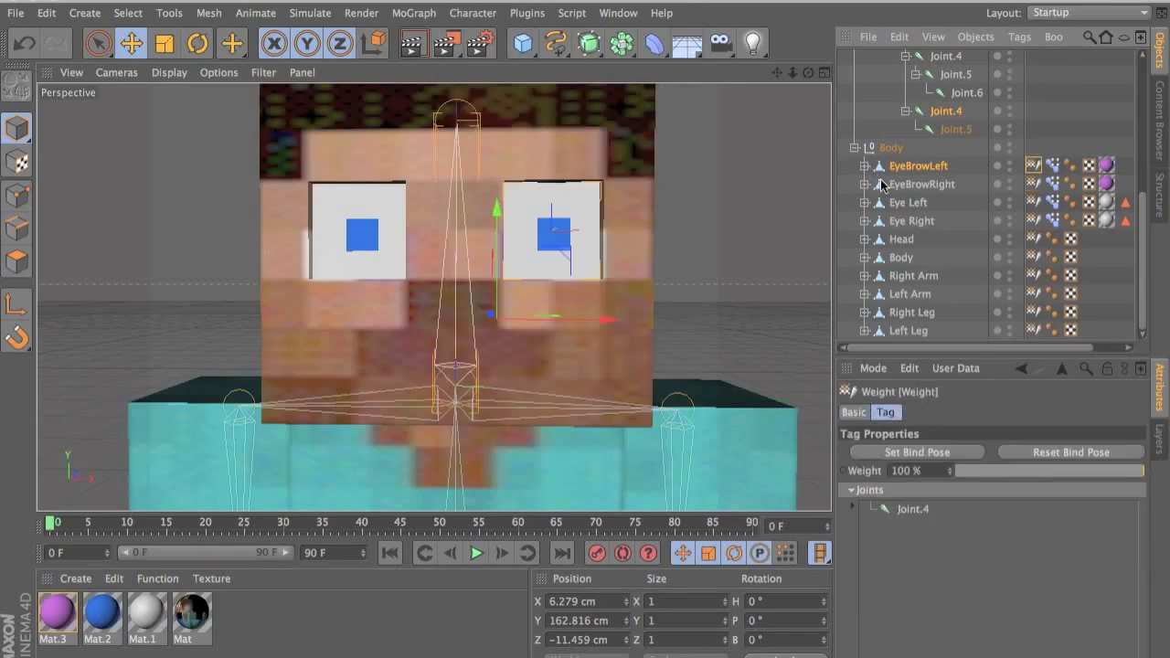
scroll(876, 168, up, 4)
scroll(876, 168, down, 4)
scroll(876, 167, up, 2)
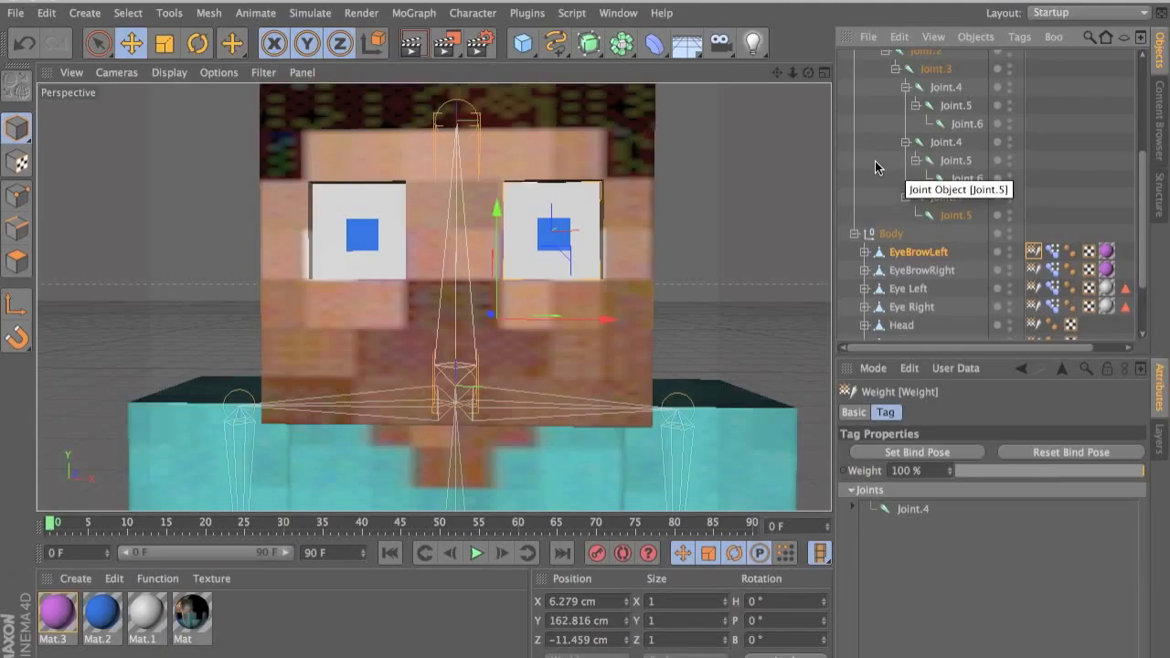
scroll(876, 167, down, 1)
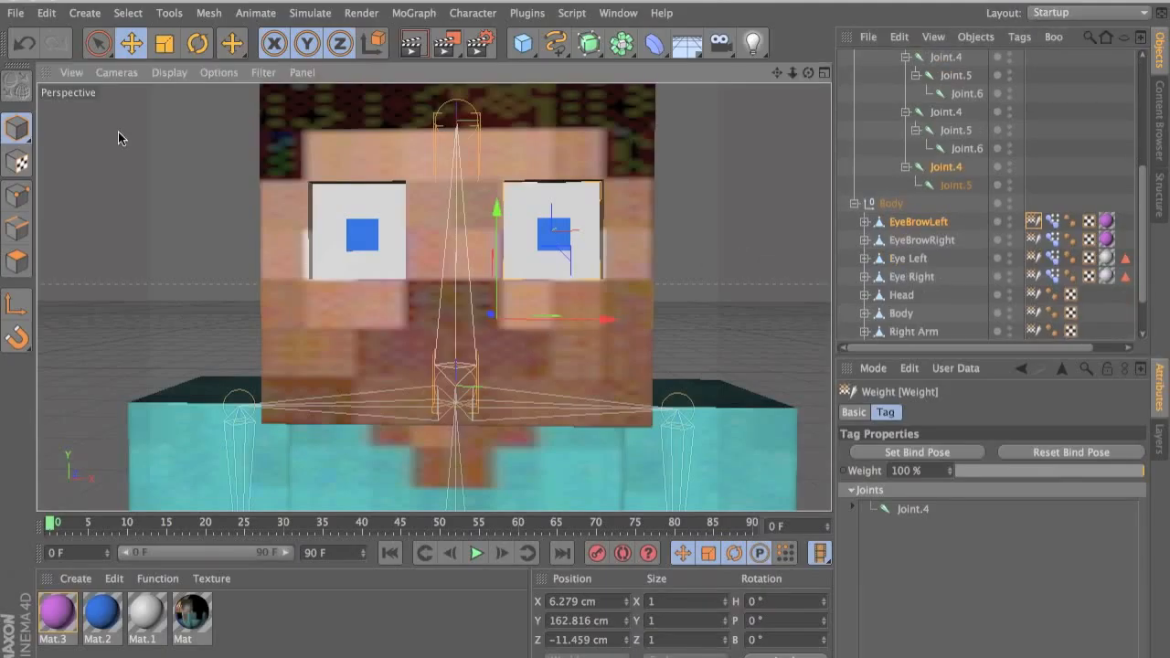
- Extrude the Head's two middle polygons in the row directly below the nose inward and delete the extruded faces to open a mouth cavity
click(622, 176)
click(16, 265)
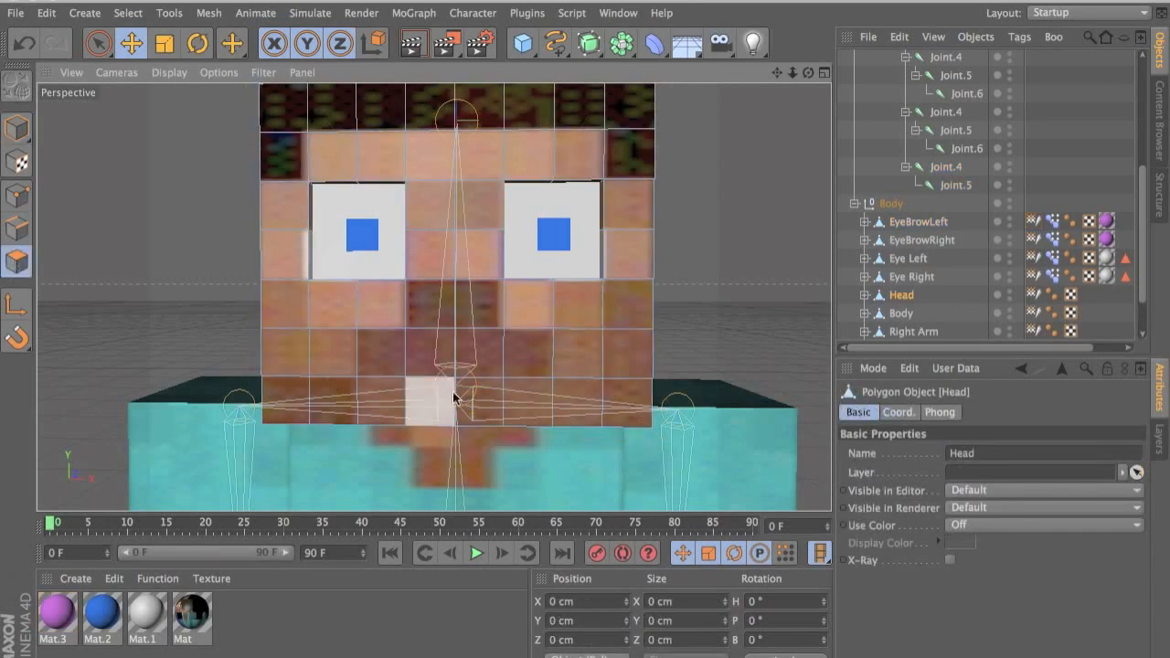
click(436, 368)
shift+click(488, 366)
scroll(561, 417, up, 5)
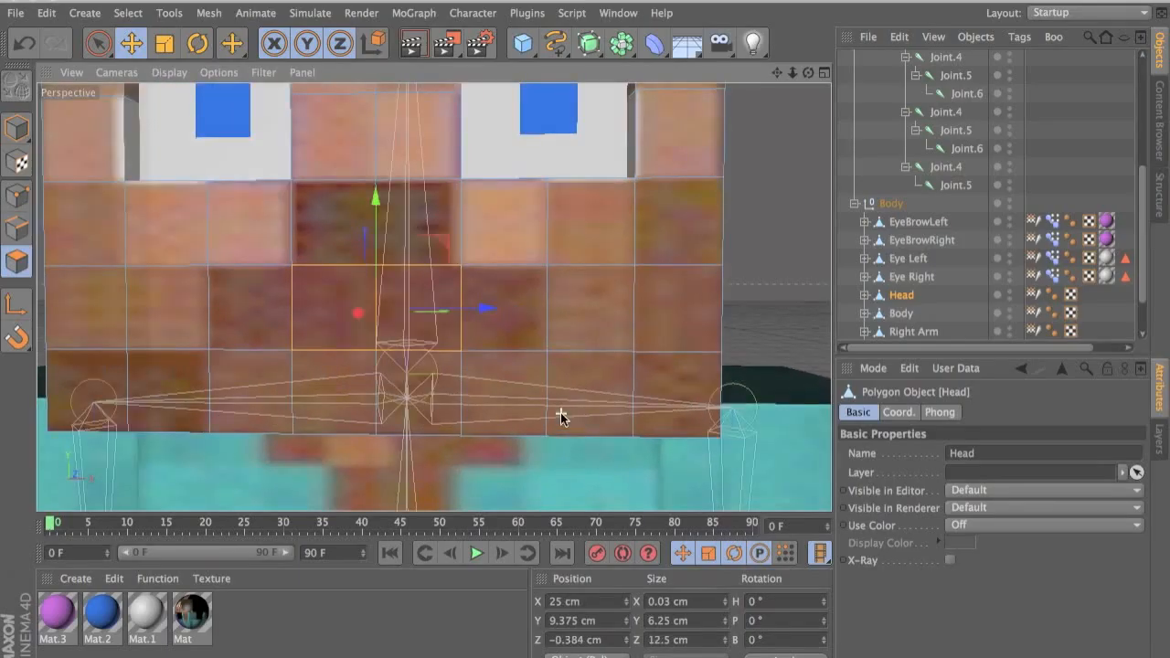
alt+drag(455, 340, 301, 366)
click(428, 305)
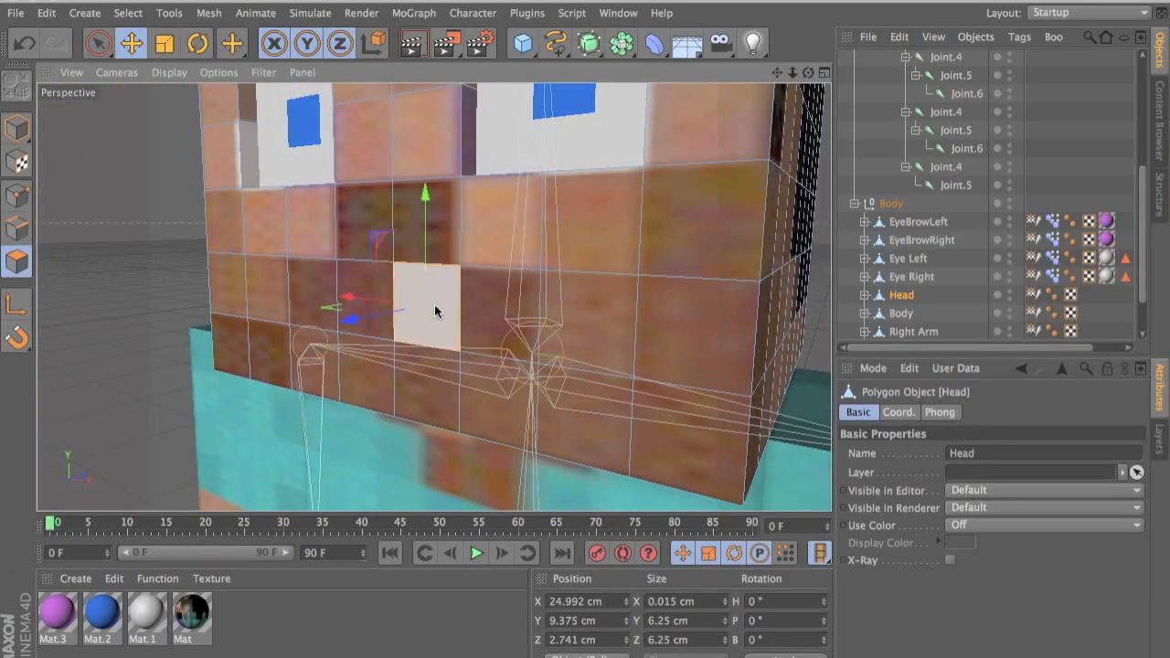
shift+click(374, 295)
right_click(447, 335)
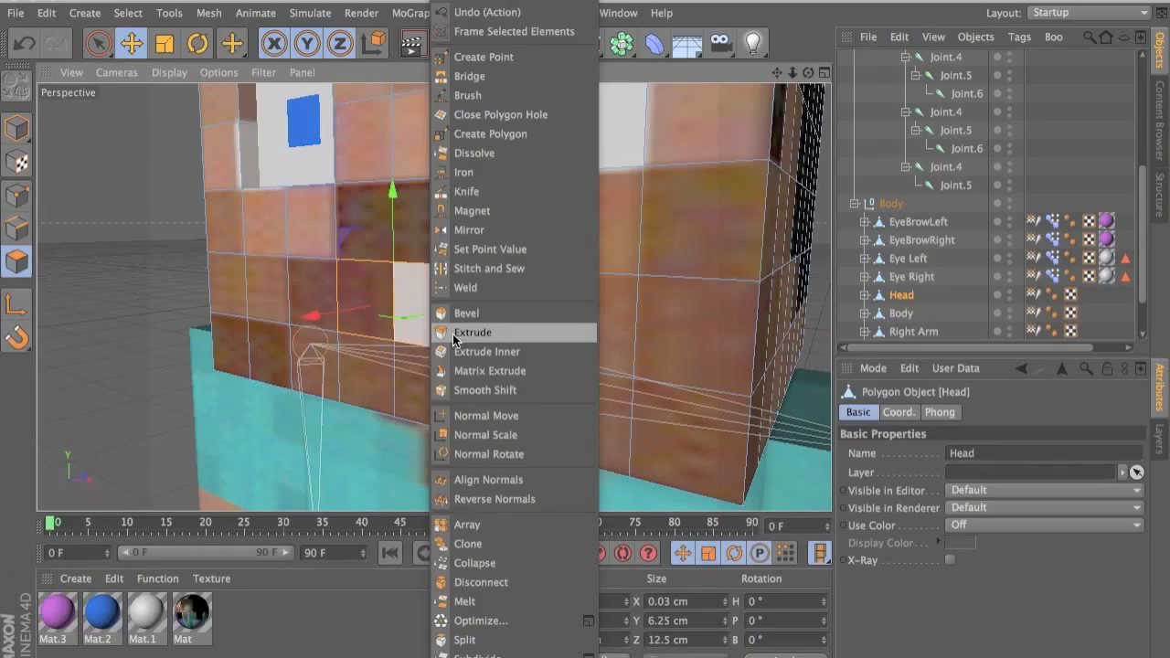
click(461, 335)
drag(438, 328, 584, 337)
alt+drag(478, 397, 528, 362)
key(Delete)
- Add a Plane primitive to the scene and frame it together with the character
scroll(528, 356, down, 6)
alt+middle_drag(579, 417, 583, 208)
drag(522, 43, 692, 163)
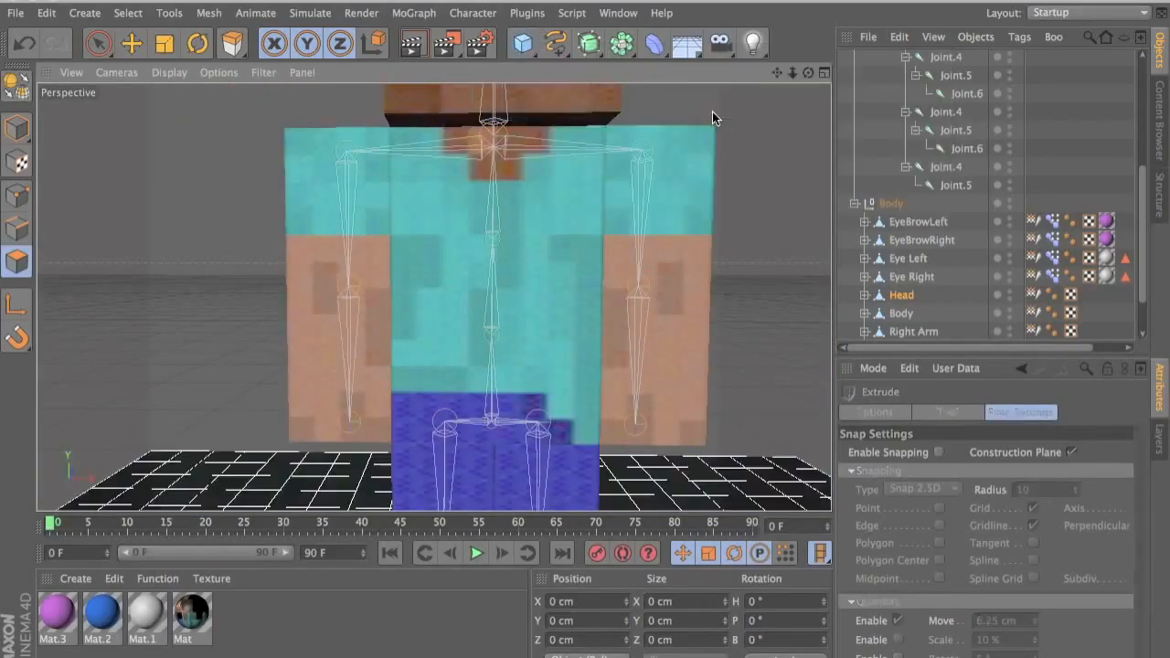
alt+drag(667, 231, 637, 415)
alt+right_drag(637, 415, 726, 457)
alt+middle_drag(699, 311, 554, 142)
alt+right_drag(554, 142, 611, 185)
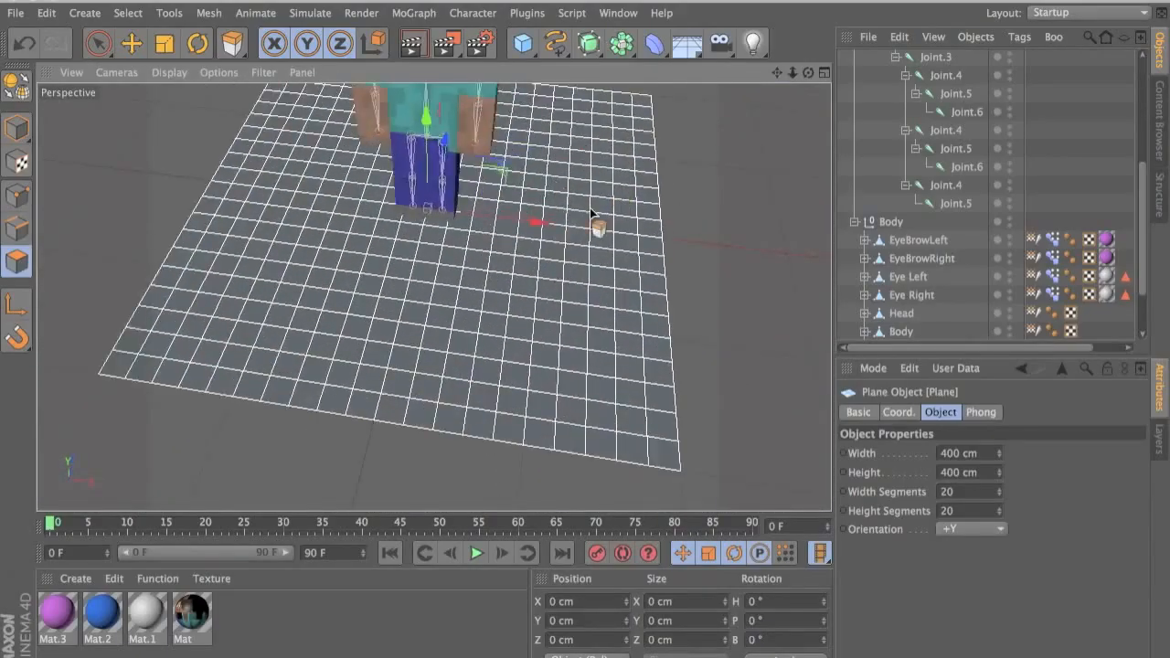
alt+middle_drag(576, 197, 613, 248)
- Set the plane's width to 12.5 cm, its height to 6.25 cm and its width segments to 1
click(900, 412)
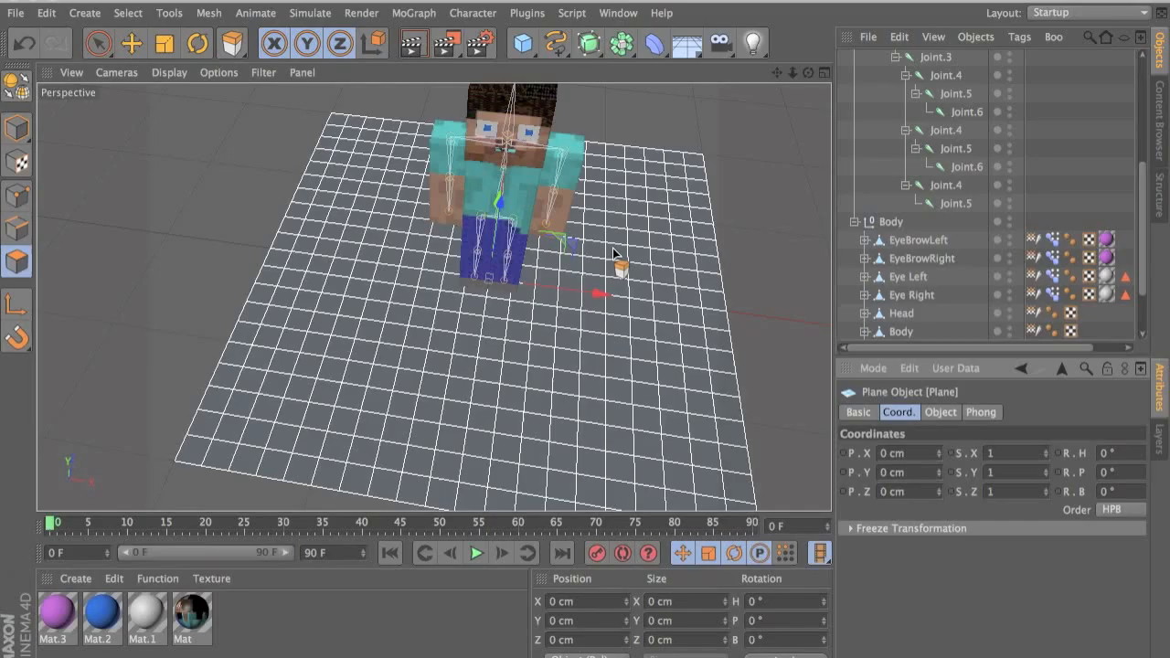
click(941, 412)
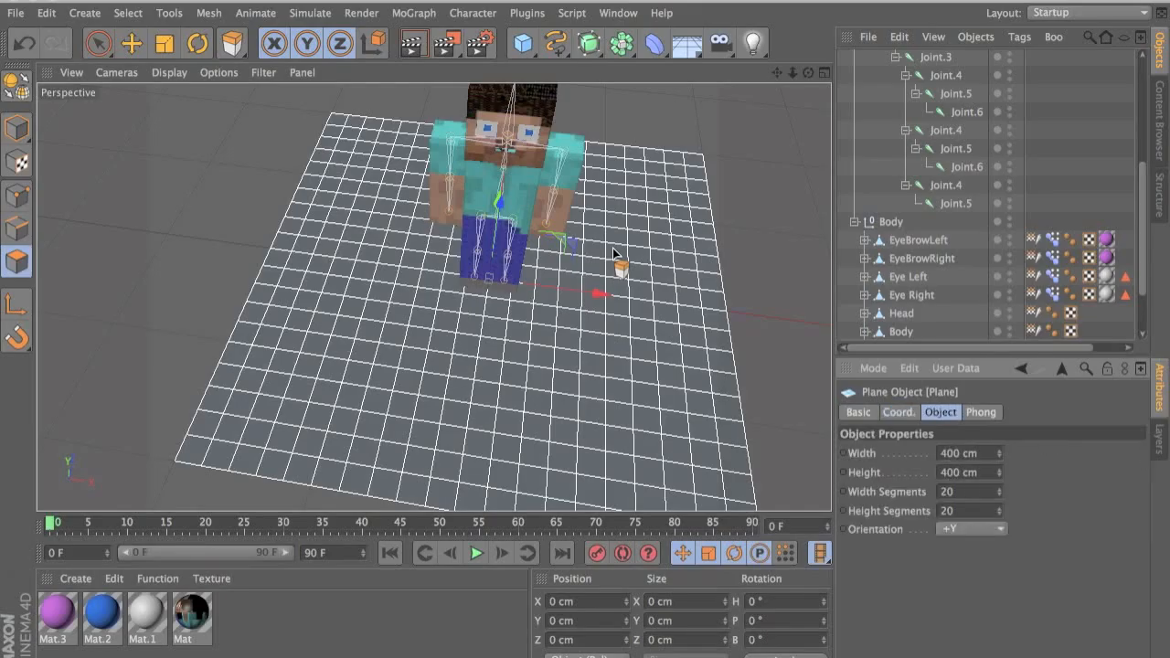
double_click(970, 454)
text(12.5)
key(Tab)
text(5)
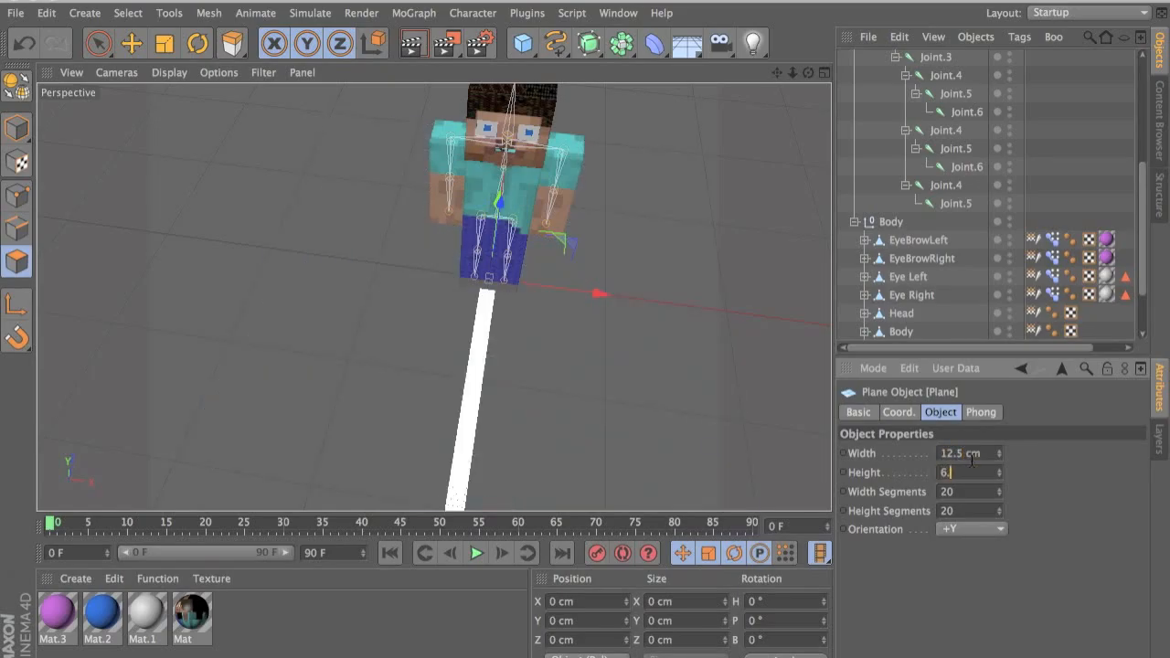
key(Tab)
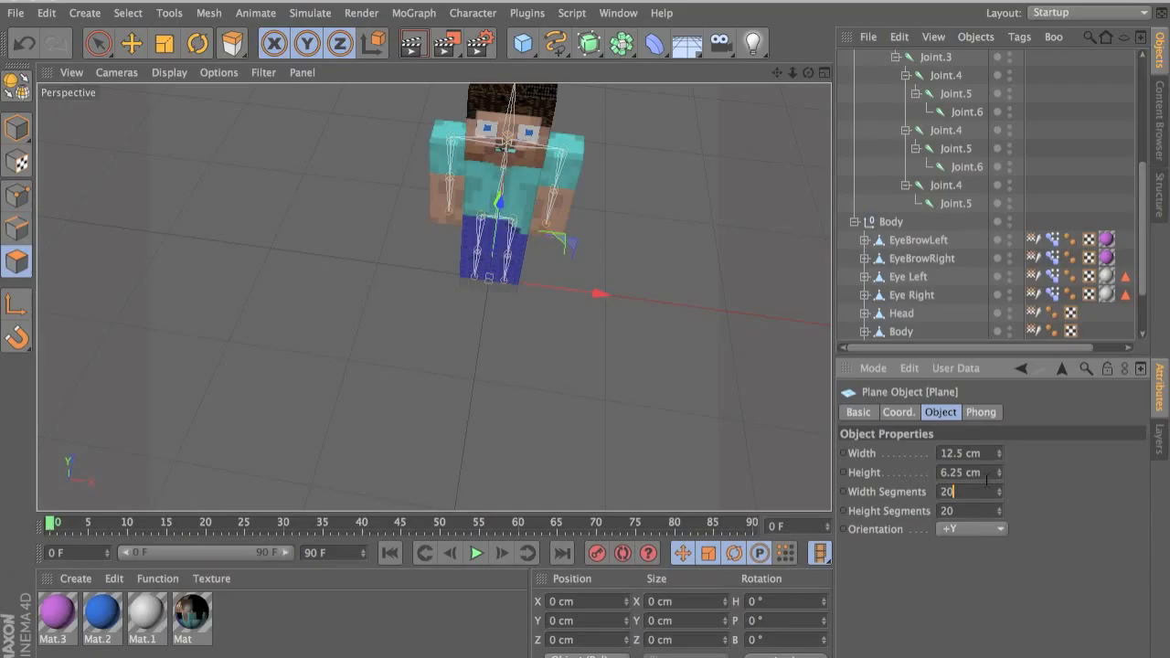
text(1)
key(Tab)
- Set the plane's pitch rotation to 90° so it stands upright
click(911, 413)
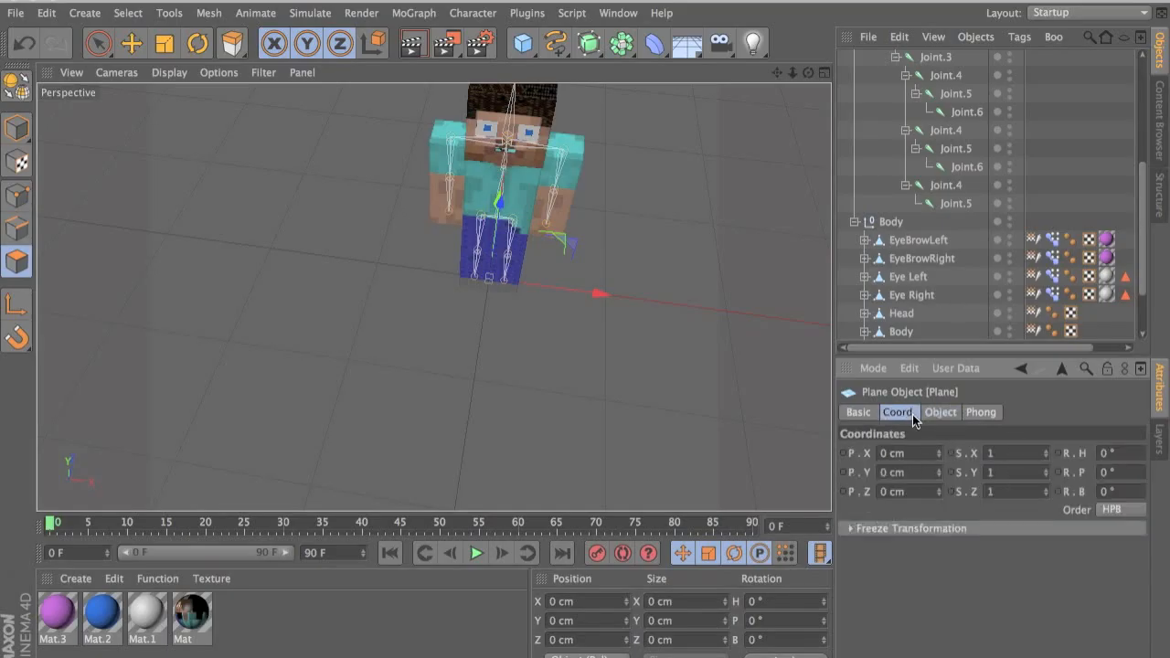
key(Tab)
text(90)
key(Return)
drag(477, 376, 492, 266)
key(ctrl+z)
- Move the plane up and forward to the front of the face near the mouth opening, at Y 156.25 cm and Z -25 cm
key(e)
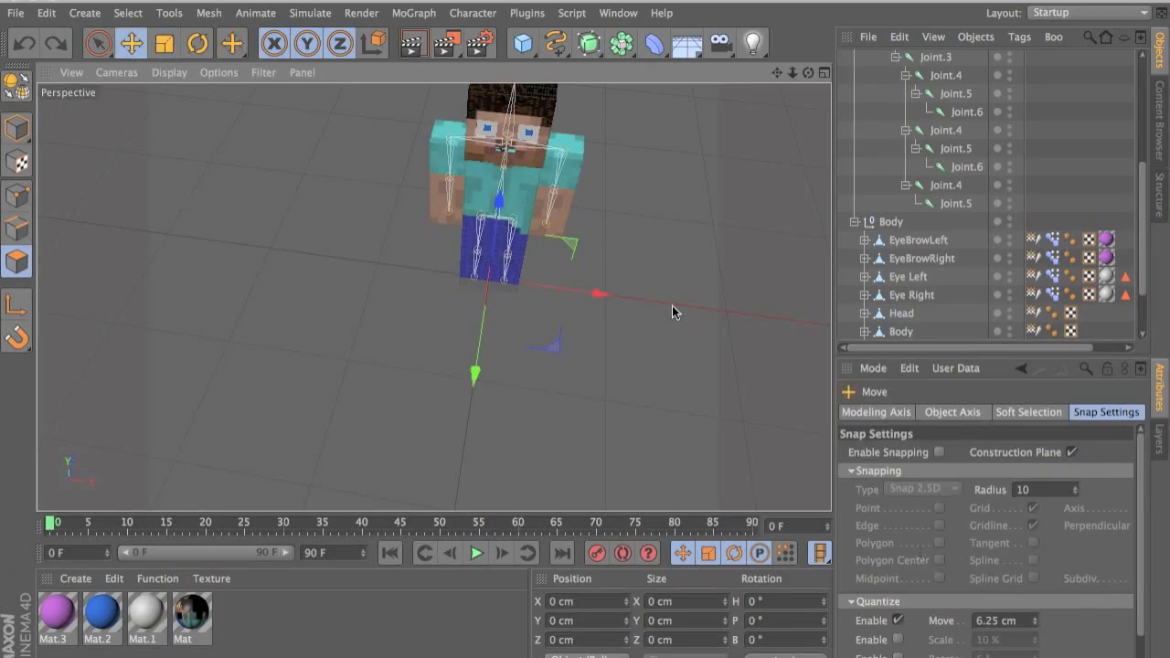
drag(506, 258, 586, 339)
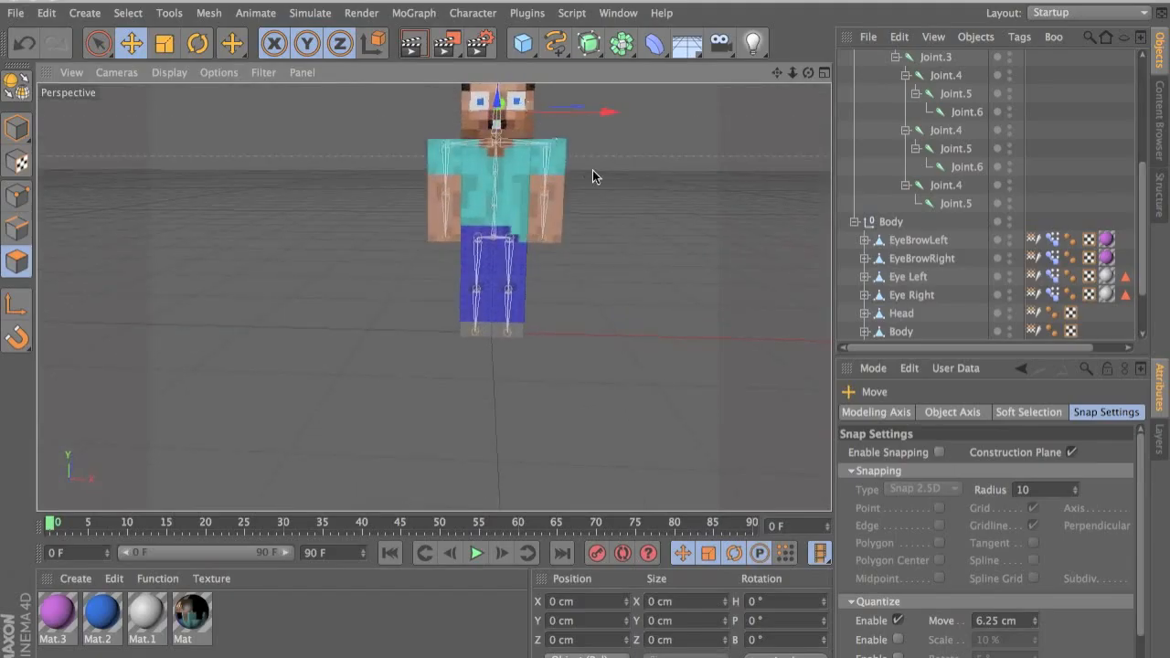
scroll(591, 172, up, 10)
scroll(591, 172, down, 3)
scroll(590, 171, down, 3)
alt+middle_drag(417, 221, 842, 422)
scroll(485, 388, down, 6)
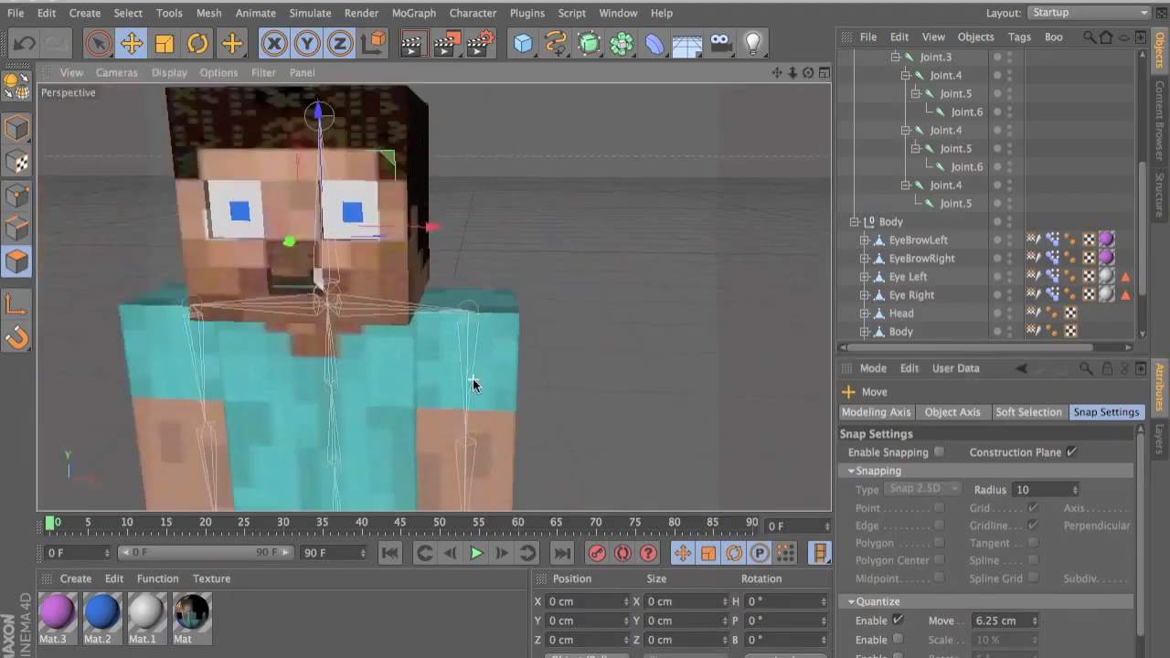
drag(308, 311, 315, 305)
drag(339, 206, 342, 224)
scroll(418, 305, up, 6)
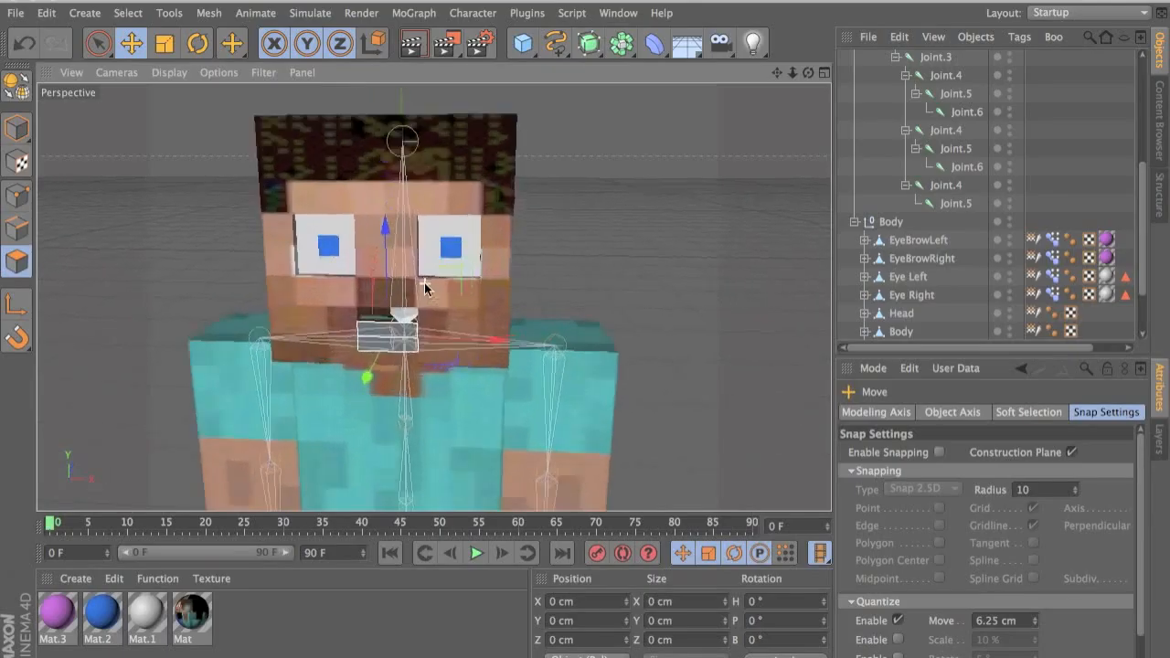
alt+middle_drag(419, 313, 492, 249)
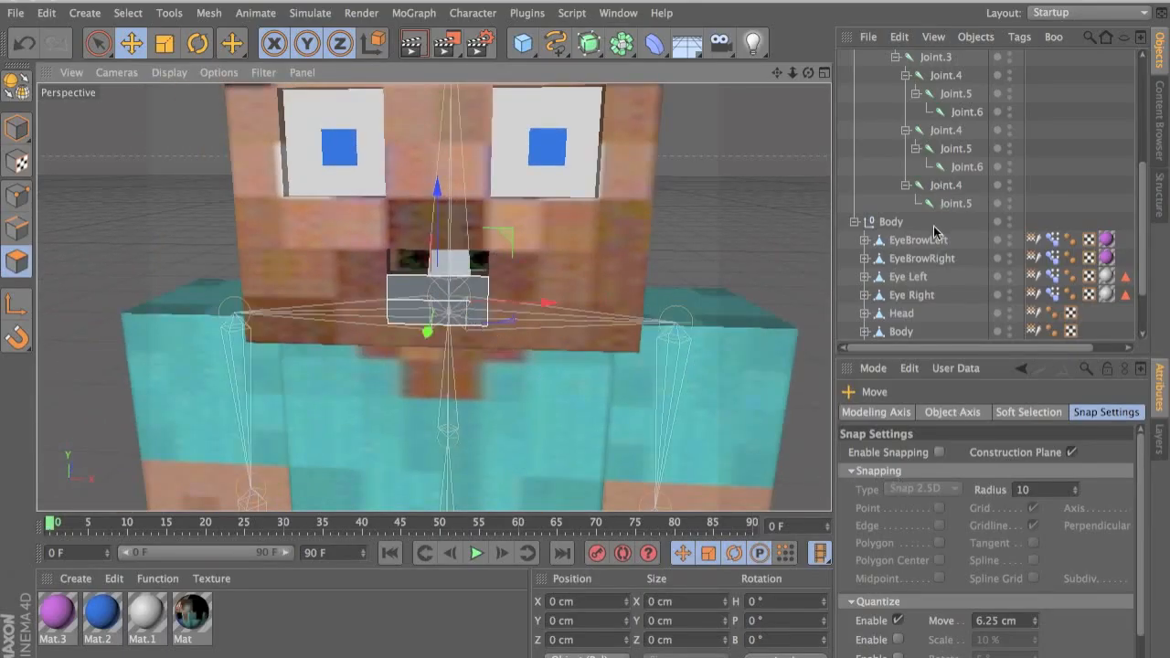
- Collapse the Control group and set the Plane's Y position to 159.312 cm to line it up with the mouth opening
scroll(950, 139, up, 5)
click(855, 96)
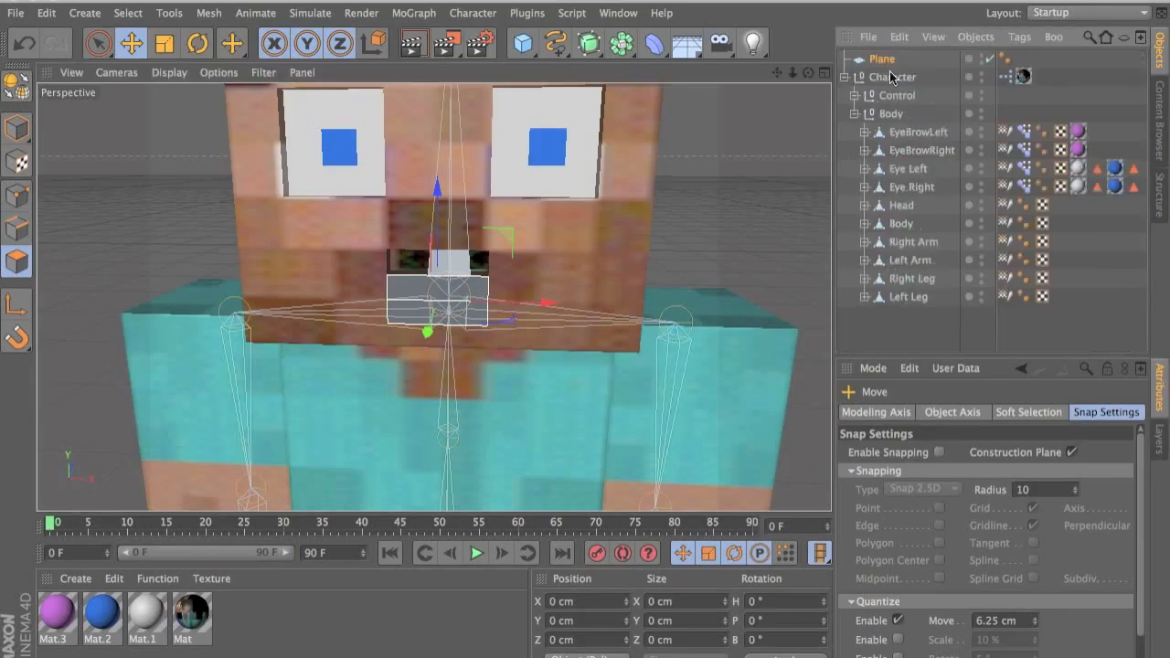
click(900, 62)
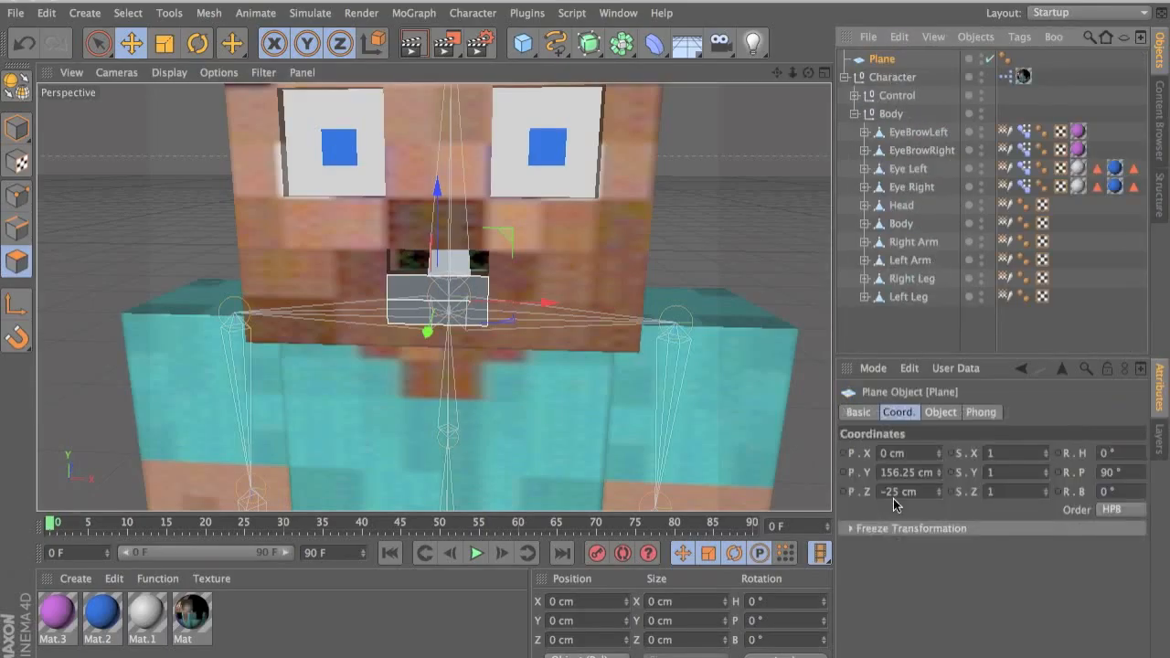
double_click(911, 476)
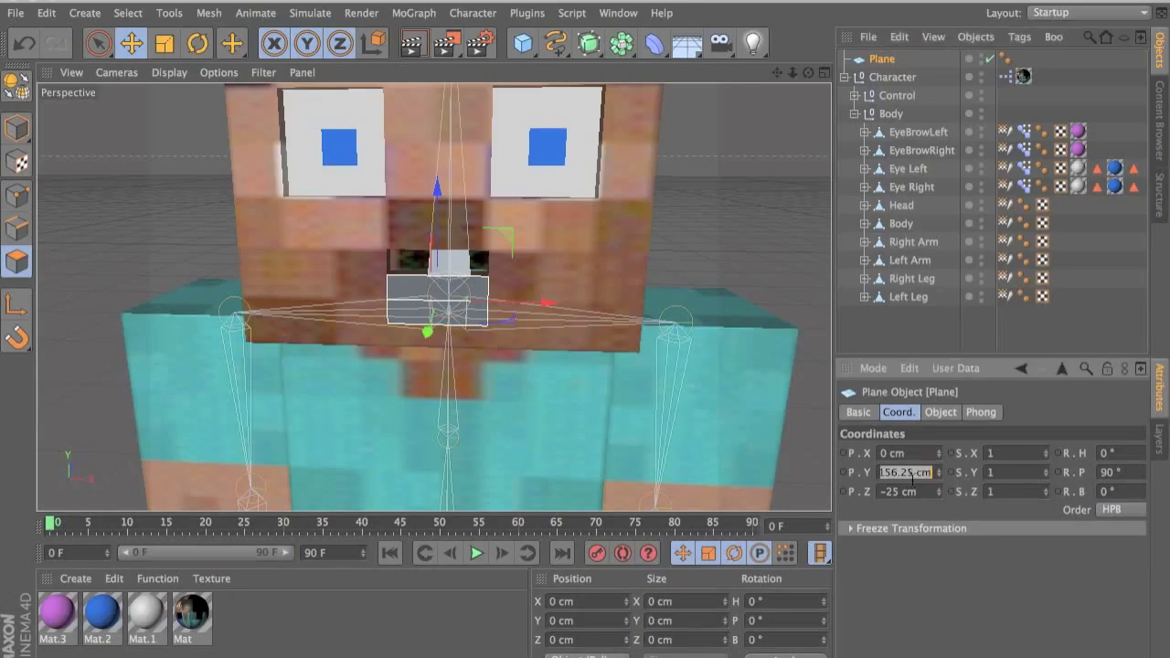
click(911, 473)
key(BackSpace)
key(BackSpace)
text(45)
key(Return)
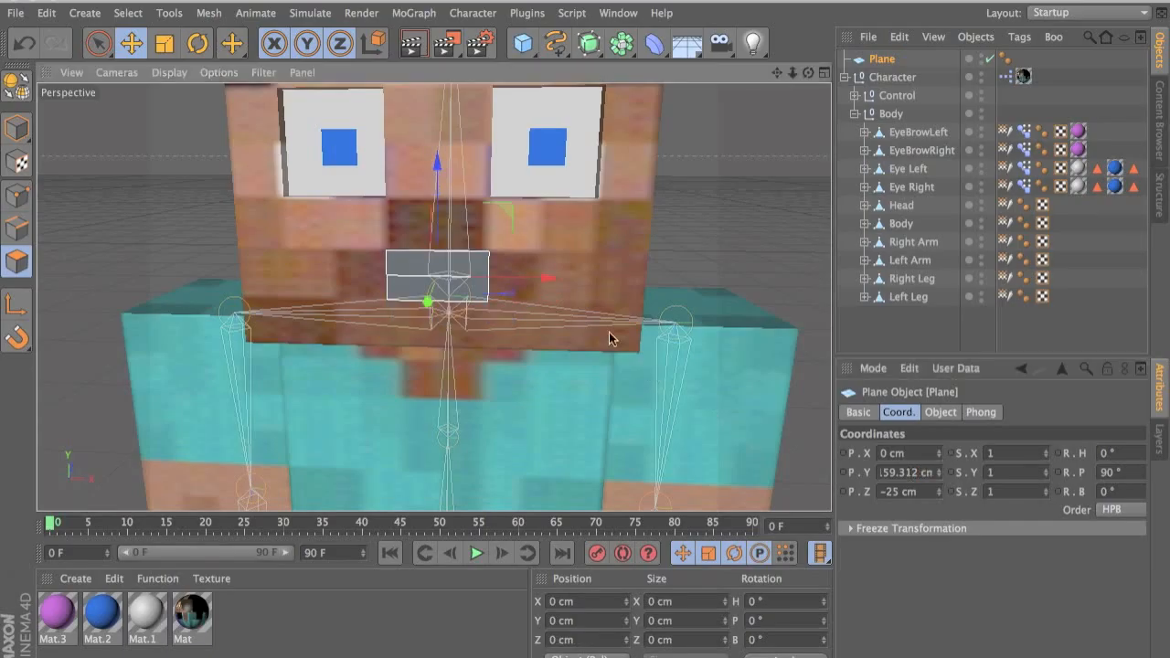
- Disable movement quantizing for the Move tool and push the plane slightly back into the mouth opening
alt+drag(545, 317, 423, 325)
drag(394, 280, 439, 271)
scroll(540, 274, up, 5)
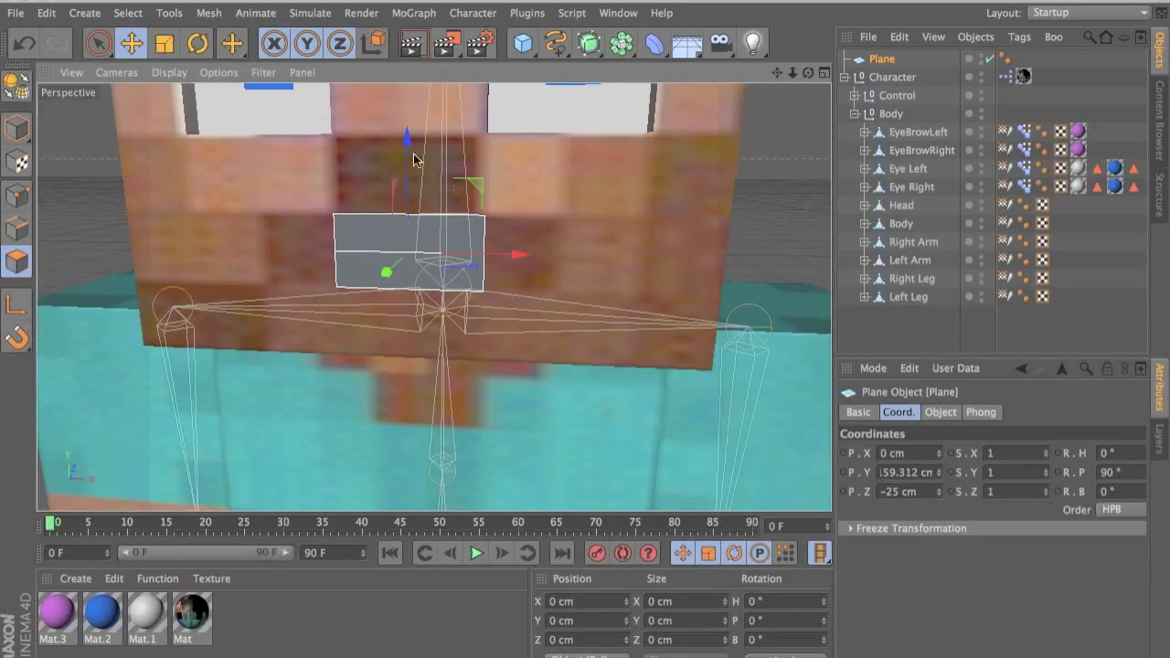
click(131, 46)
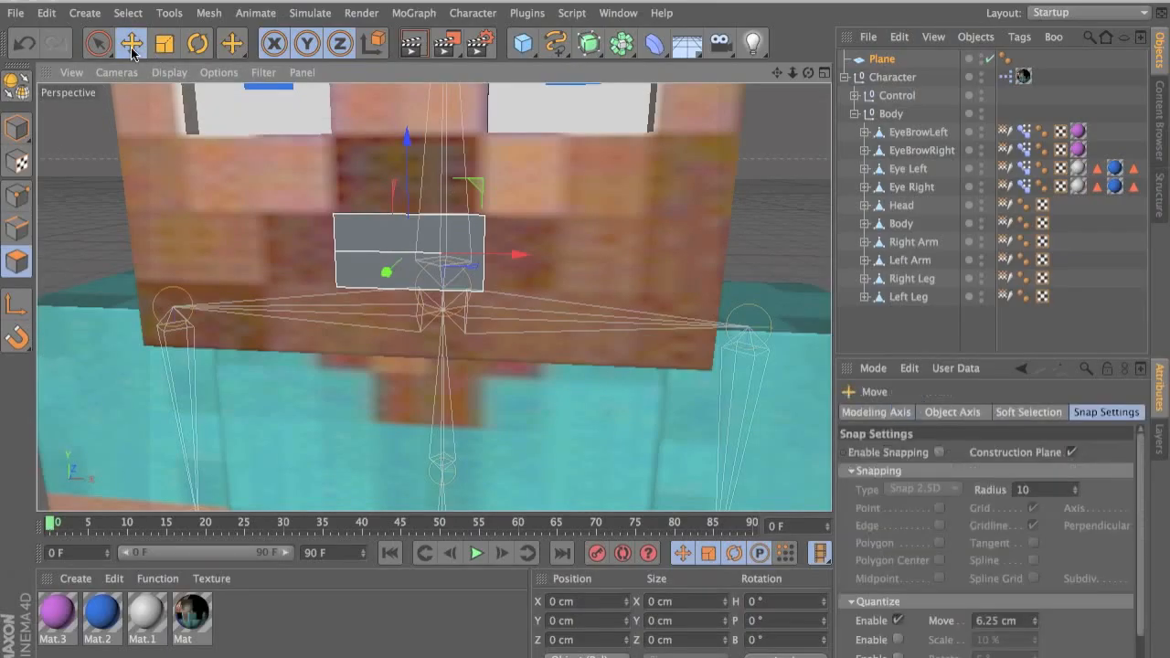
click(898, 620)
drag(388, 276, 399, 279)
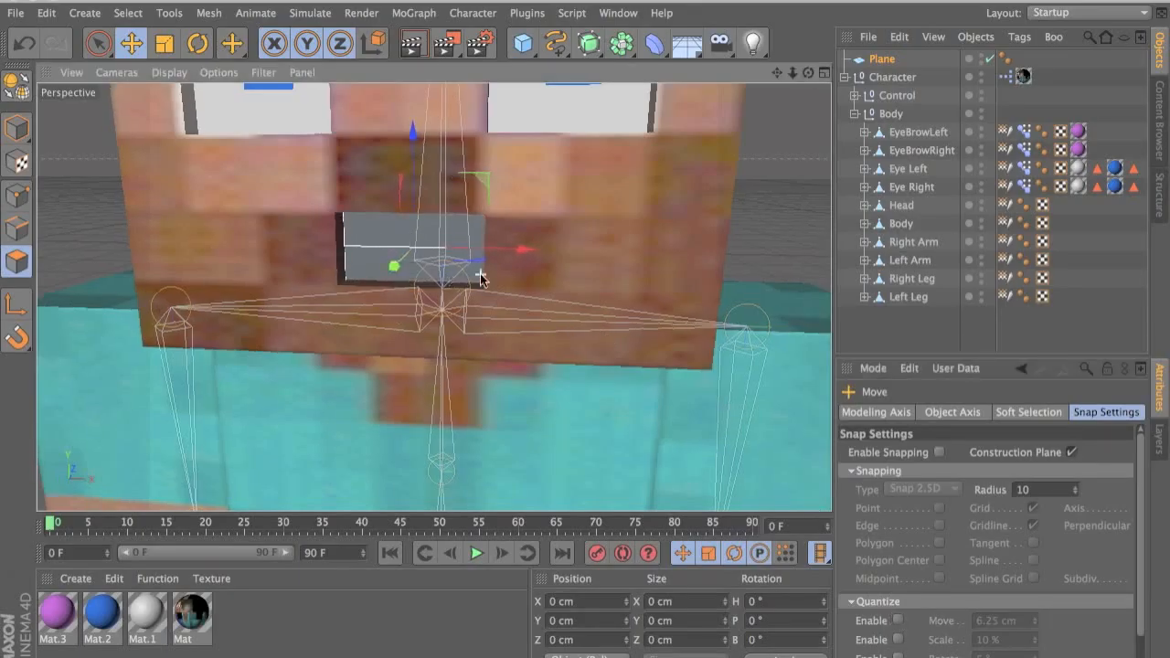
scroll(533, 247, up, 6)
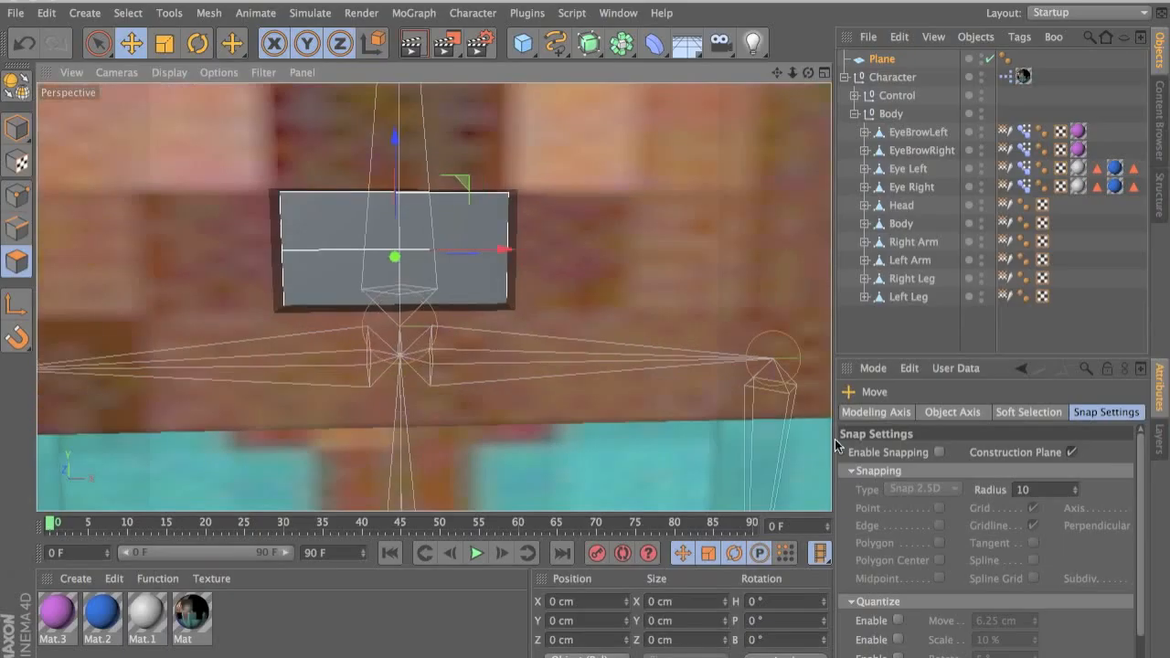
- Create a new material with Specular disabled and an orange color (RGB 218, 109, 0) from the Enhanced Color Table
double_click(145, 590)
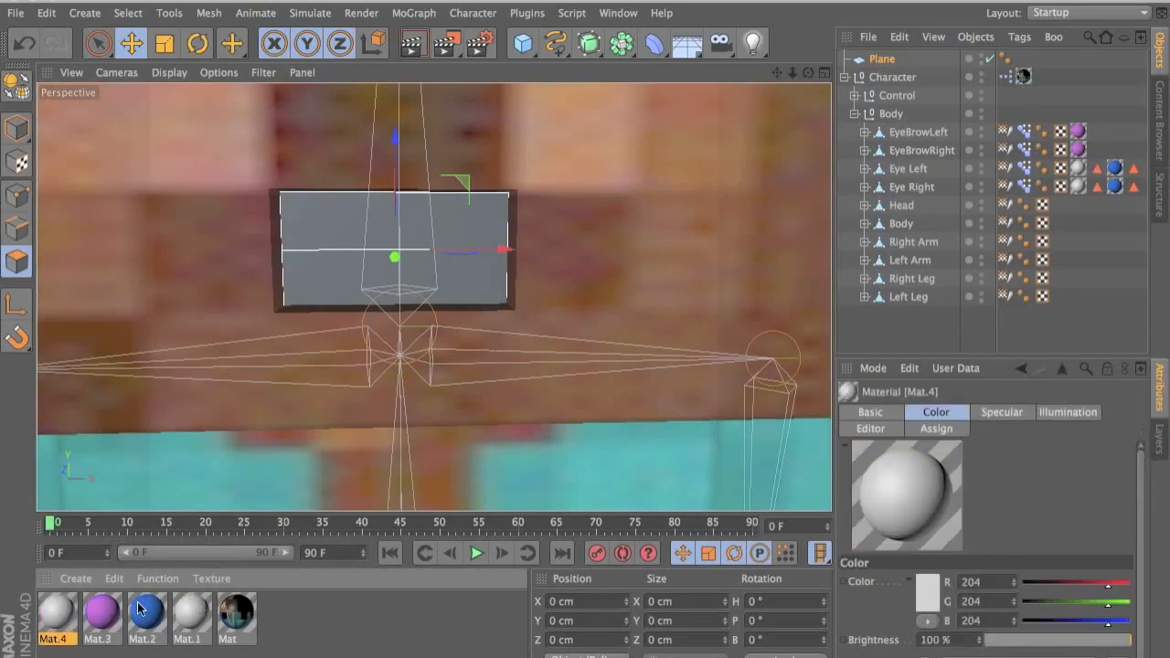
double_click(71, 611)
click(352, 456)
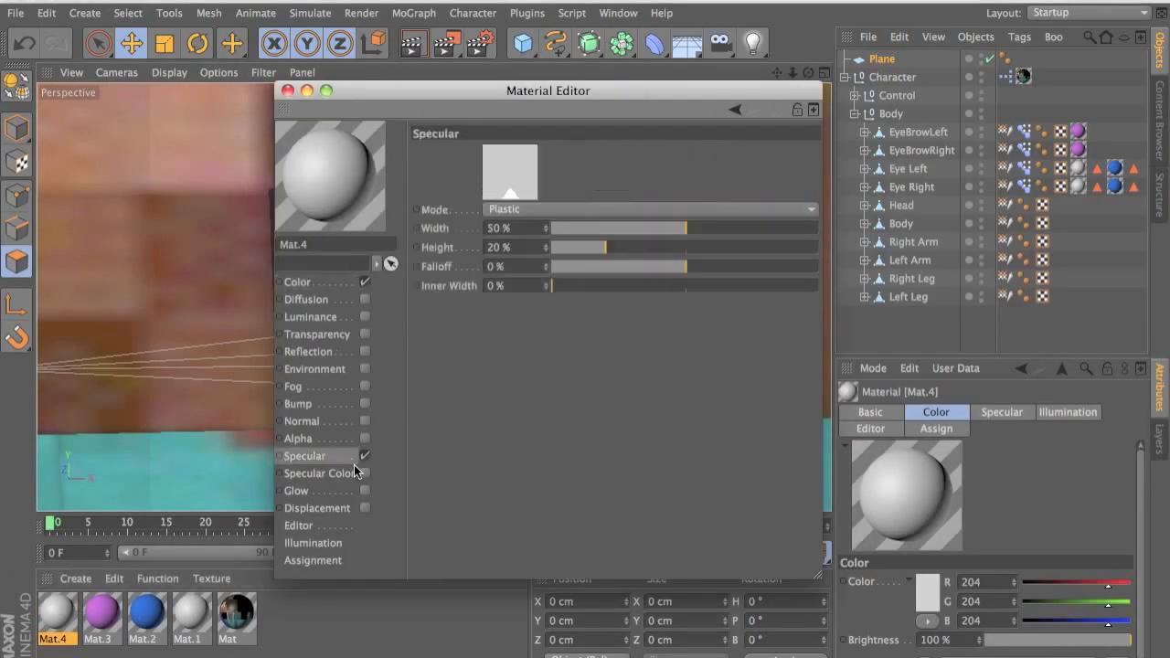
click(365, 456)
click(320, 287)
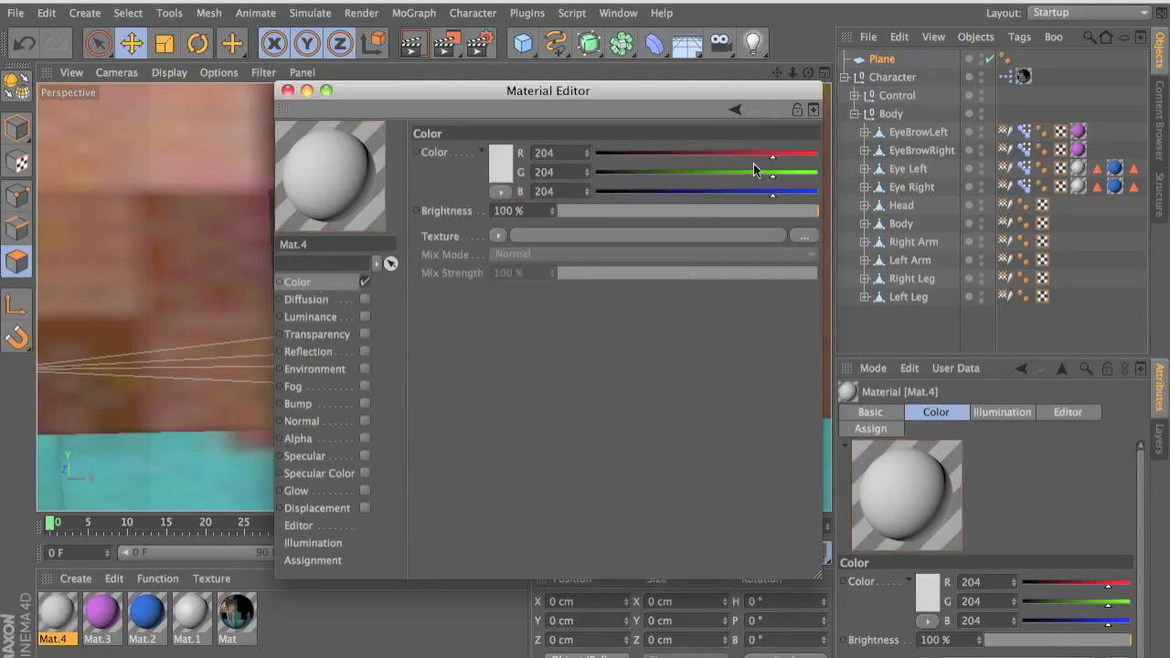
click(500, 192)
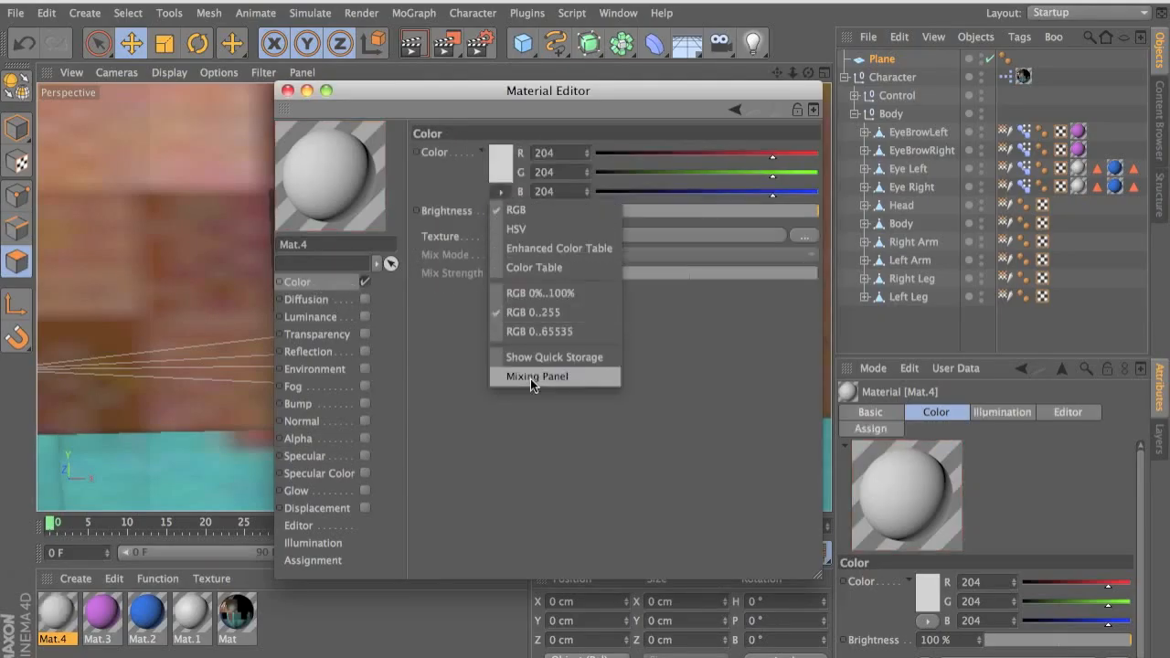
click(542, 248)
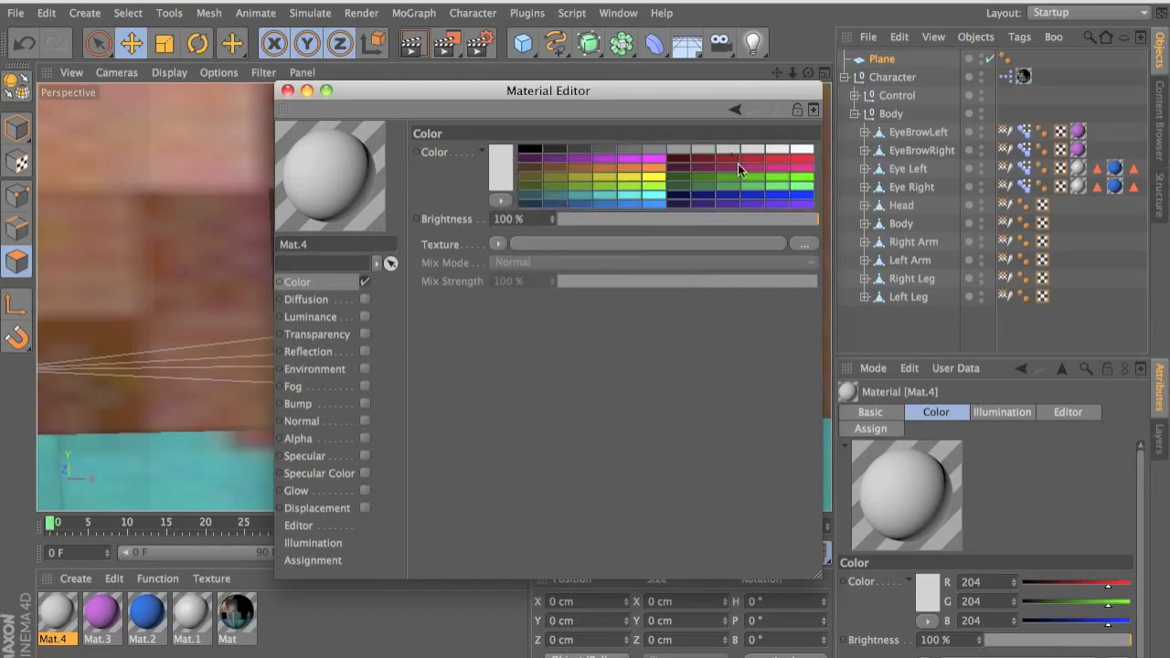
click(640, 170)
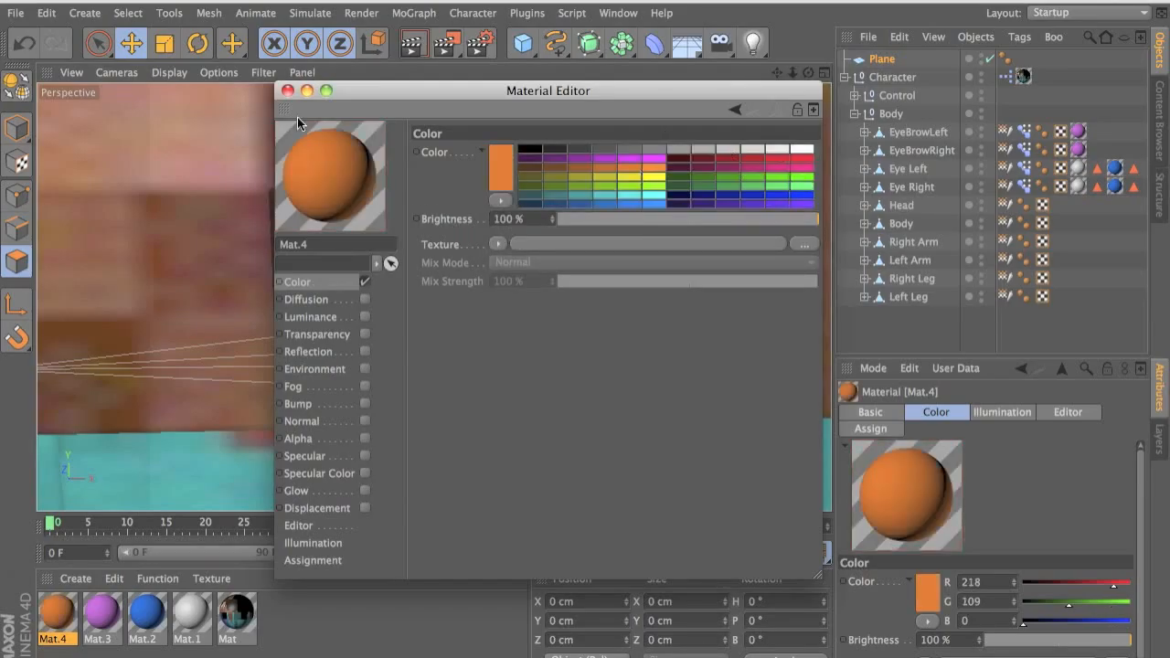
click(287, 92)
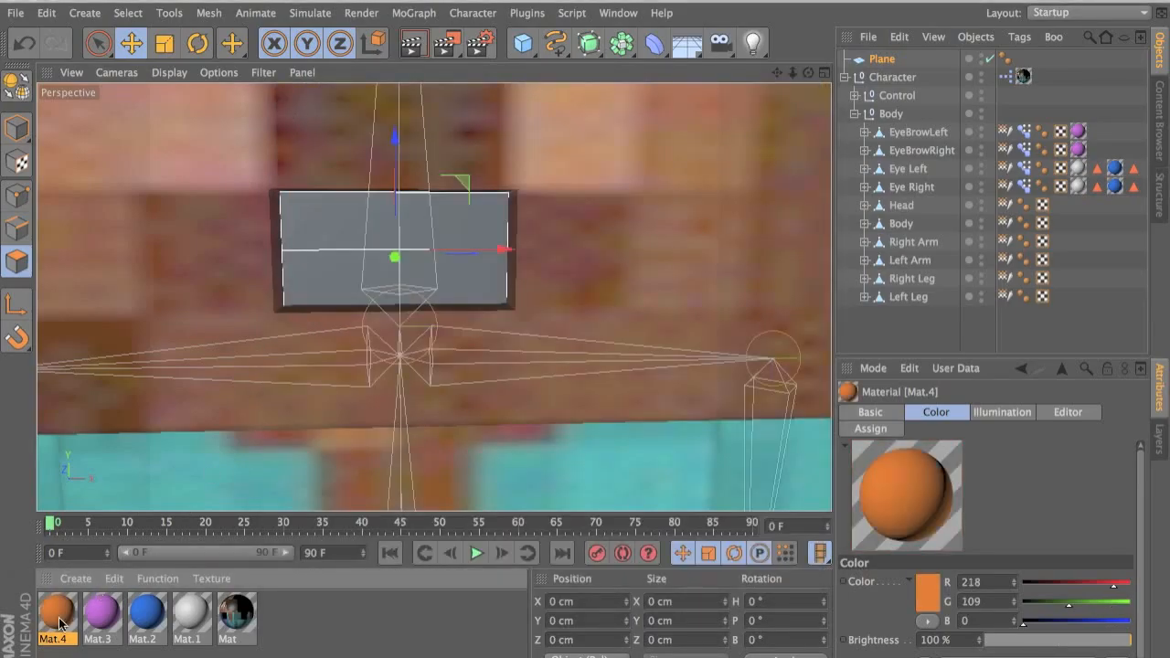
- Apply the orange material to the plane in the mouth opening and check it up close
drag(61, 615, 366, 265)
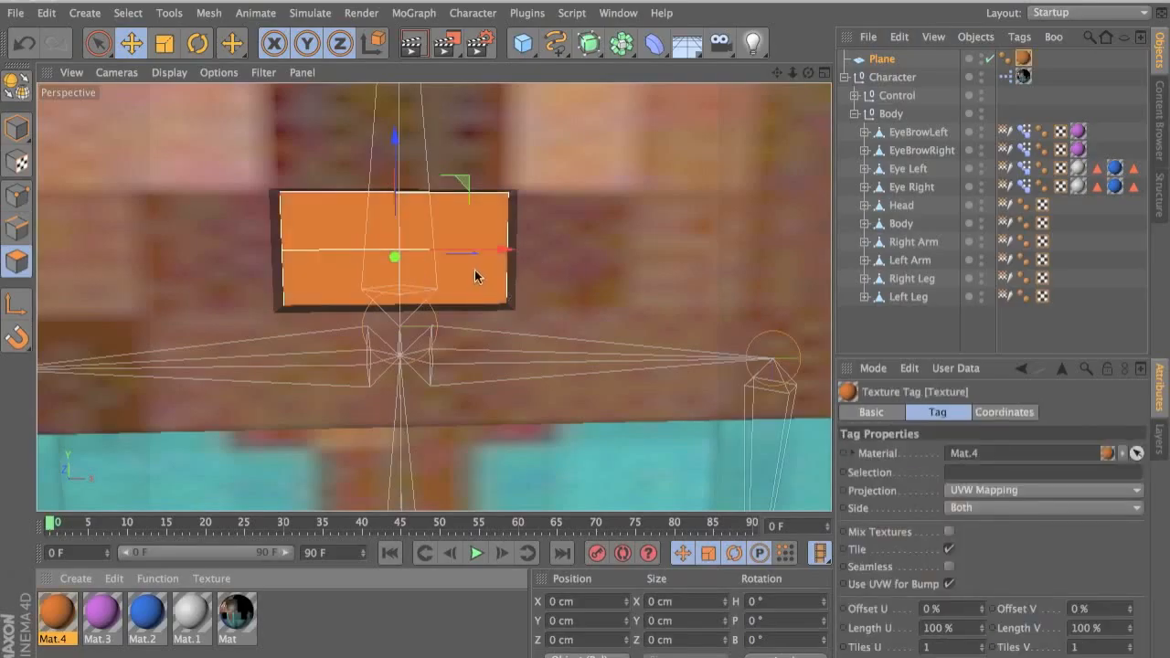
scroll(475, 270, down, 5)
scroll(474, 271, up, 7)
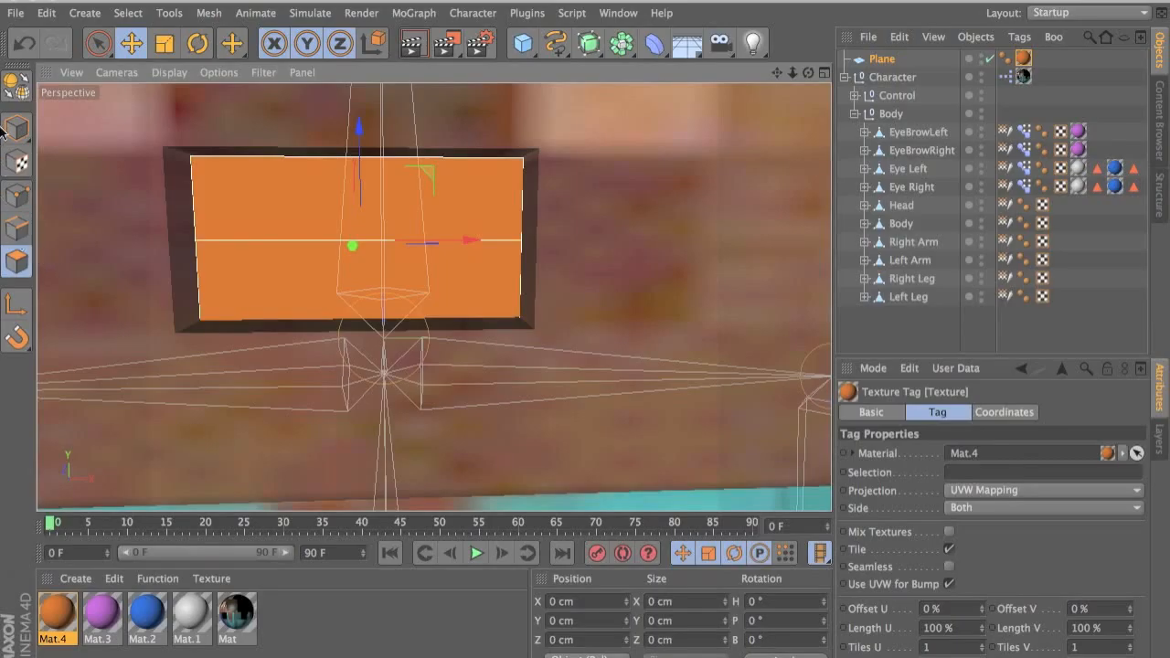
- Add a point-based Pose Morph to the Plane and rename its pose as Mouth
click(16, 86)
click(473, 13)
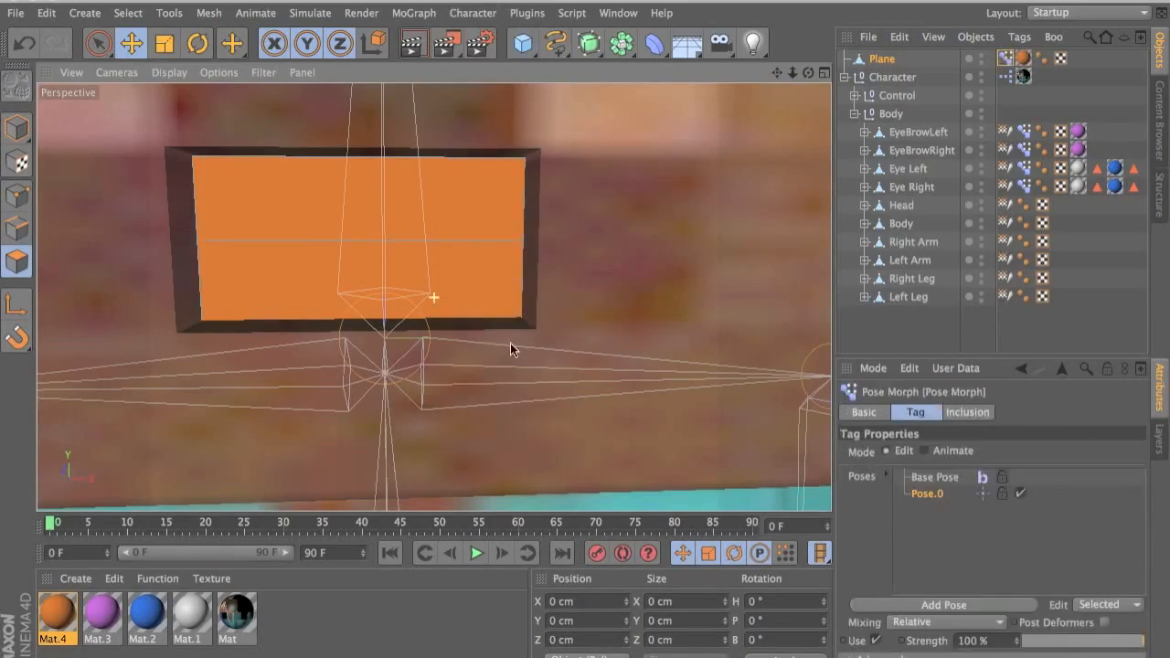
alt+drag(510, 349, 639, 355)
click(933, 495)
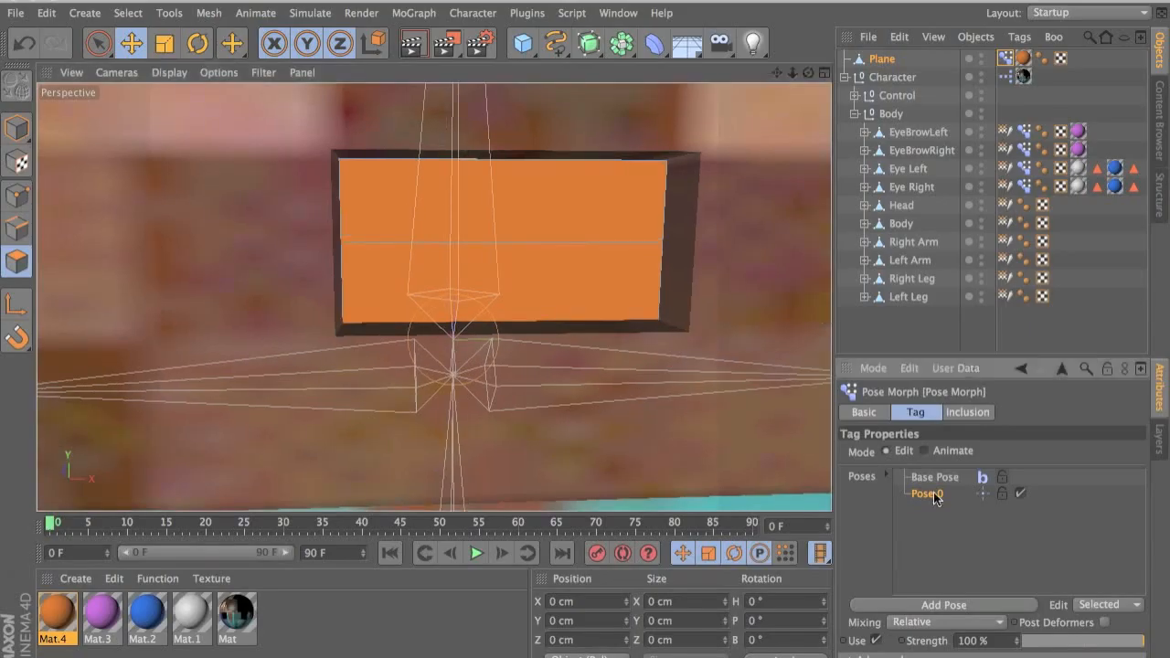
double_click(933, 494)
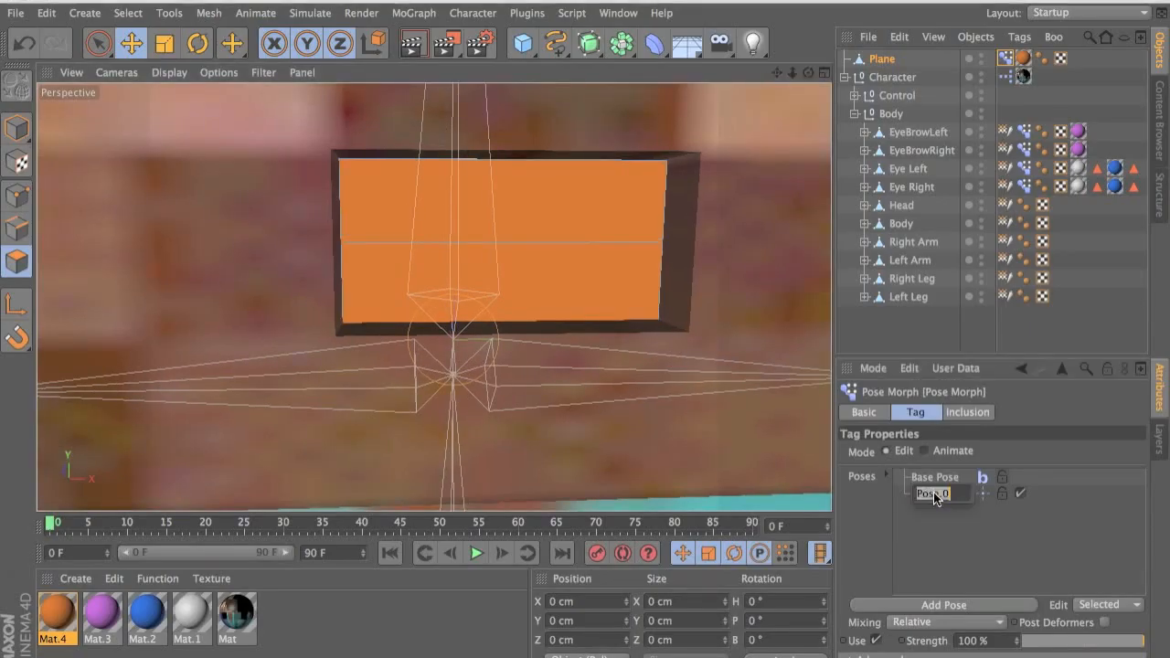
text(Mouth)
key(Return)
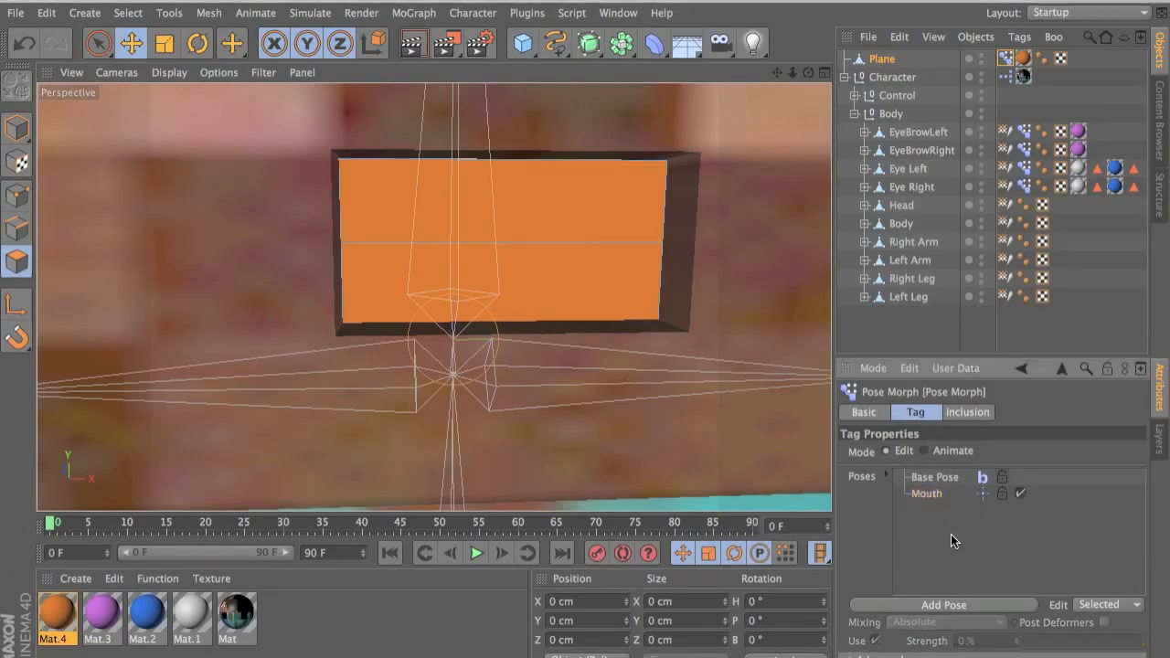
- With the Mouth pose active, disconnect the plane's upper polygon with Preserve Groups enabled
click(928, 494)
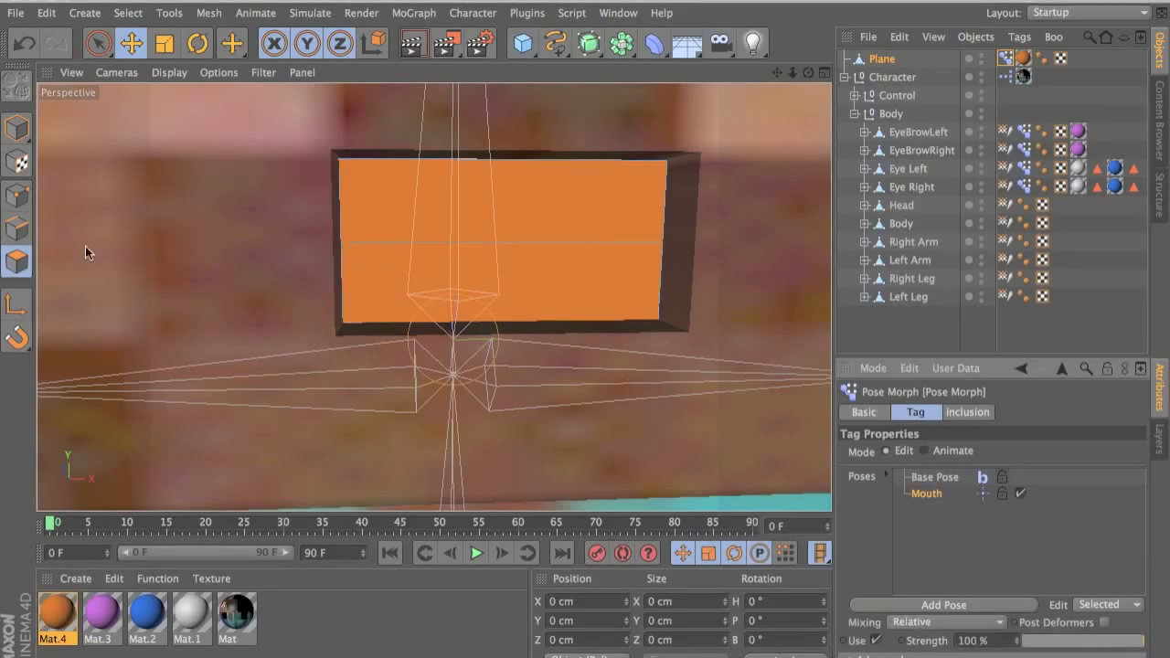
click(15, 256)
click(459, 225)
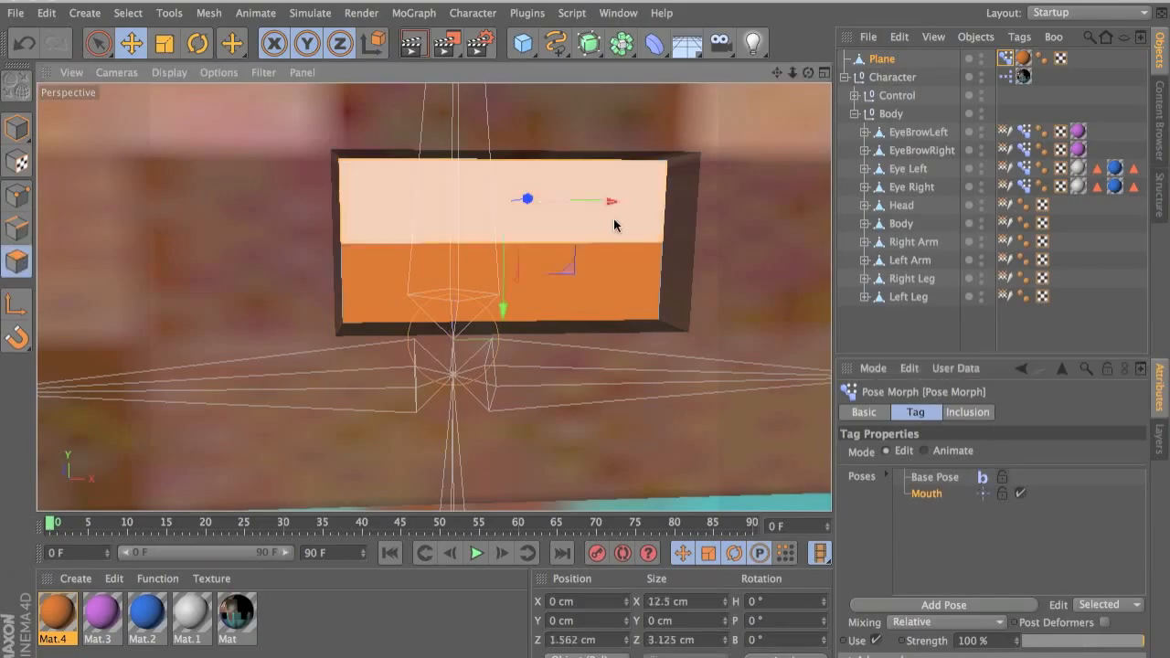
right_click(602, 233)
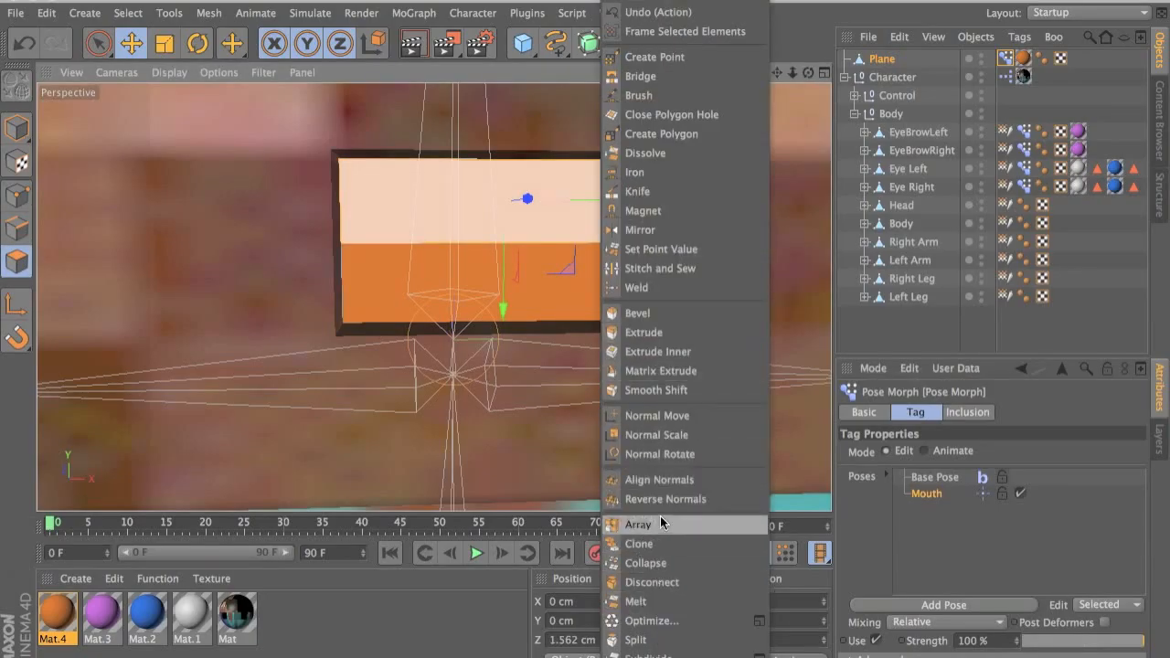
click(677, 583)
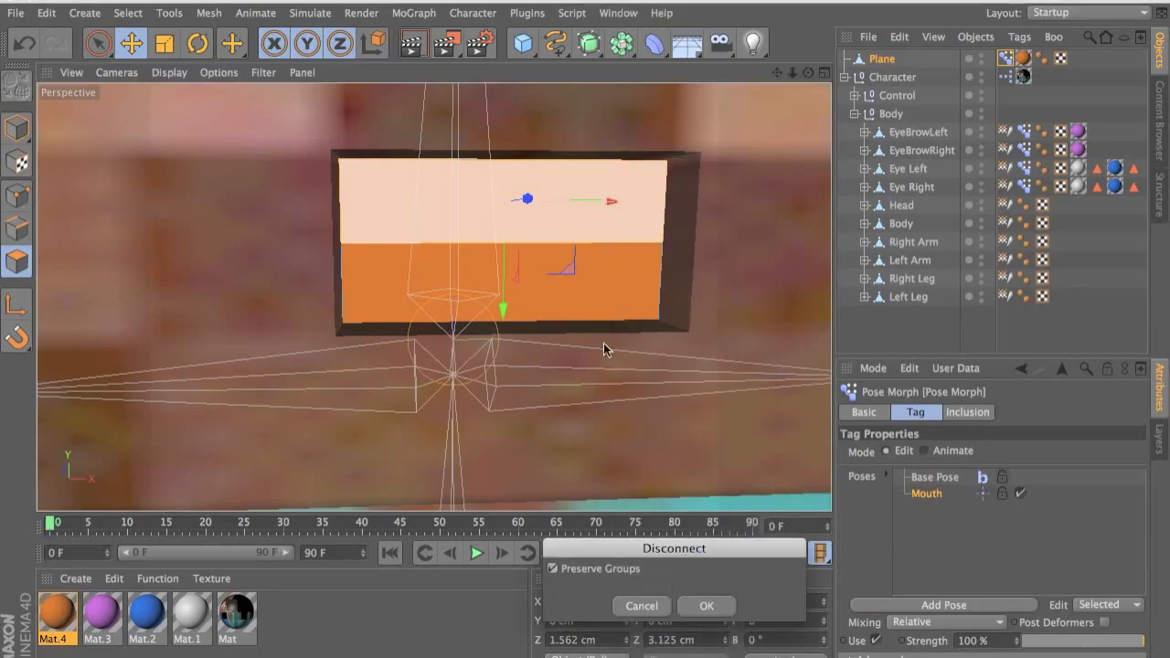
click(719, 605)
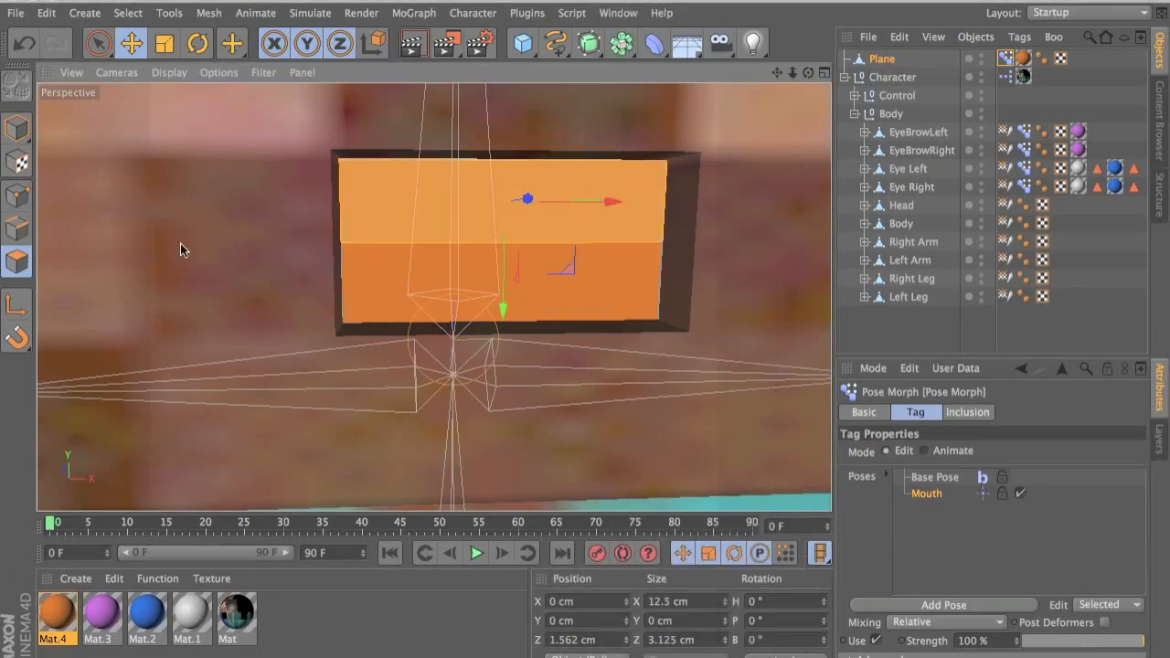
- Flatten the plane's upper polygon against the mouth's upper edge by setting its Z position to 3.125 cm and Z size to 0
double_click(600, 640)
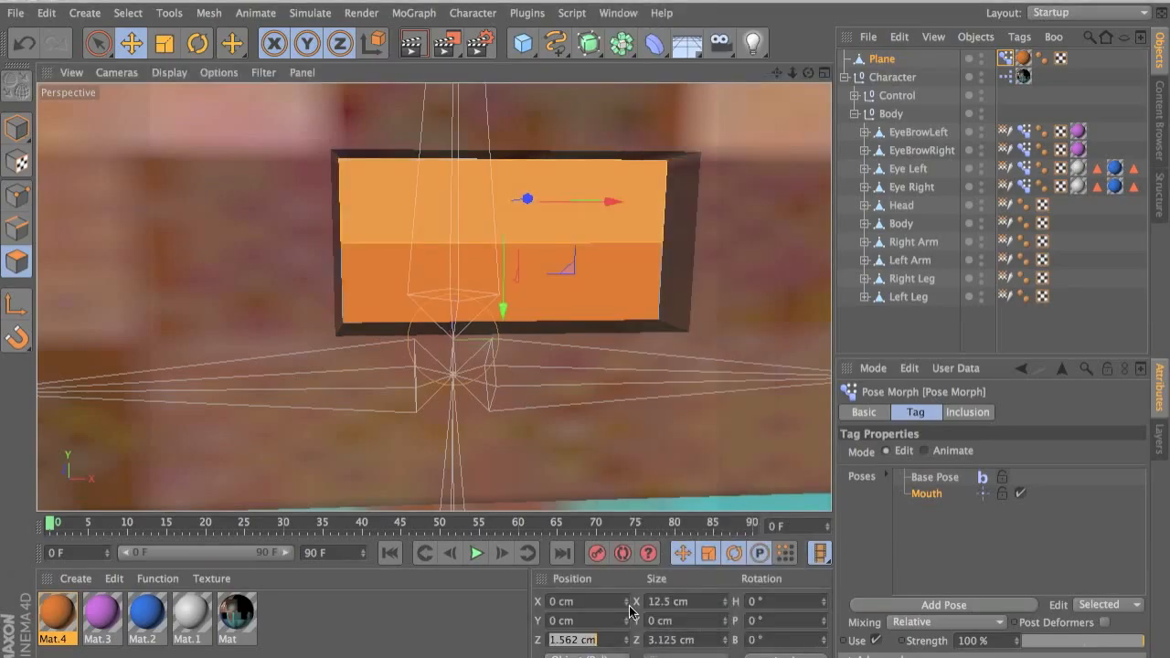
click(164, 43)
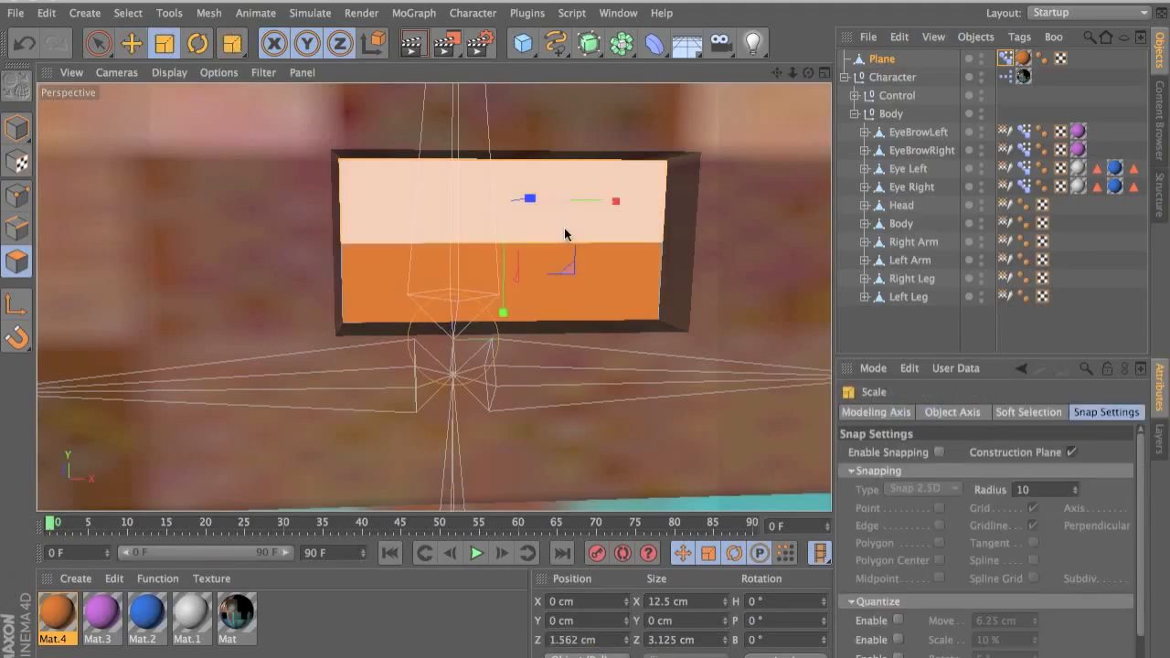
double_click(609, 632)
text(5)
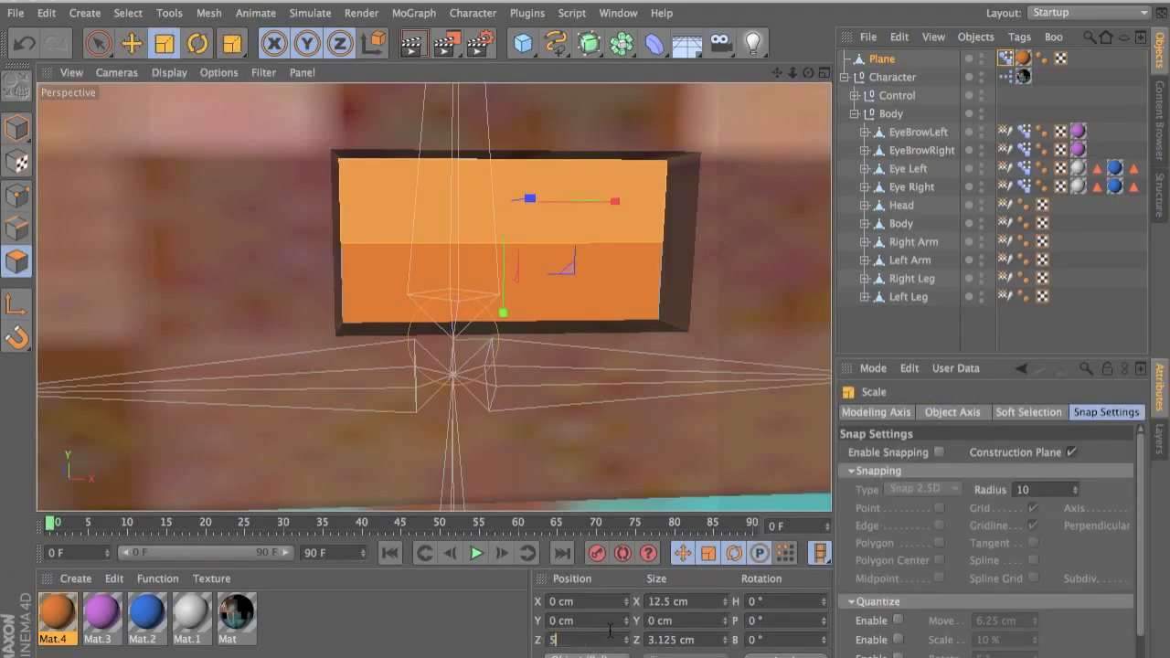
text(.125)
key(Return)
double_click(686, 643)
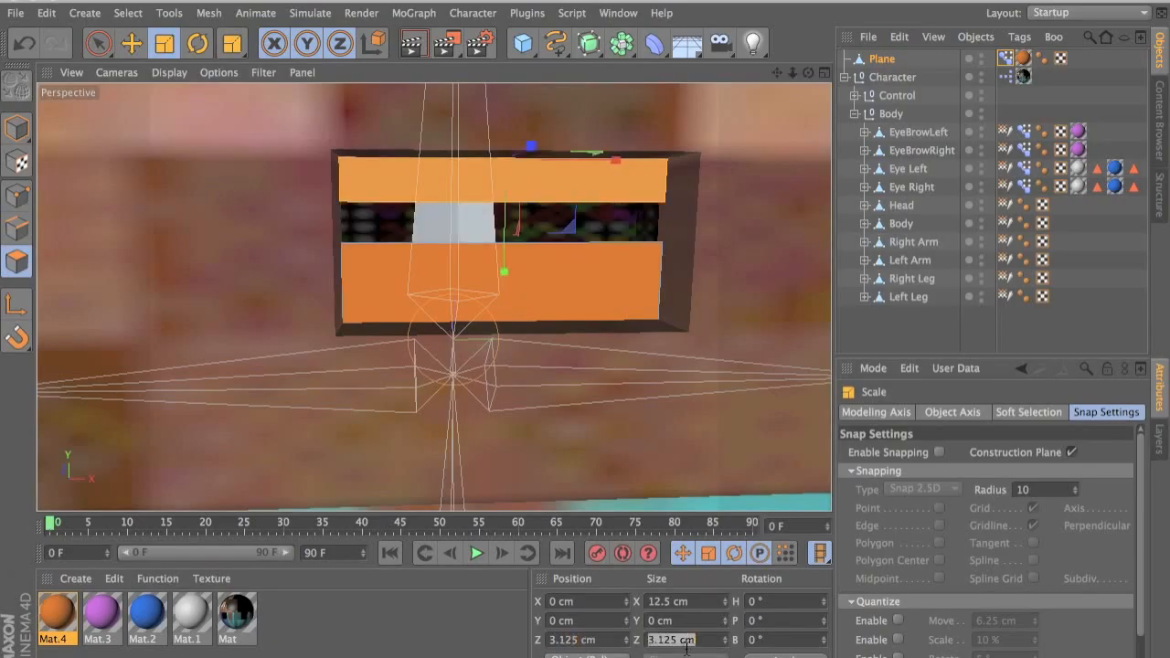
text(0)
key(Return)
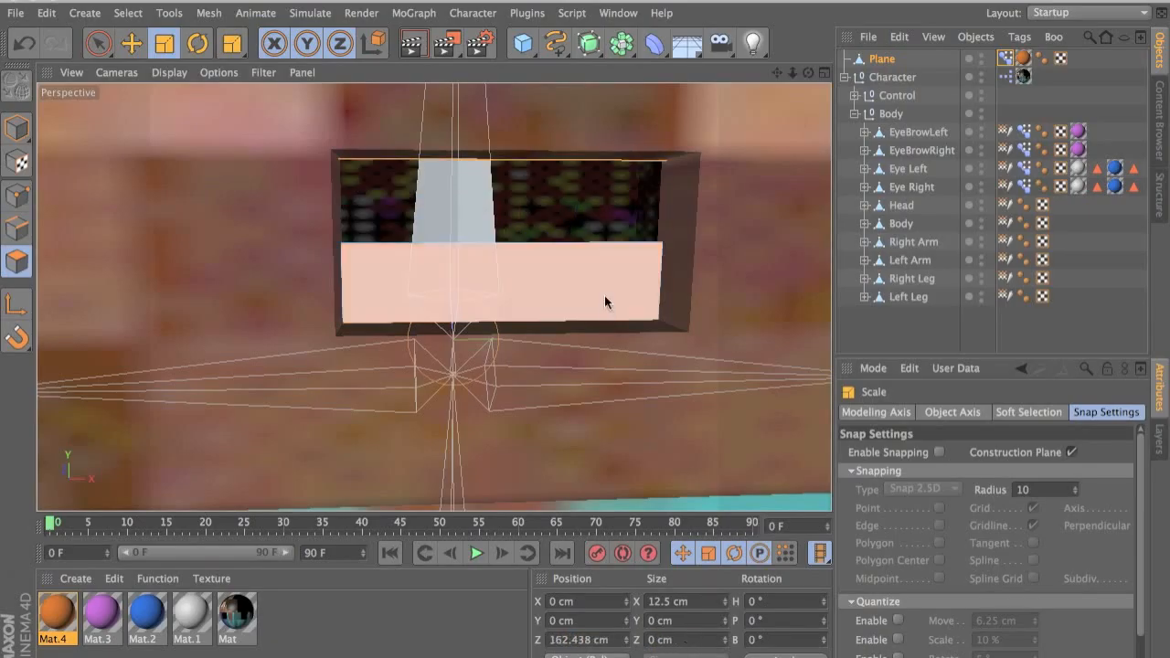
- Flatten the plane's lower polygon against the mouth's lower edge by setting its Z position to -3.125 cm and Z size to 0
click(607, 302)
double_click(591, 638)
text(-3)
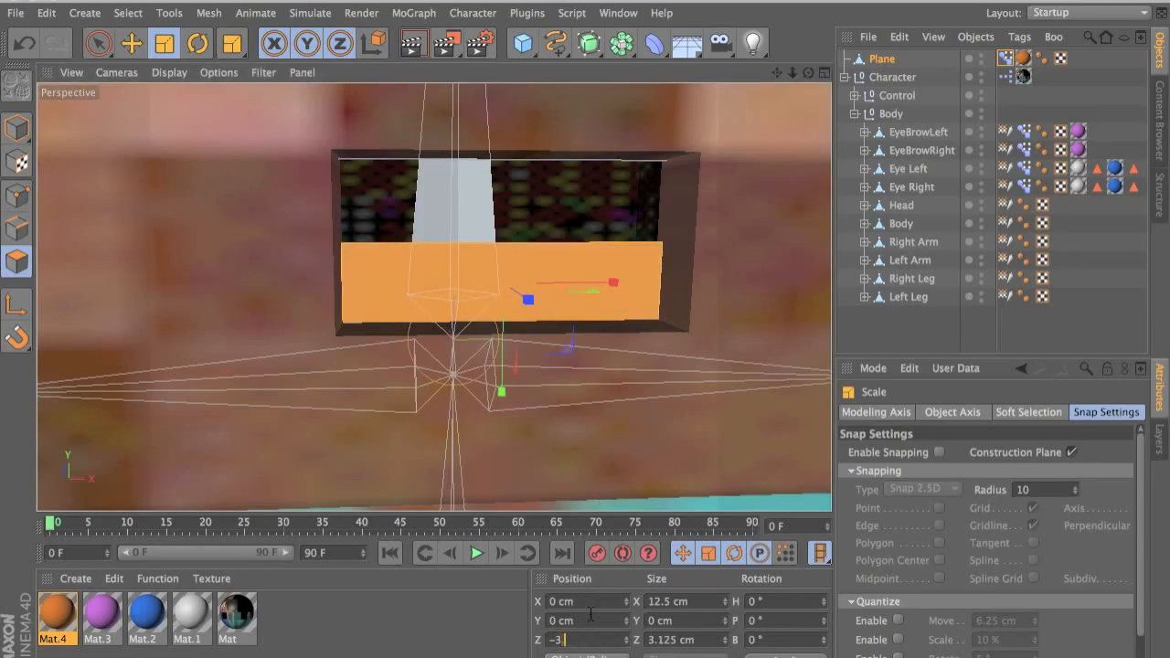
double_click(660, 645)
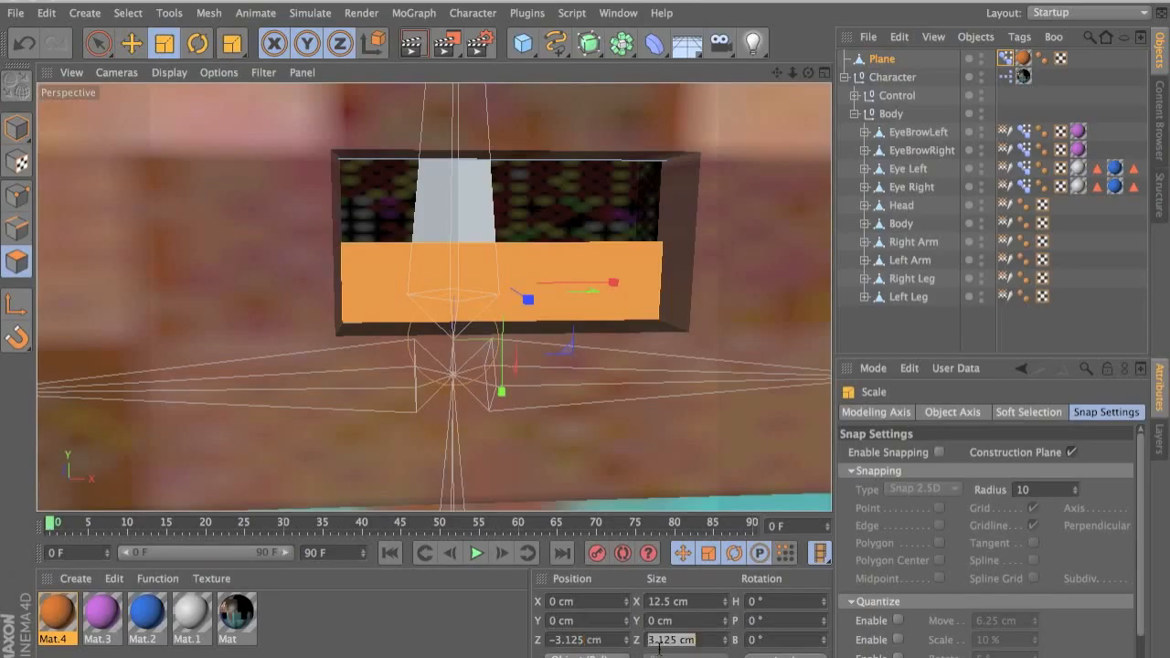
text(0)
key(Return)
alt+drag(637, 486, 590, 373)
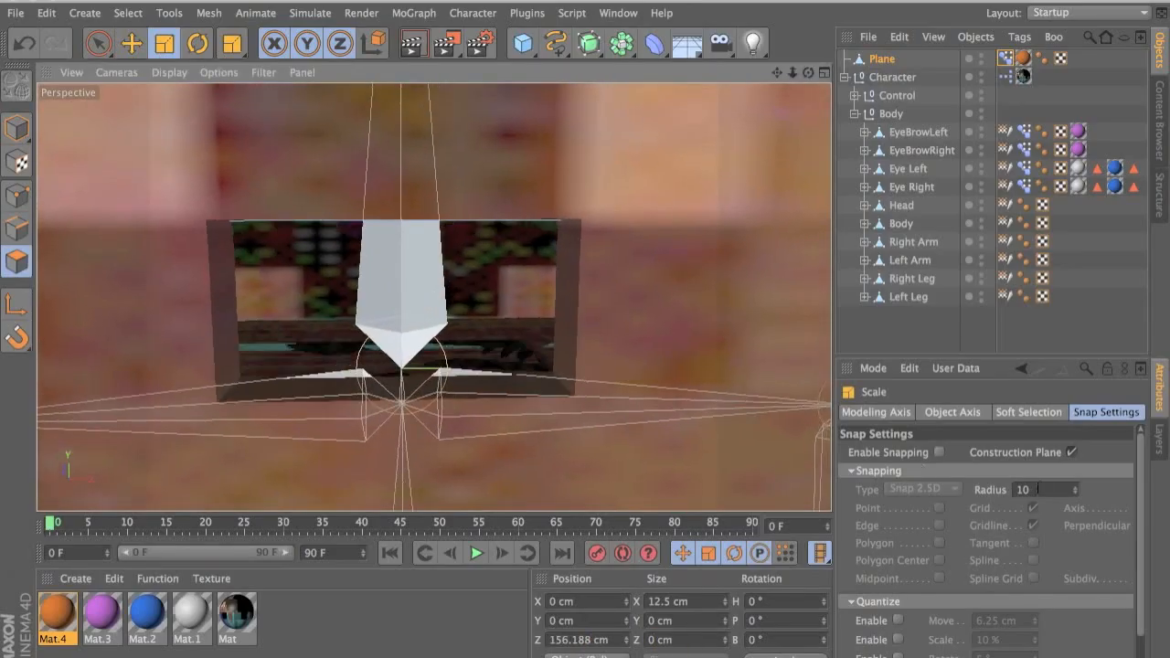
- Test the strength of the Plane's Mouth pose, lower it to 0%, and switch the Pose Morph to Animate mode
click(1005, 57)
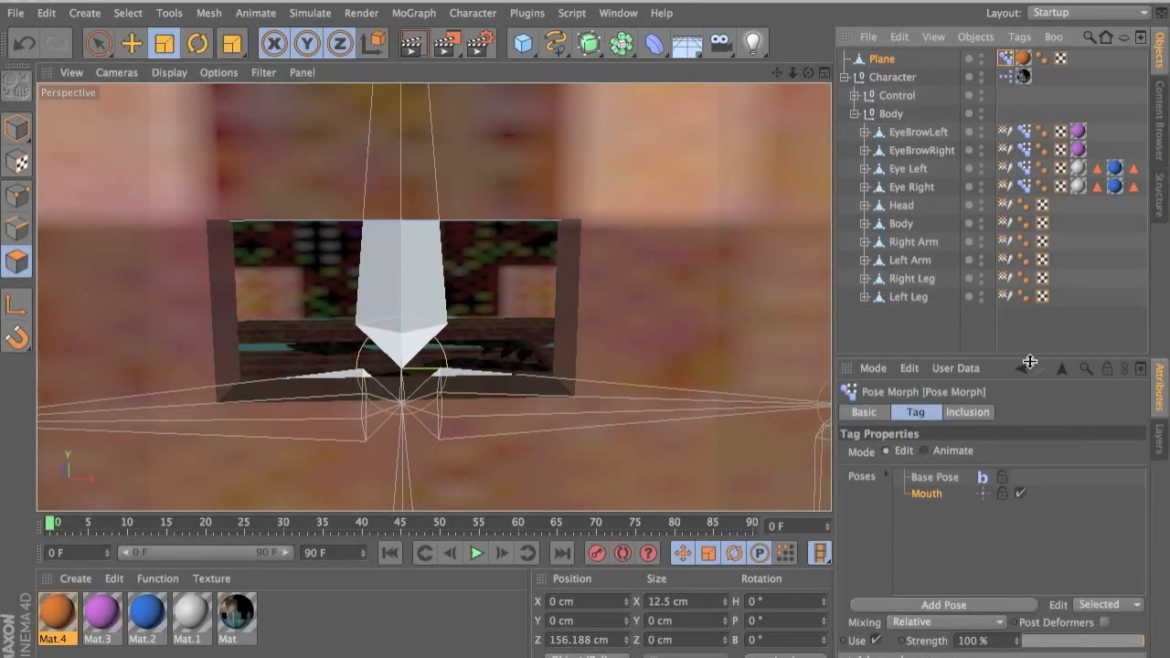
click(937, 492)
drag(1141, 641, 1166, 645)
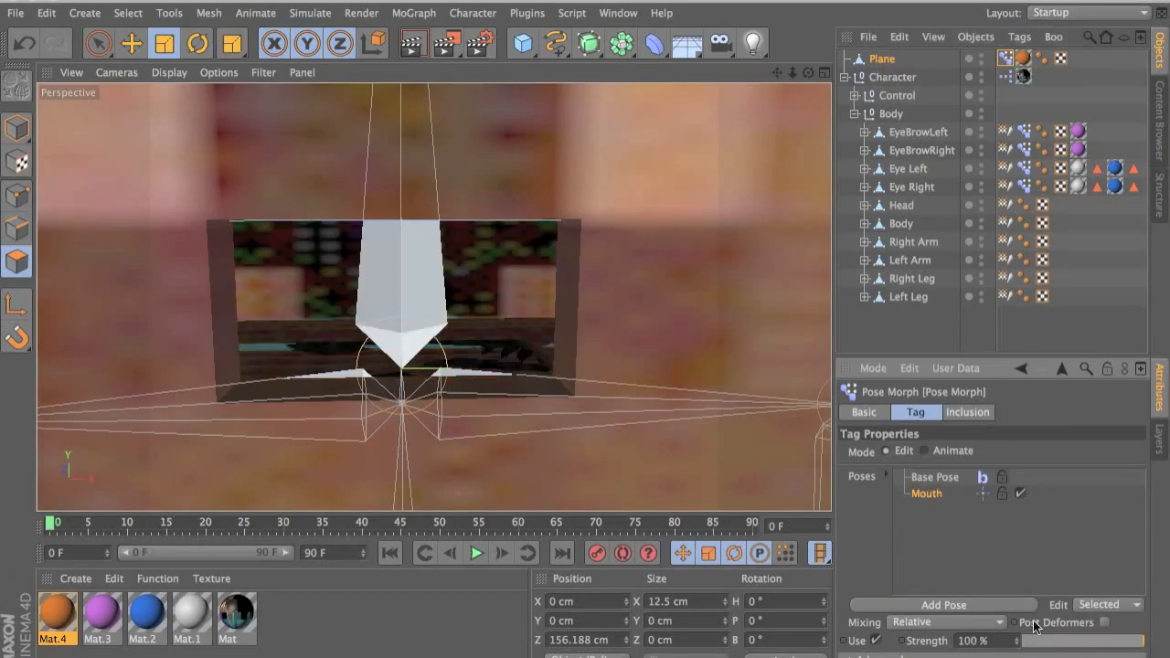
drag(1037, 643, 993, 646)
click(943, 454)
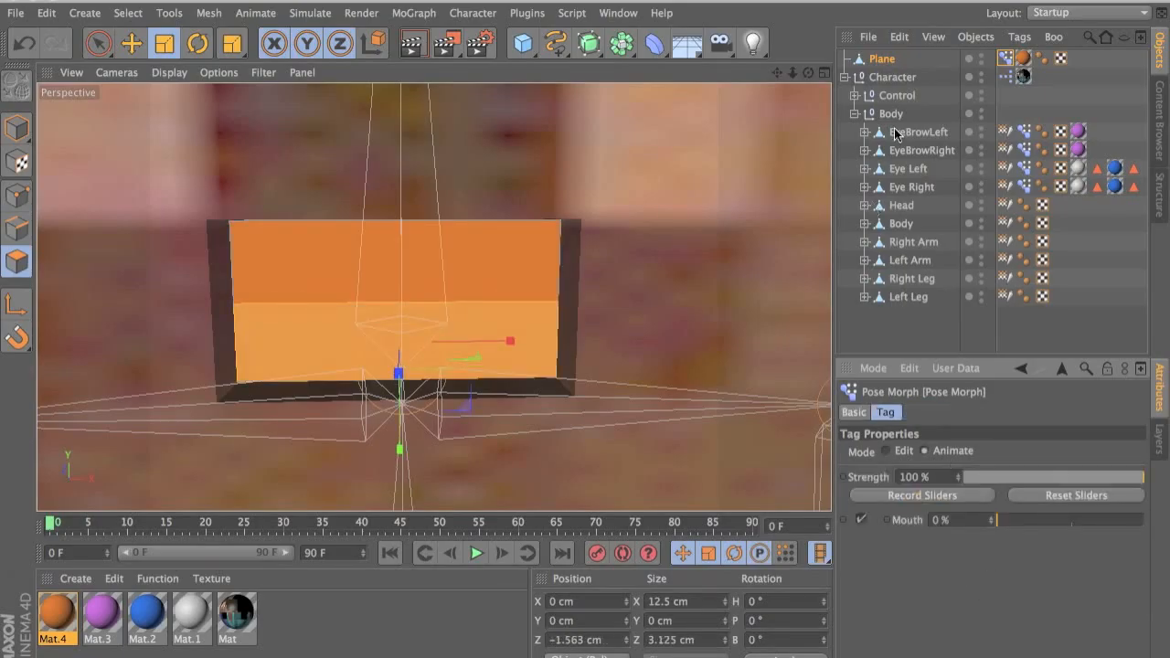
- Add a point-based Pose Morph to the Head and rename its pose as Chin
scroll(620, 264, down, 10)
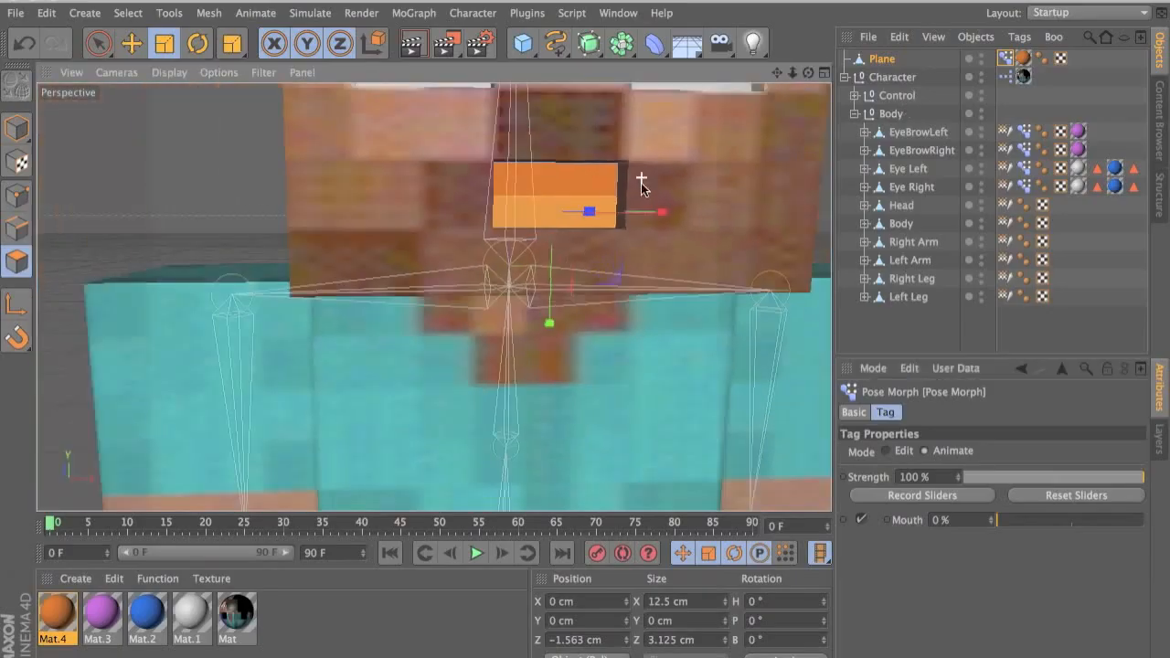
click(902, 209)
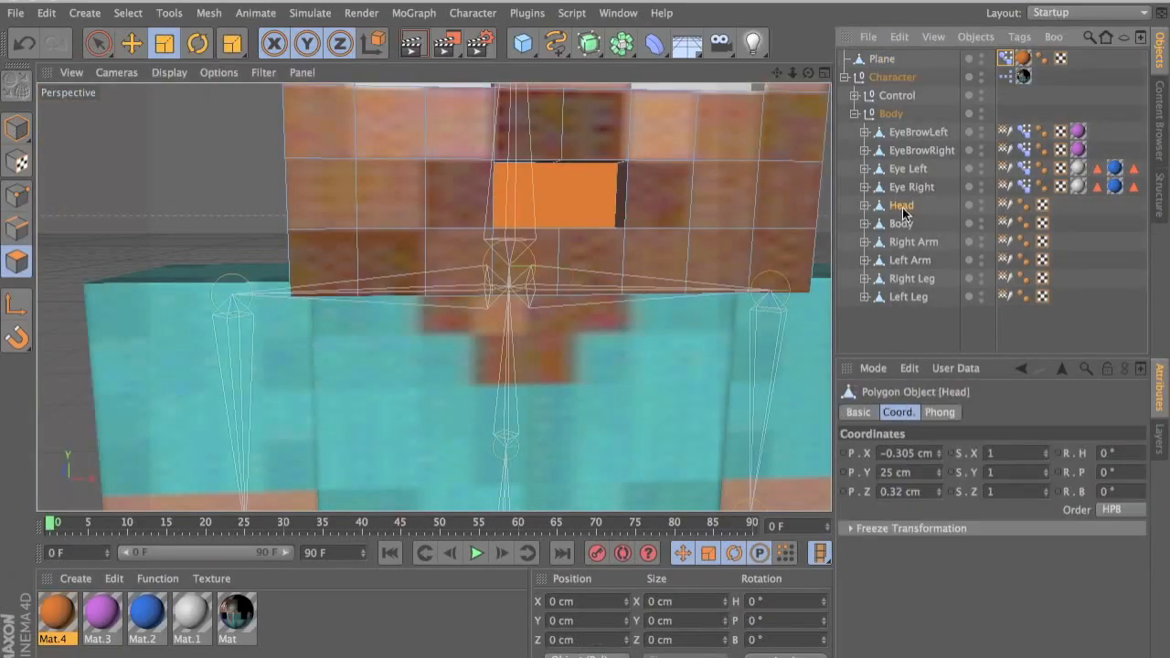
click(329, 21)
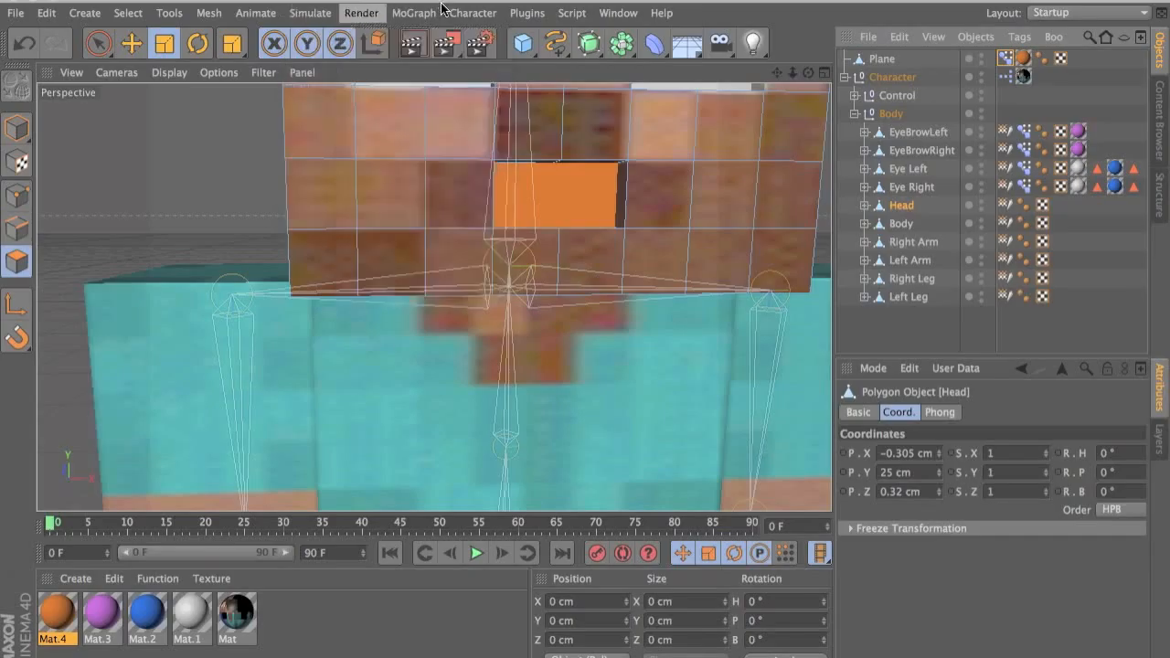
mouse_move(443, 12)
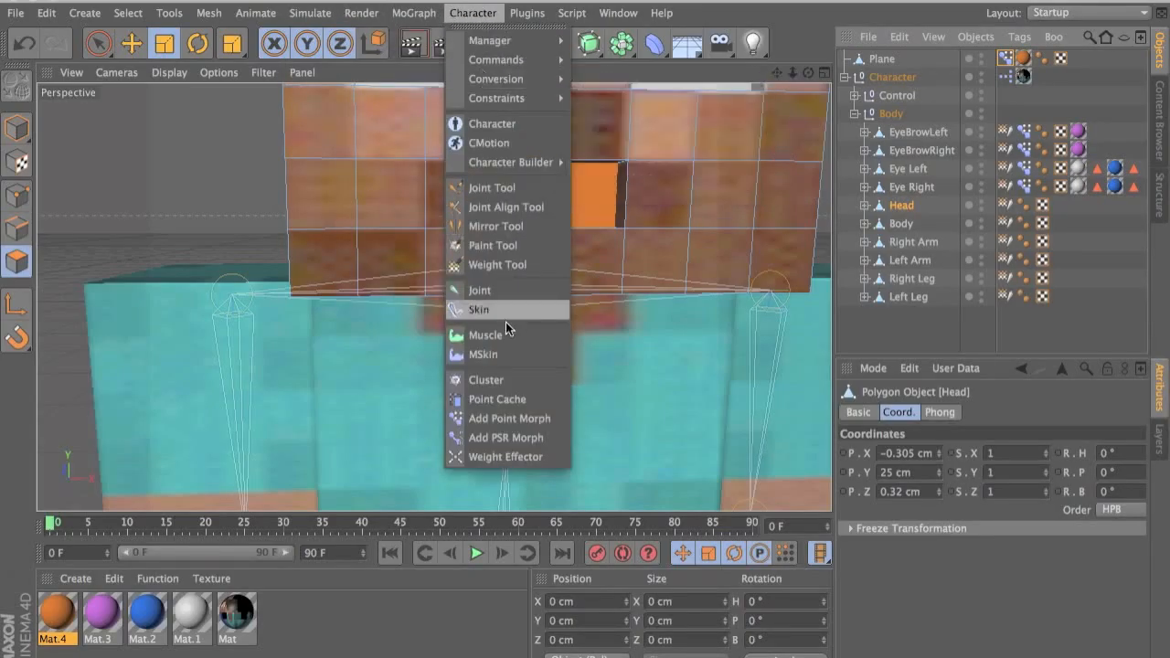
click(498, 426)
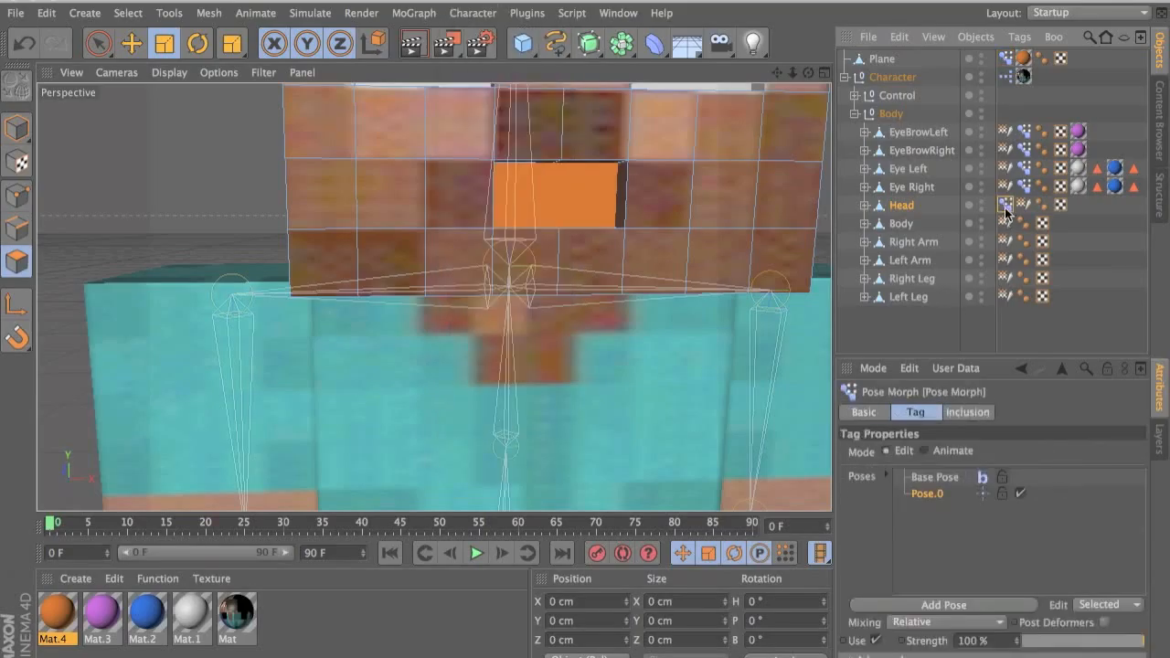
scroll(582, 237, up, 2)
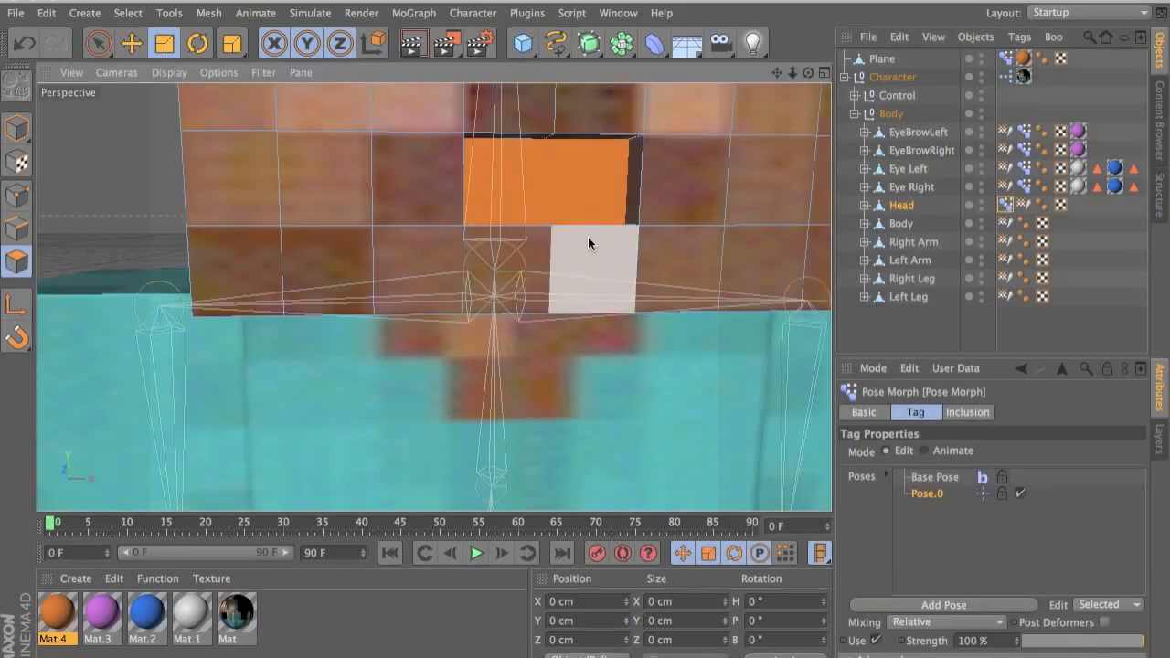
double_click(927, 495)
text(c)
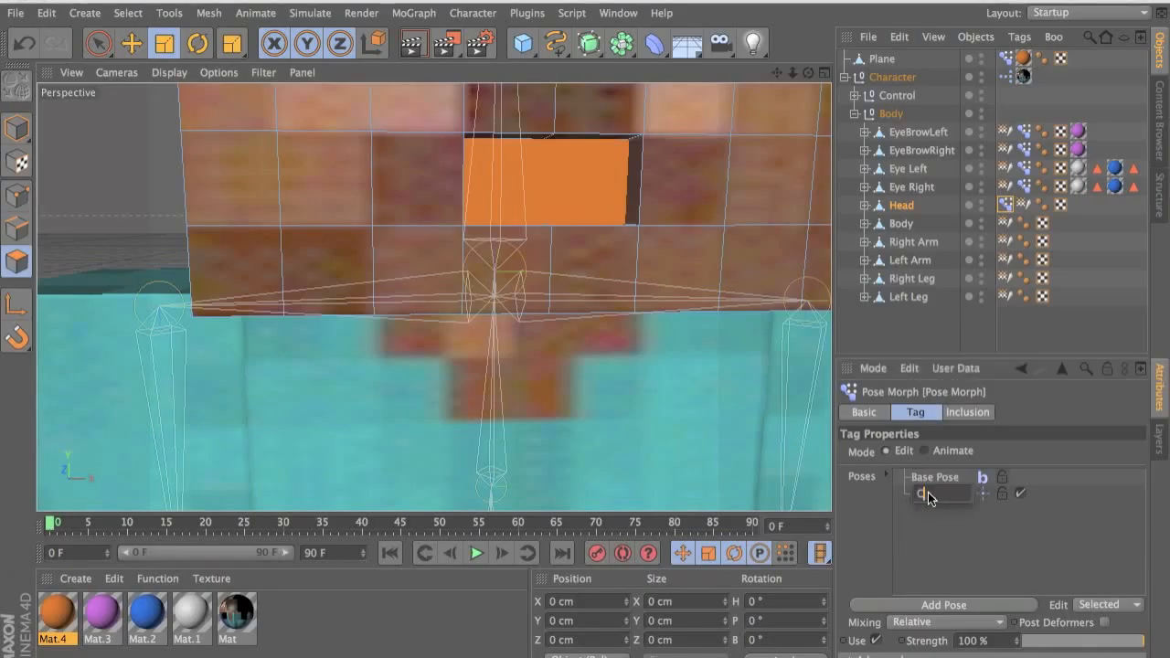
text(hin)
key(Return)
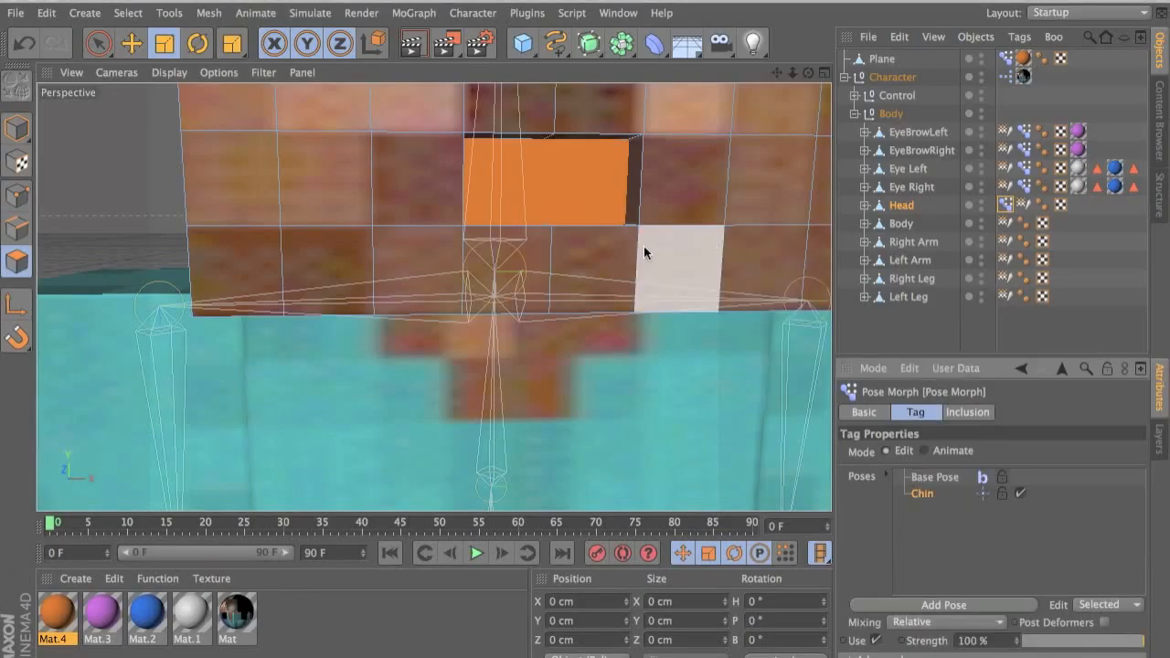
- Select the two head polygons directly below the mouth and move them down to a Y position of about 2.55 cm
click(620, 251)
shift+click(522, 248)
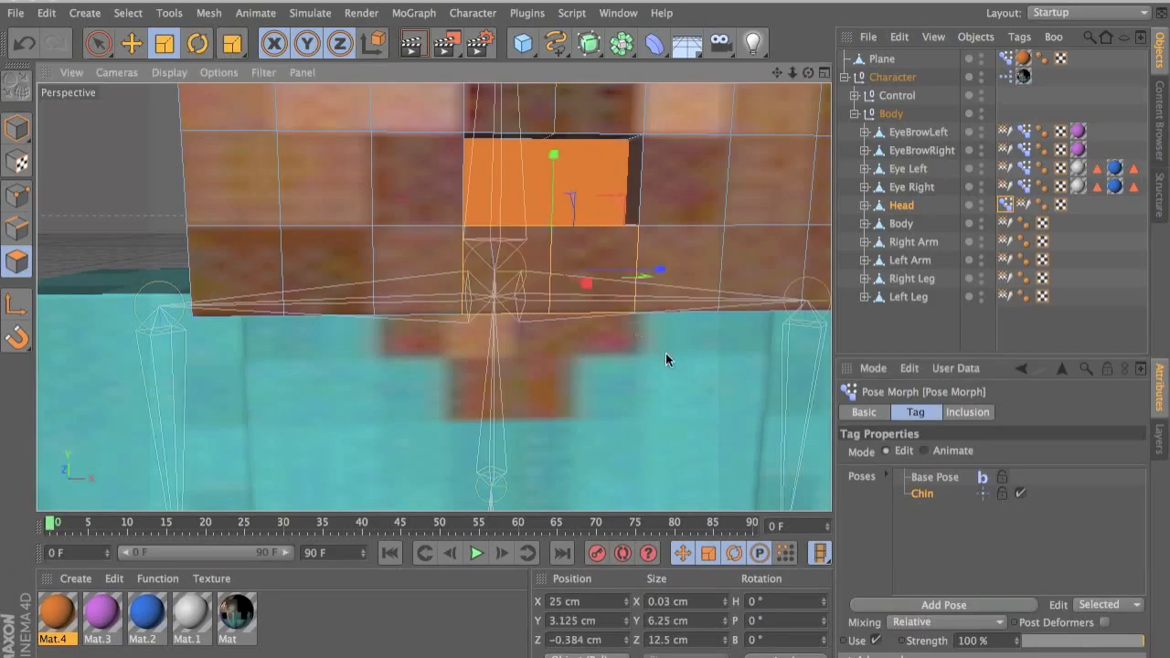
mouse_move(553, 156)
mouse_down()
mouse_move(551, 213)
mouse_move(559, 157)
mouse_up()
alt+middle_drag(611, 242, 542, 248)
key(e)
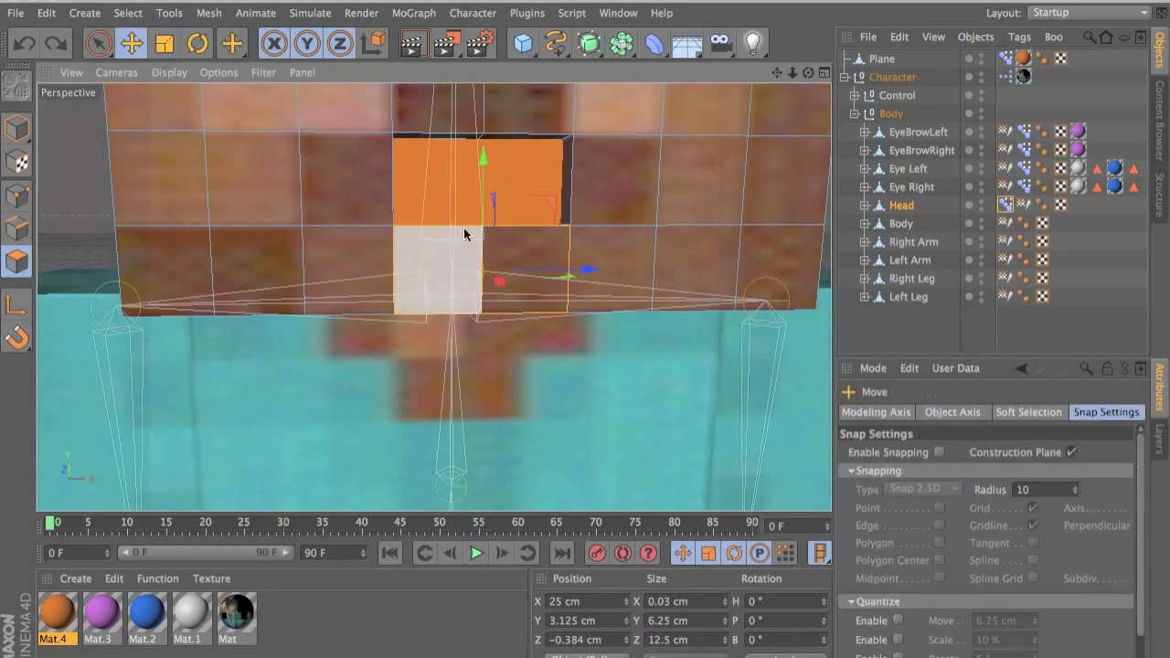
drag(484, 198, 485, 212)
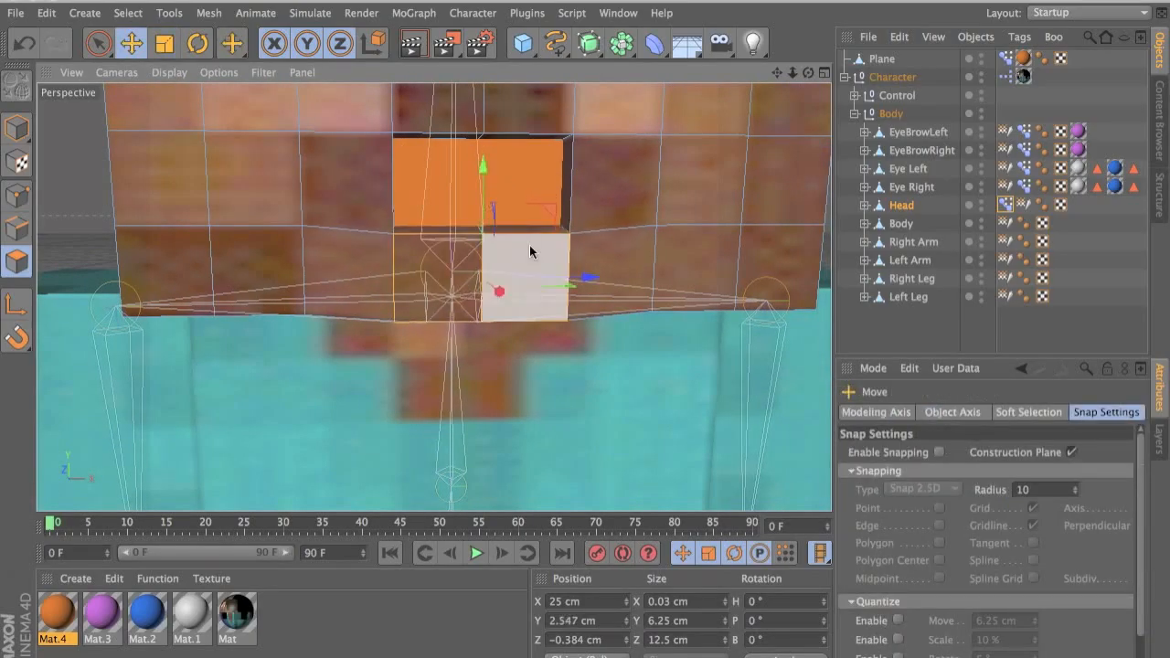
- Raise the three points along the mouth's lower edge to a Y position of about 6.17 cm and reopen the Head's Pose Morph settings
click(17, 194)
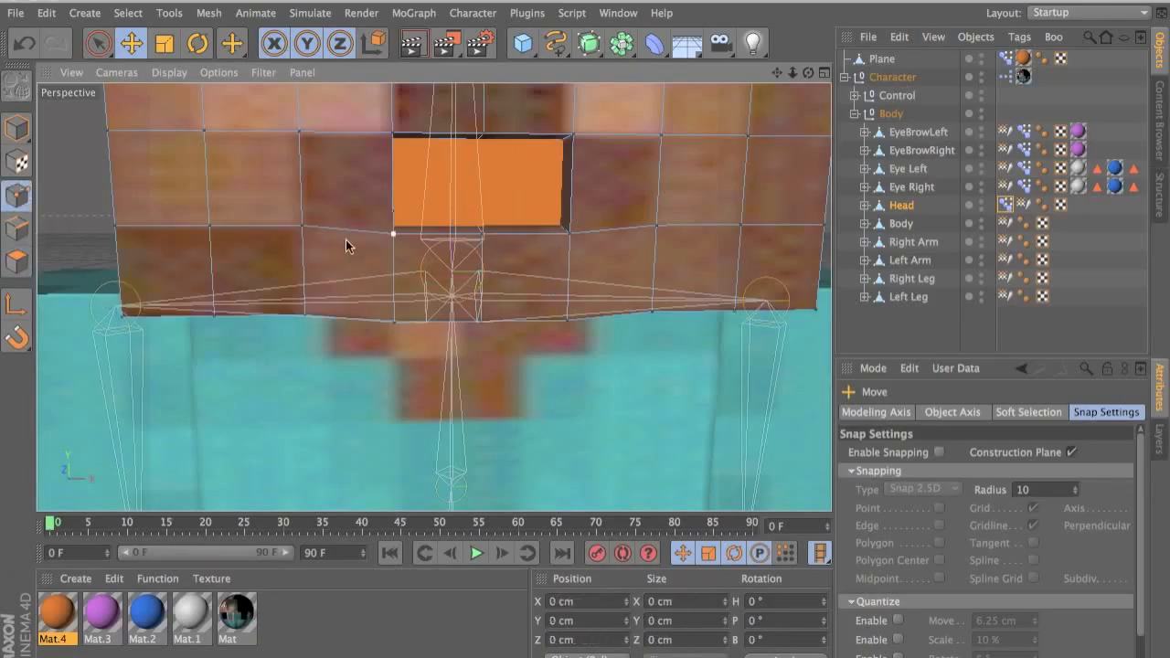
click(394, 237)
shift+click(482, 236)
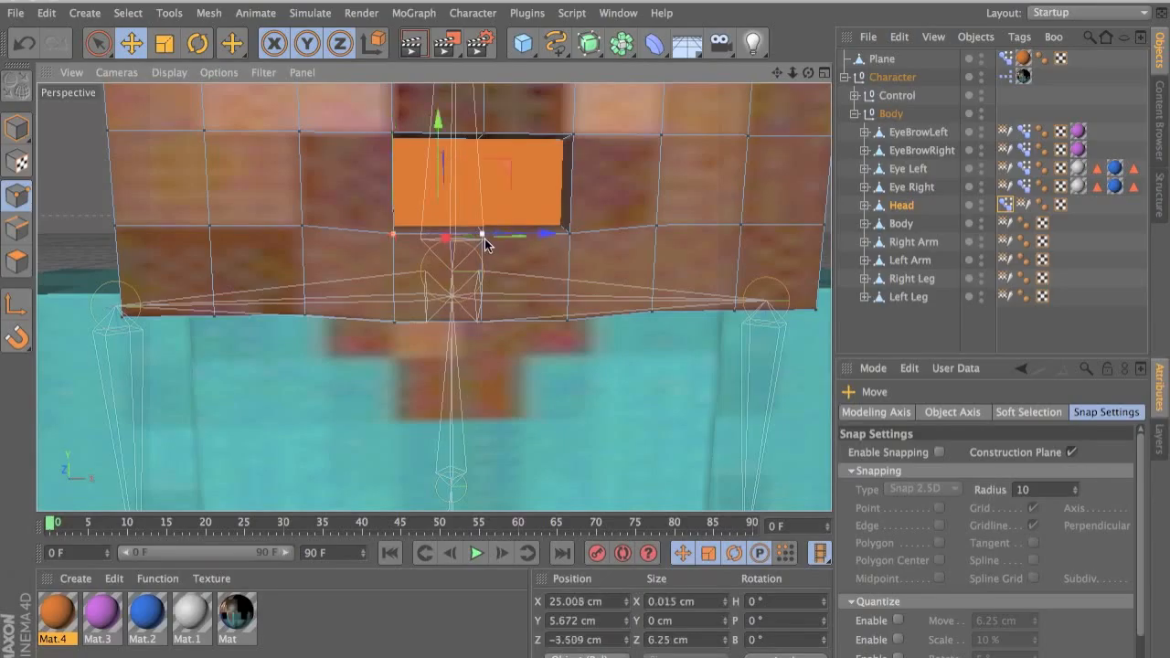
shift+click(568, 235)
drag(482, 175, 516, 204)
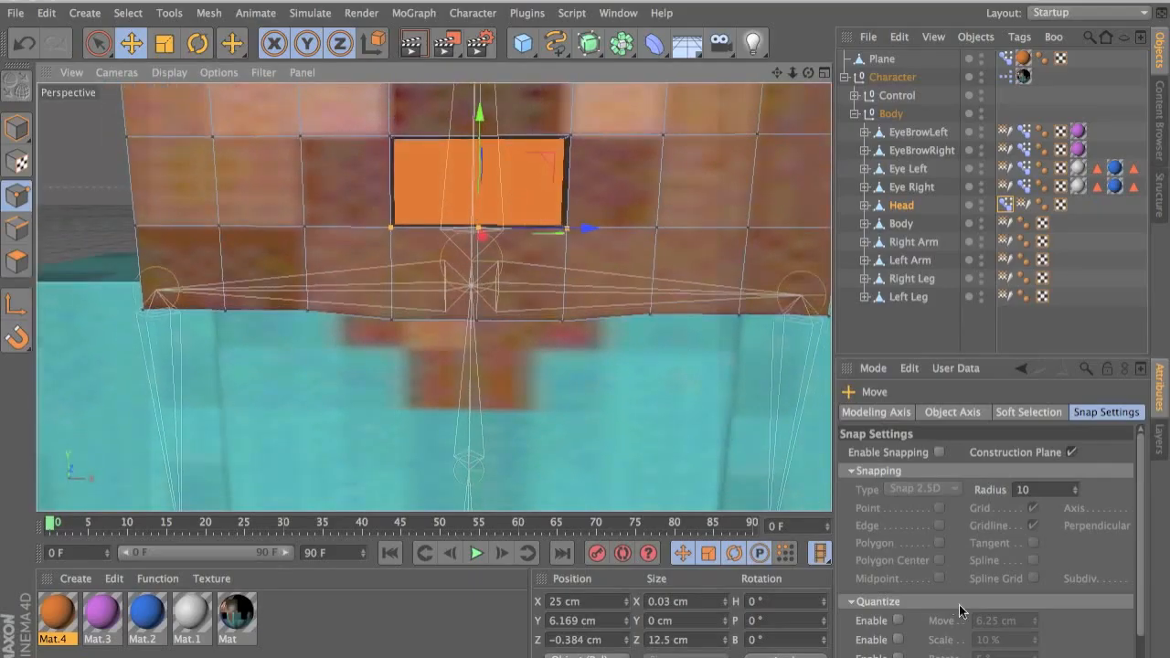
click(1007, 205)
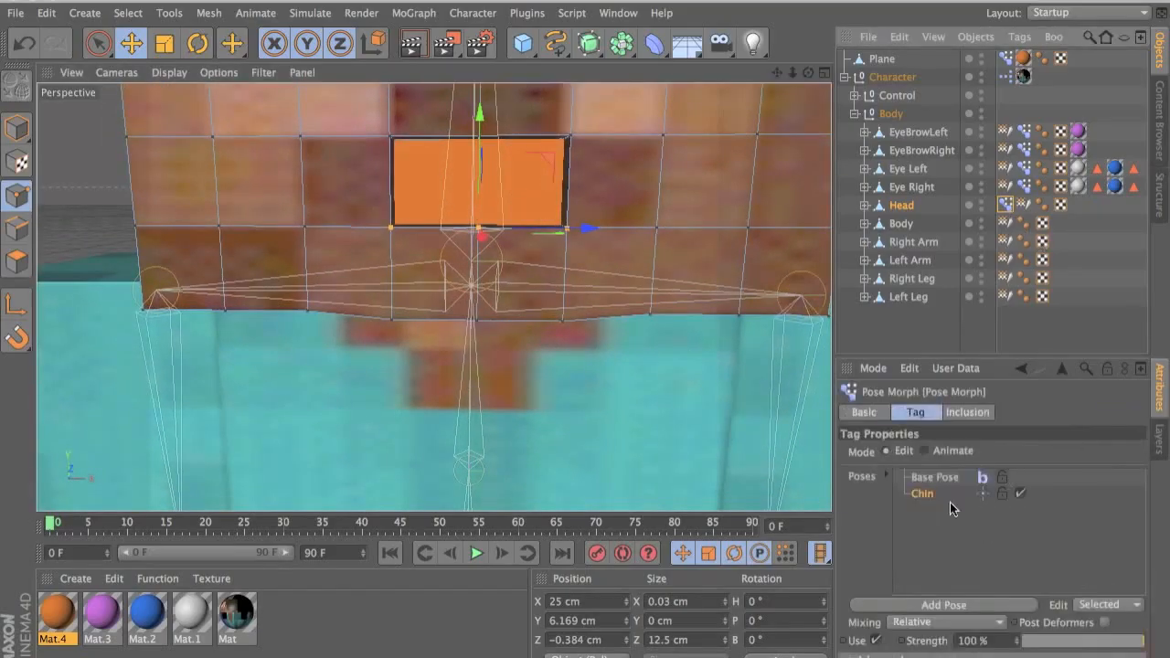
- Test the Chin pose's strength, return it to 100%, and switch the Head's Pose Morph to Animate mode
drag(1057, 641, 1169, 644)
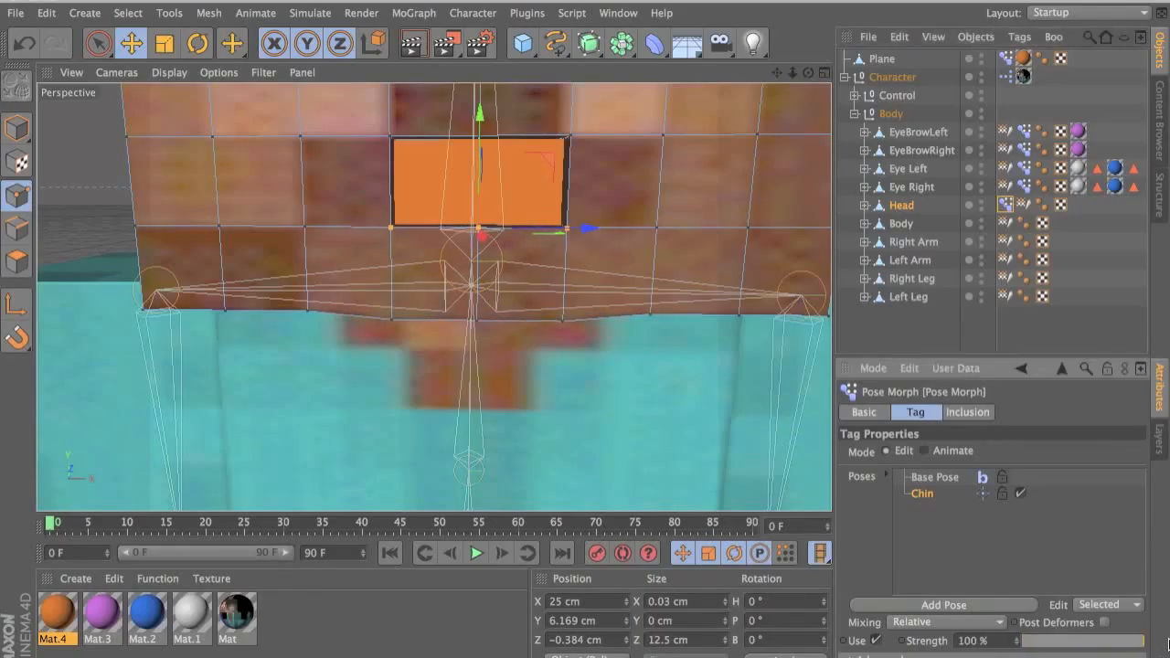
click(962, 449)
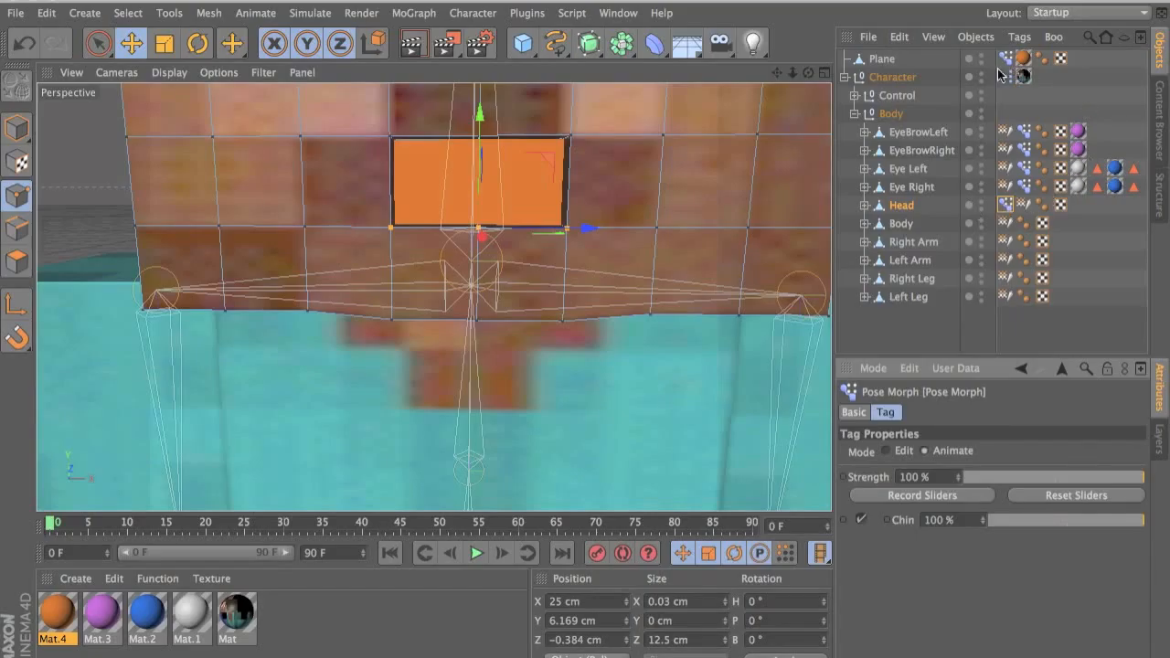
- Add a user data entry named Mouth to the Character null, using the Float Slider interface
click(893, 77)
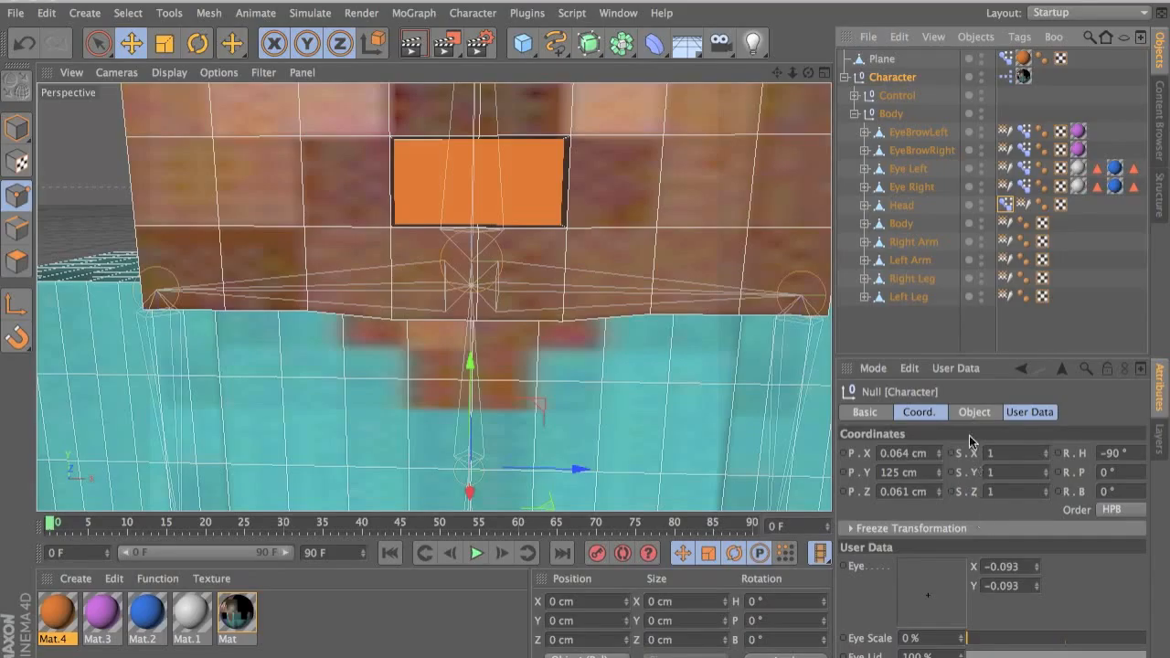
click(955, 367)
click(964, 408)
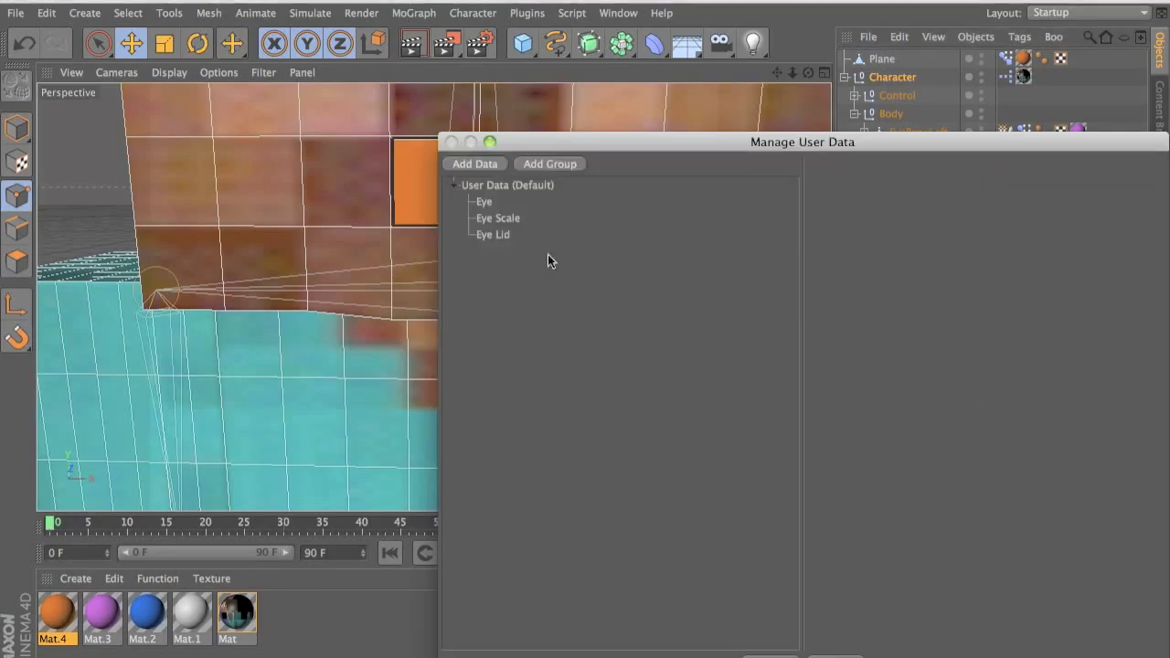
click(476, 163)
drag(537, 139, 279, 118)
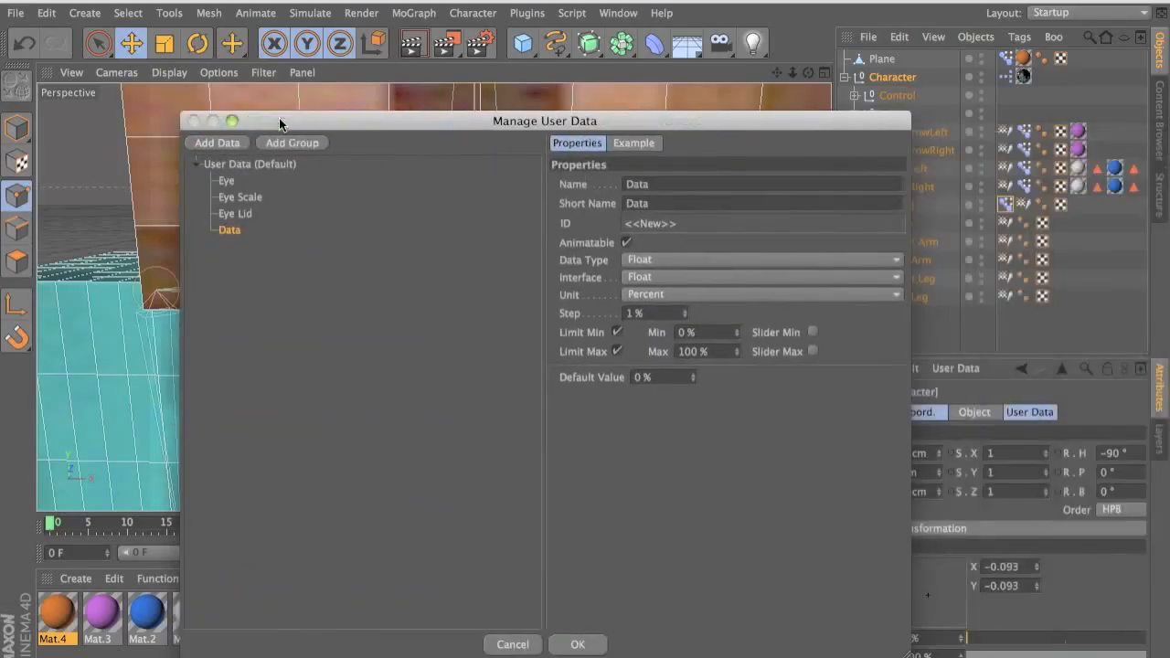
double_click(676, 182)
text(<M)
click(649, 276)
click(669, 318)
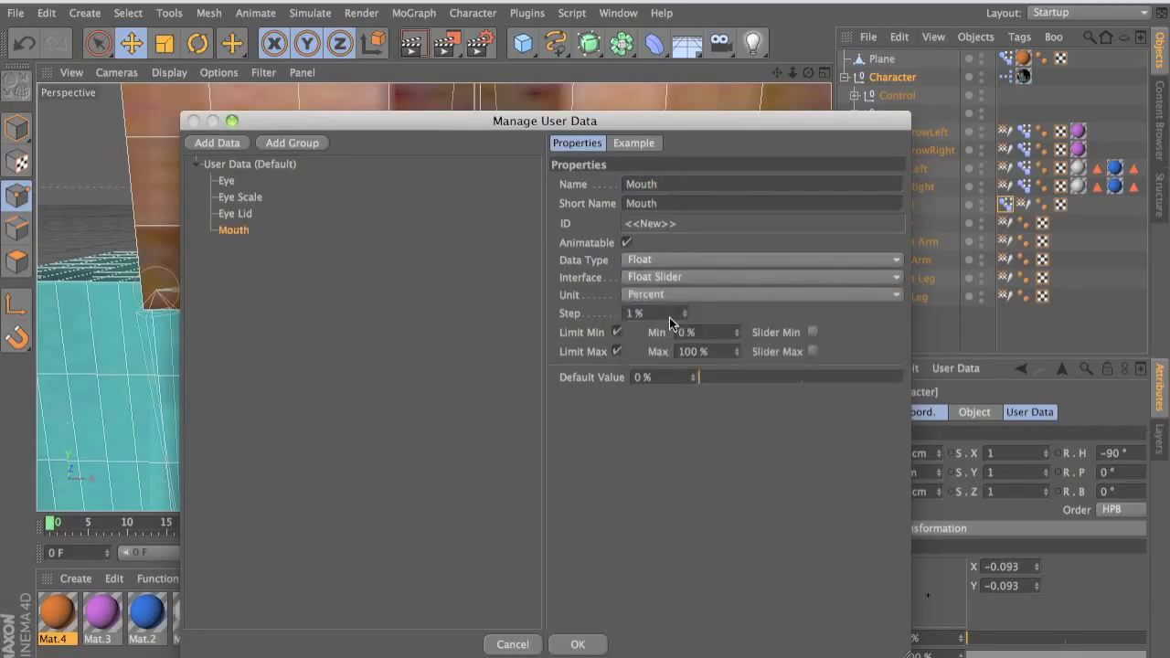
click(578, 644)
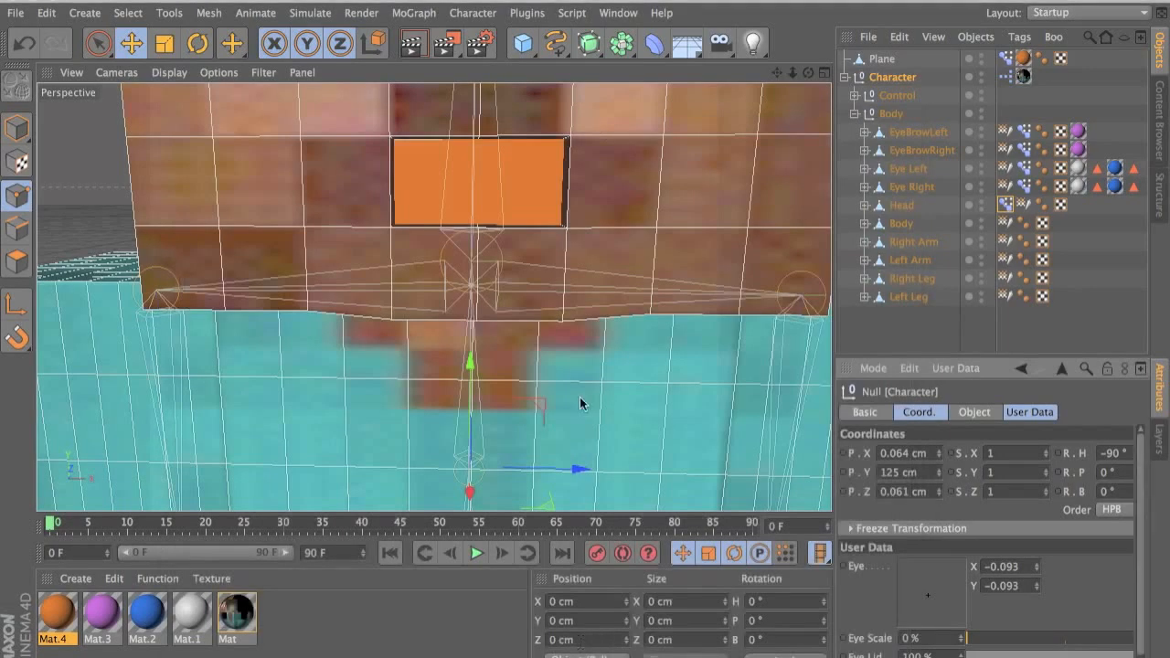
- Open the Character's XPresso network and add the Pose Morph tags of the Plane and the Head as nodes
alt+middle_drag(707, 285, 703, 319)
double_click(1005, 77)
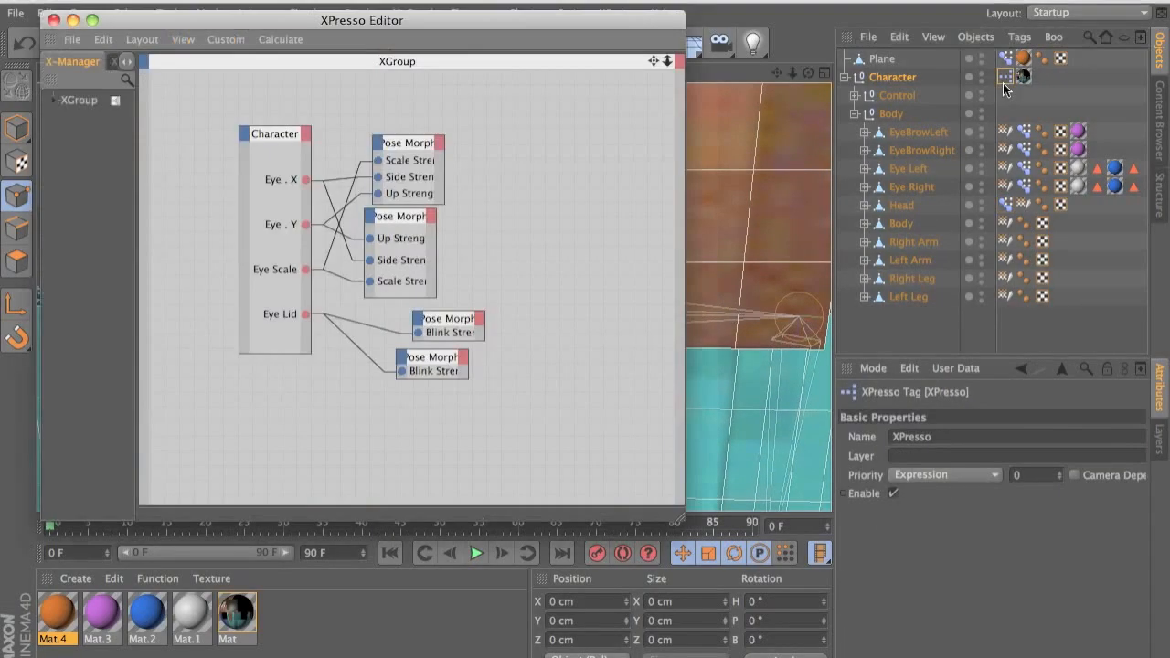
drag(1008, 62, 603, 318)
drag(1008, 204, 527, 441)
click(575, 315)
drag(575, 313, 521, 339)
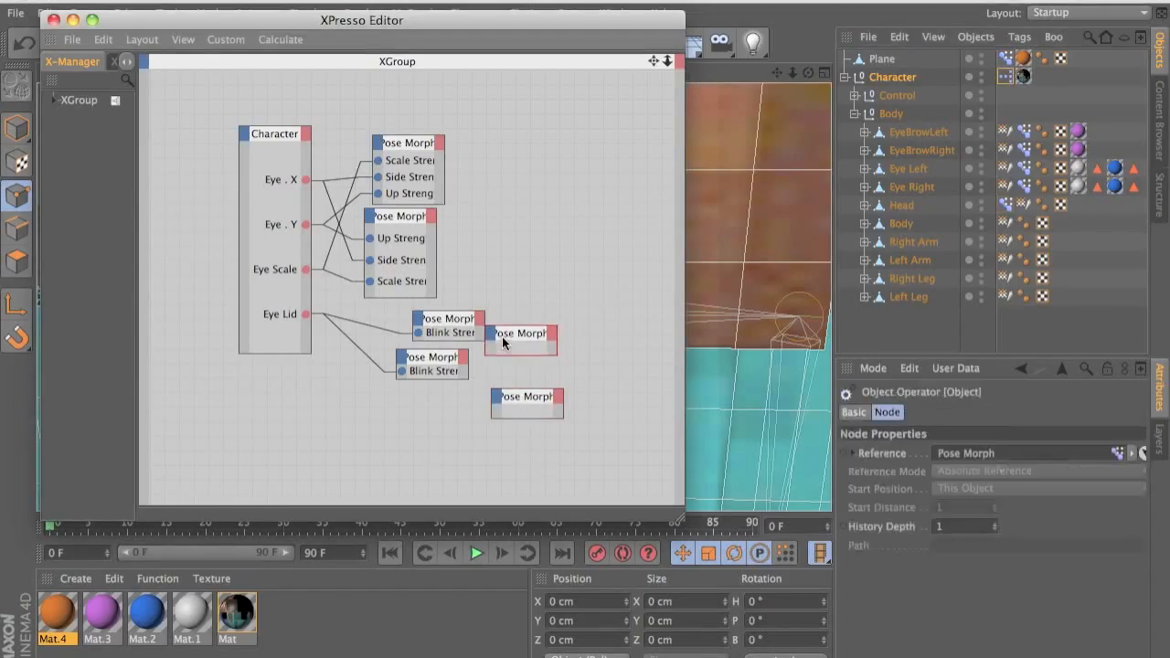
- Shift the four connected Pose Morph nodes upward and place the Plane's Pose Morph node directly beneath them
click(435, 331)
shift+click(434, 357)
shift+click(382, 262)
shift+click(408, 170)
drag(409, 169, 415, 102)
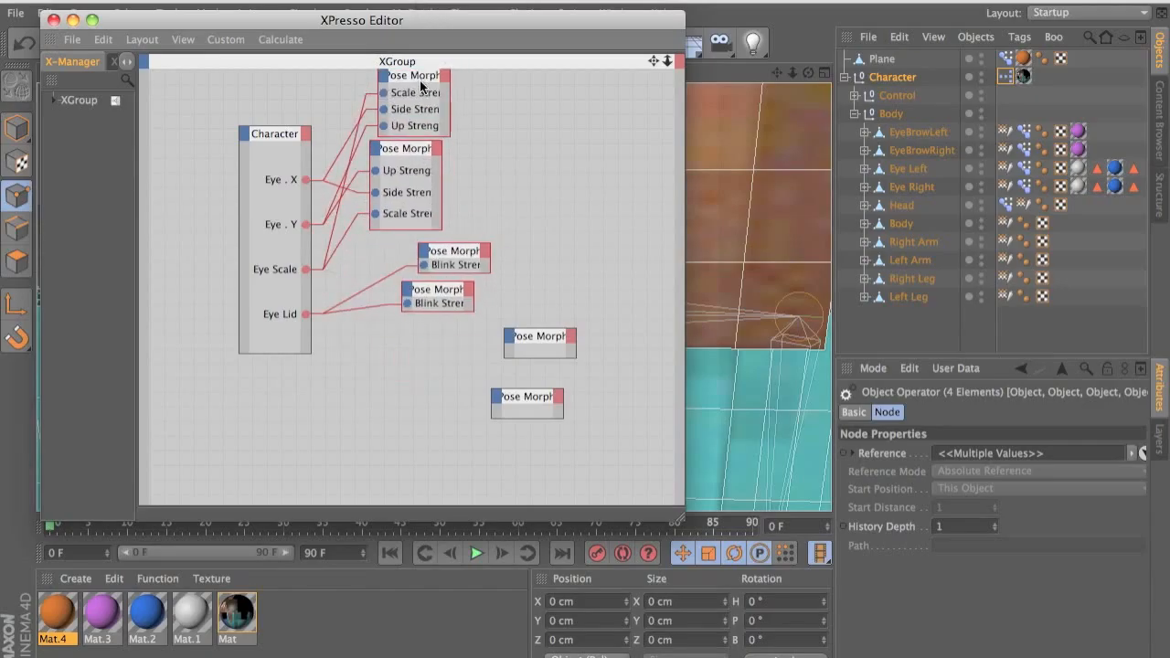
drag(535, 337, 386, 338)
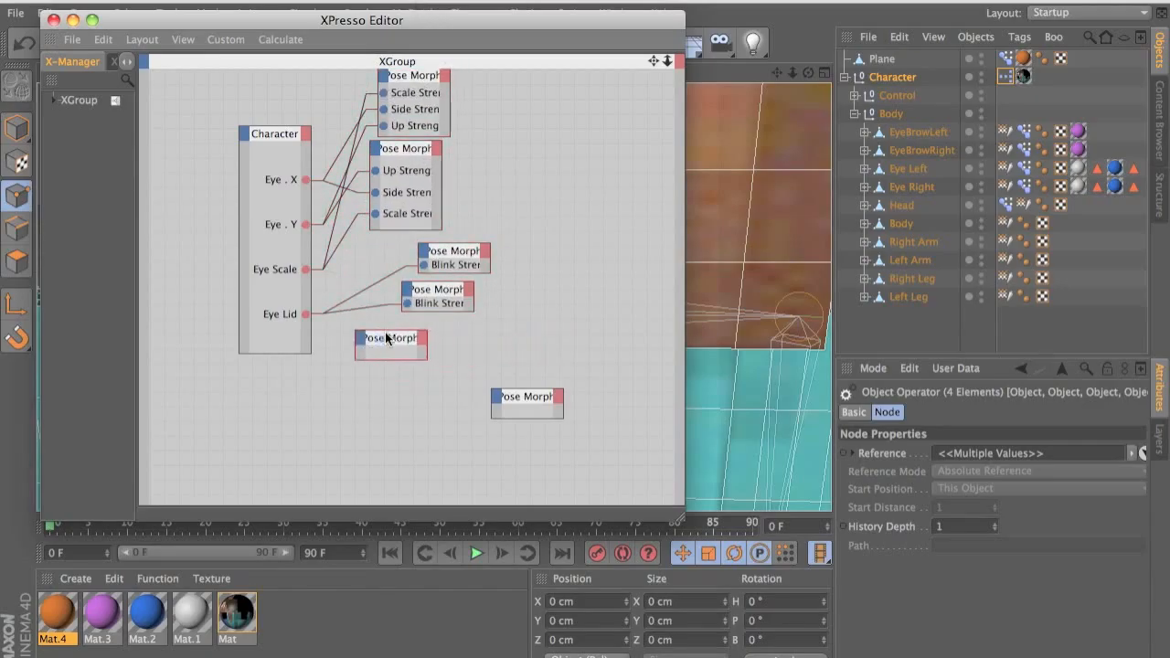
- Add the Mouth user data as an output port on the Character node
click(305, 134)
mouse_move(405, 414)
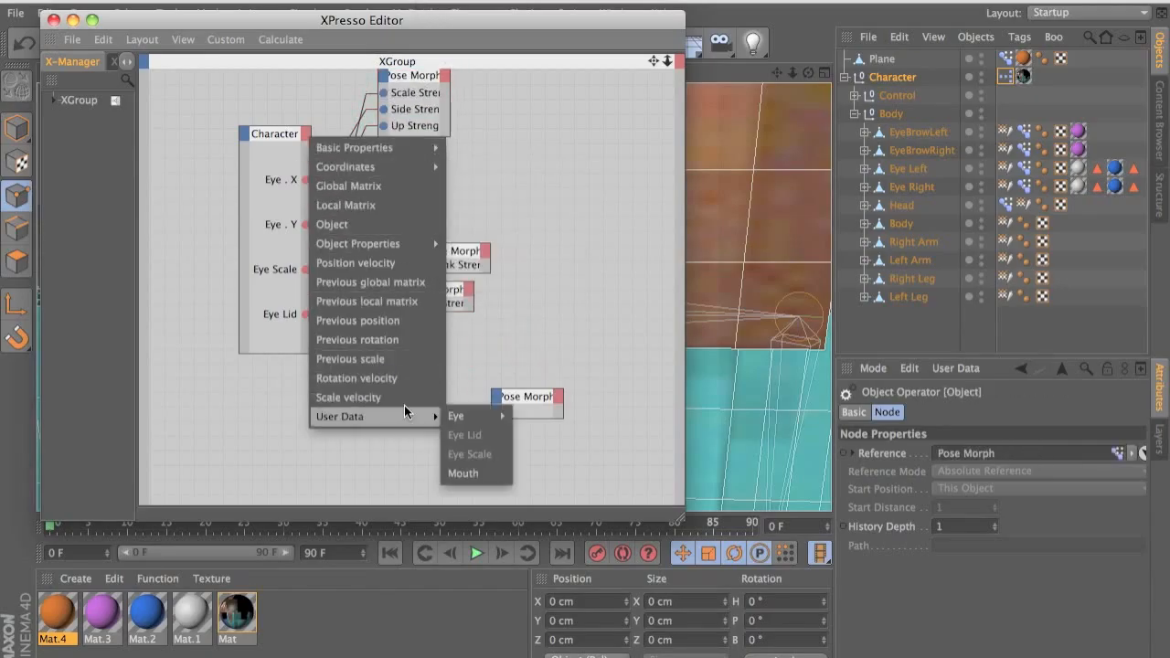
click(460, 473)
- Place the Head's Pose Morph node below the Plane's, and give them Chin Strength and Mouth Strength inputs respectively
drag(517, 392, 380, 382)
click(359, 379)
mouse_move(418, 464)
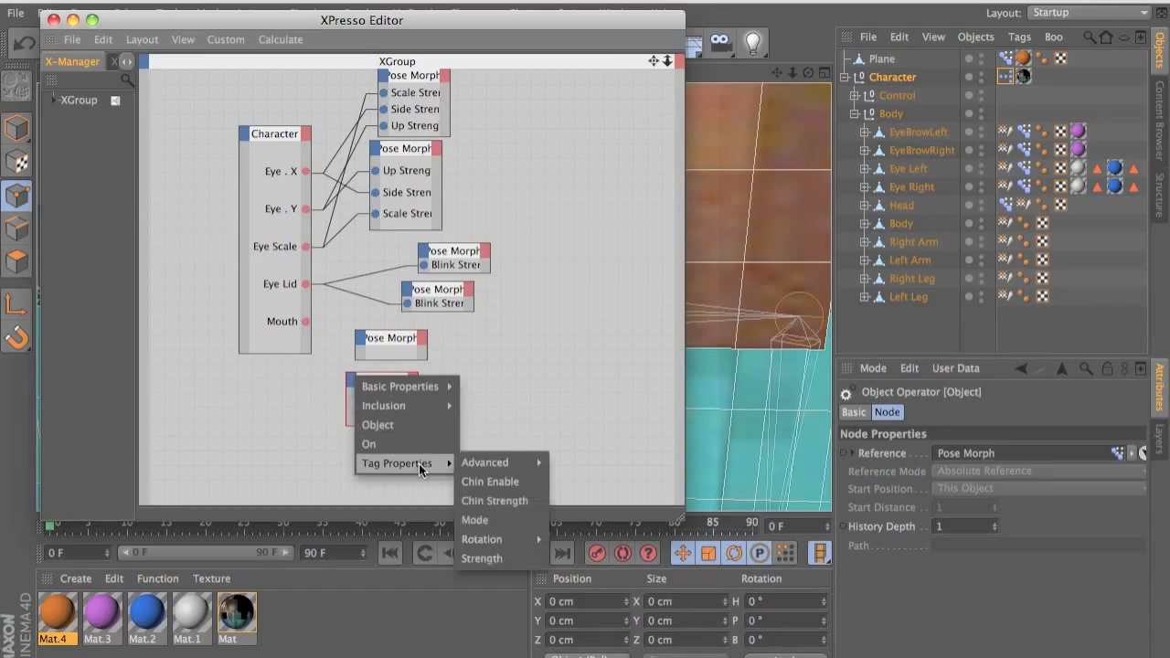
click(485, 501)
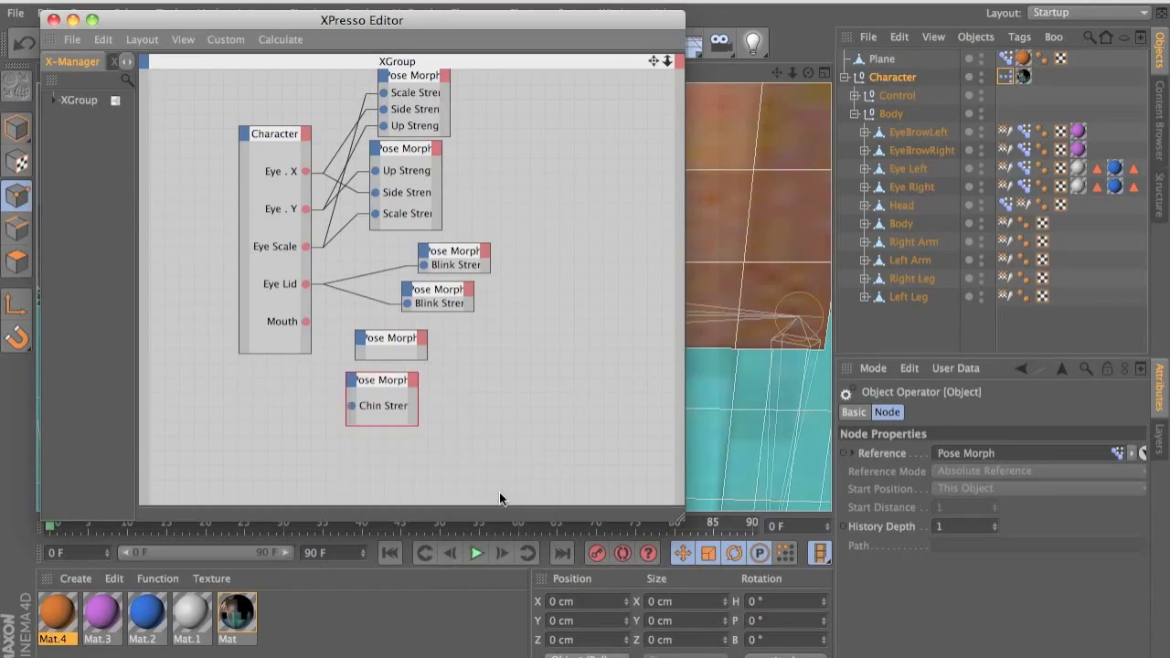
click(360, 341)
mouse_move(448, 426)
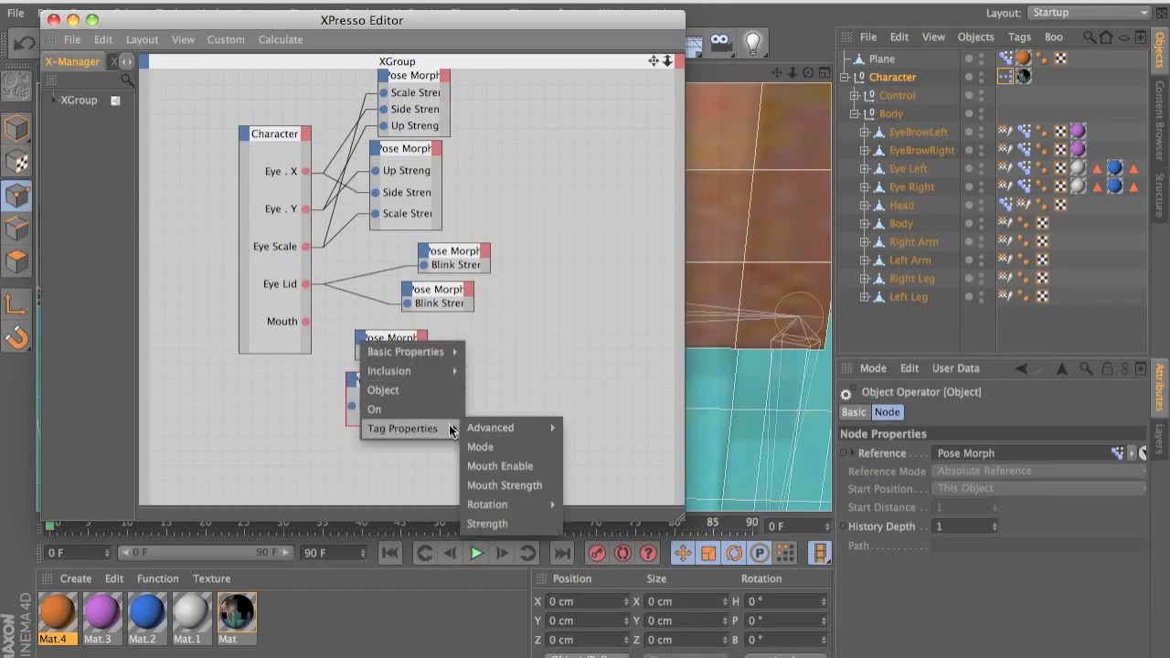
click(498, 481)
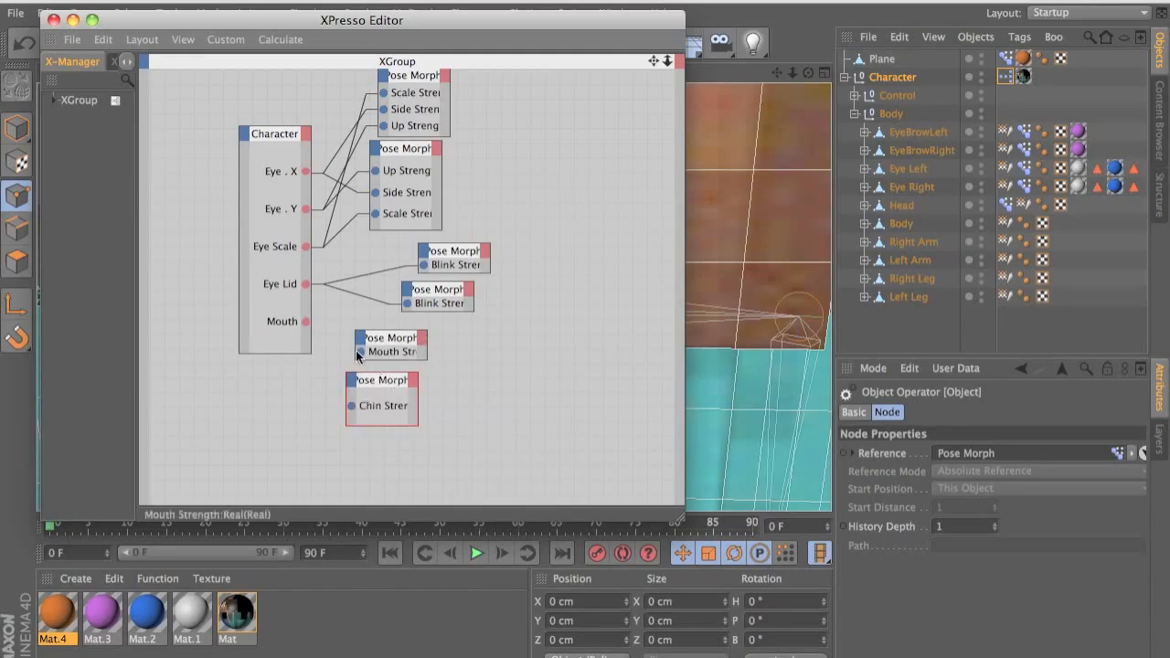
- Connect the Character's Mouth output to both the Mouth Strength and Chin Strength inputs, and close the XPresso Editor
drag(308, 324, 307, 323)
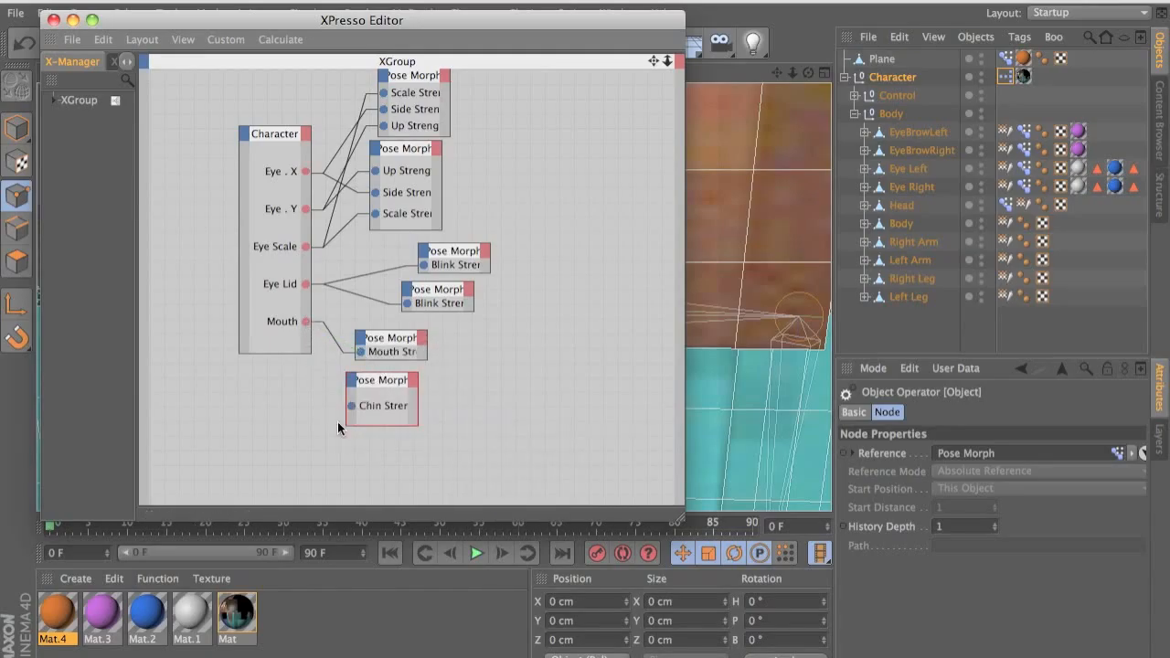
drag(350, 405, 306, 323)
click(54, 19)
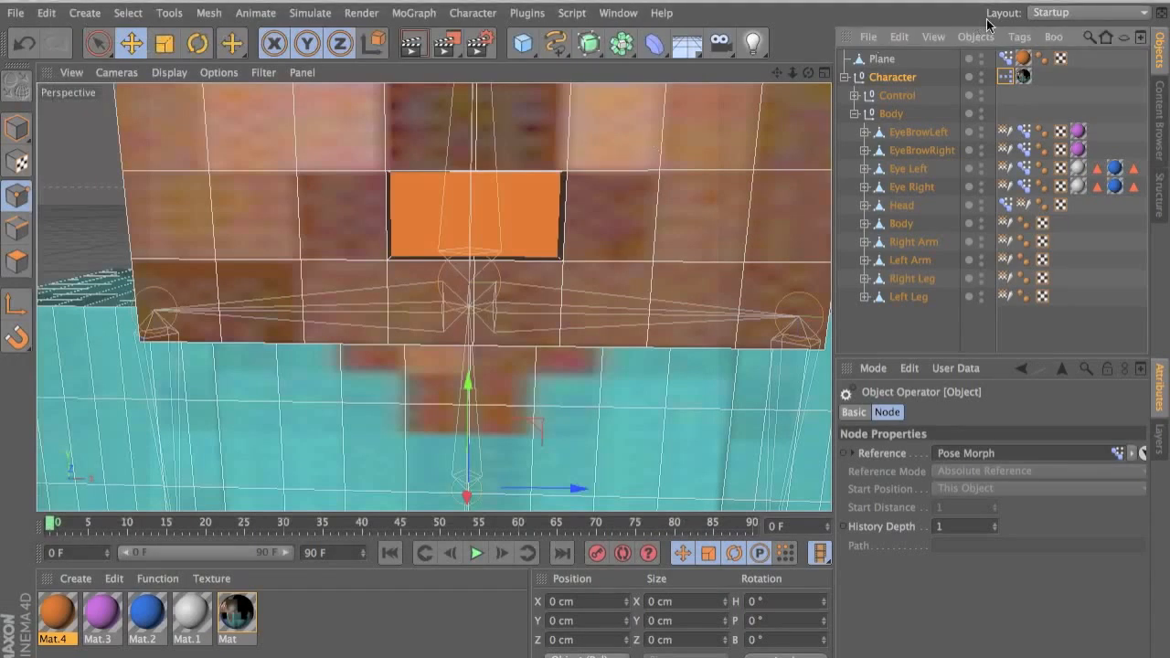
- Test the Character's Mouth slider across its range and inspect the mouth opening from the side and front
click(884, 78)
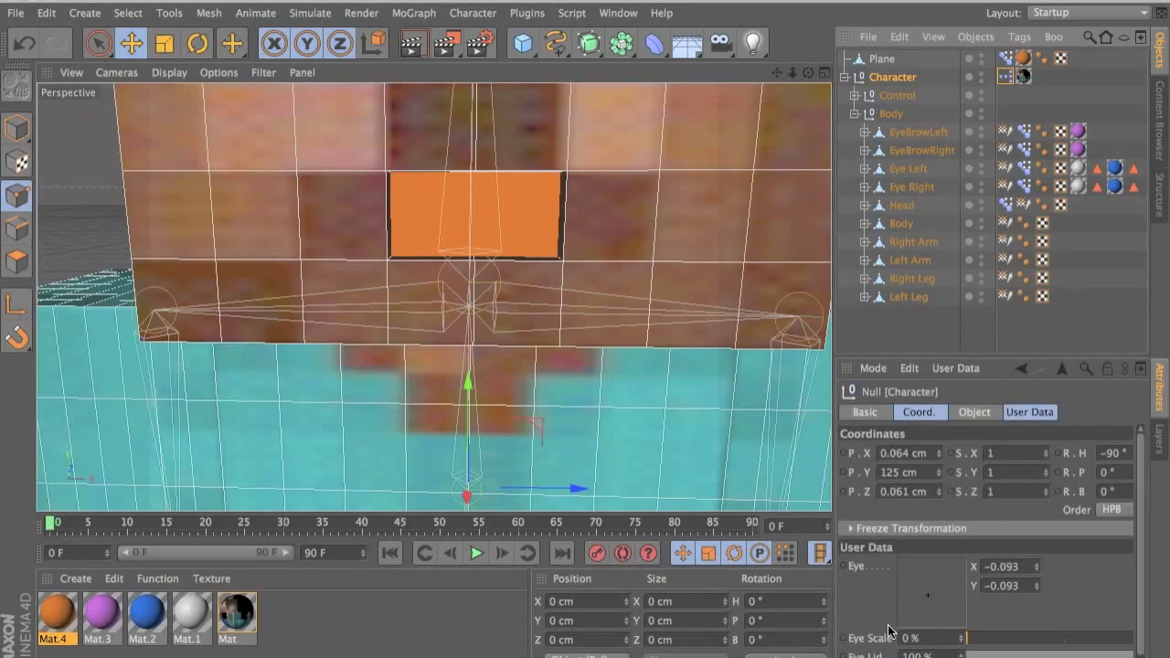
scroll(889, 631, down, 1)
drag(925, 656, 1134, 656)
alt+drag(431, 188, 407, 266)
alt+drag(542, 251, 679, 268)
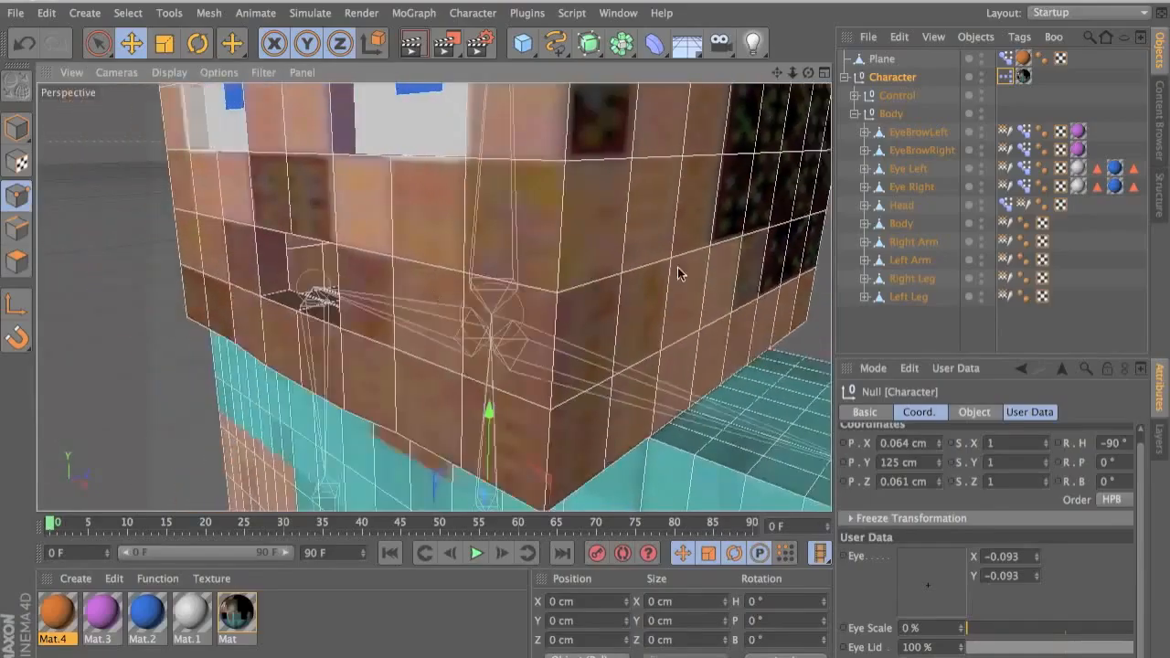
alt+drag(305, 261, 527, 256)
mouse_move(962, 657)
mouse_down()
mouse_move(983, 657)
mouse_move(963, 656)
mouse_up()
drag(820, 656, 971, 656)
scroll(640, 490, down, 3)
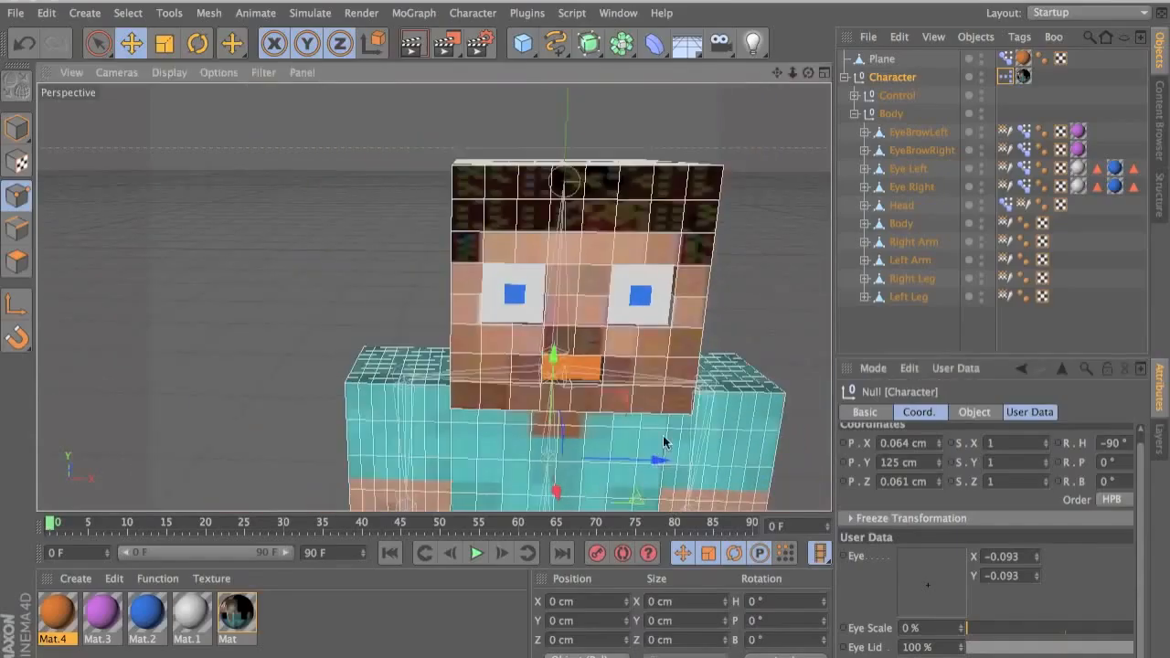
alt+middle_drag(662, 436, 543, 402)
alt+drag(494, 265, 509, 253)
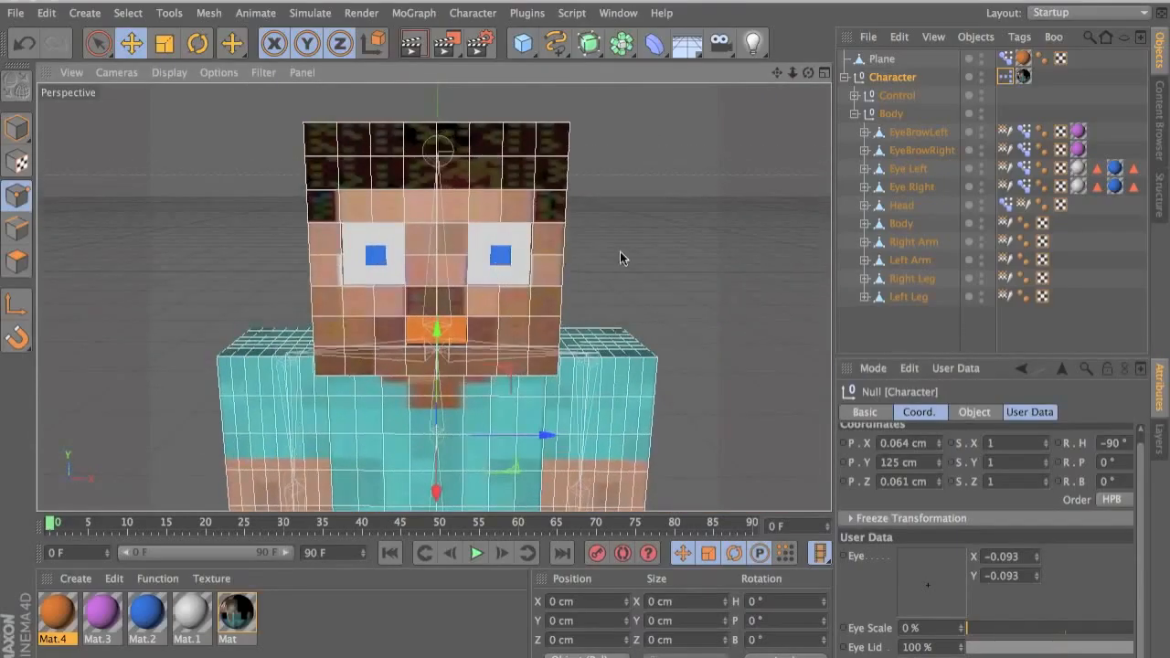
- Create a new material with Specular disabled and a dark brown color of RGB 72, 36, 0
double_click(308, 611)
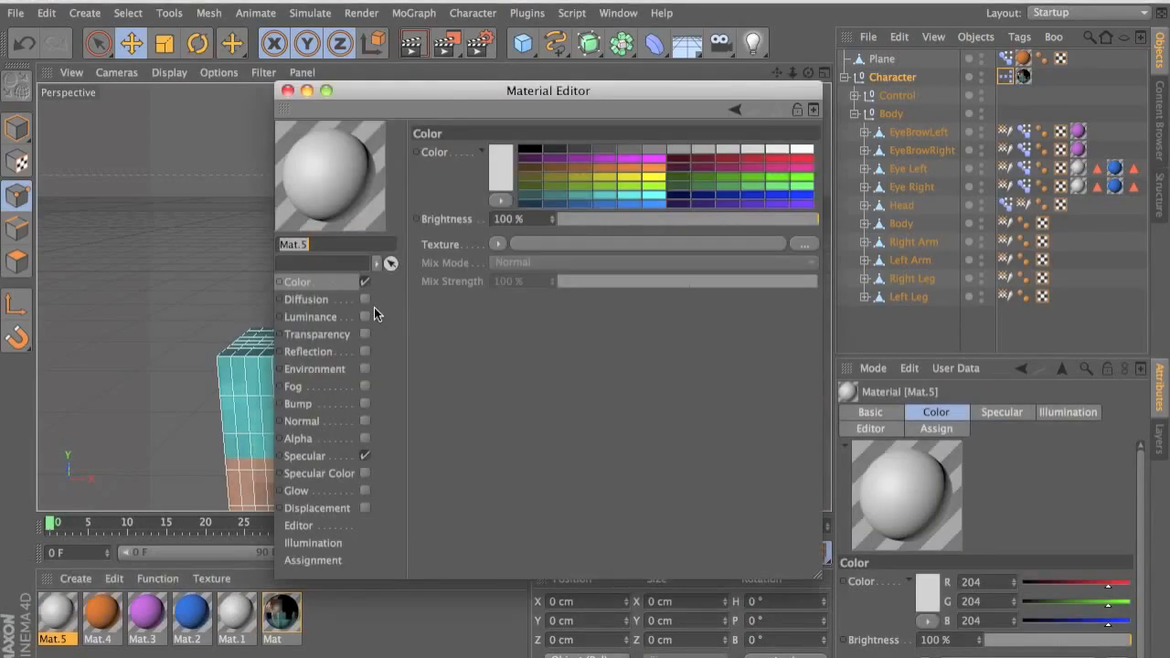
click(365, 455)
click(551, 167)
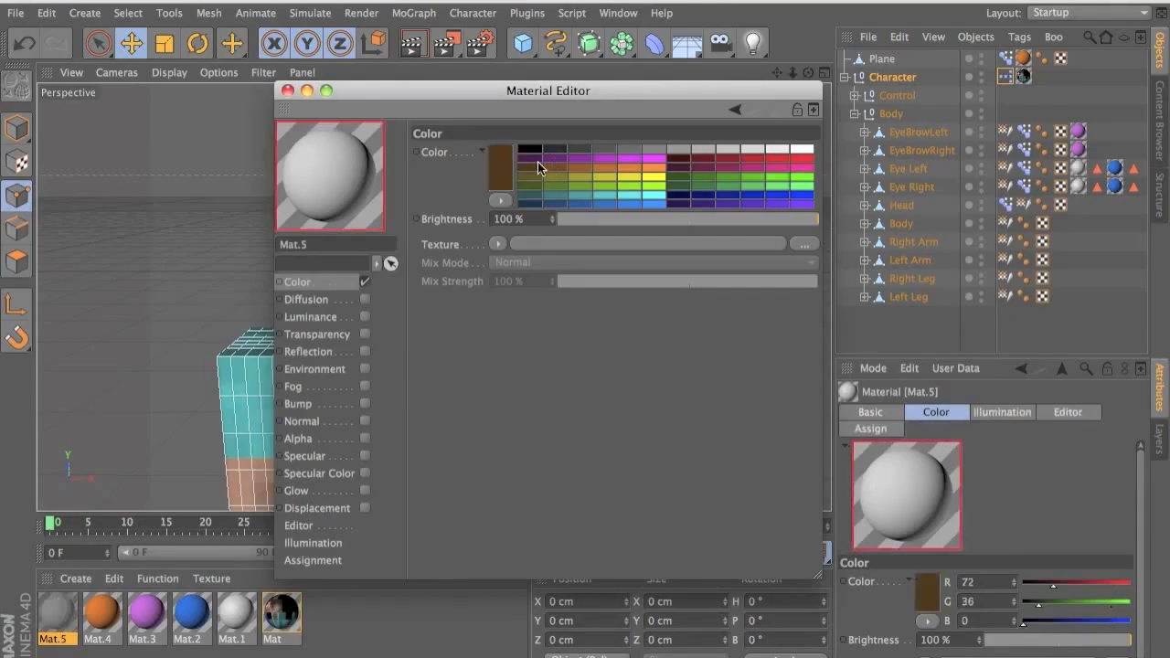
click(287, 90)
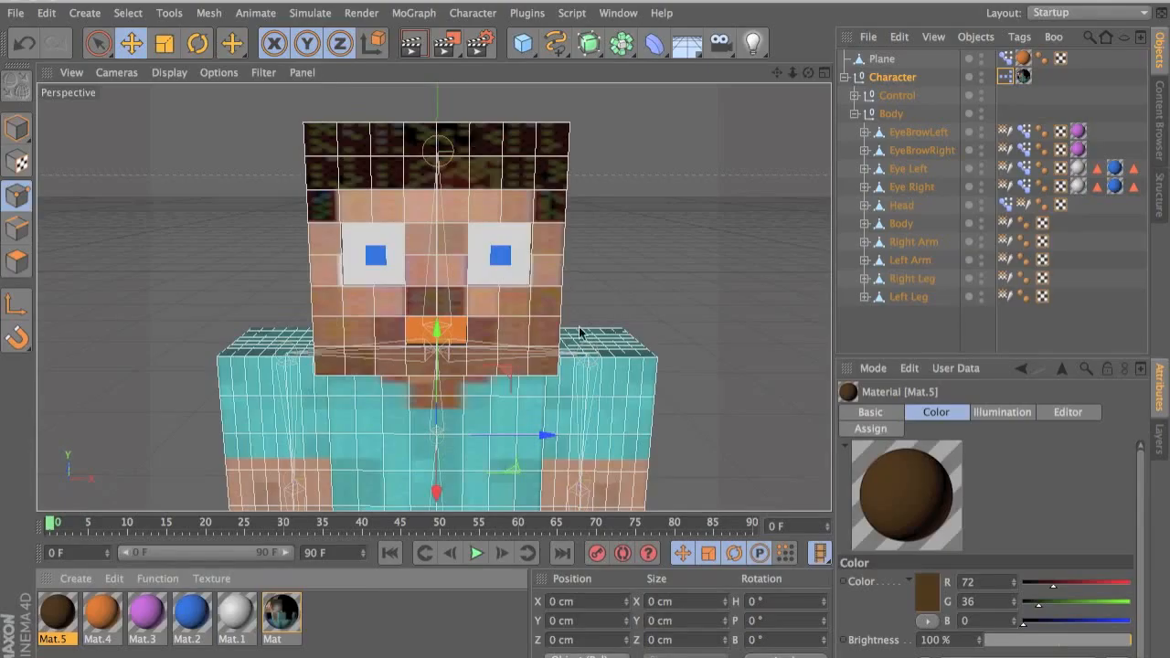
- Rename the Plane object as Mouth and move it into the Body group
scroll(548, 293, down, 4)
click(885, 60)
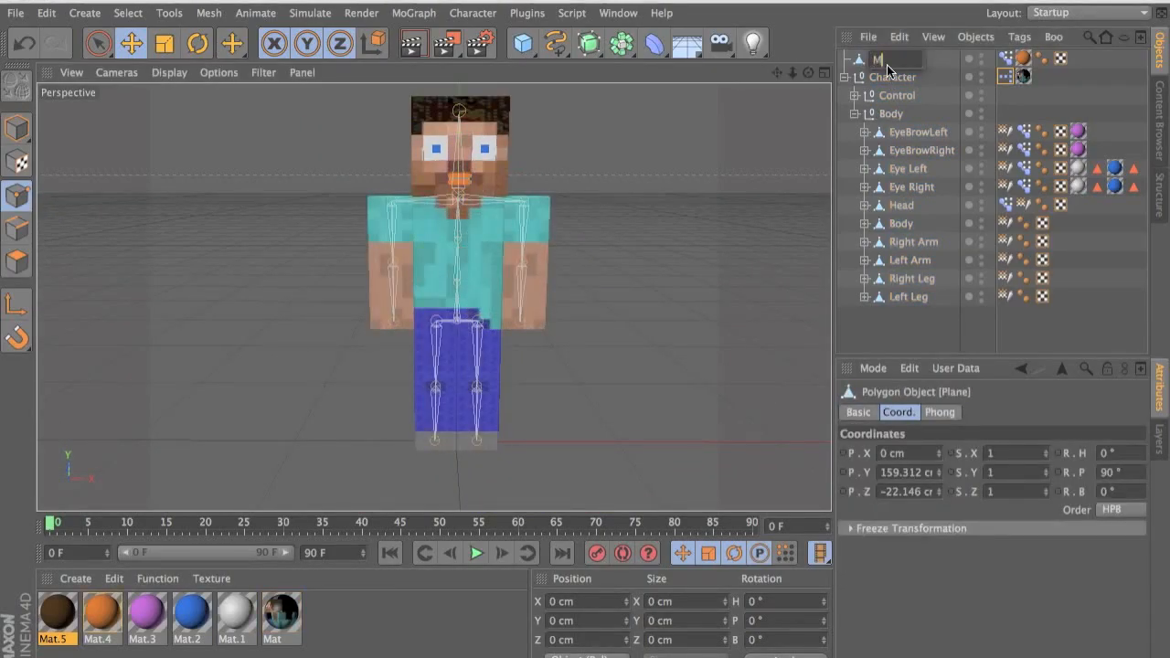
click(933, 61)
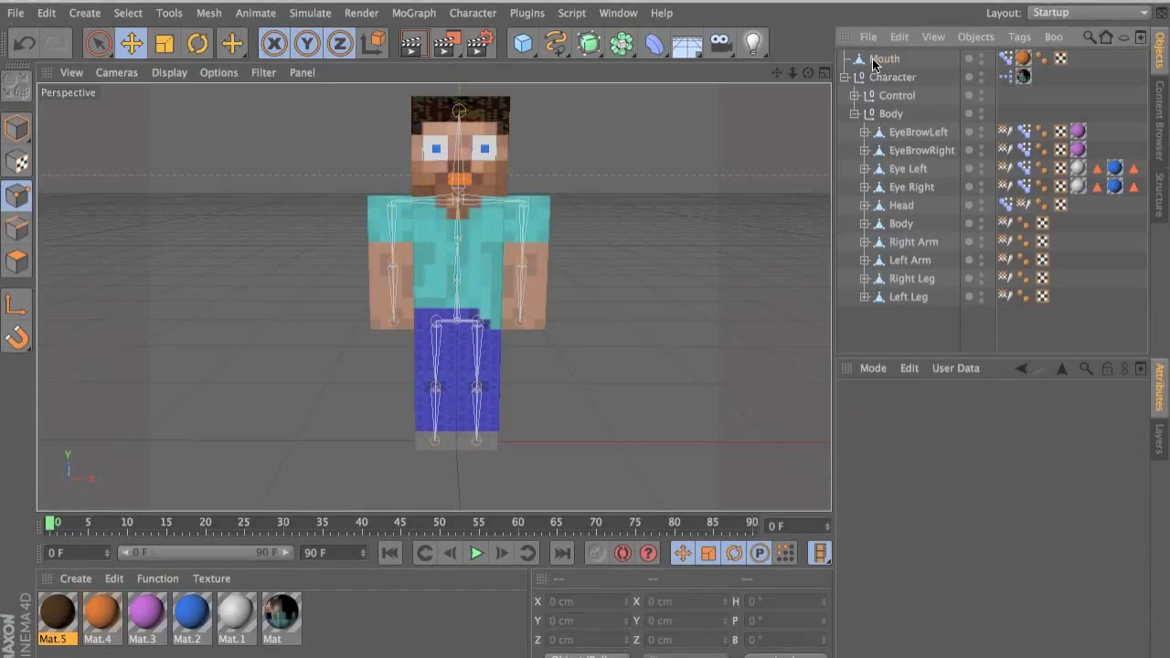
drag(877, 104, 875, 114)
- Bind the Mouth object to the head's Joint.4 and collapse the Character's Control and Body hierarchies
click(855, 78)
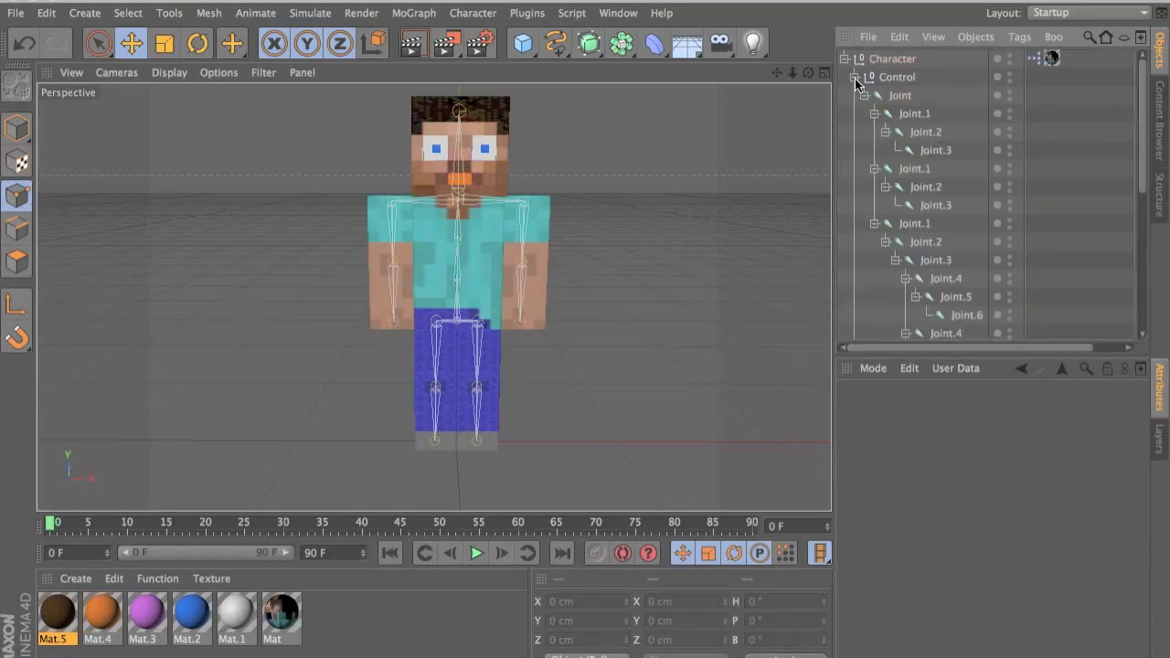
scroll(932, 167, down, 5)
click(959, 93)
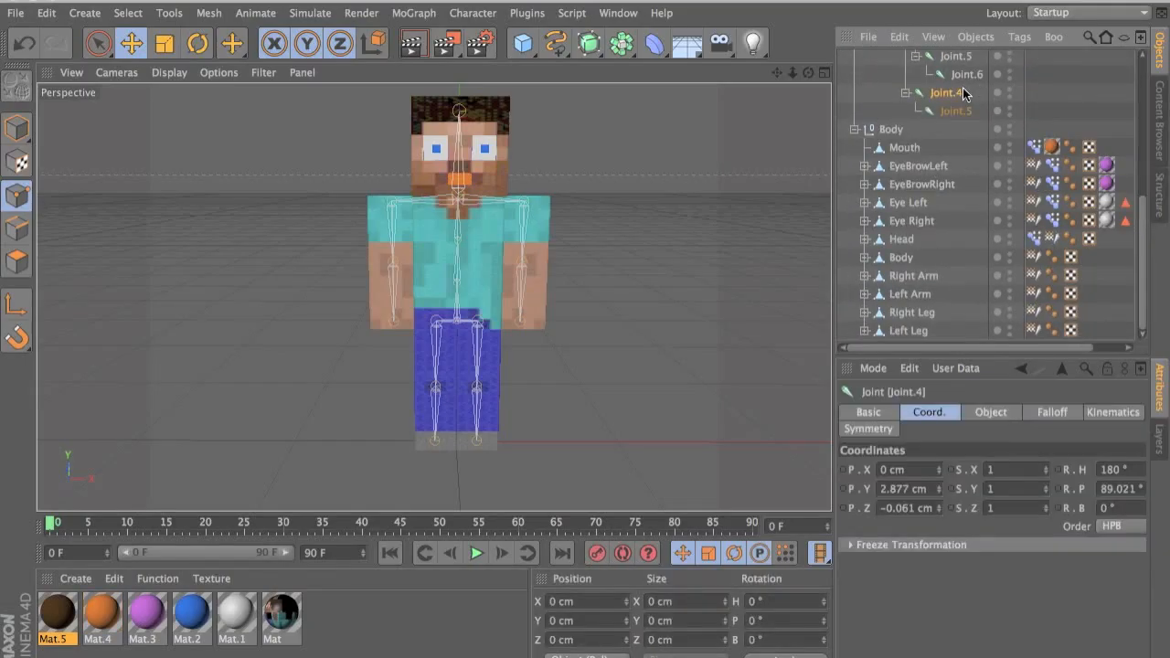
ctrl+click(903, 151)
click(472, 13)
mouse_move(497, 59)
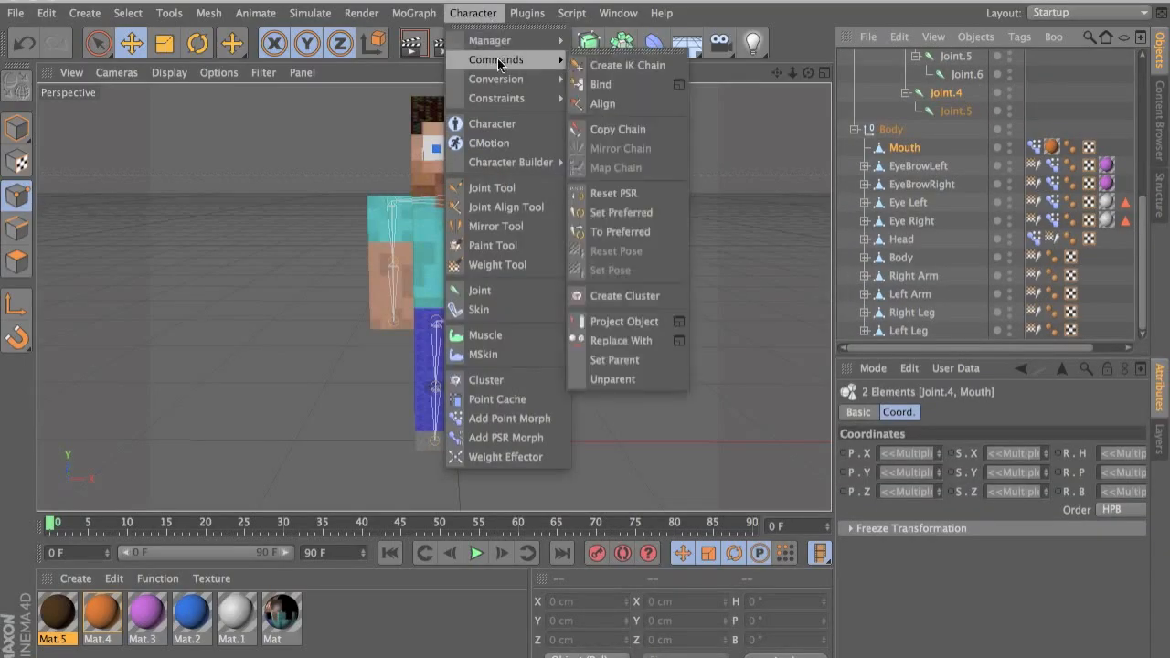
click(589, 83)
scroll(850, 114, up, 5)
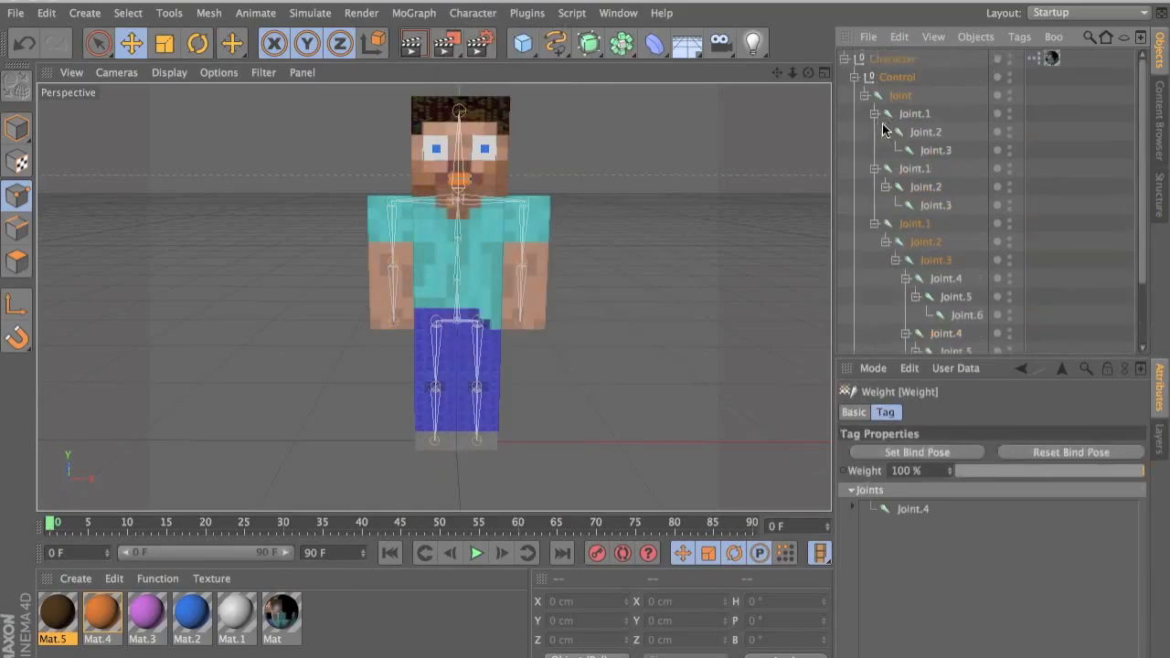
click(854, 78)
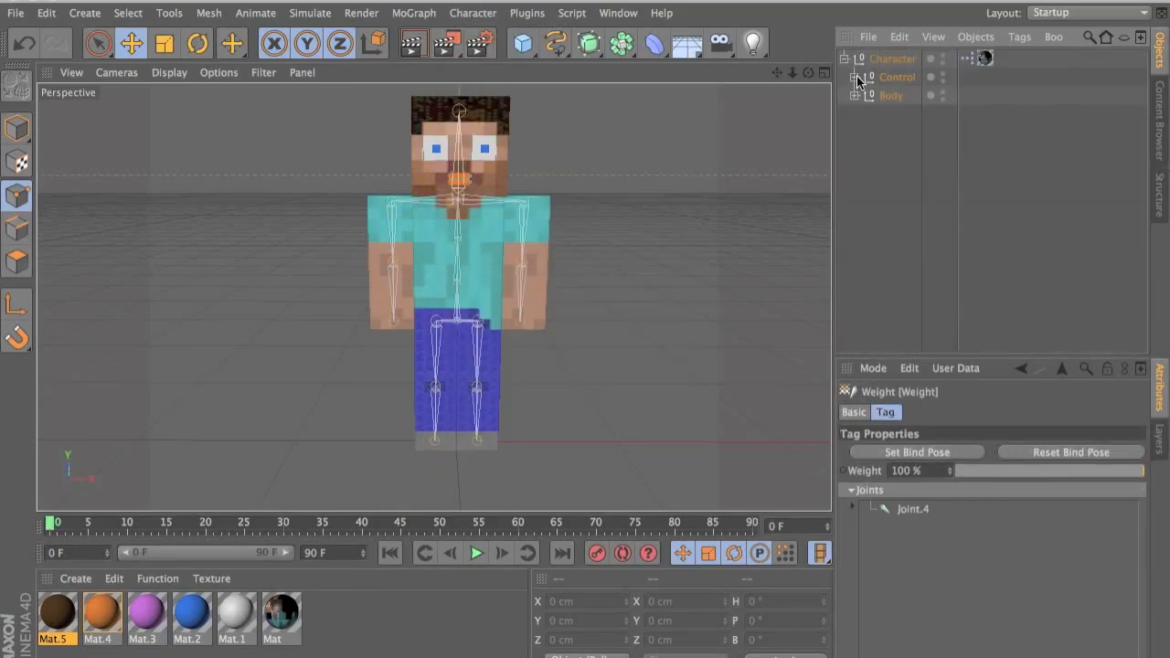
- Add a Cube primitive to the scene and make the Move tool active with the character's upper body in view
drag(522, 43, 663, 73)
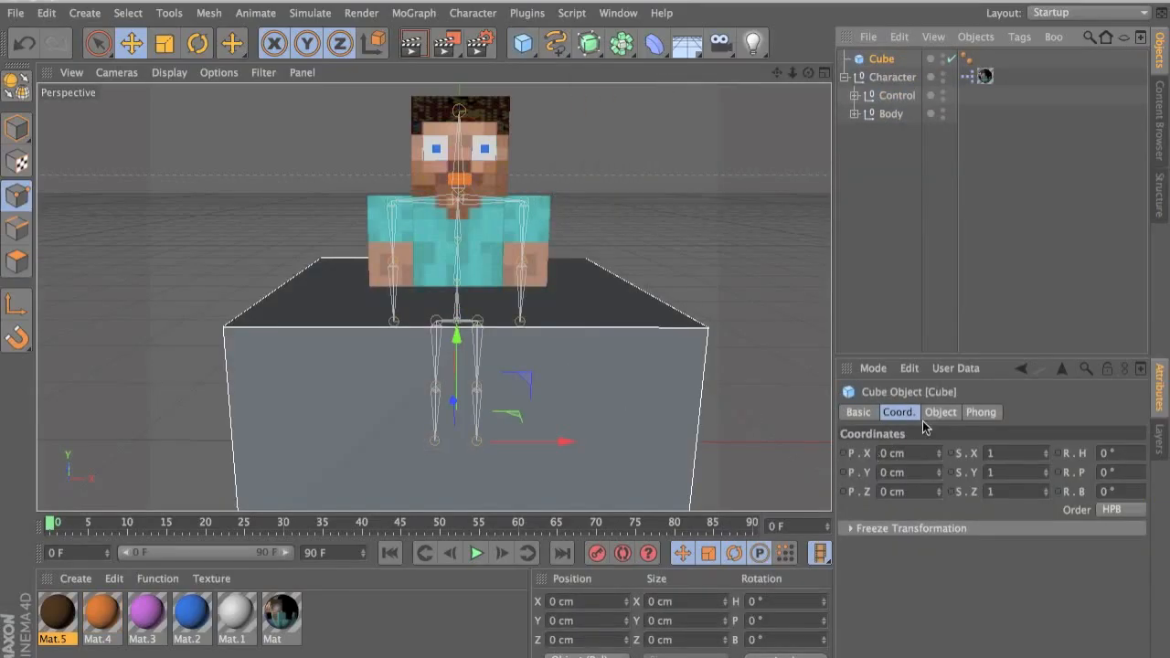
click(162, 44)
alt+middle_drag(309, 183, 406, 106)
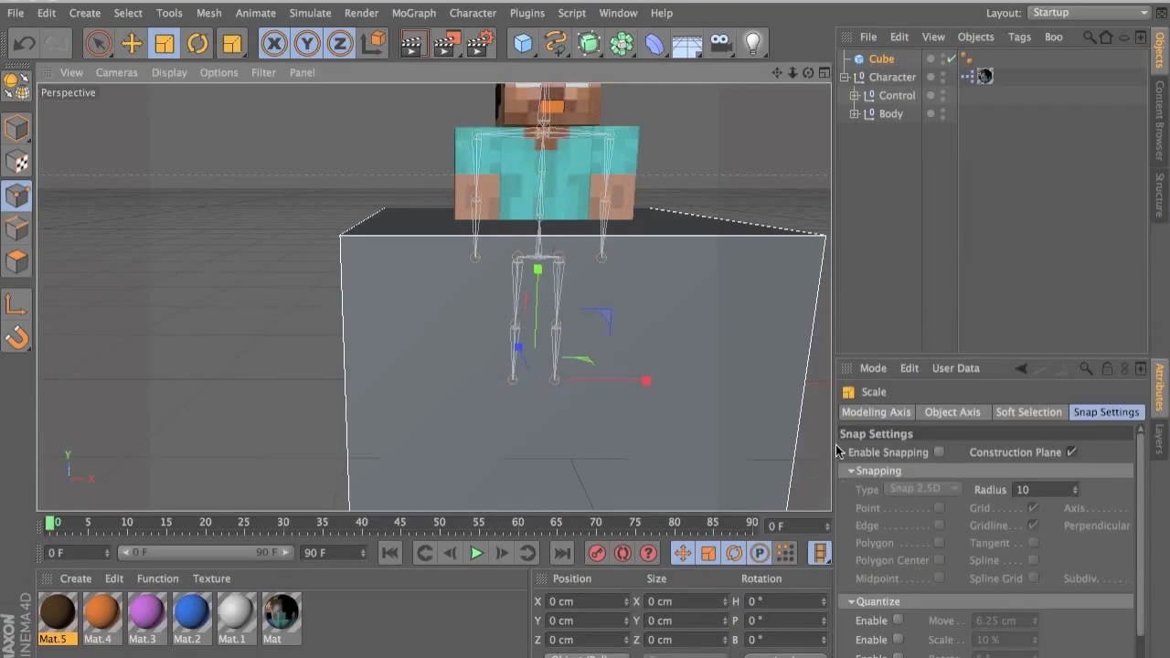
click(132, 44)
alt+middle_drag(493, 299, 295, 350)
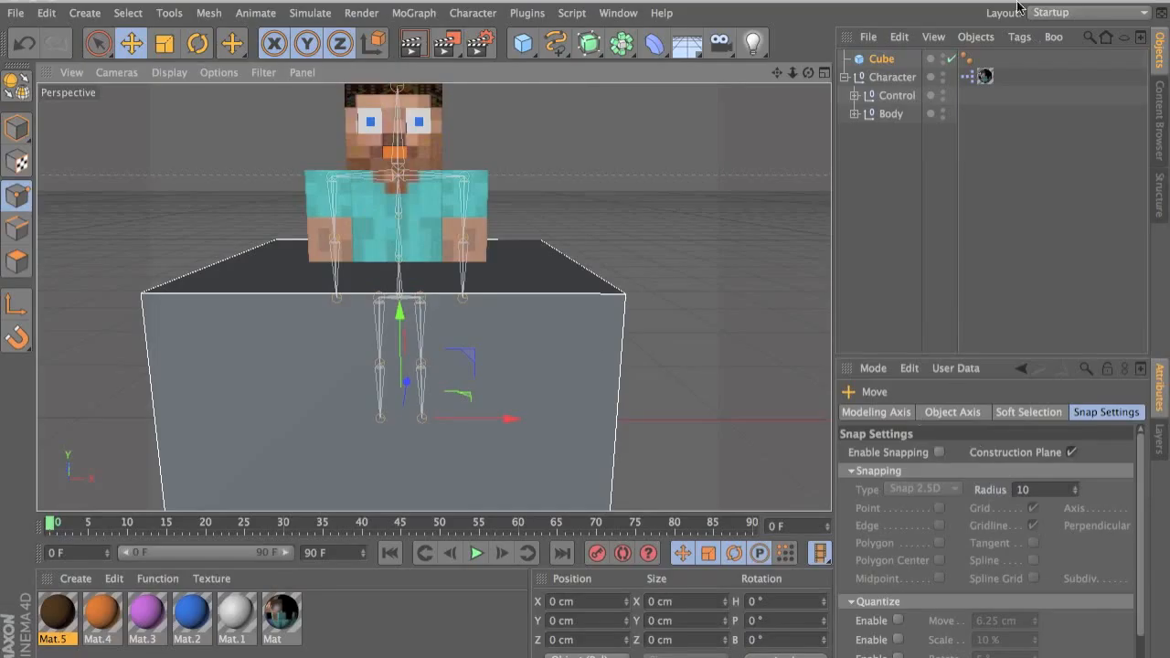
- Set the Cube's X, Y and Z sizes to 12.5 cm each
click(877, 59)
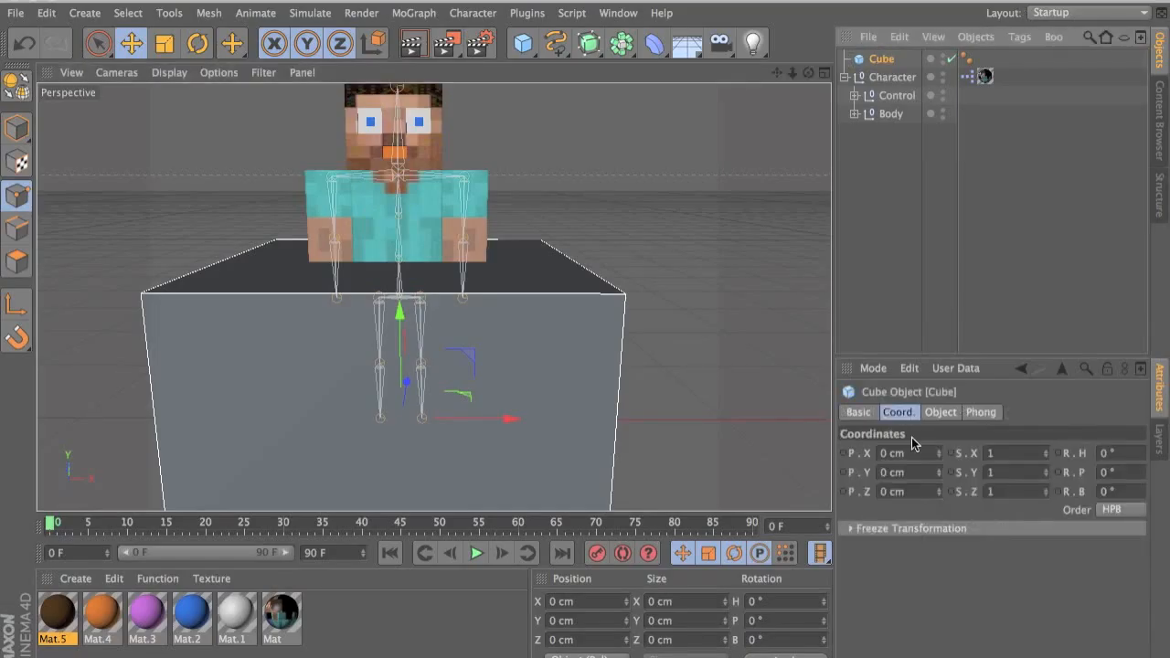
click(951, 414)
key(Tab)
text(12)
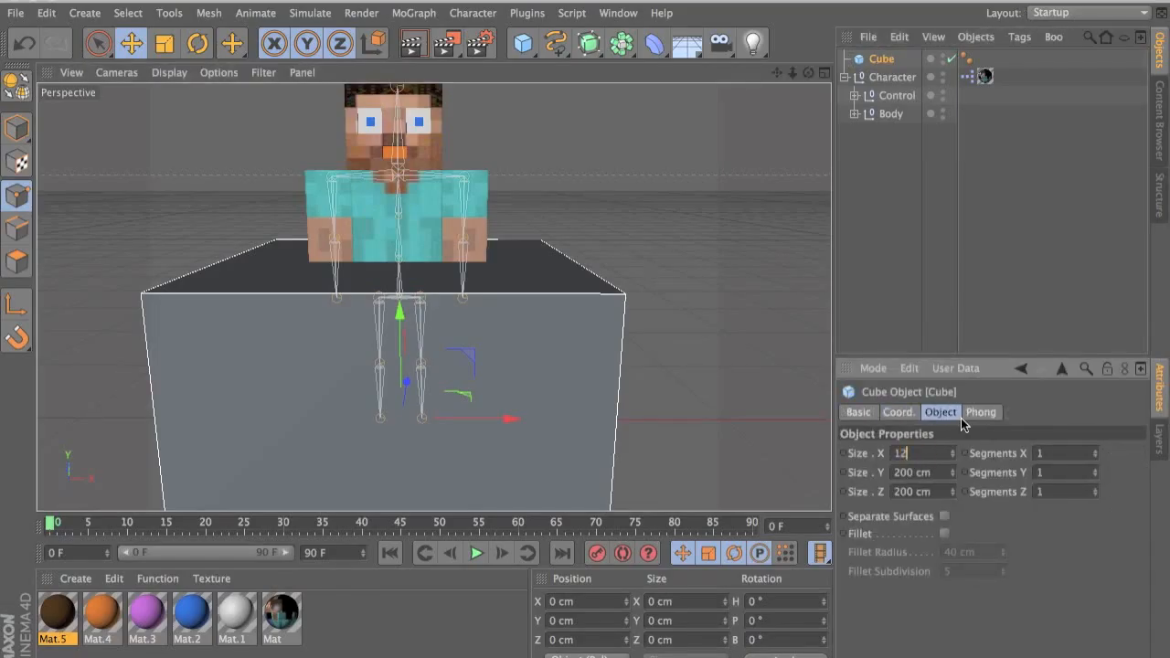
text(.4)
key(BackSpace)
text(5)
key(Tab)
text(12.5)
key(Tab)
text(12.5)
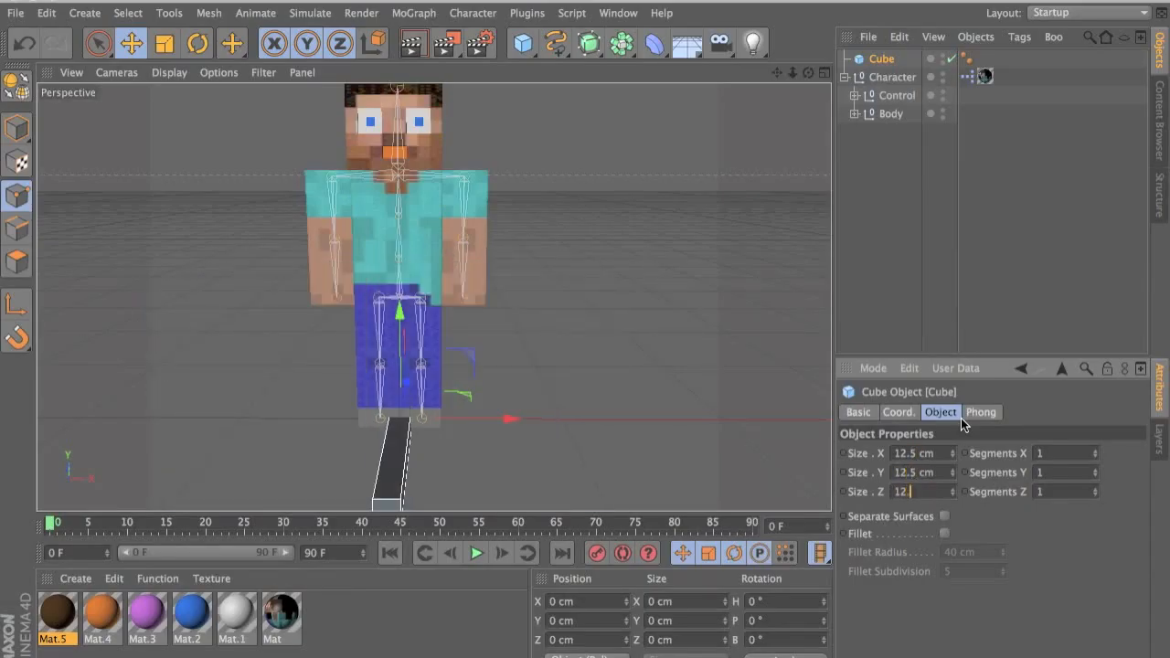
key(Return)
drag(398, 339, 415, 89)
alt+drag(397, 410, 332, 504)
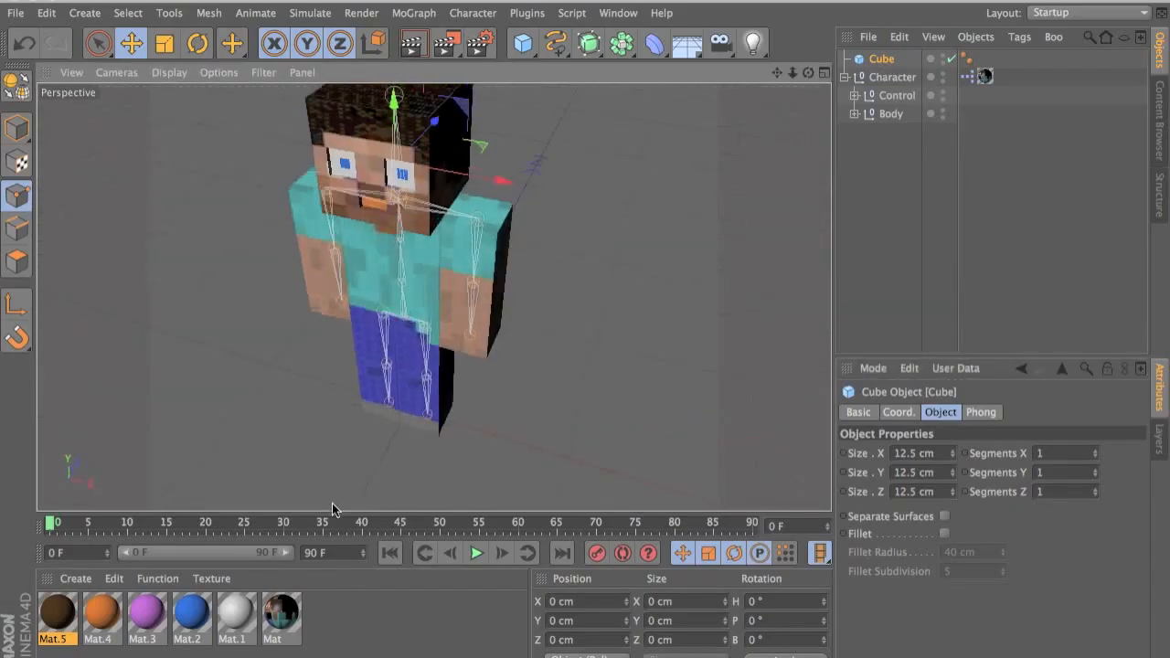
click(121, 36)
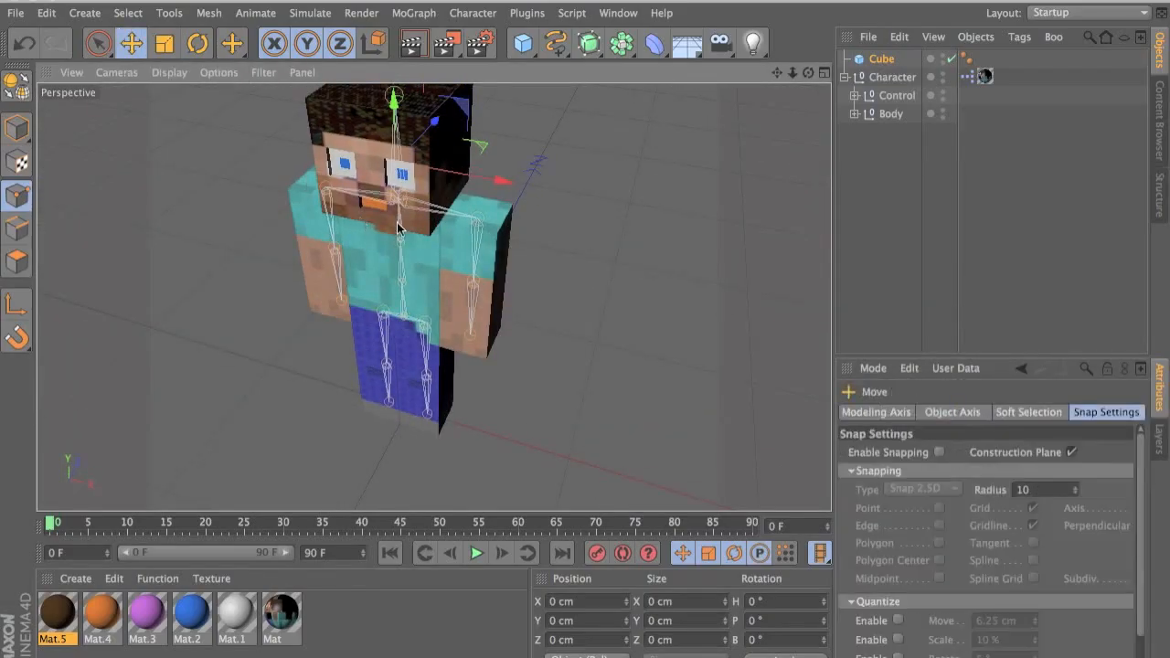
key(ctrl+z)
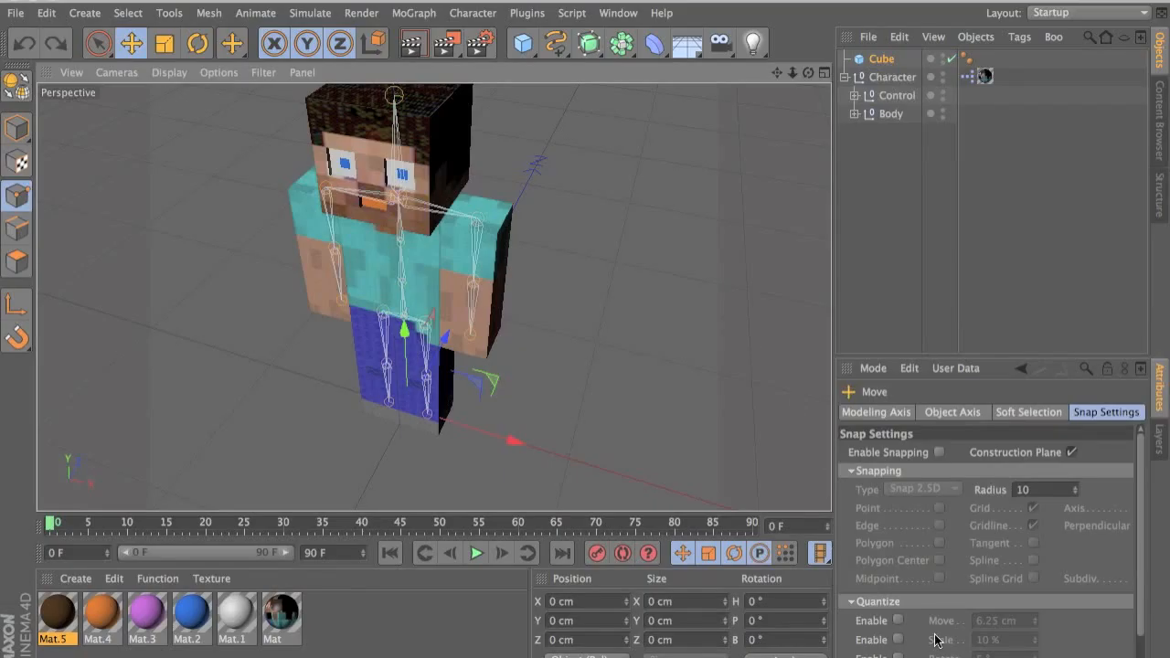
- Enable movement quantizing and move the Cube up and forward to the front of the character's face, between the eyes
click(897, 620)
drag(404, 329, 404, 132)
alt+middle_drag(335, 199, 351, 239)
drag(376, 181, 378, 170)
- Set the Cube's Size Y to 6.25 cm and move the cube to just above the character's left eye
click(883, 59)
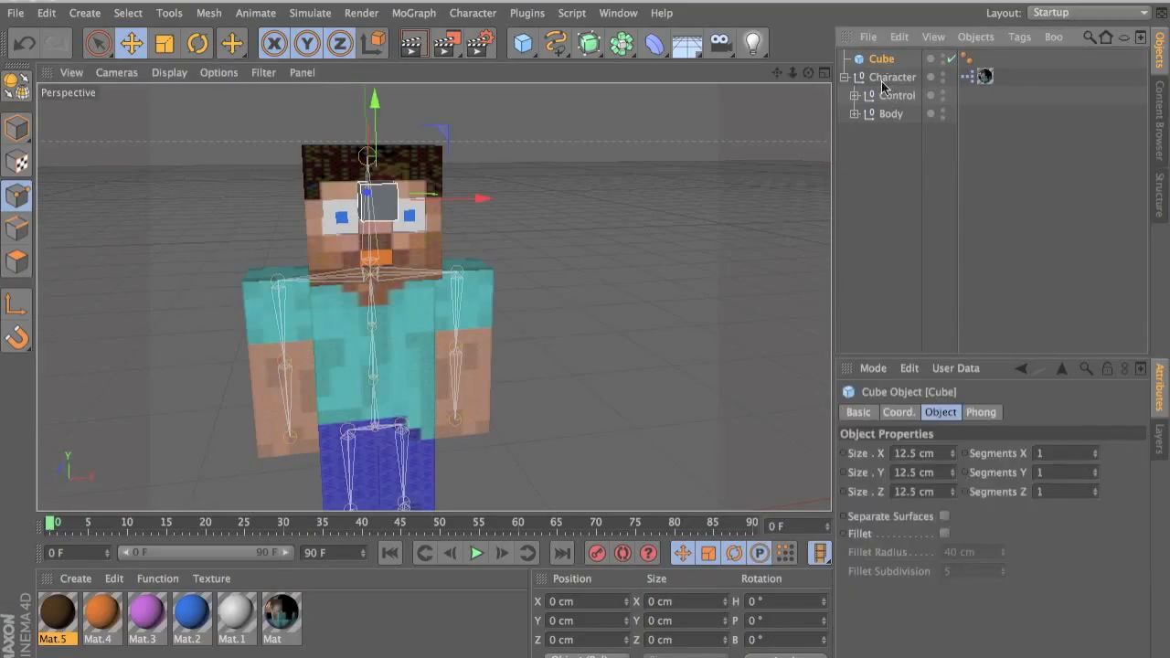
click(914, 472)
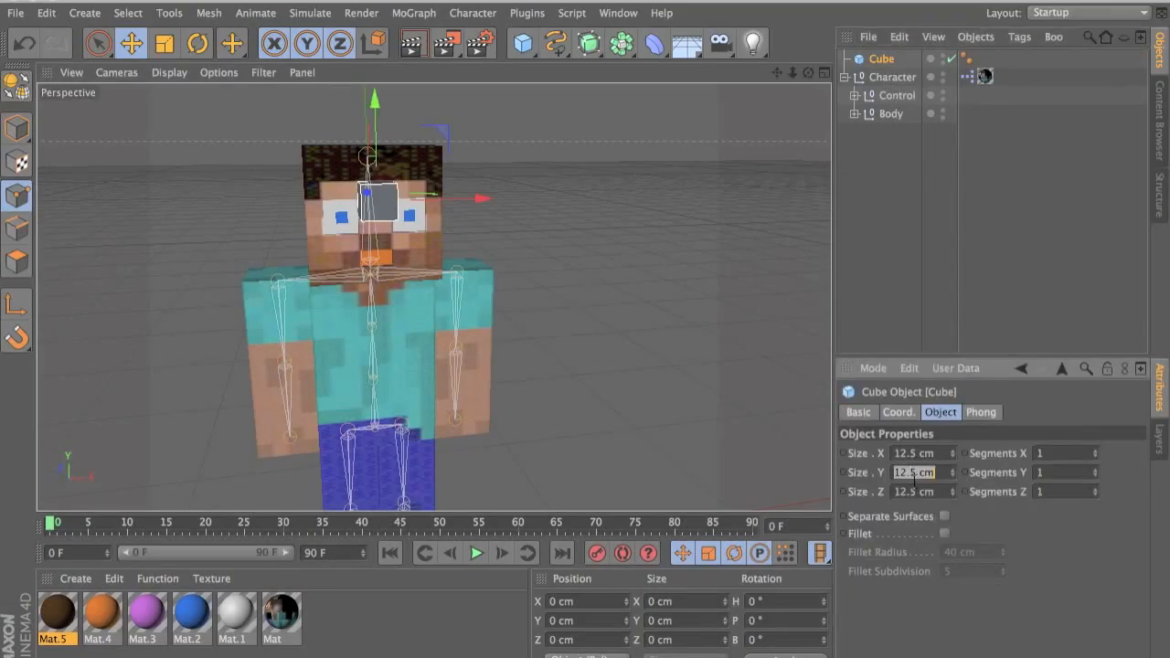
text(6.25)
key(Return)
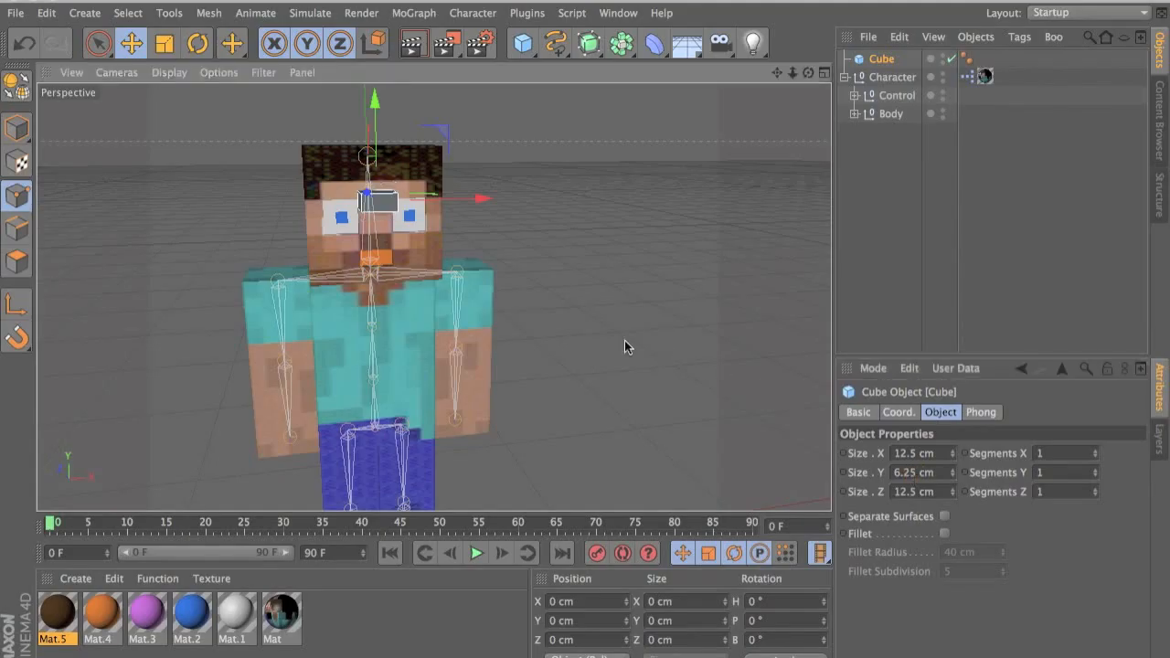
drag(473, 200, 507, 200)
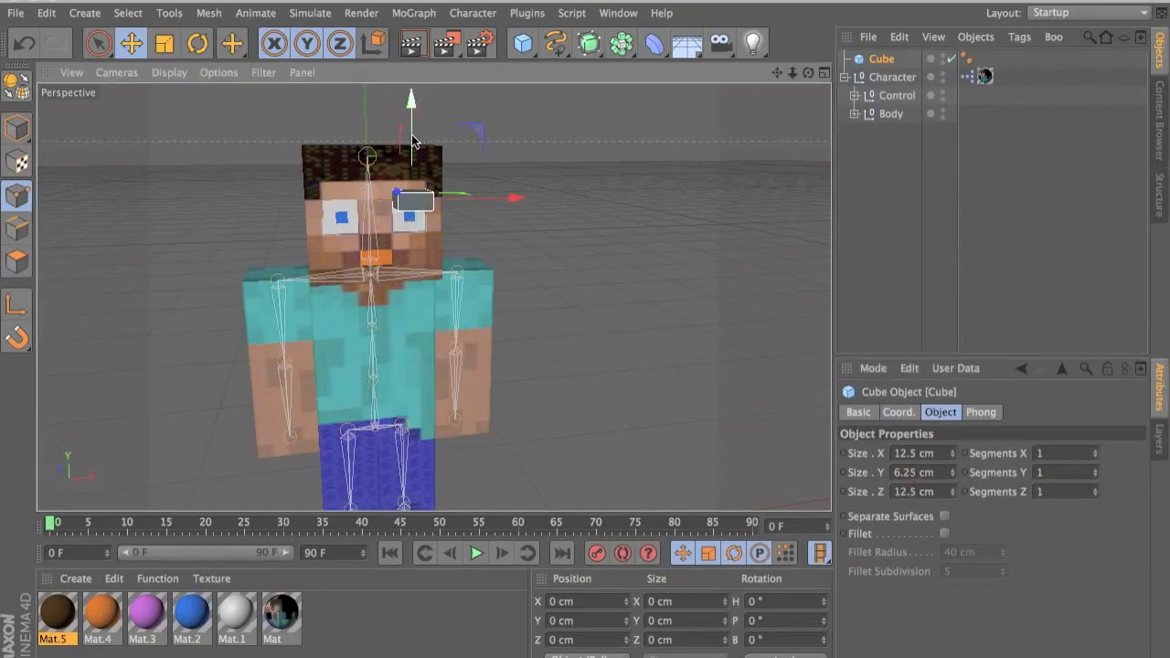
drag(413, 140, 410, 123)
- Set the Cube's Size Z to 3.125 cm and check its placement against the head from the side
click(869, 435)
key(Tab)
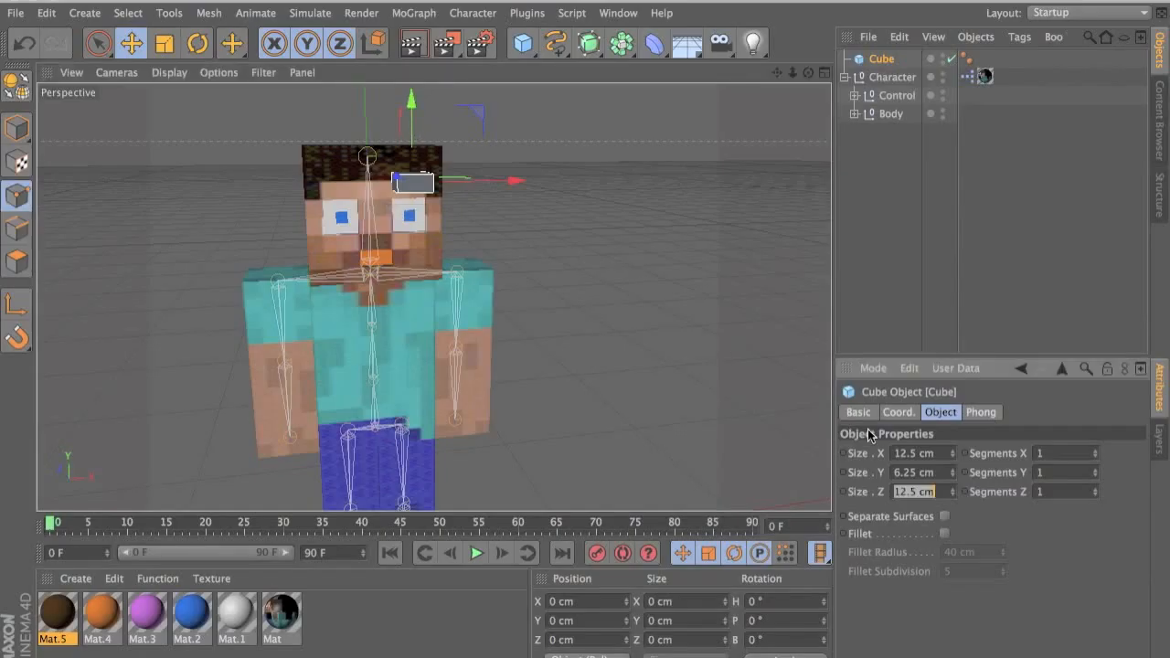
text(3.125)
key(Return)
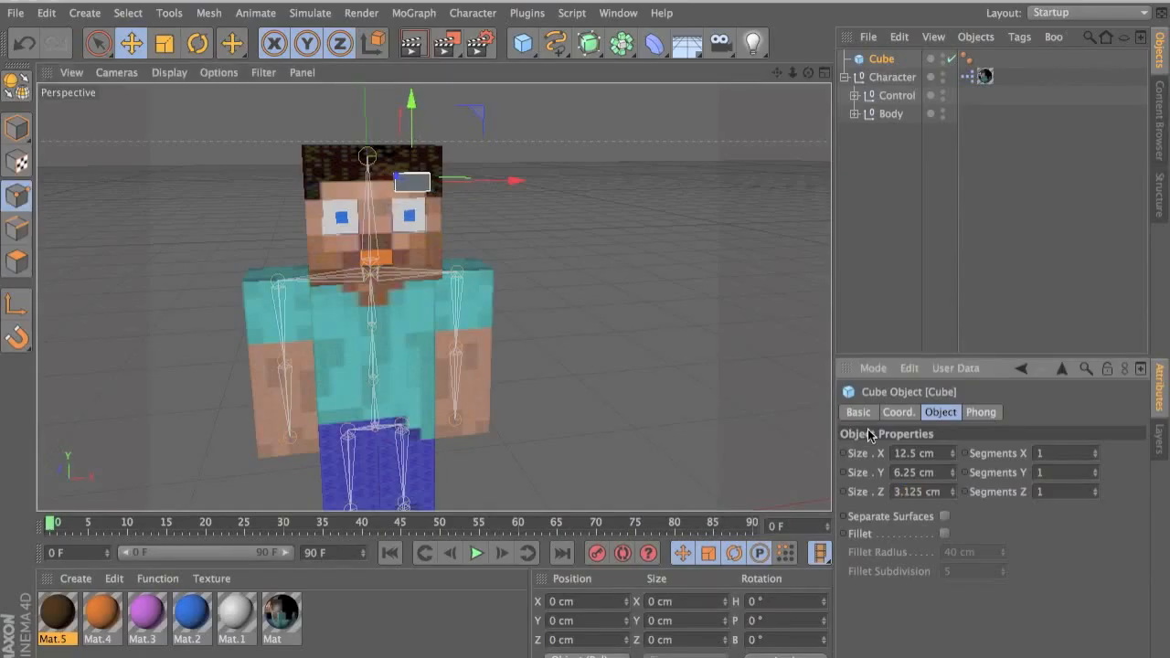
alt+drag(445, 306, 759, 317)
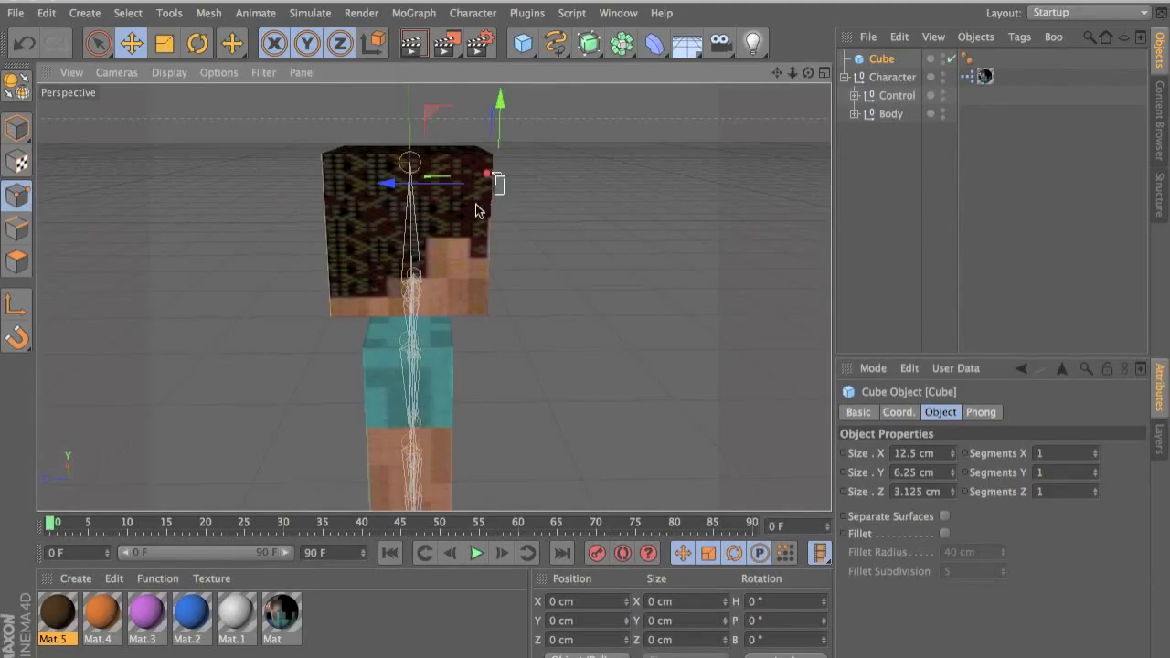
alt+drag(466, 188, 150, 164)
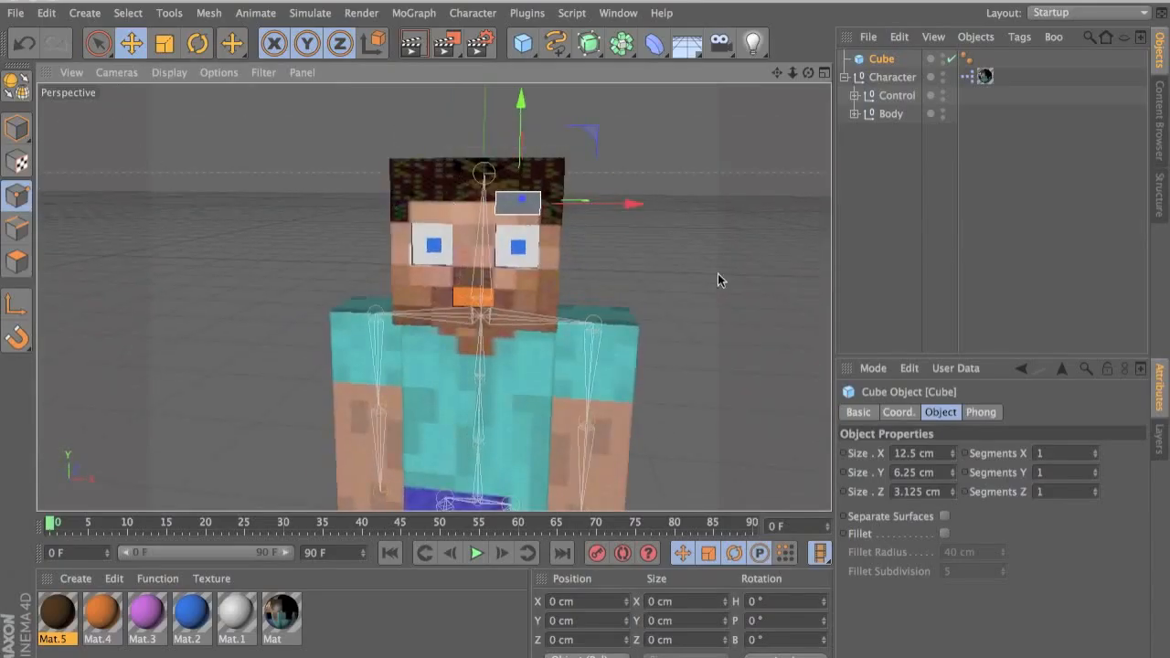
click(911, 489)
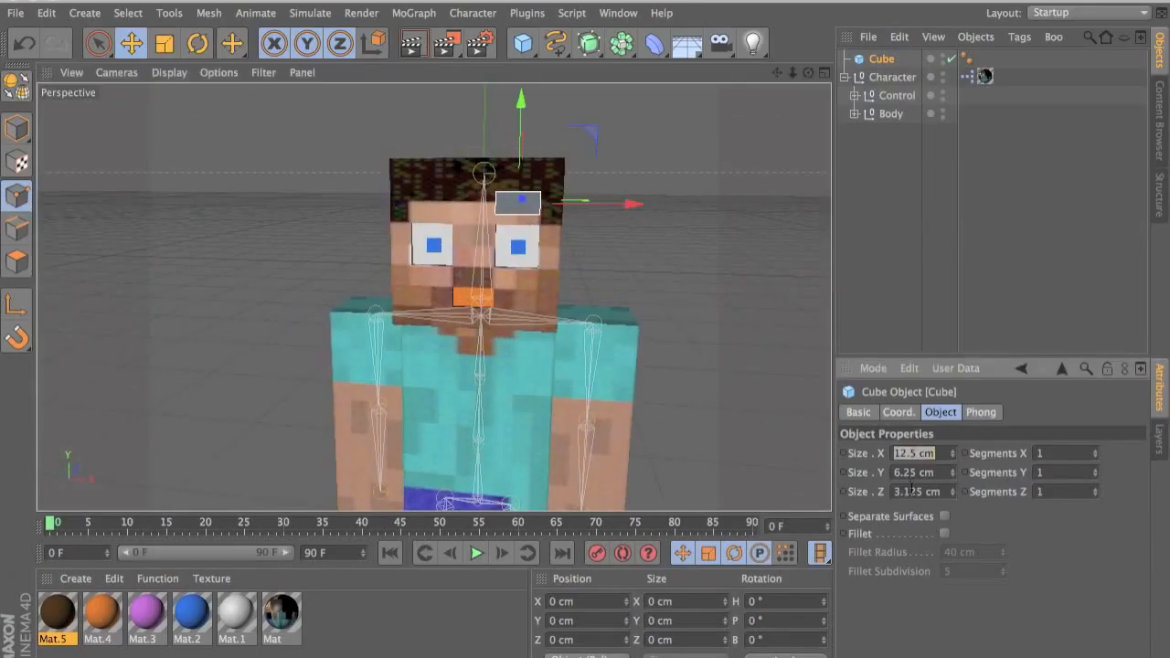
text(10)
key(Return)
alt+drag(464, 170, 526, 163)
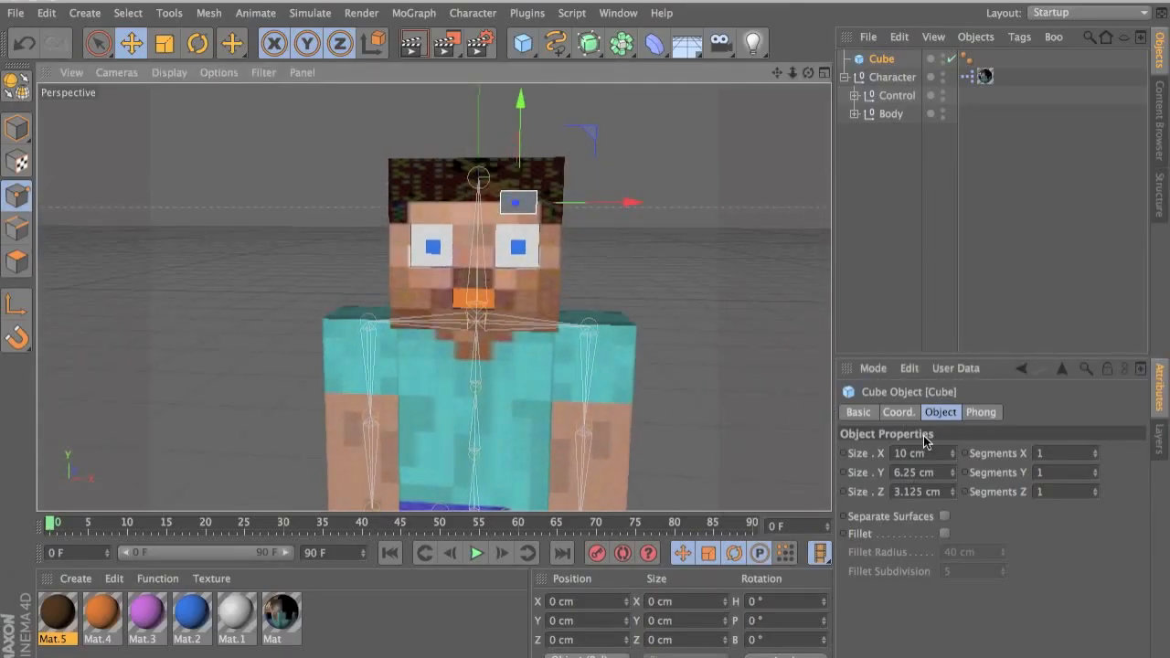
key(ctrl+z)
- Set the Cube's Size Y to 5 cm
click(914, 471)
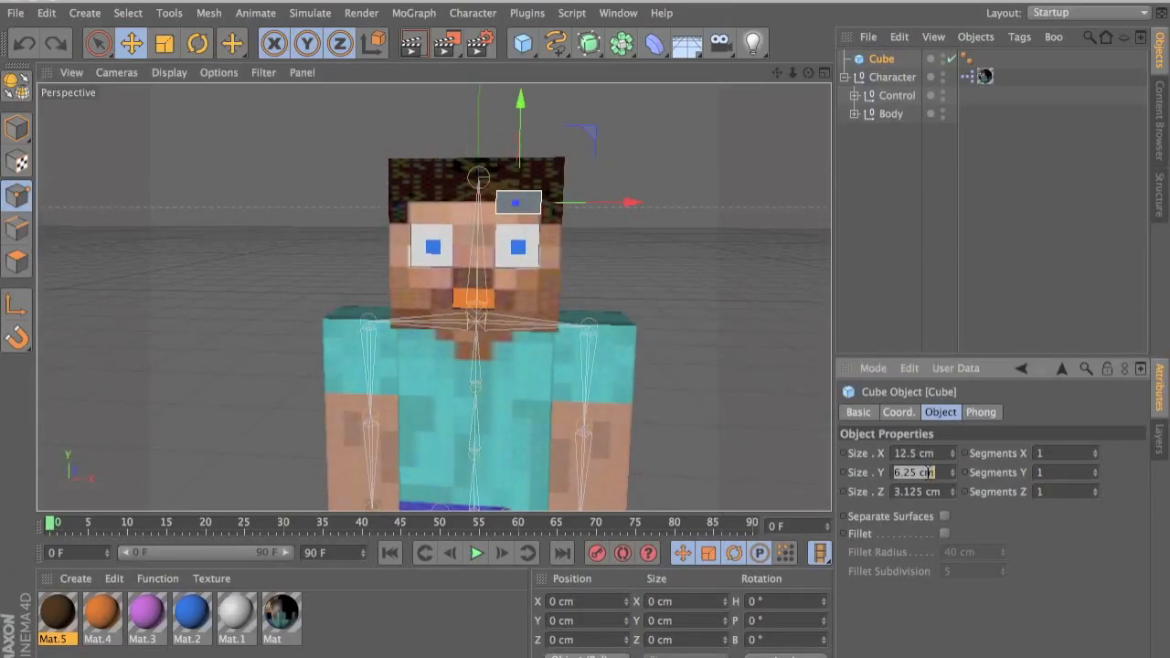
text(5)
key(Return)
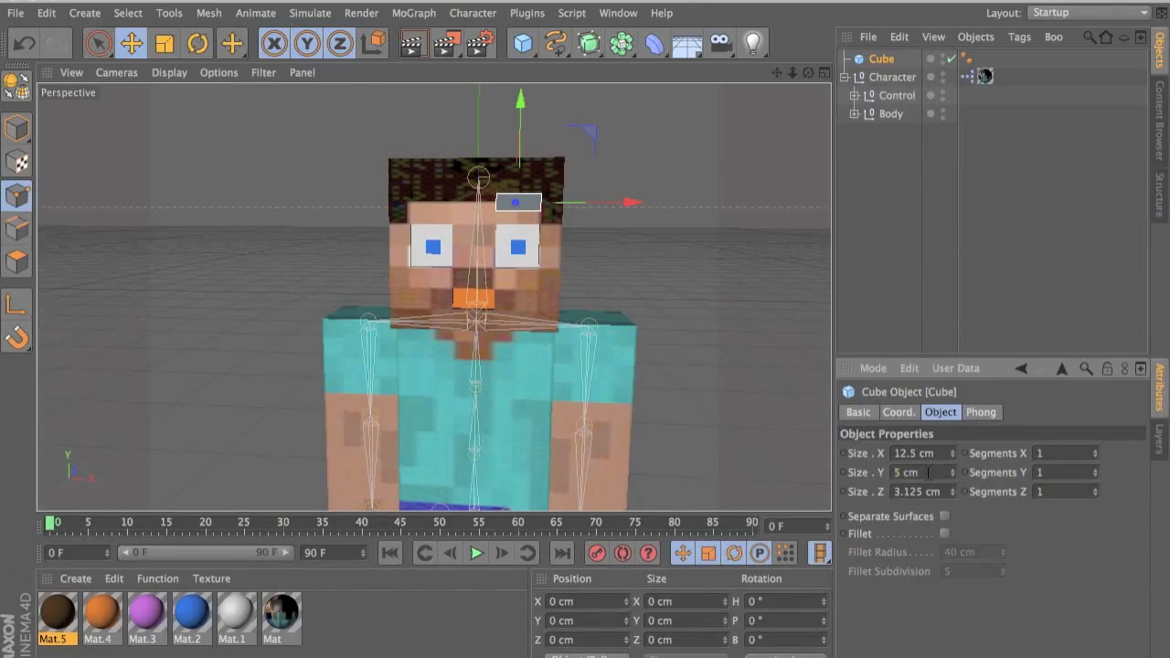
- Bring up the character rigging commands with the Cube selected and the face in close view
scroll(635, 307, up, 3)
alt+middle_drag(467, 253, 613, 229)
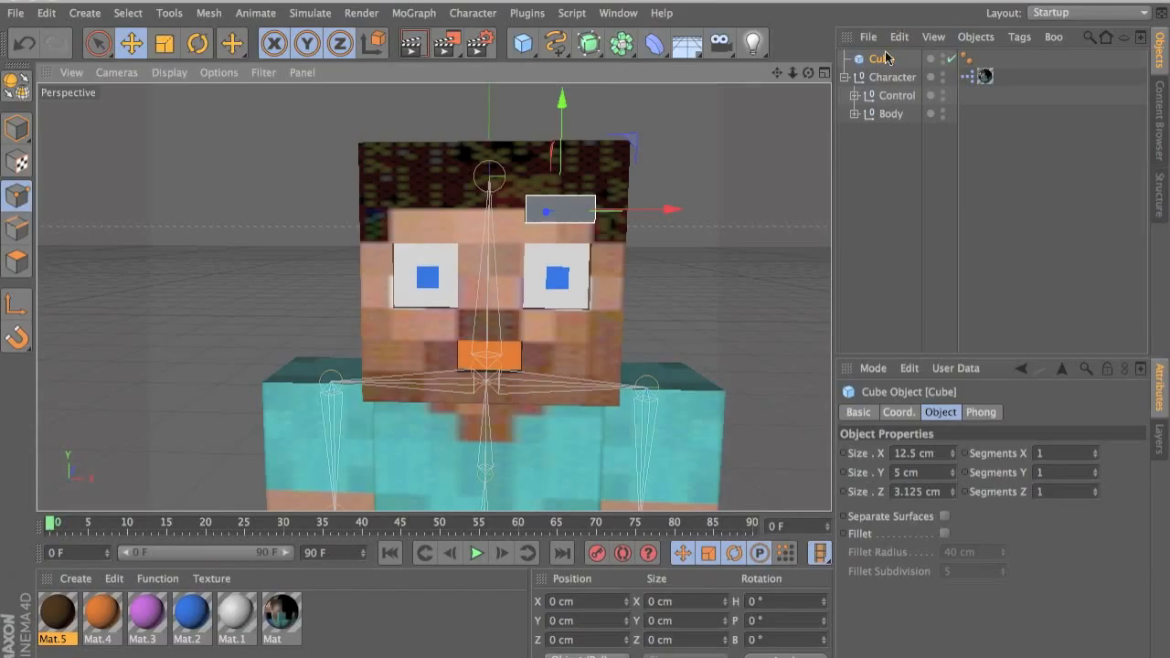
click(473, 13)
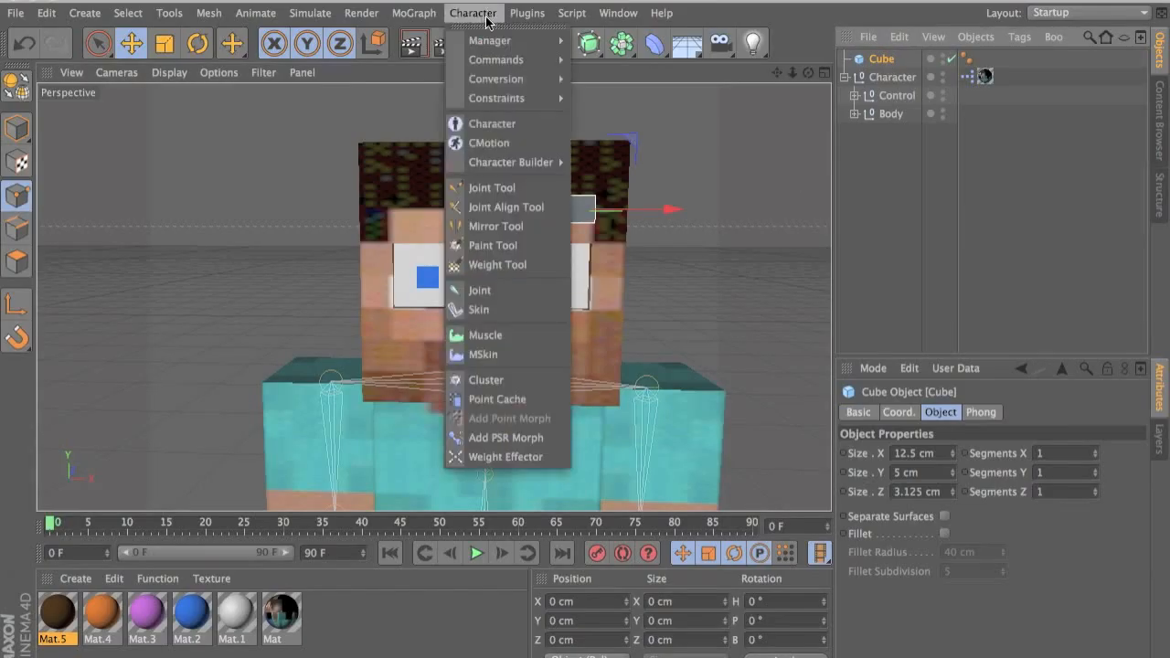